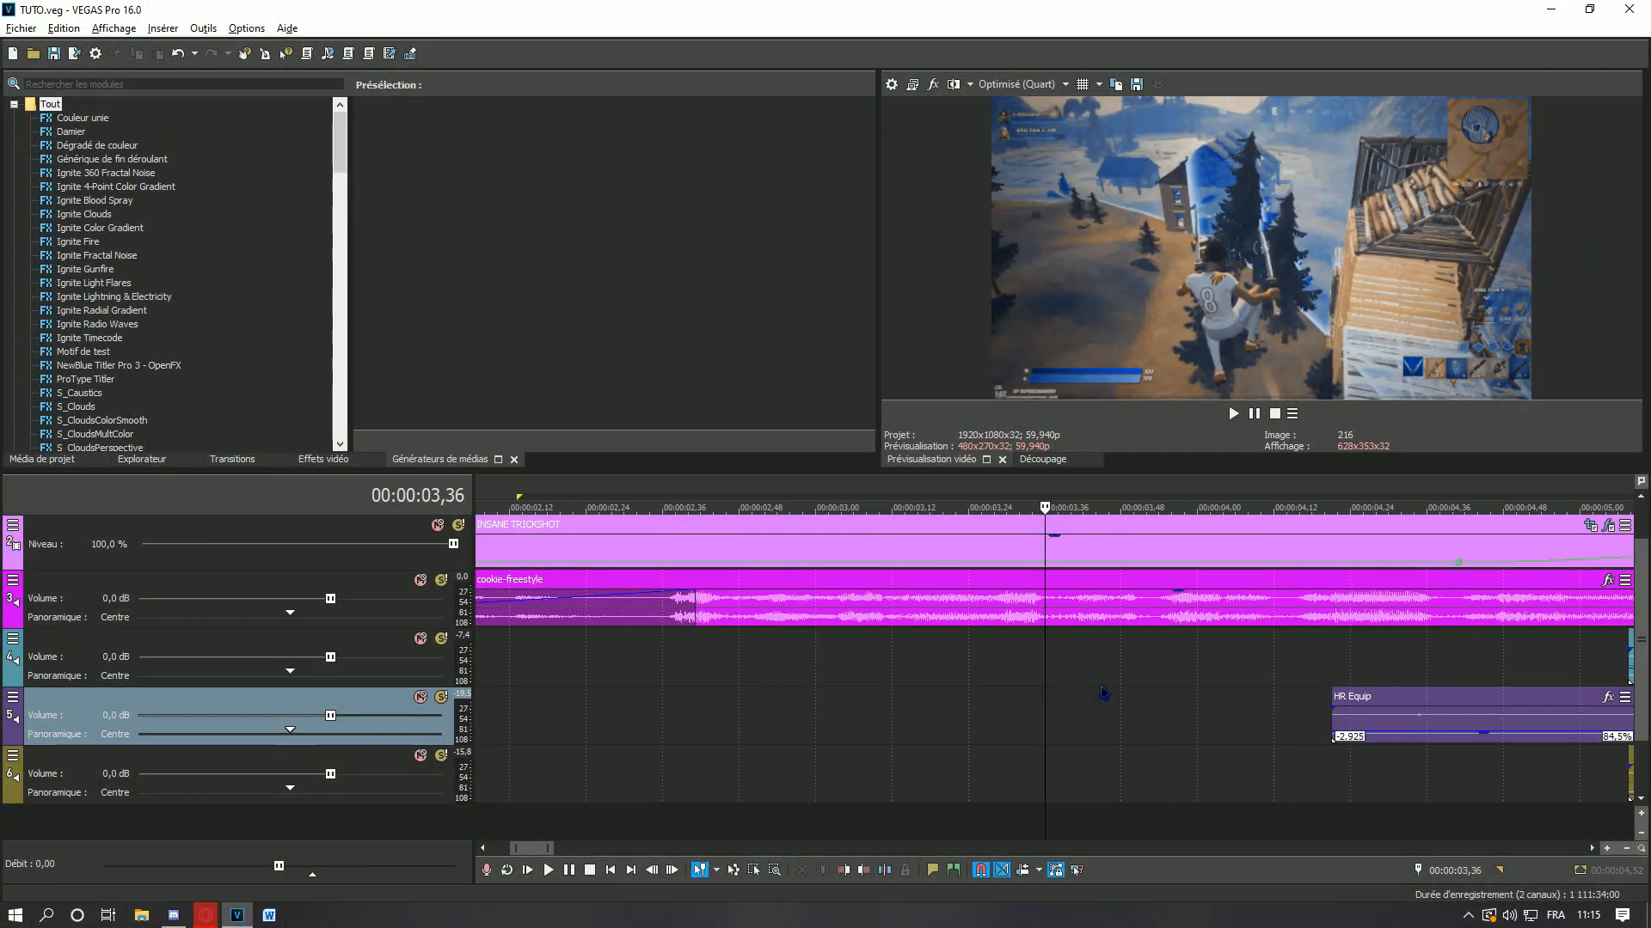
- Scrub through the INSANE TRICKSHOT video between about 00:00:03,49 and 00:00:04,22 and compare the gameplay with the cookie-freestyle waveform
{"action": "left_click", "coordinate": [1128, 675]}
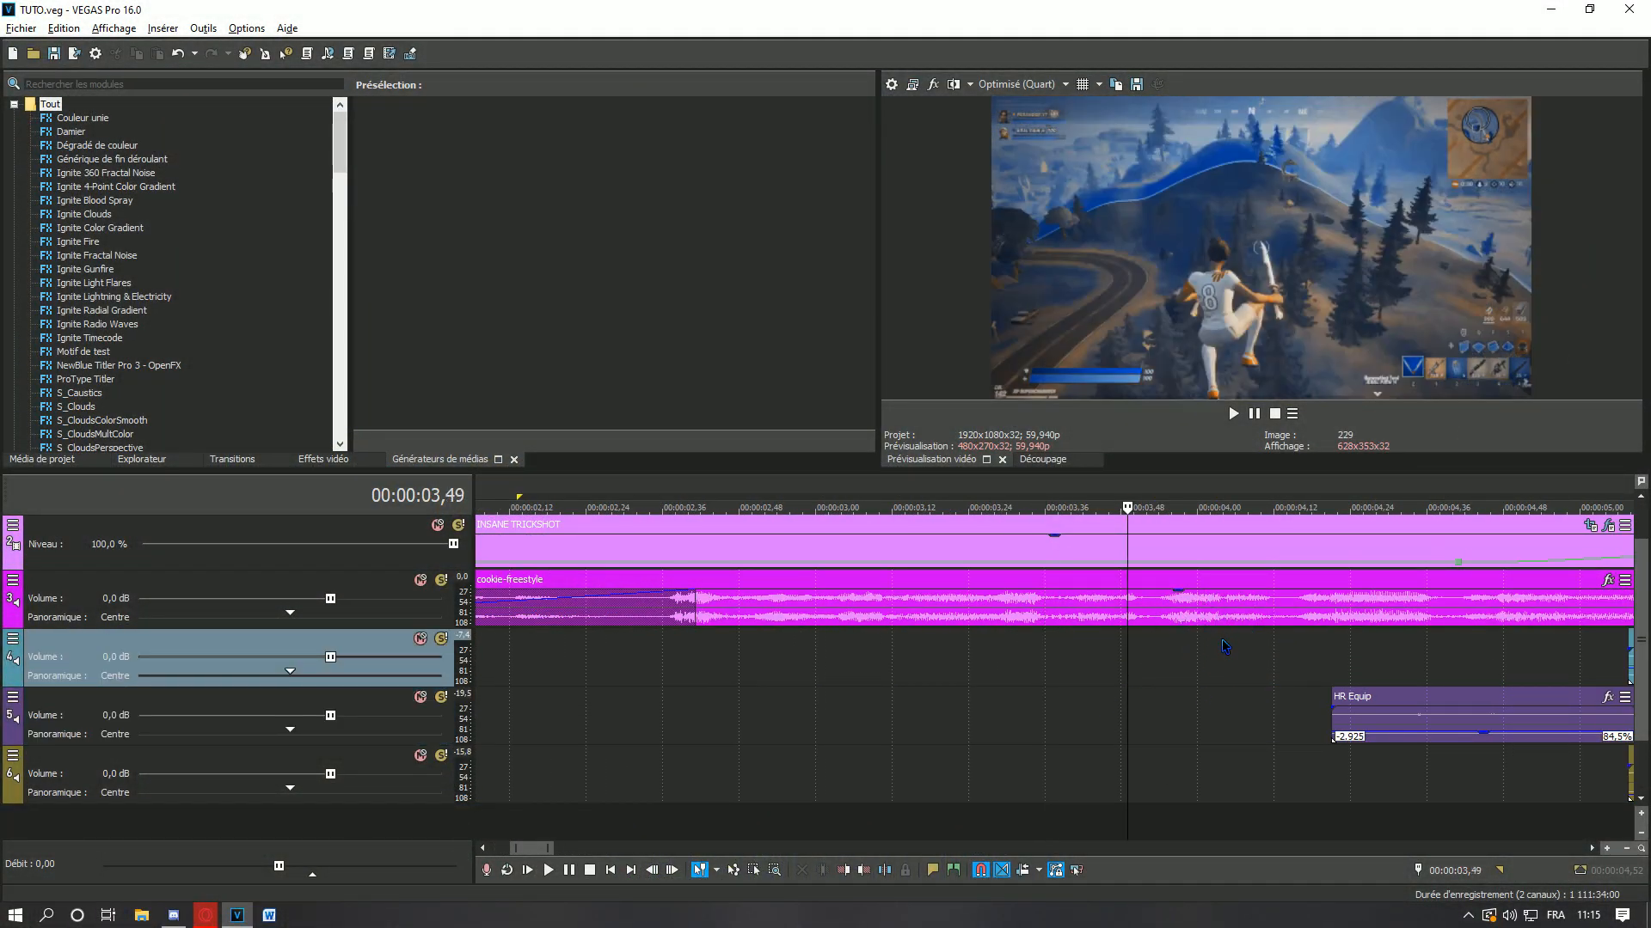
{"action": "scroll", "coordinate": [1224, 646], "scroll_direction": "down", "scroll_amount": 3}
{"action": "scroll", "coordinate": [1223, 647], "scroll_direction": "up", "scroll_amount": 3}
{"action": "left_click", "coordinate": [1256, 615]}
{"action": "scroll", "coordinate": [963, 632], "scroll_direction": "down", "scroll_amount": 1}
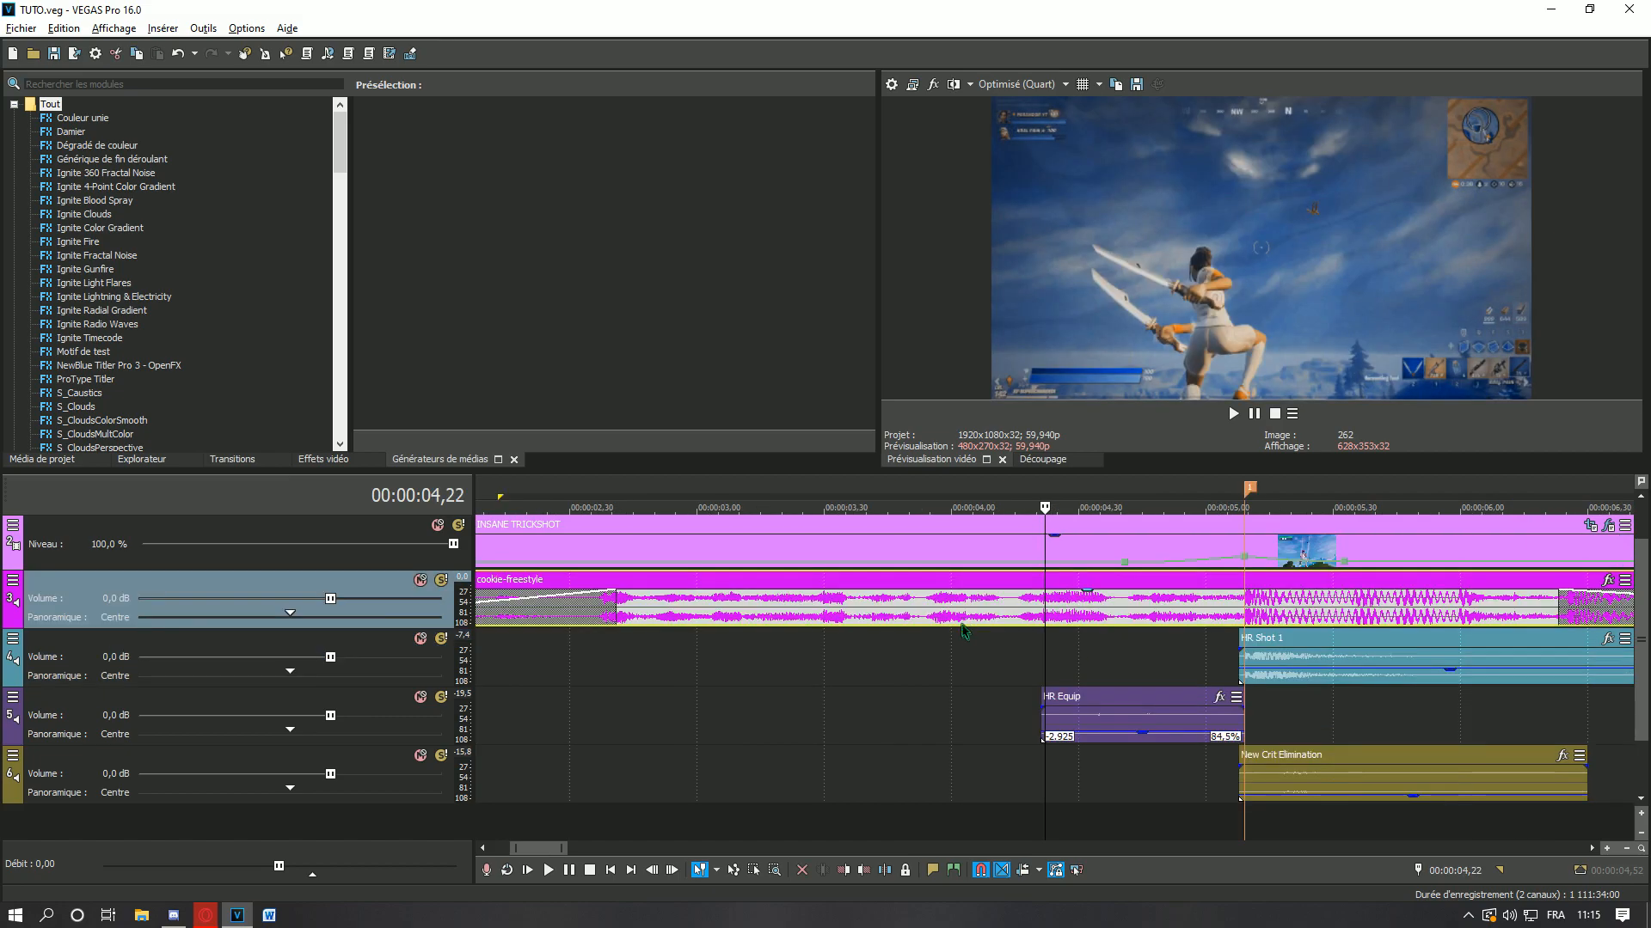
{"action": "left_click", "coordinate": [1022, 614]}
{"action": "scroll", "coordinate": [1109, 623], "scroll_direction": "down", "scroll_amount": 1}
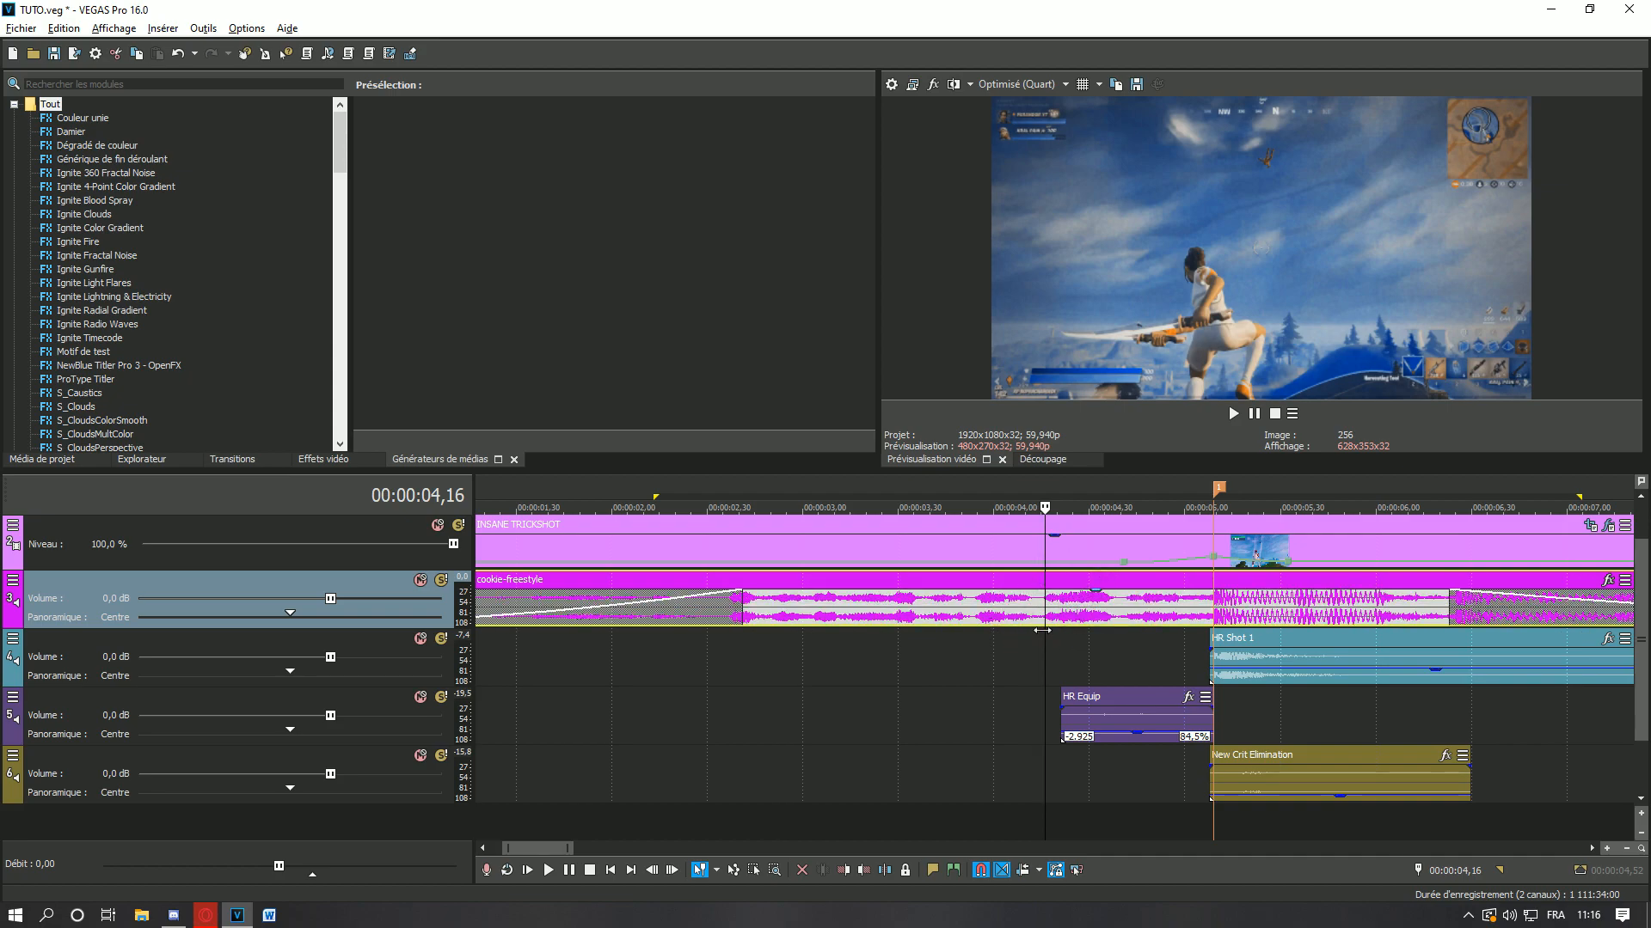
{"action": "scroll", "coordinate": [1111, 602], "scroll_direction": "down", "scroll_amount": 1}
{"action": "left_click", "coordinate": [907, 615]}
{"action": "left_click", "coordinate": [879, 612]}
{"action": "left_click", "coordinate": [955, 611]}
{"action": "left_click", "coordinate": [918, 609]}
{"action": "left_click", "coordinate": [976, 607]}
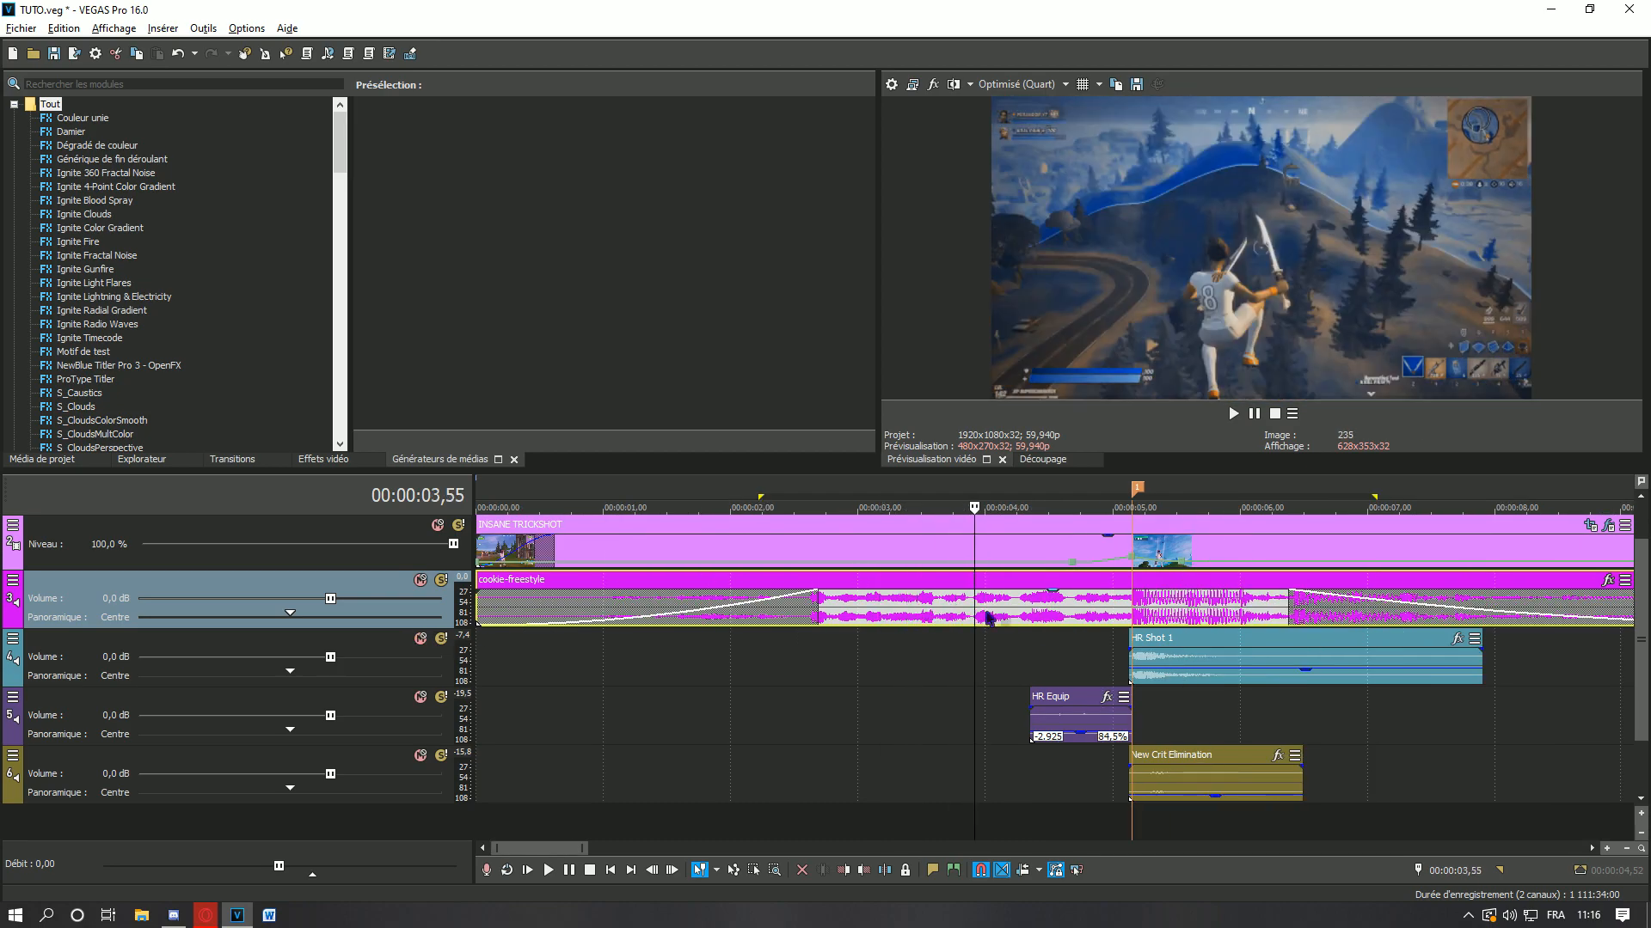
{"action": "scroll", "coordinate": [1078, 614], "scroll_direction": "up", "scroll_amount": 1}
{"action": "scroll", "coordinate": [1078, 613], "scroll_direction": "up", "scroll_amount": 1}
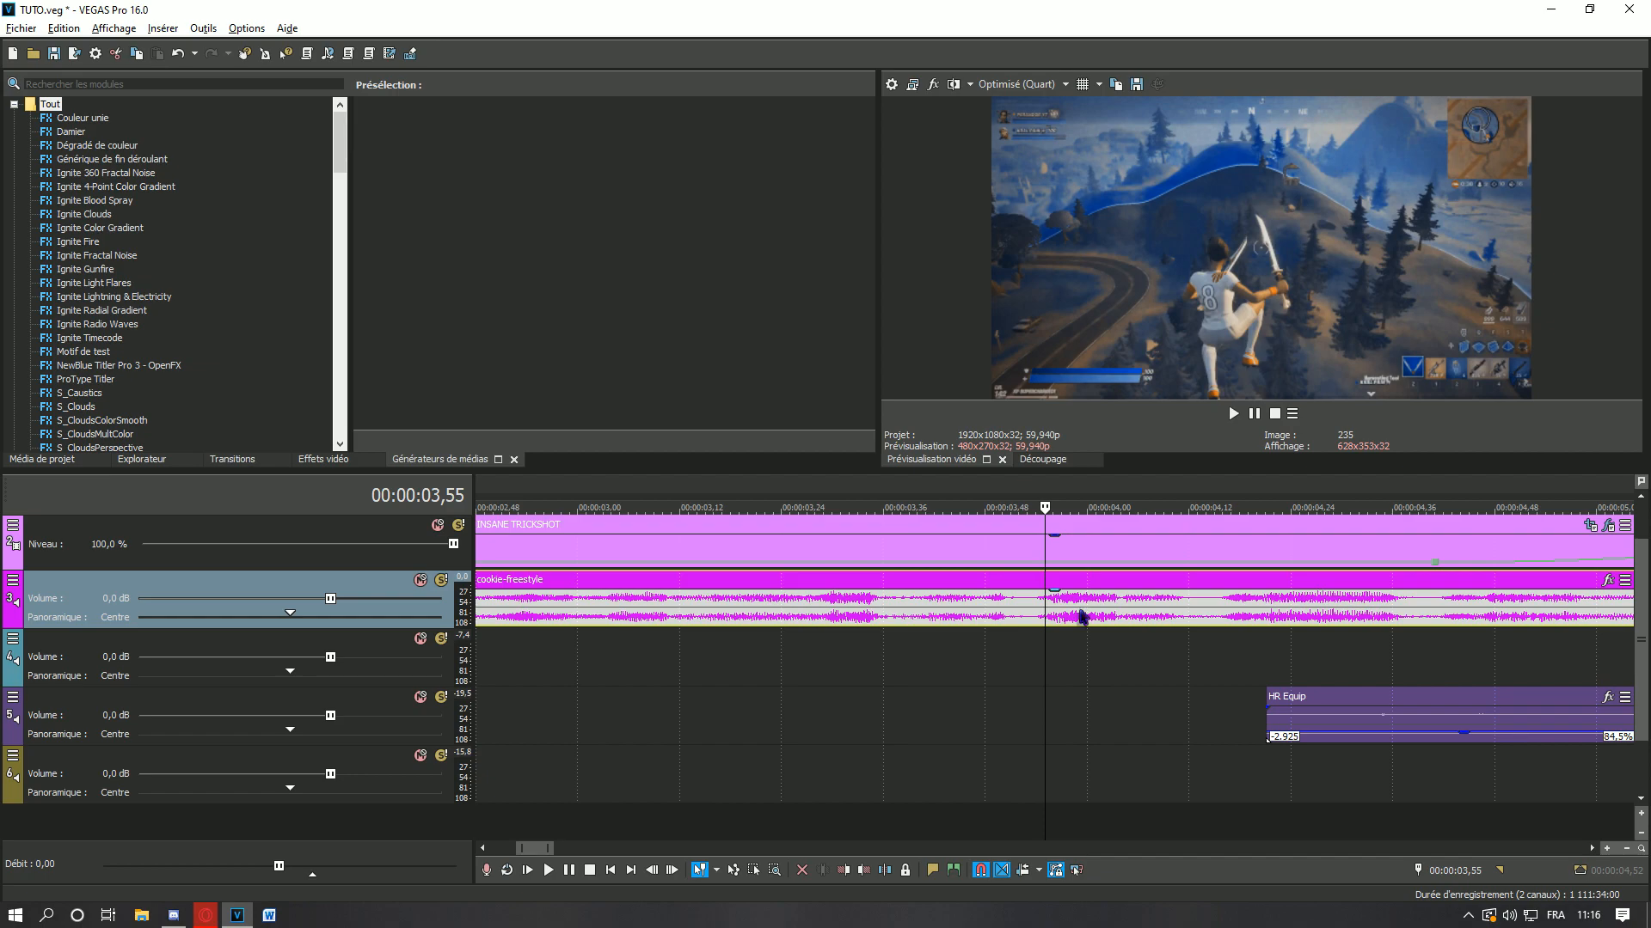
- Examine the gameplay between 00:00:04,08 and 00:00:04,44 around the start of the HR Equip sound and play a short passage
{"action": "left_click", "coordinate": [1106, 619]}
{"action": "left_click", "coordinate": [1224, 645]}
{"action": "scroll", "coordinate": [1216, 643], "scroll_direction": "down", "scroll_amount": 1}
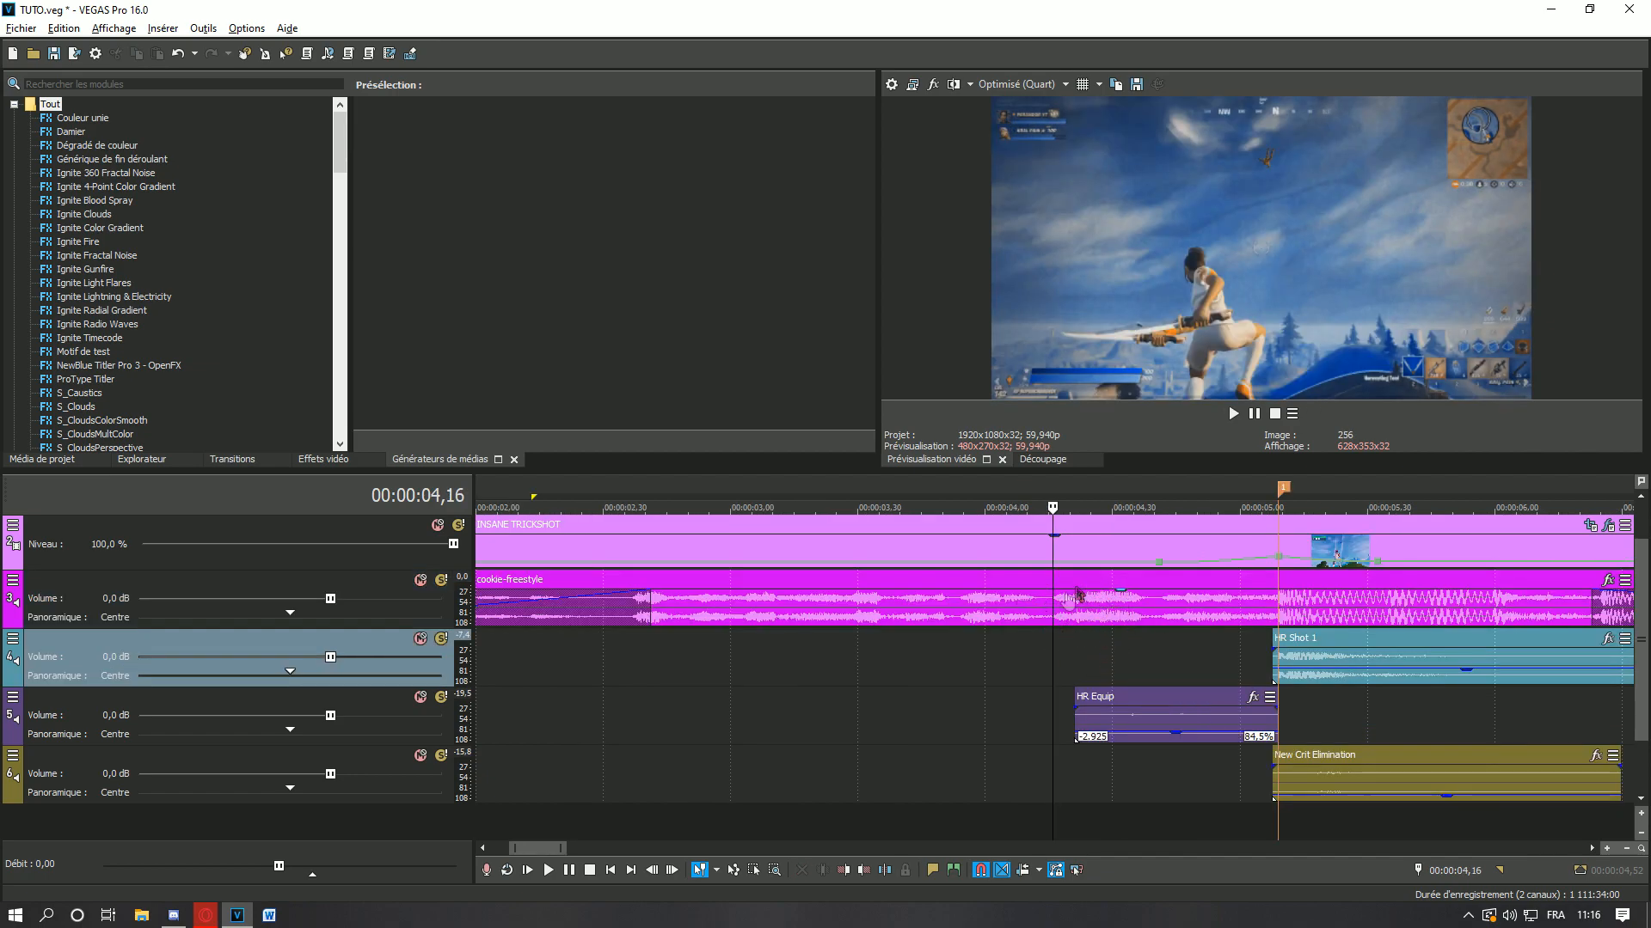
{"action": "left_click", "coordinate": [1102, 620]}
{"action": "left_click", "coordinate": [1178, 620]}
{"action": "left_click", "coordinate": [1019, 620]}
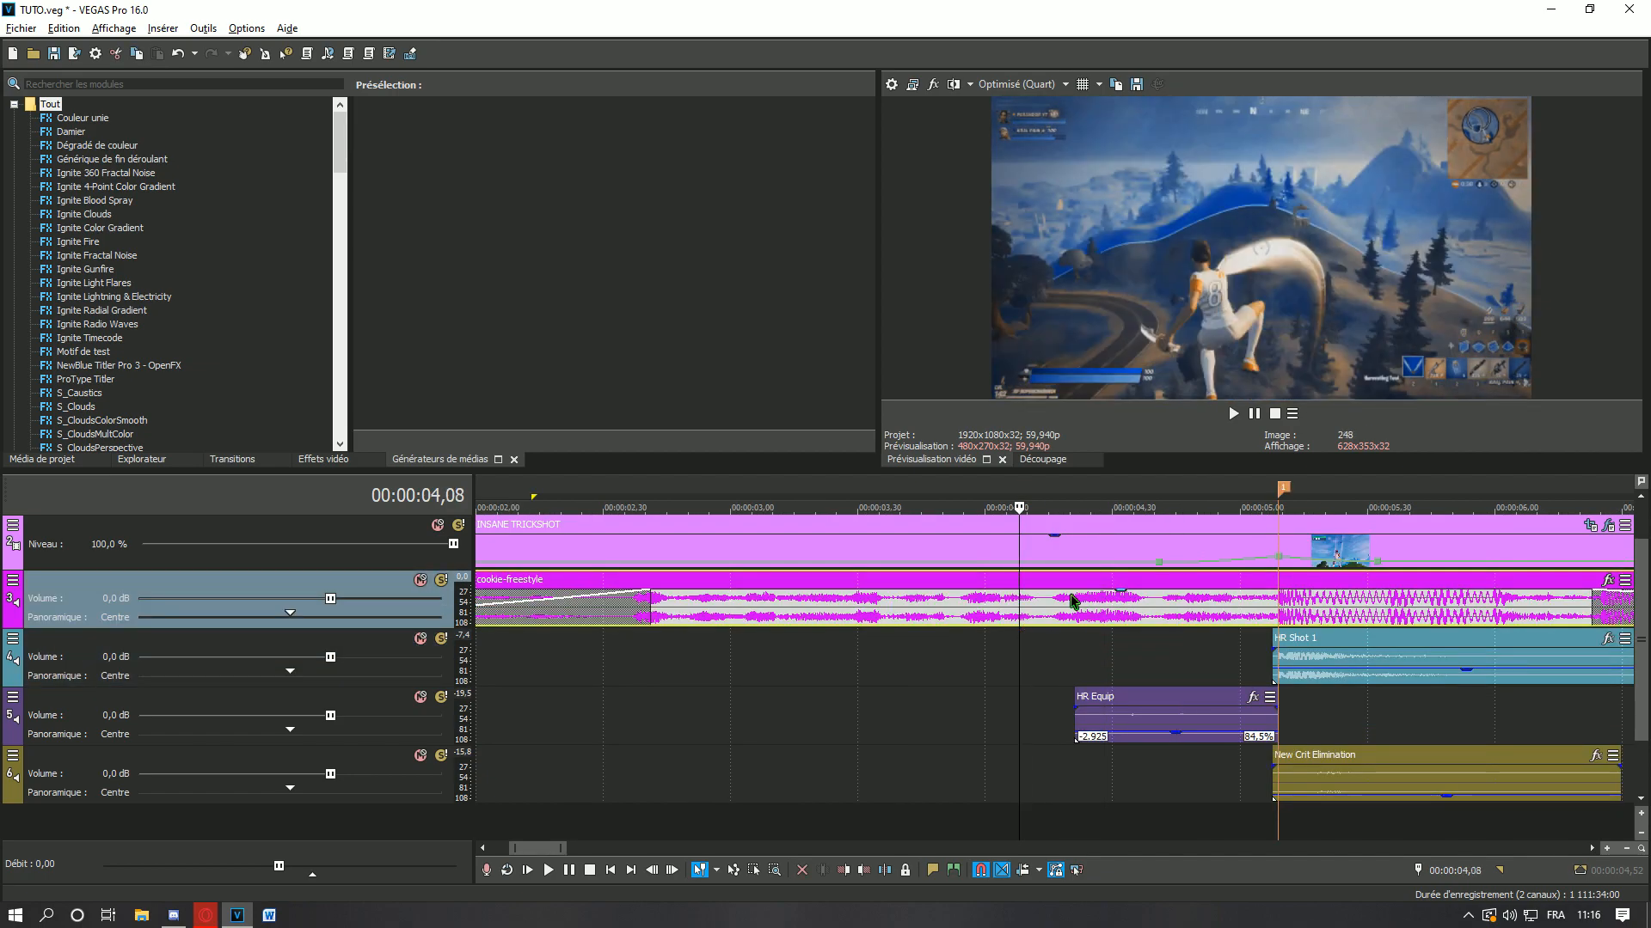
{"action": "left_click", "coordinate": [1059, 640]}
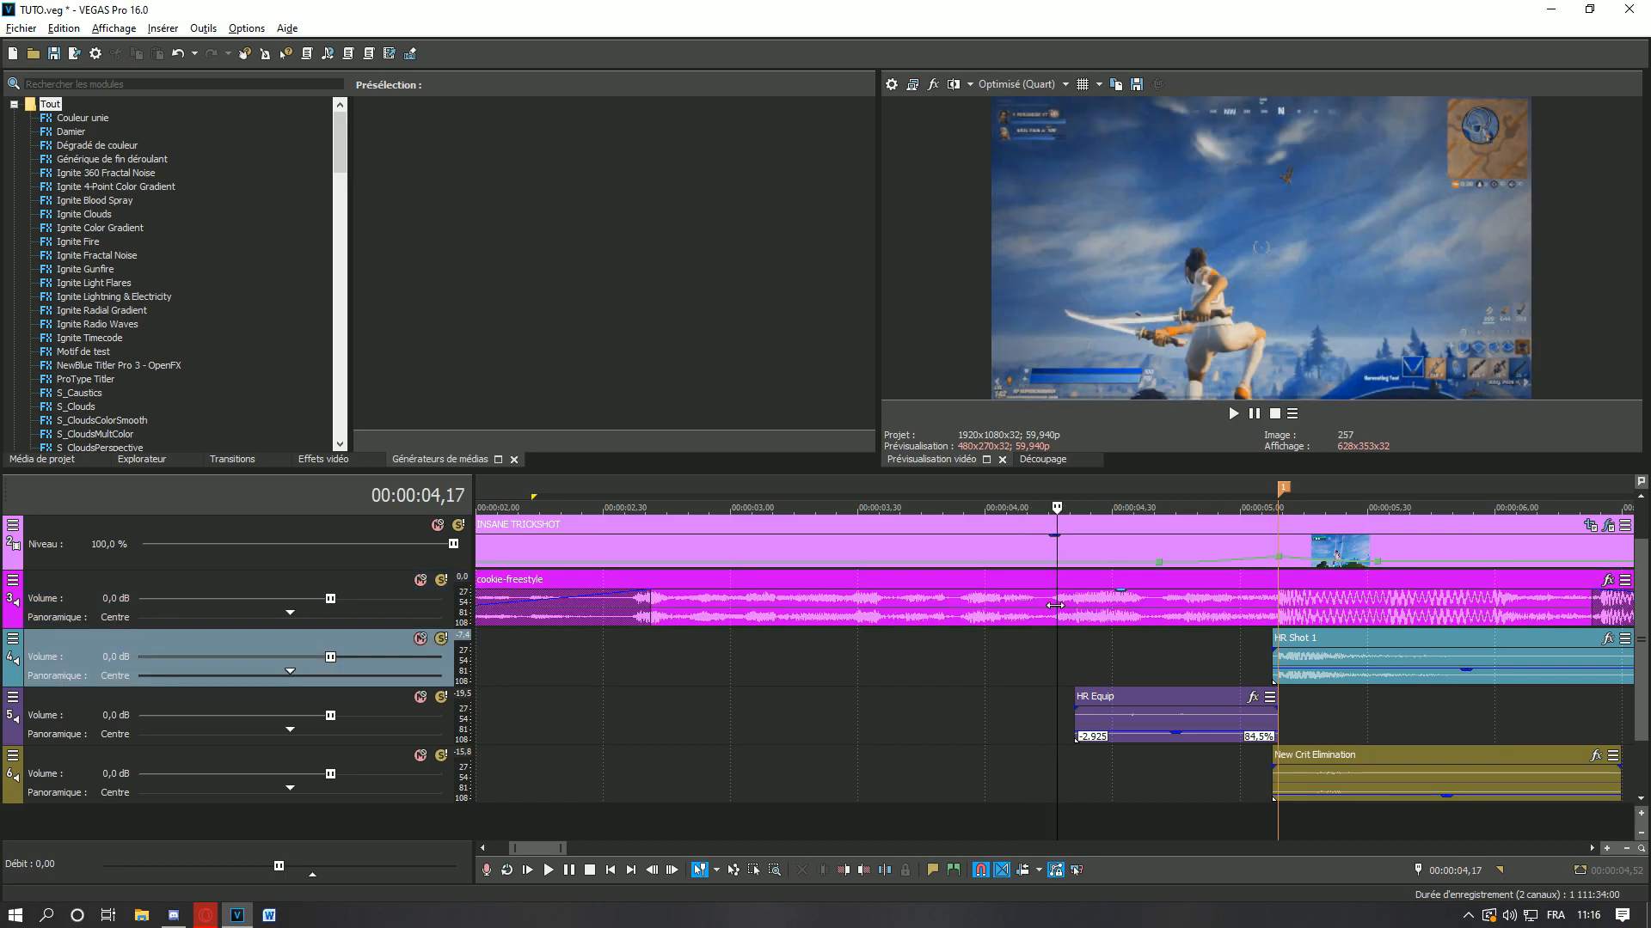
{"action": "left_click", "coordinate": [1174, 652]}
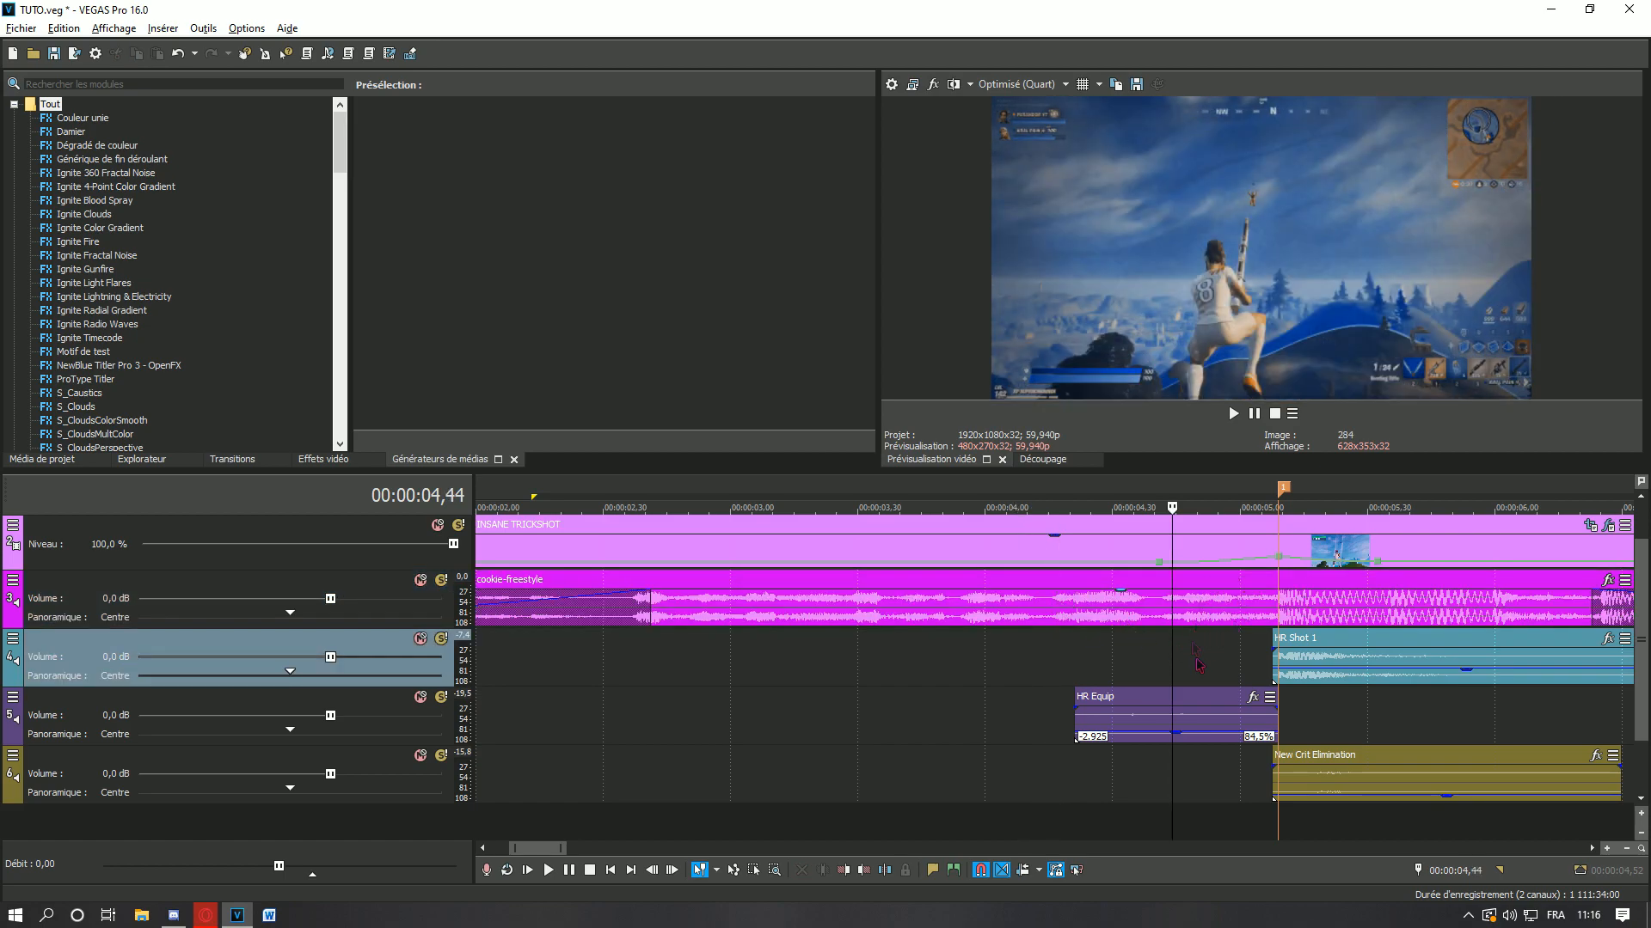
{"action": "left_click", "coordinate": [1045, 676]}
{"action": "key", "text": "space"}
{"action": "key", "text": "space"}
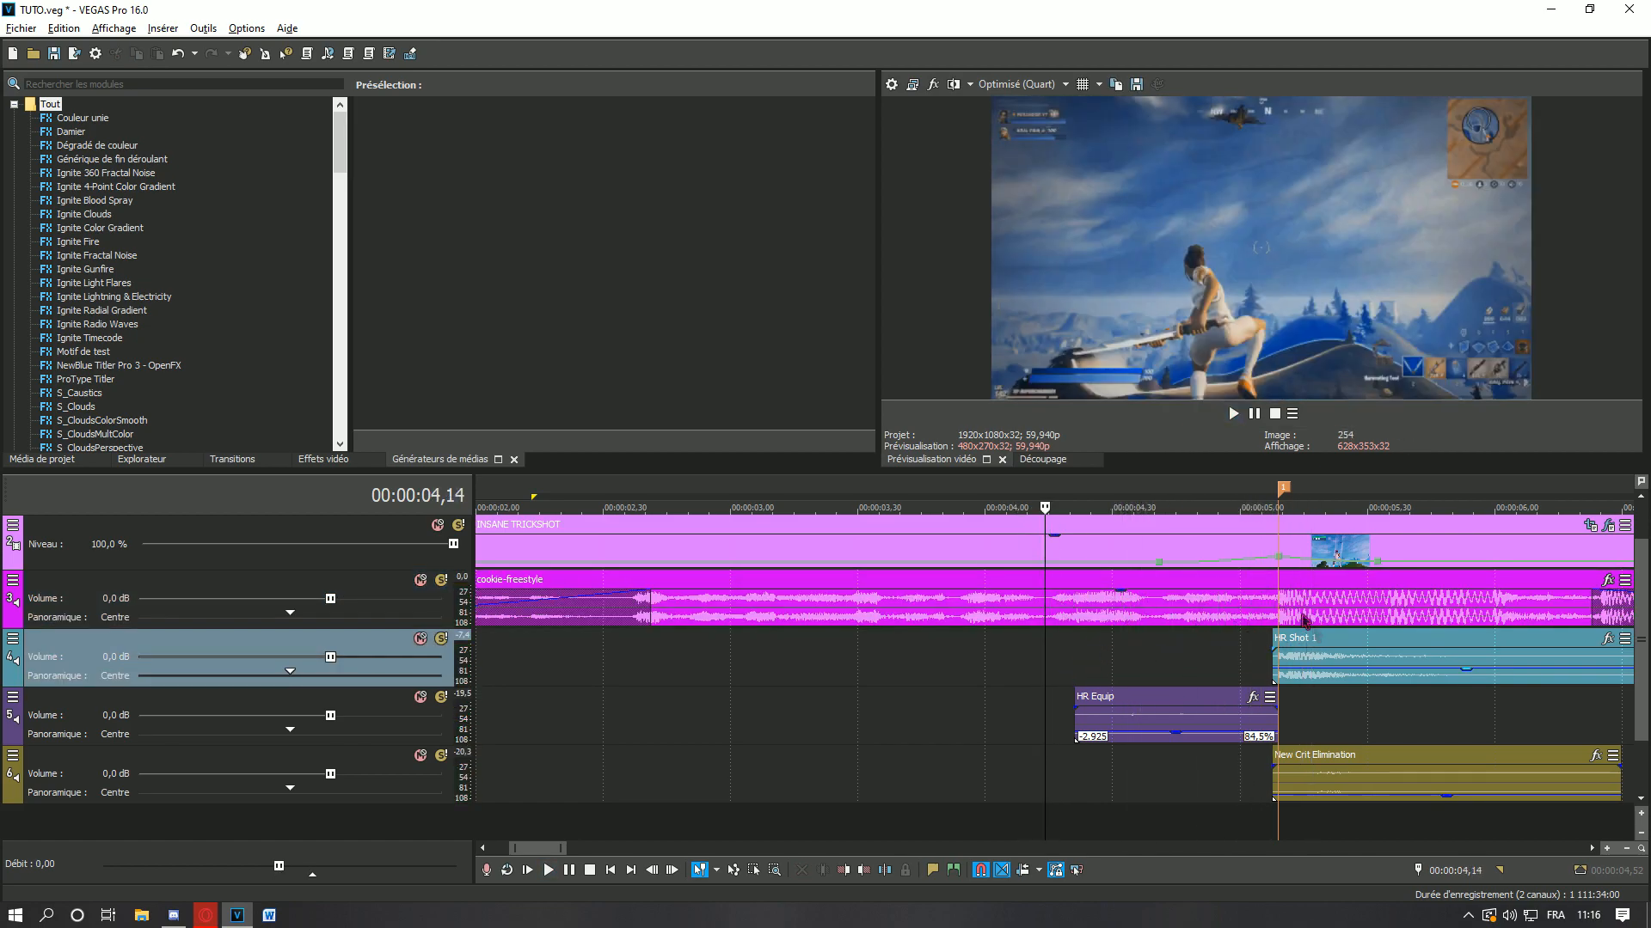
{"action": "scroll", "coordinate": [386, 666], "scroll_direction": "down", "scroll_amount": 2}
{"action": "scroll", "coordinate": [651, 660], "scroll_direction": "up", "scroll_amount": 2}
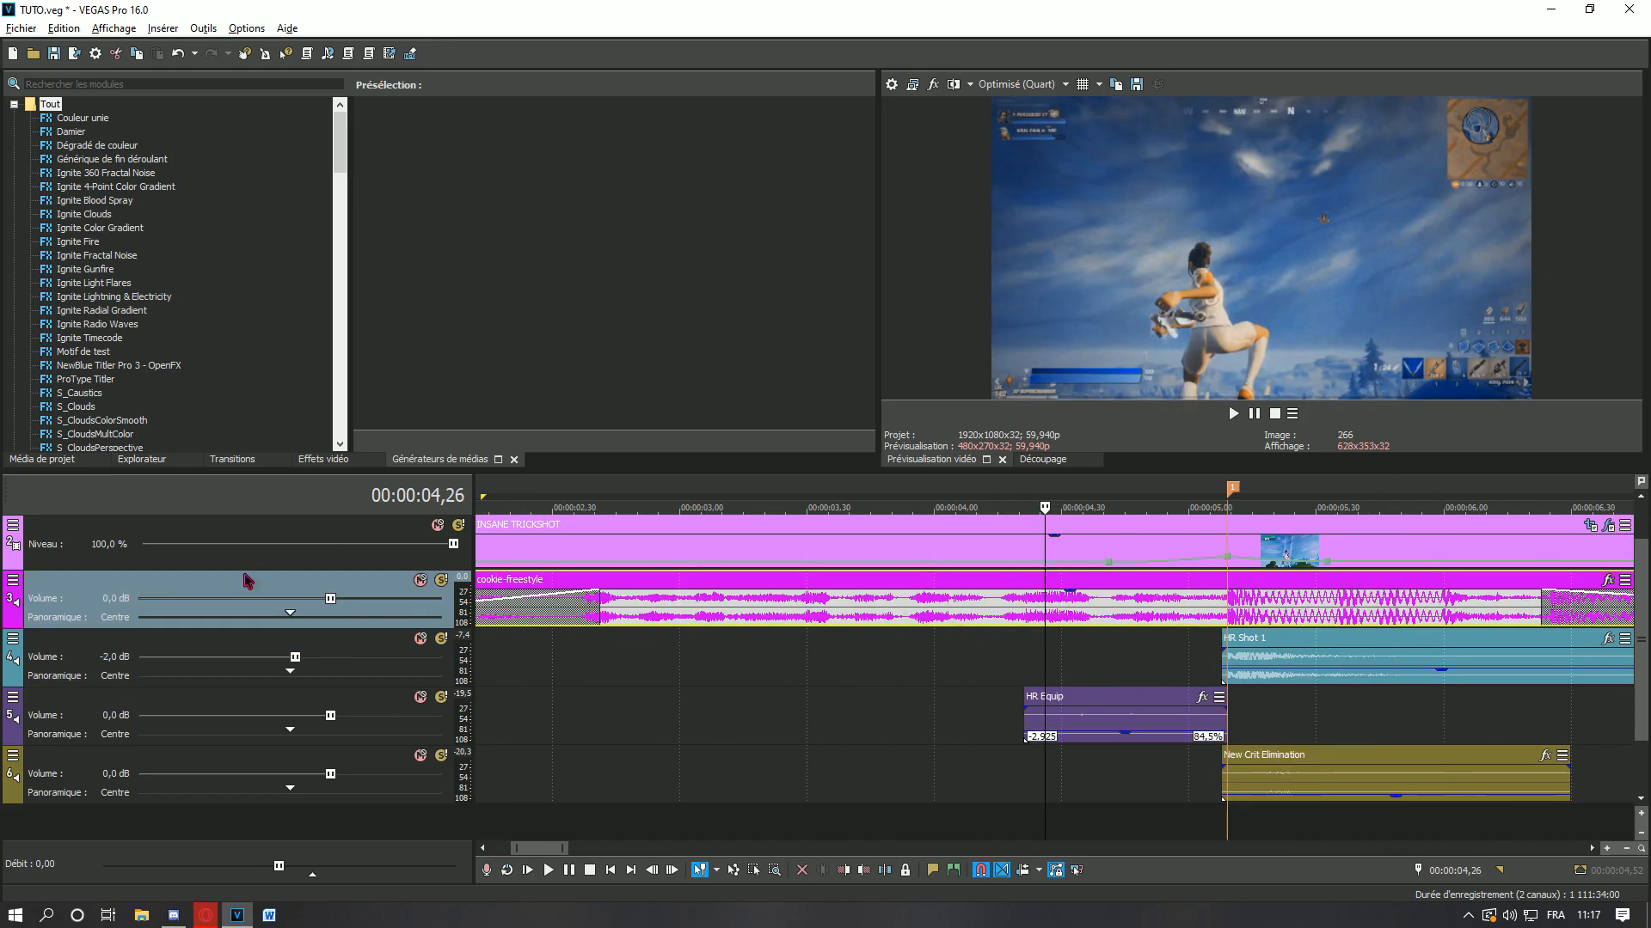
- Insert a Panoramique envelope on the cookie-freestyle audio track
{"action": "right_click", "coordinate": [296, 588]}
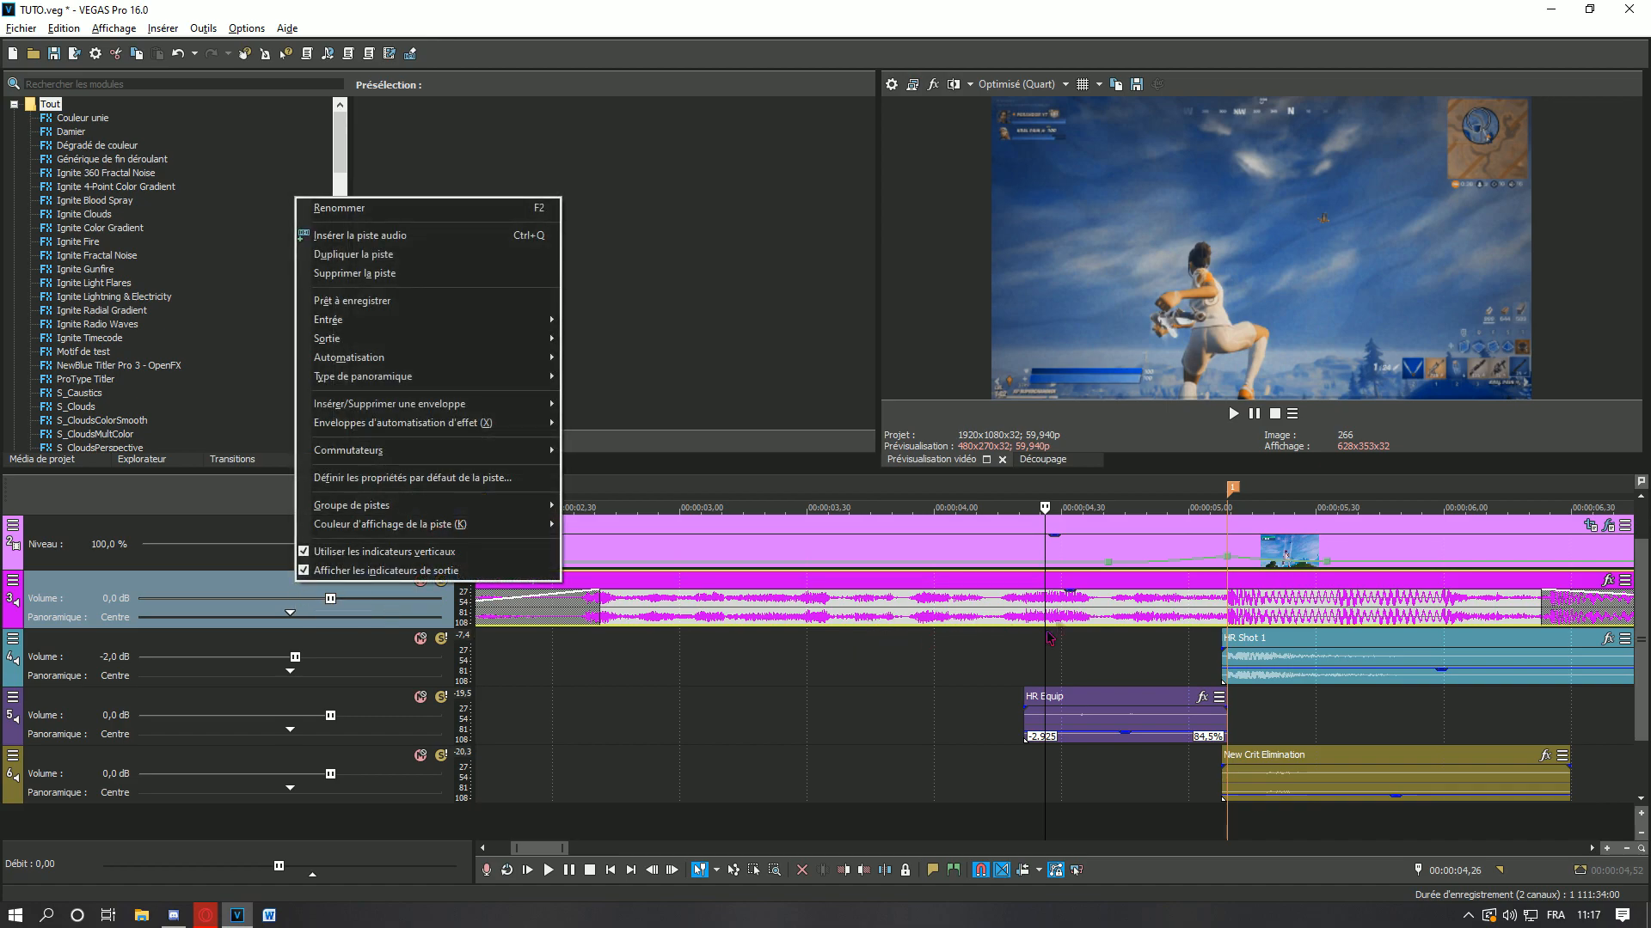
{"action": "right_click", "coordinate": [215, 586]}
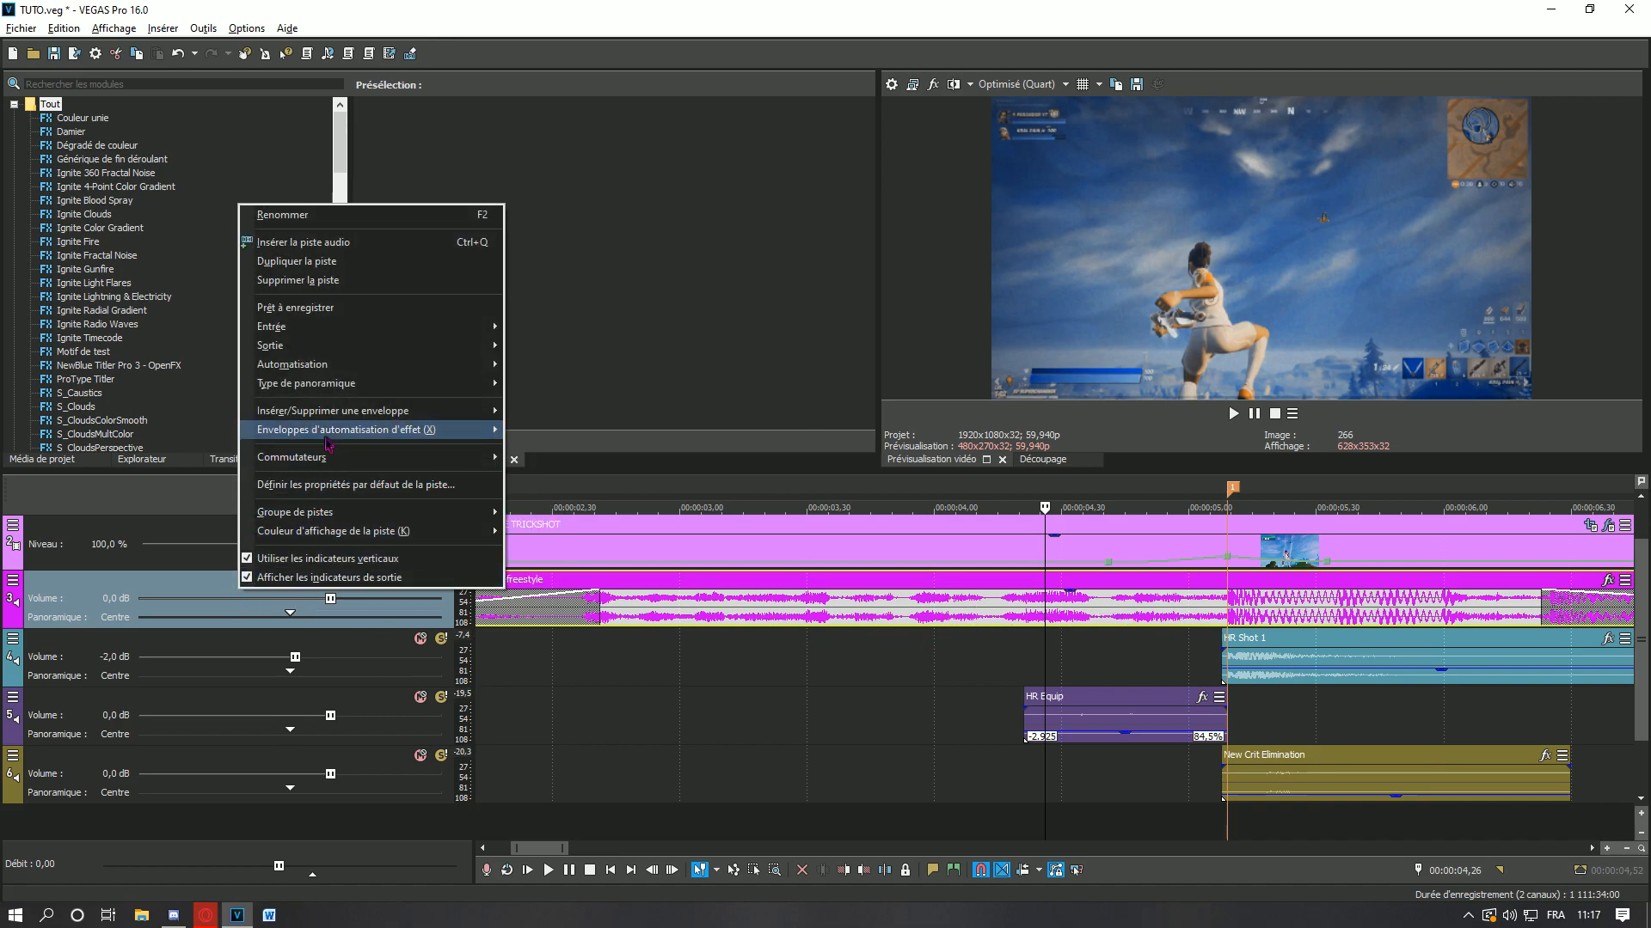
{"action": "mouse_move", "coordinate": [357, 402]}
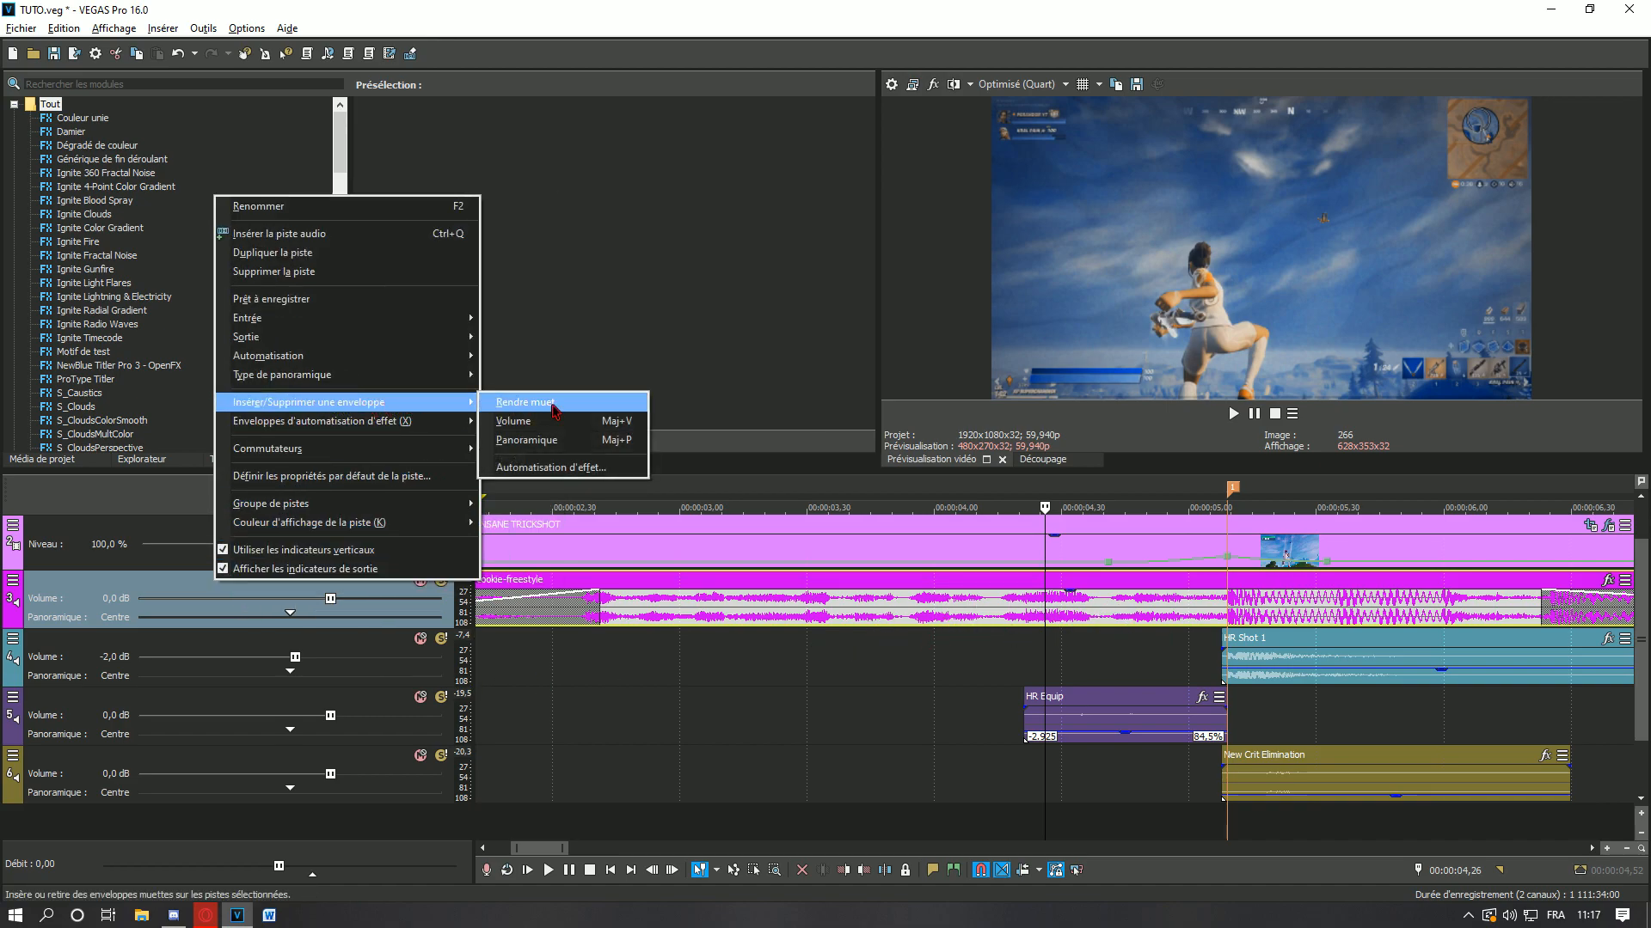
{"action": "left_click", "coordinate": [583, 447]}
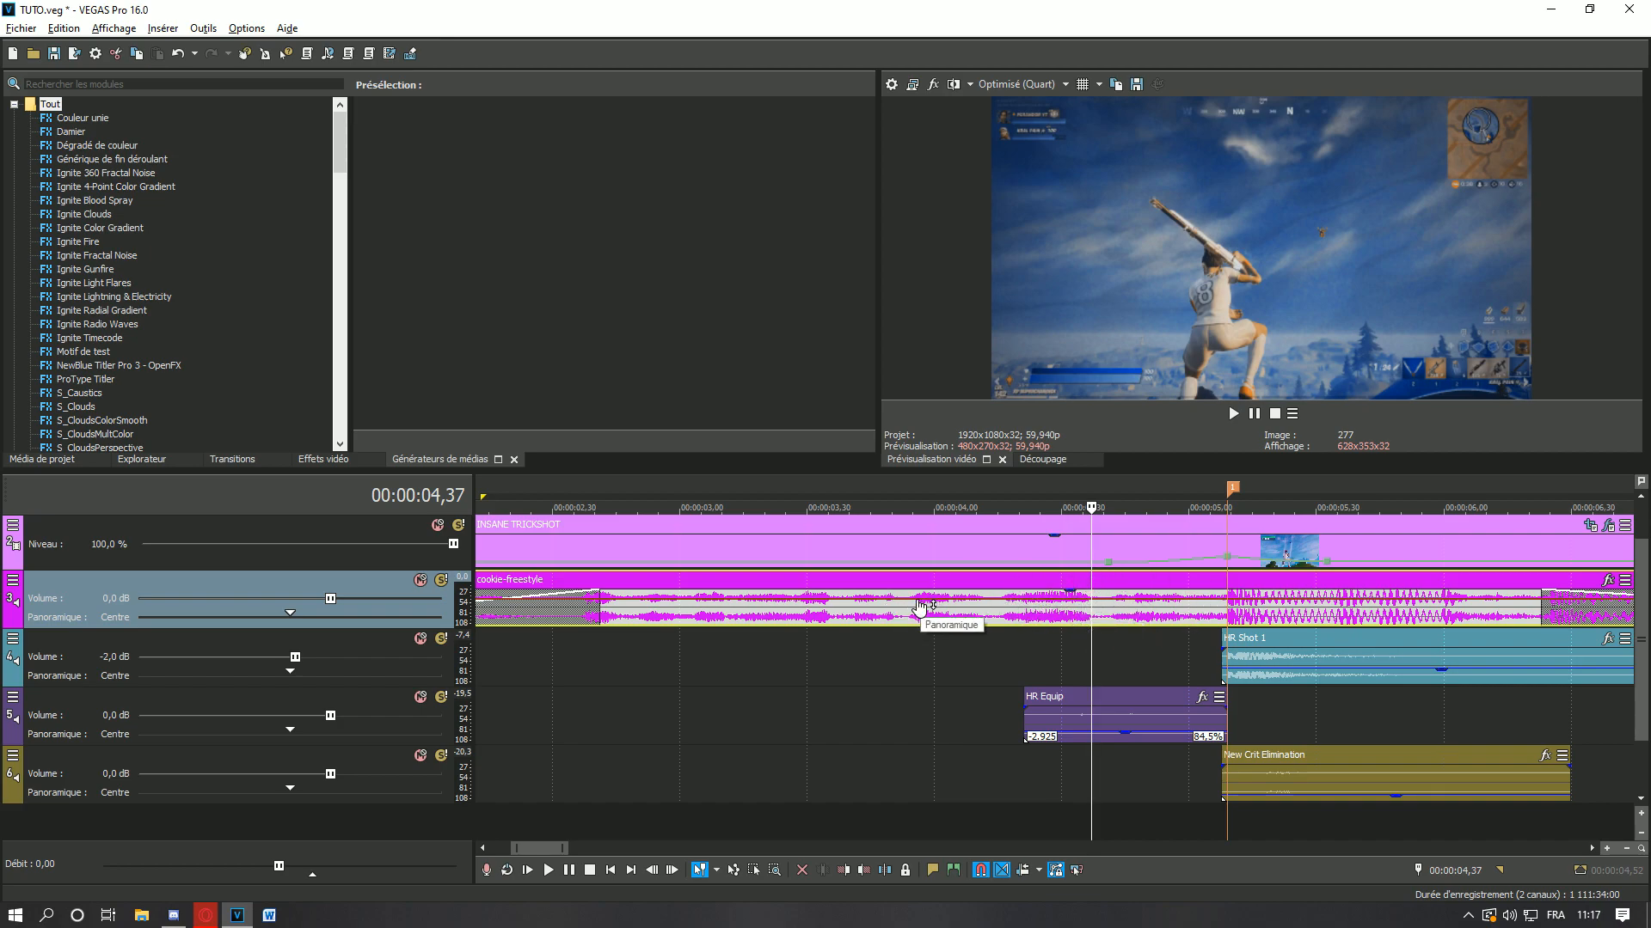
- Try a pan curve dipping to 100 % right around 00:00:03,50 on the cookie-freestyle track and listen to it
{"action": "left_click", "coordinate": [965, 660]}
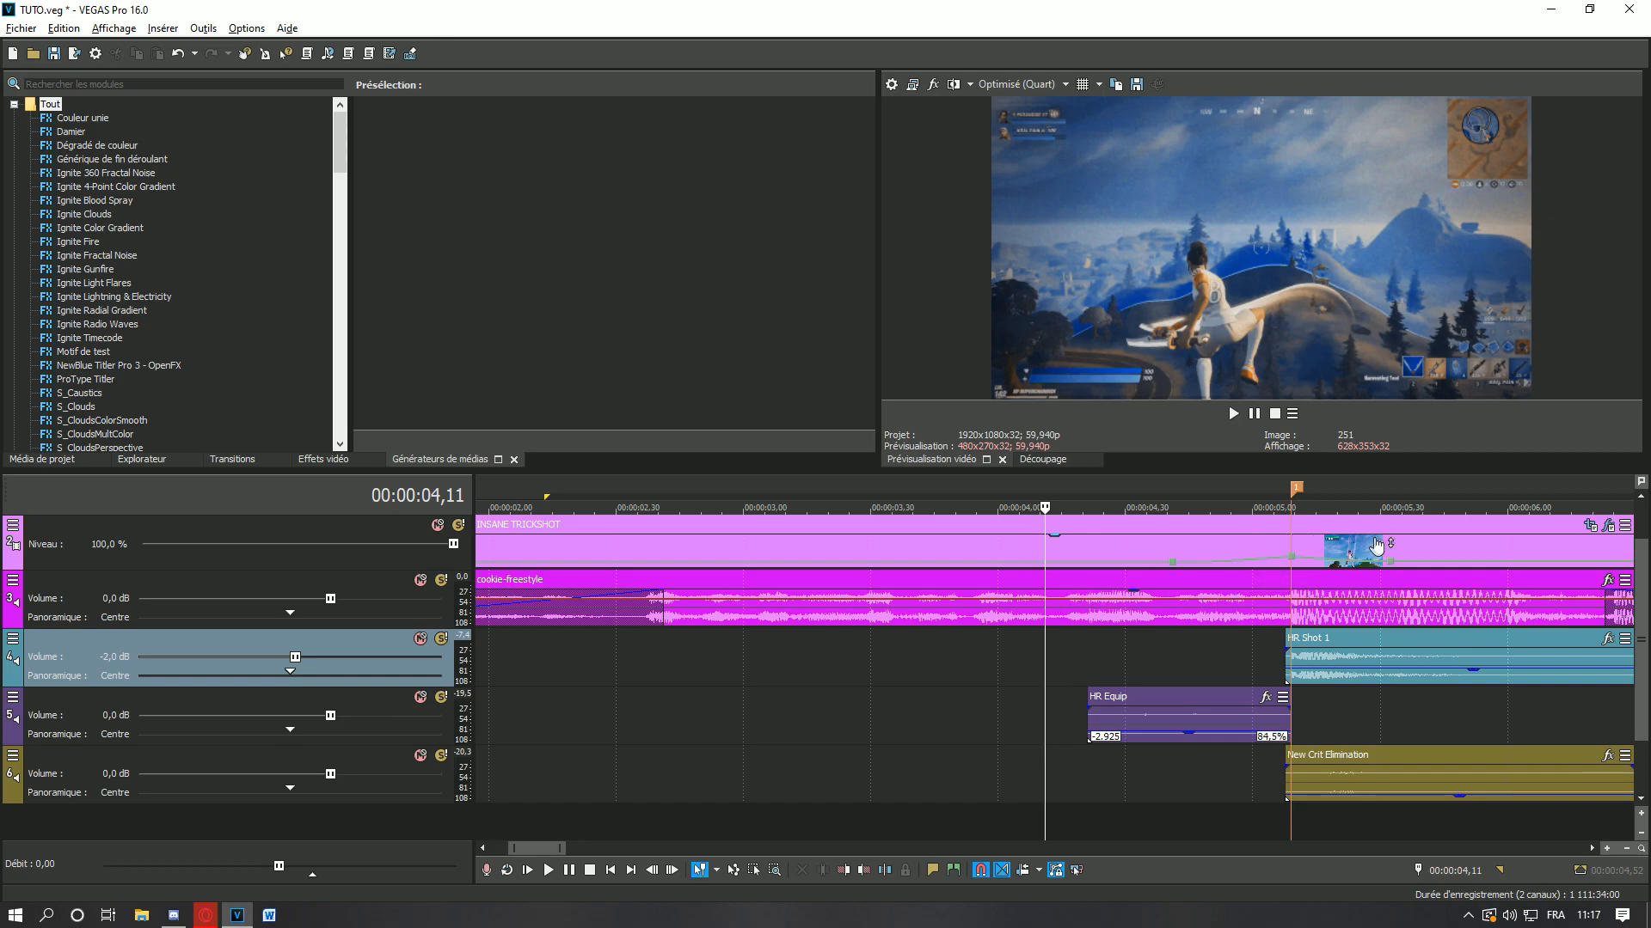
{"action": "left_click_drag", "start_coordinate": [955, 599], "coordinate": [956, 676]}
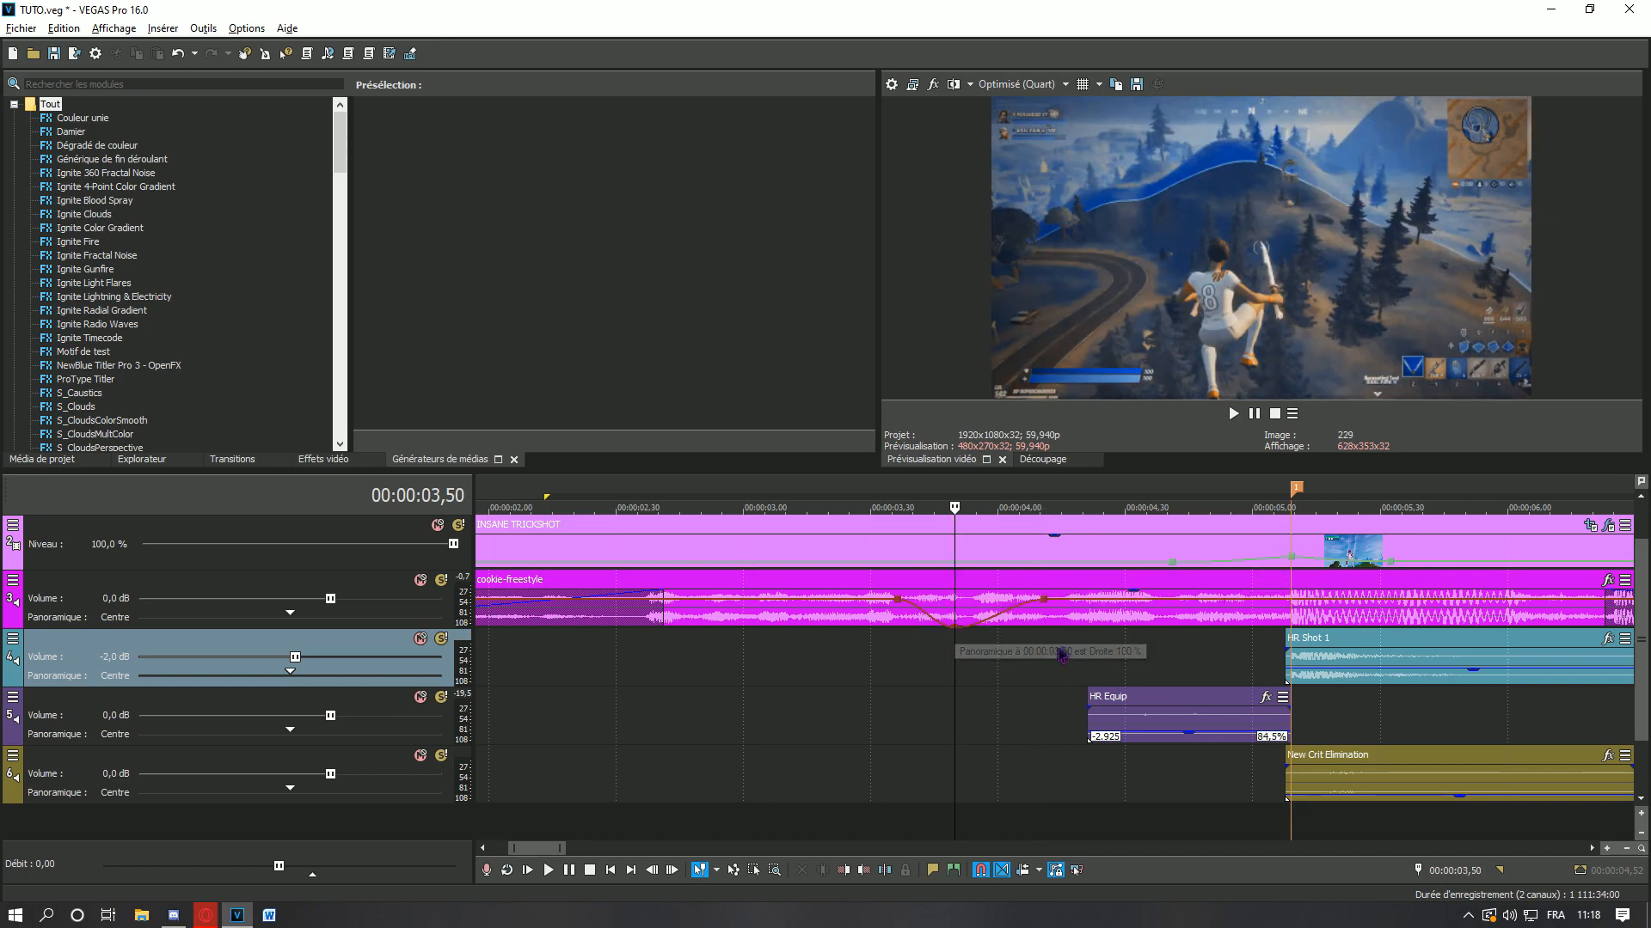
{"action": "left_click", "coordinate": [889, 635]}
{"action": "key", "text": "space"}
{"action": "key", "text": "space"}
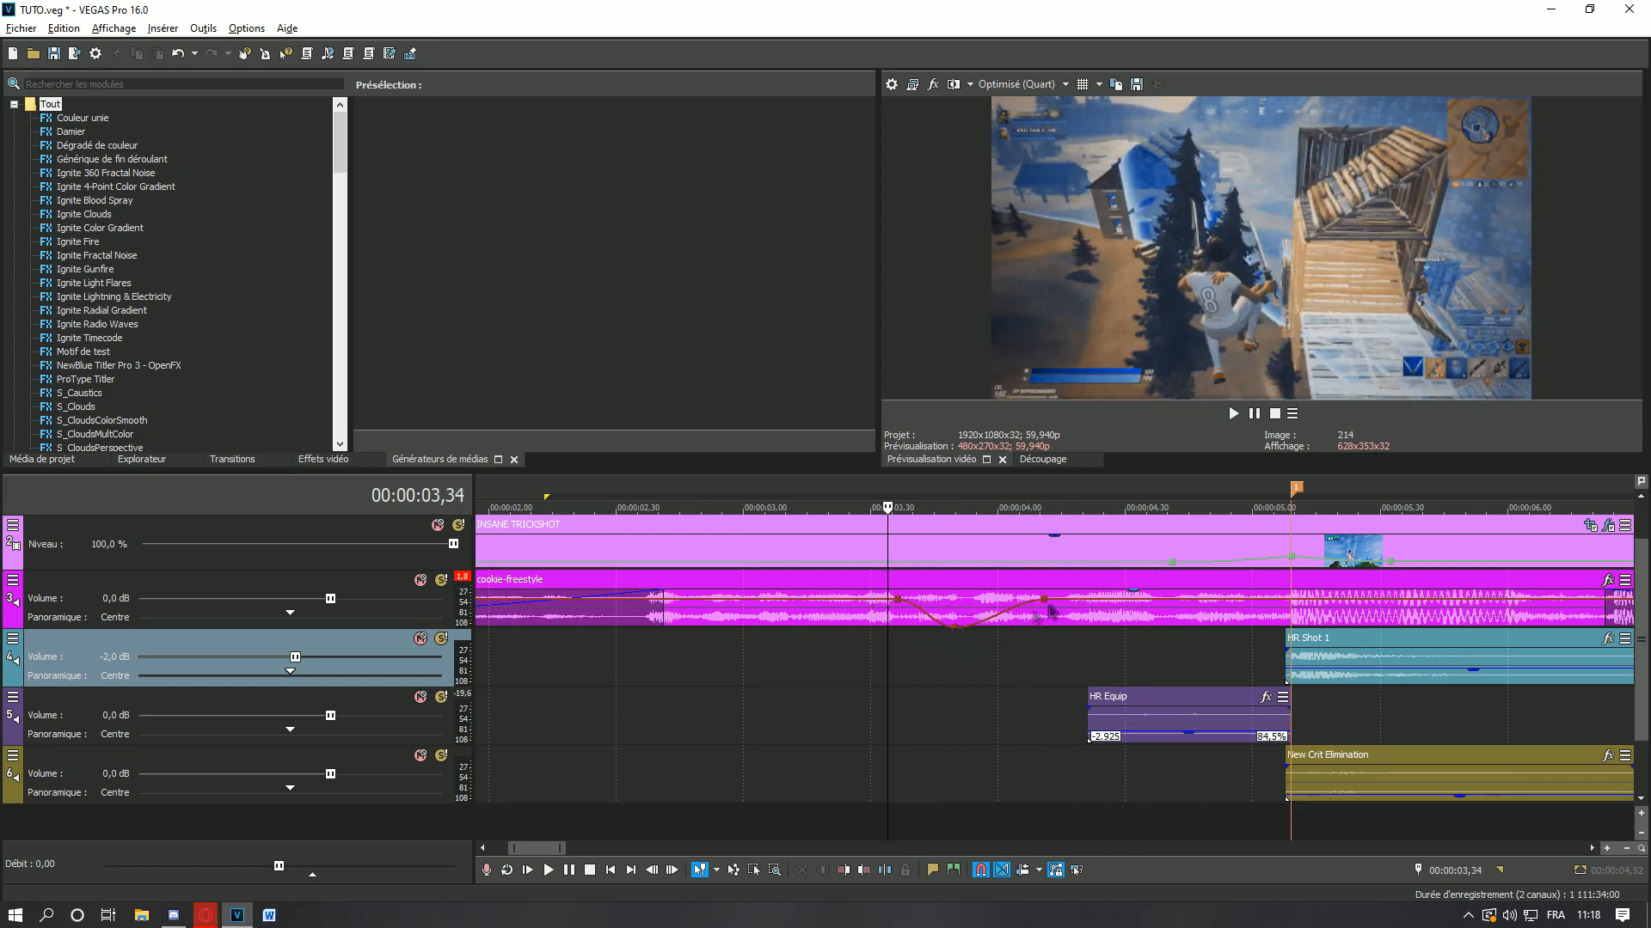
- Undo the trial pan points on the cookie-freestyle track
{"action": "key", "text": "ctrl+z"}
{"action": "key", "text": "ctrl+z"}
{"action": "key", "text": "ctrl+z"}
{"action": "key", "text": "ctrl+z"}
- Play and scrub the passage from 00:00:04,05 to 00:00:04,16 to locate where the panning should start
{"action": "left_click", "coordinate": [1019, 657]}
{"action": "scroll", "coordinate": [1080, 649], "scroll_direction": "up", "scroll_amount": 1}
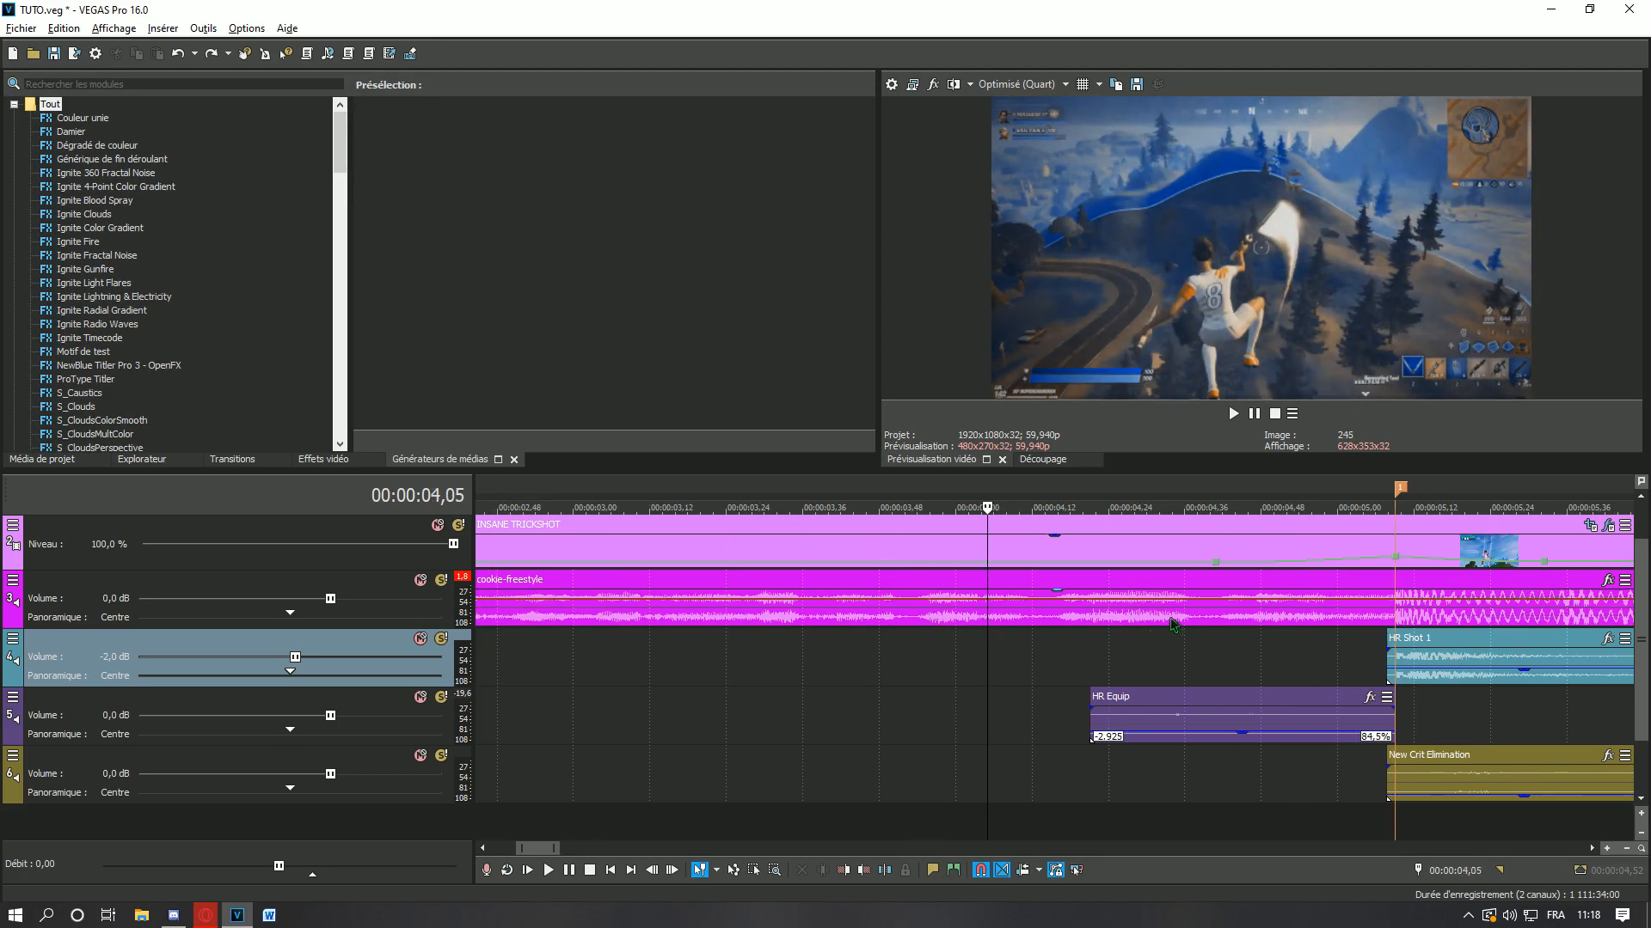
{"action": "scroll", "coordinate": [1147, 636], "scroll_direction": "down", "scroll_amount": 1}
{"action": "scroll", "coordinate": [1147, 636], "scroll_direction": "up", "scroll_amount": 1}
{"action": "key", "text": "space"}
{"action": "key", "text": "space"}
{"action": "left_click", "coordinate": [1097, 642]}
{"action": "left_click", "coordinate": [1115, 647]}
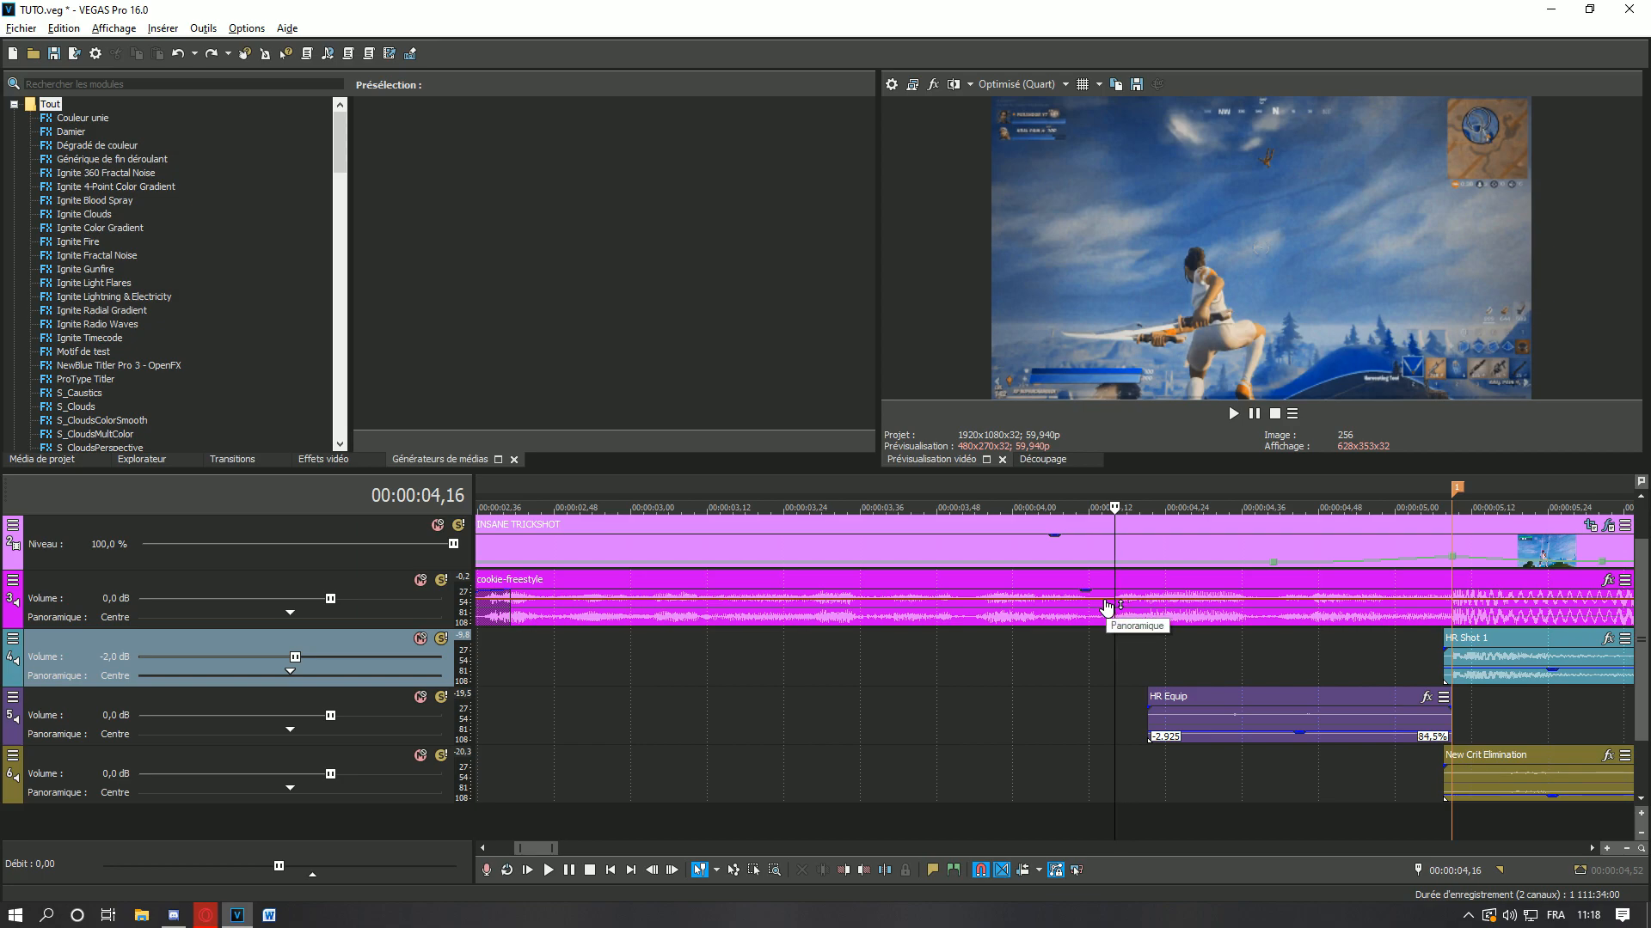
- Add three pan points on the cookie-freestyle track, ending at 00:00:04,33, and set the middle one at 00:00:04,23 to 85 % right
{"action": "left_click", "coordinate": [1098, 609]}
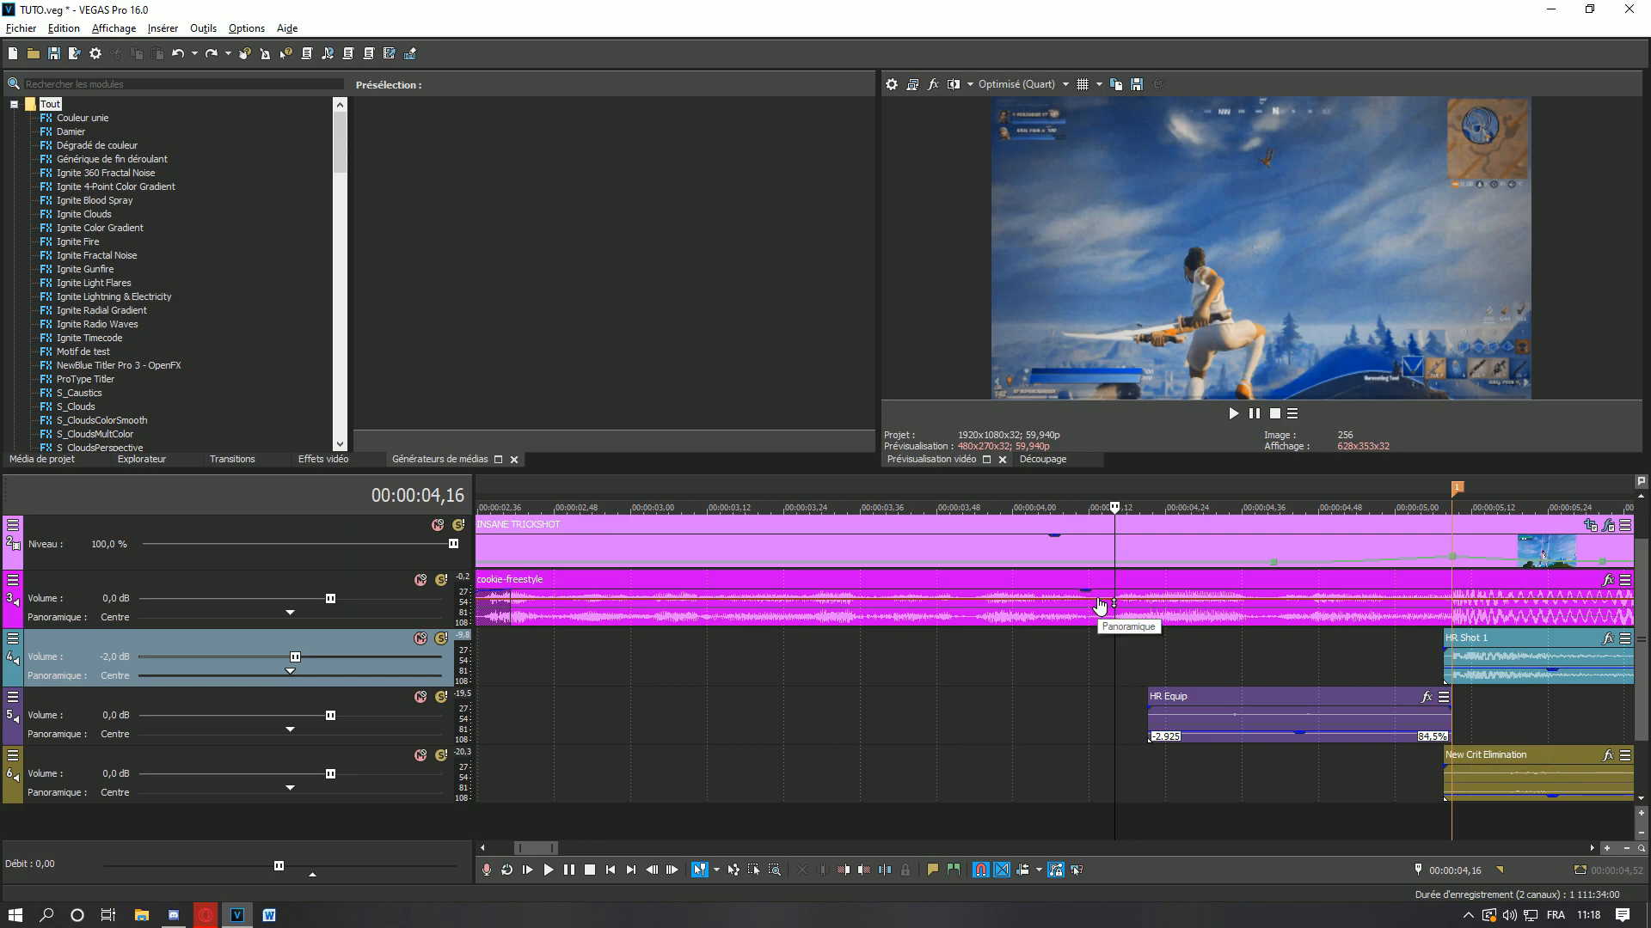
{"action": "left_click", "coordinate": [1153, 606]}
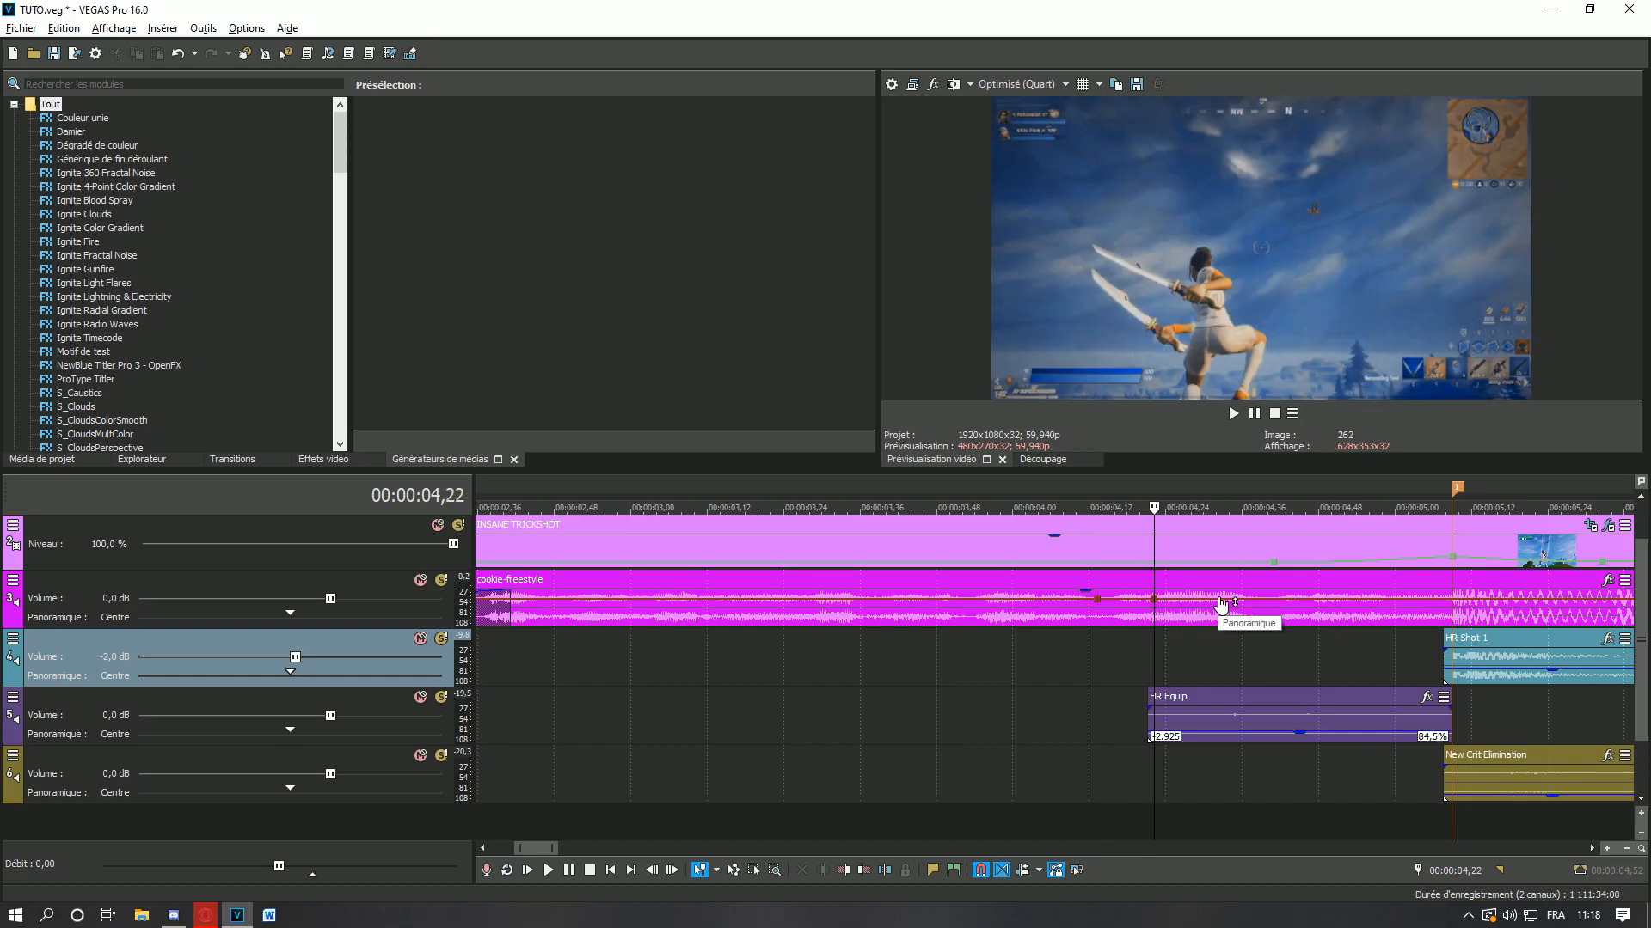
{"action": "left_click", "coordinate": [1218, 604]}
{"action": "left_click_drag", "start_coordinate": [1157, 604], "coordinate": [1161, 627]}
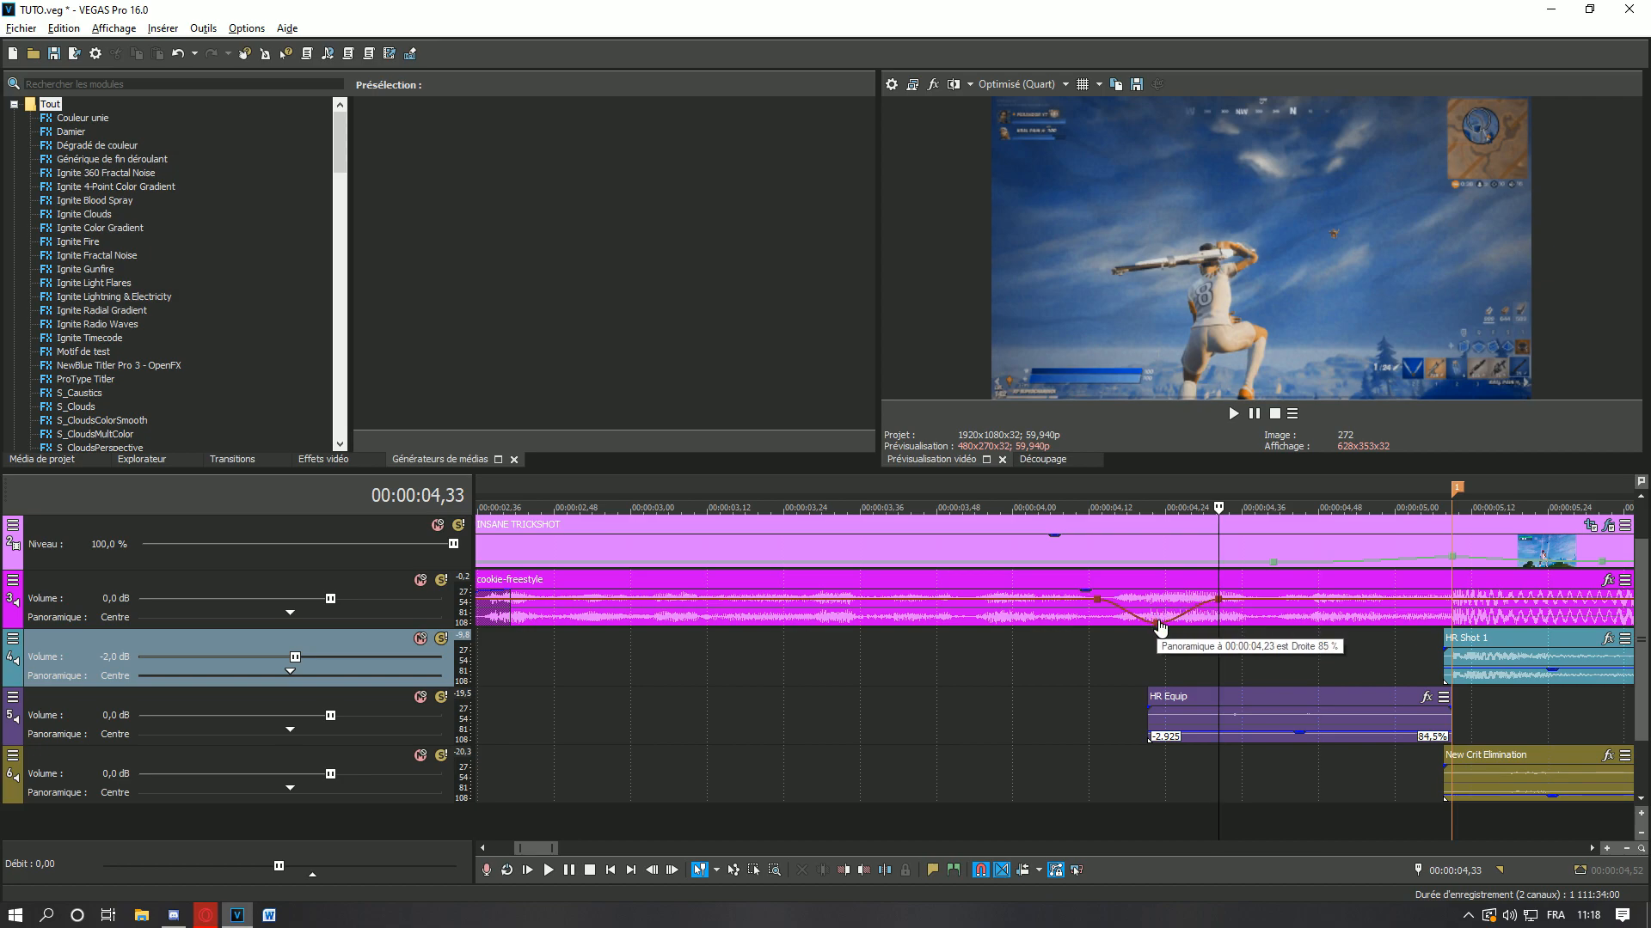
- Set the pan point at 00:00:04,33 to the right side, level with the point at 00:00:04,23
{"action": "right_click", "coordinate": [1222, 607]}
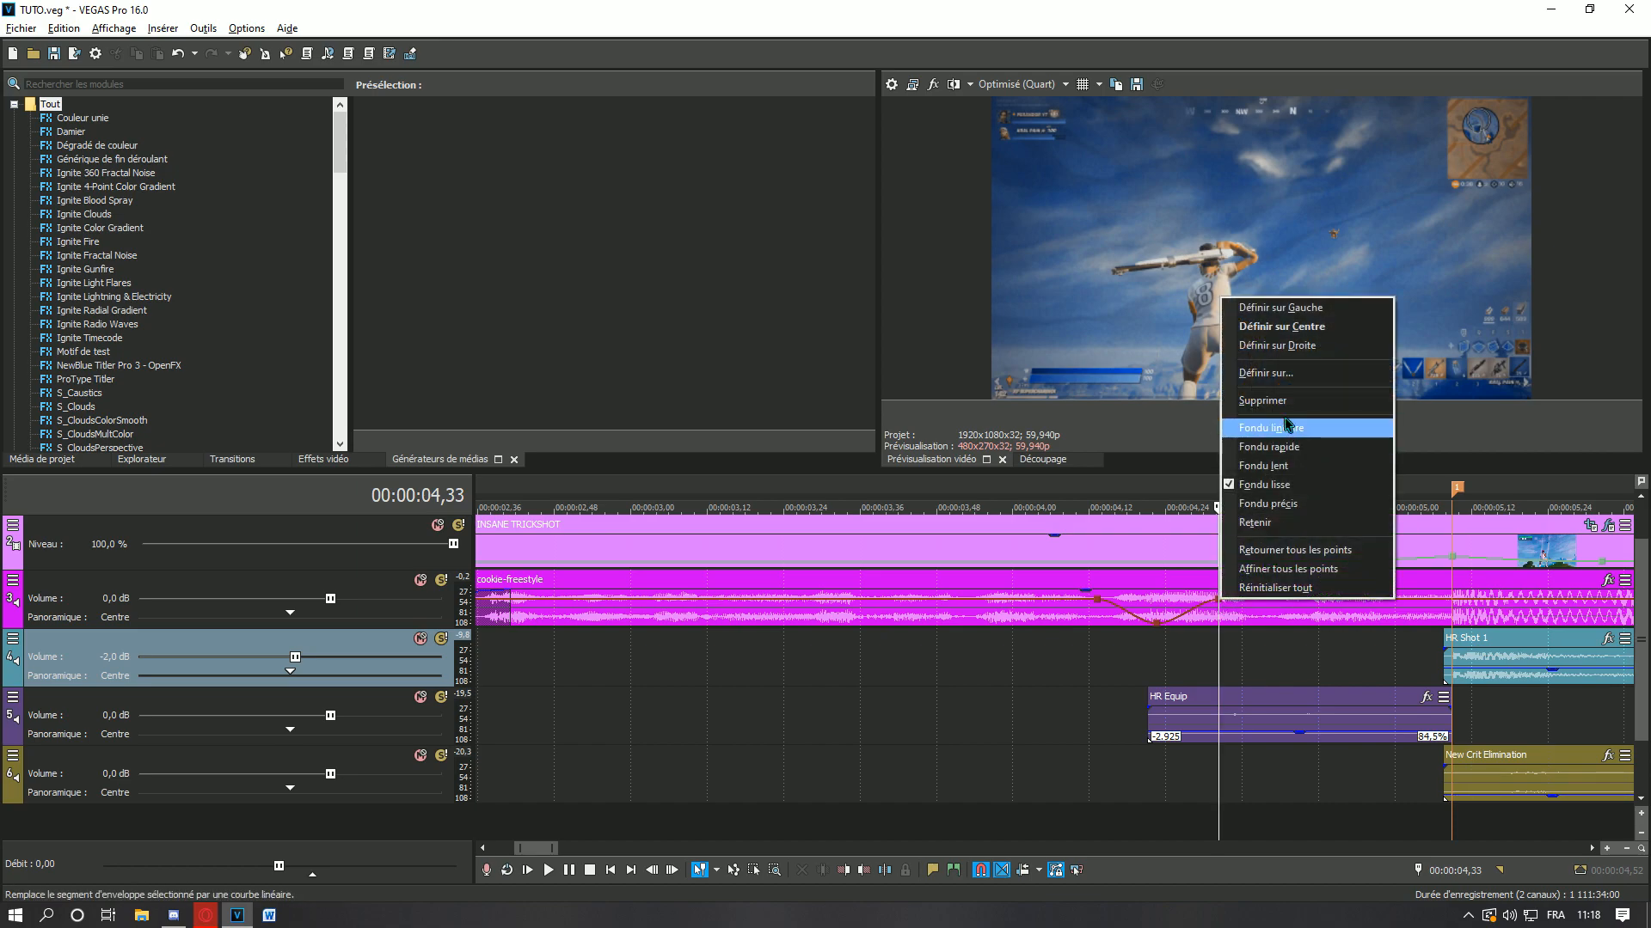
{"action": "left_click", "coordinate": [1281, 379]}
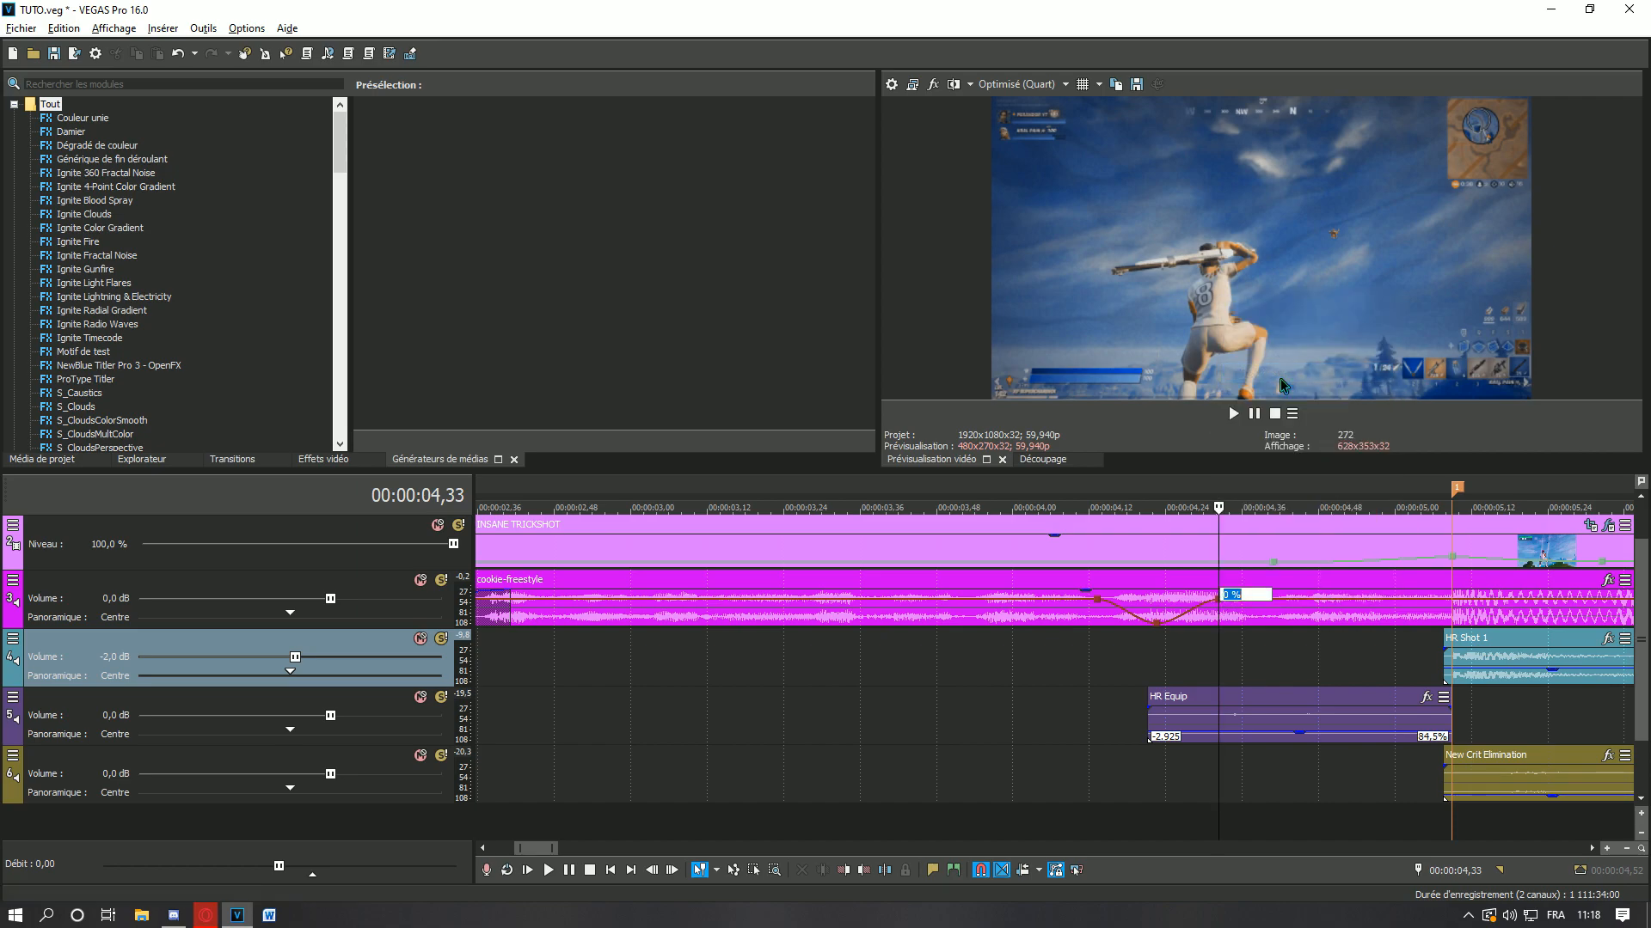
{"action": "key", "text": "Return"}
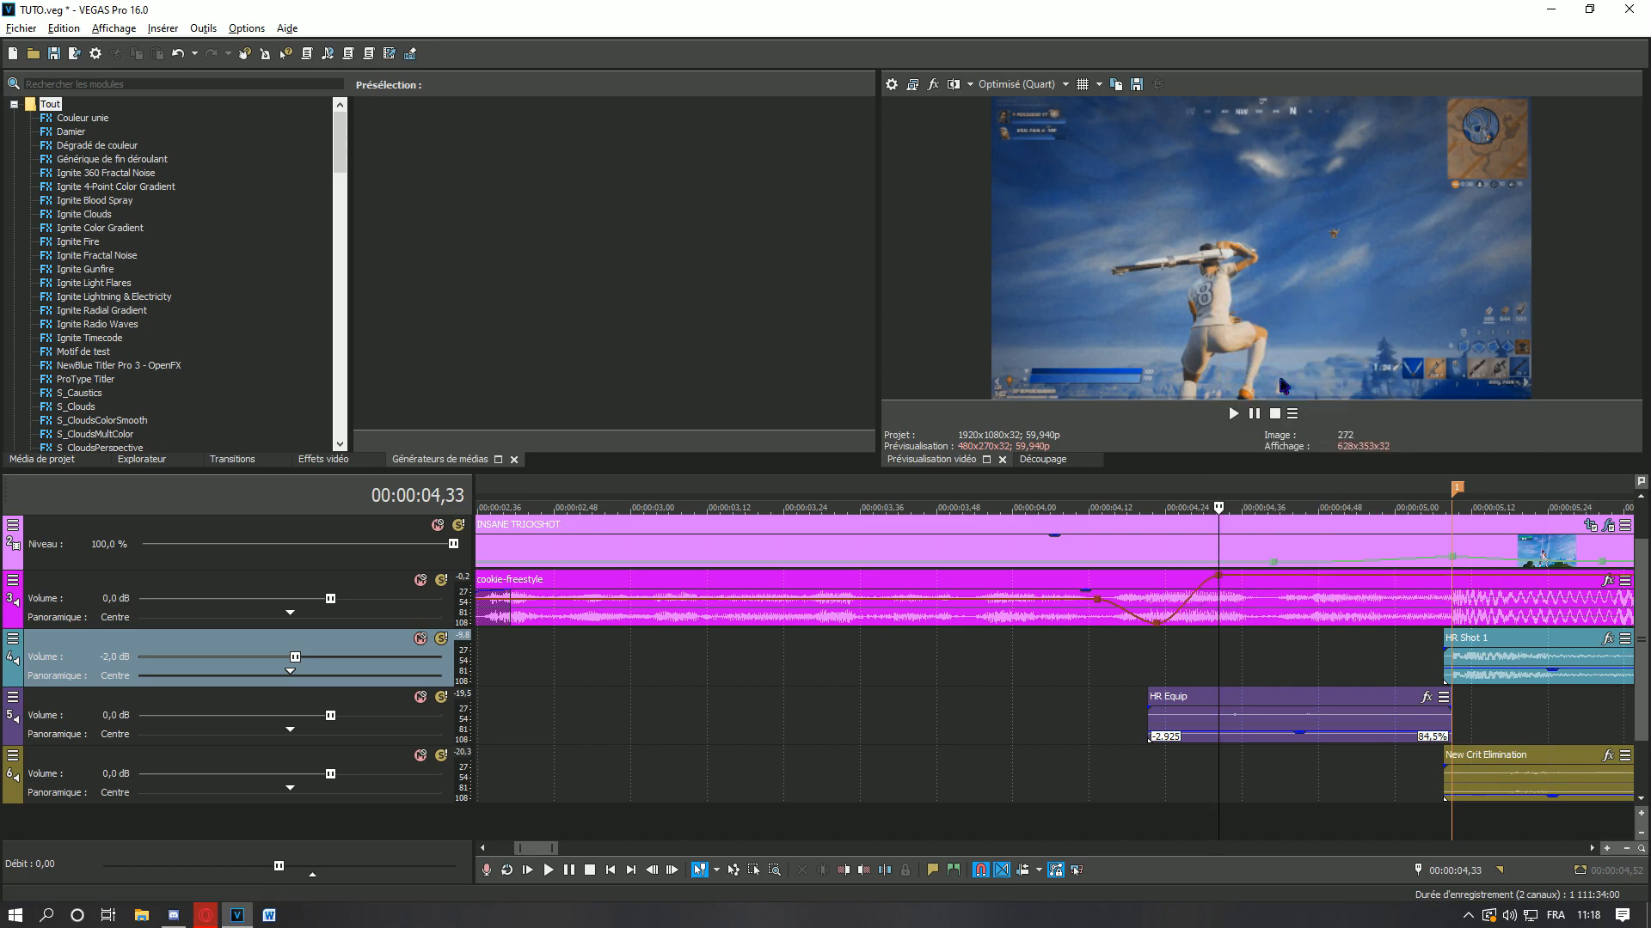
{"action": "right_click", "coordinate": [1219, 569]}
{"action": "left_click", "coordinate": [1242, 650]}
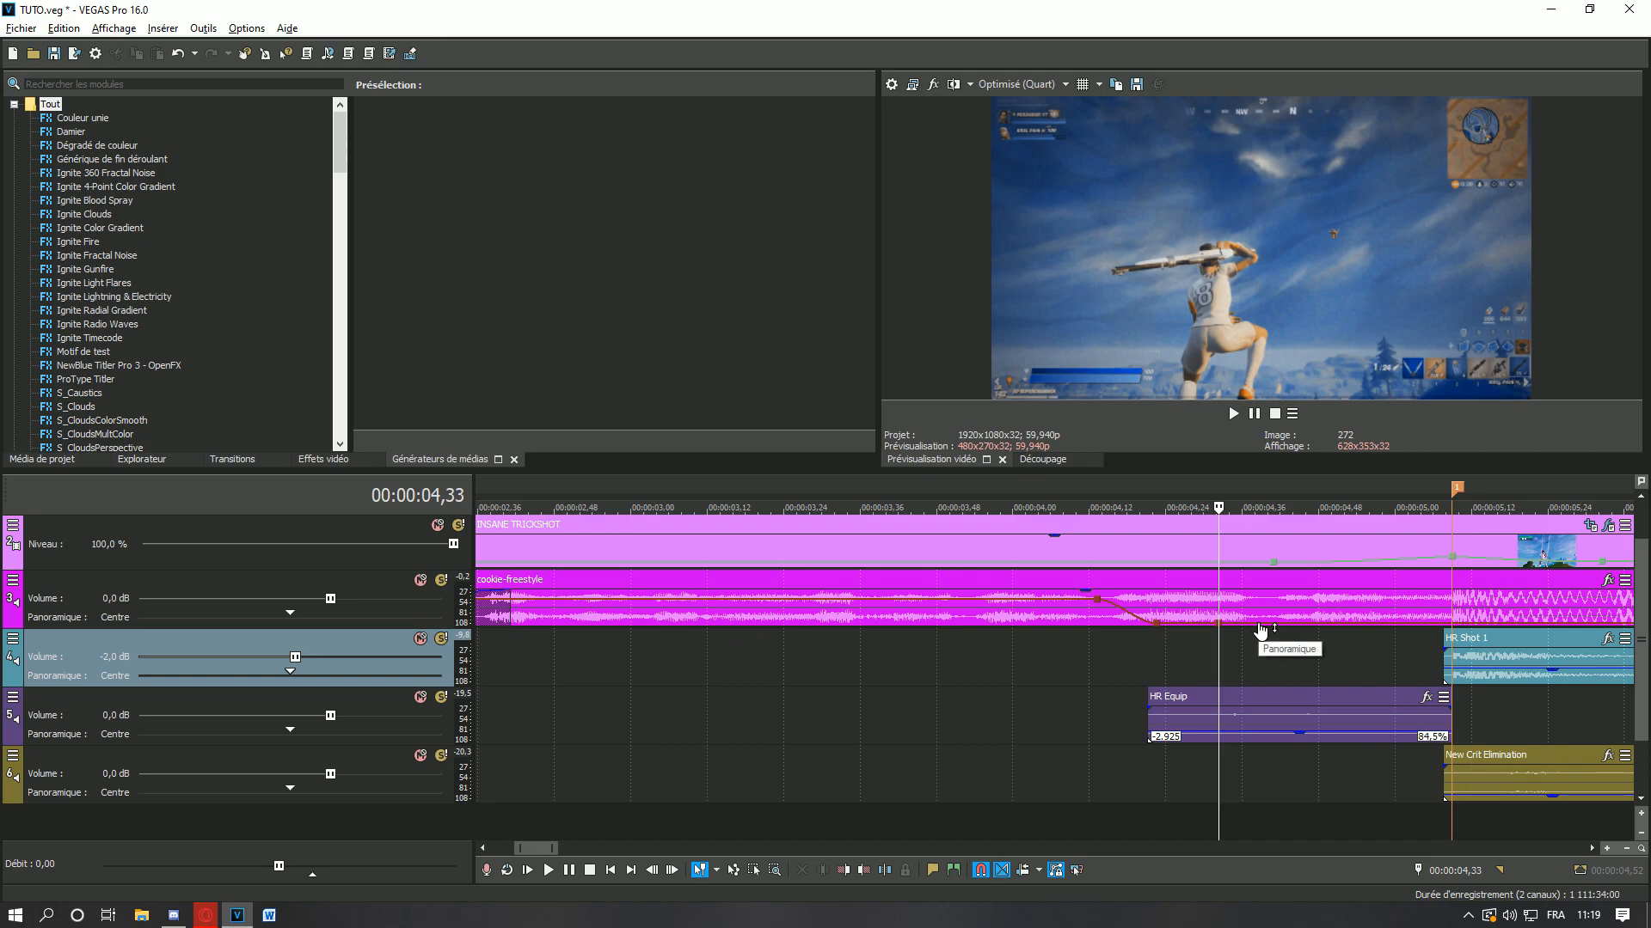
- Add pan points at 00:00:04,44, 00:00:04,55 and 00:00:04,59 on the left side, and shift the first of them slightly forward in time
{"action": "double_click", "coordinate": [1288, 621]}
{"action": "left_click_drag", "start_coordinate": [1287, 621], "coordinate": [1294, 589]}
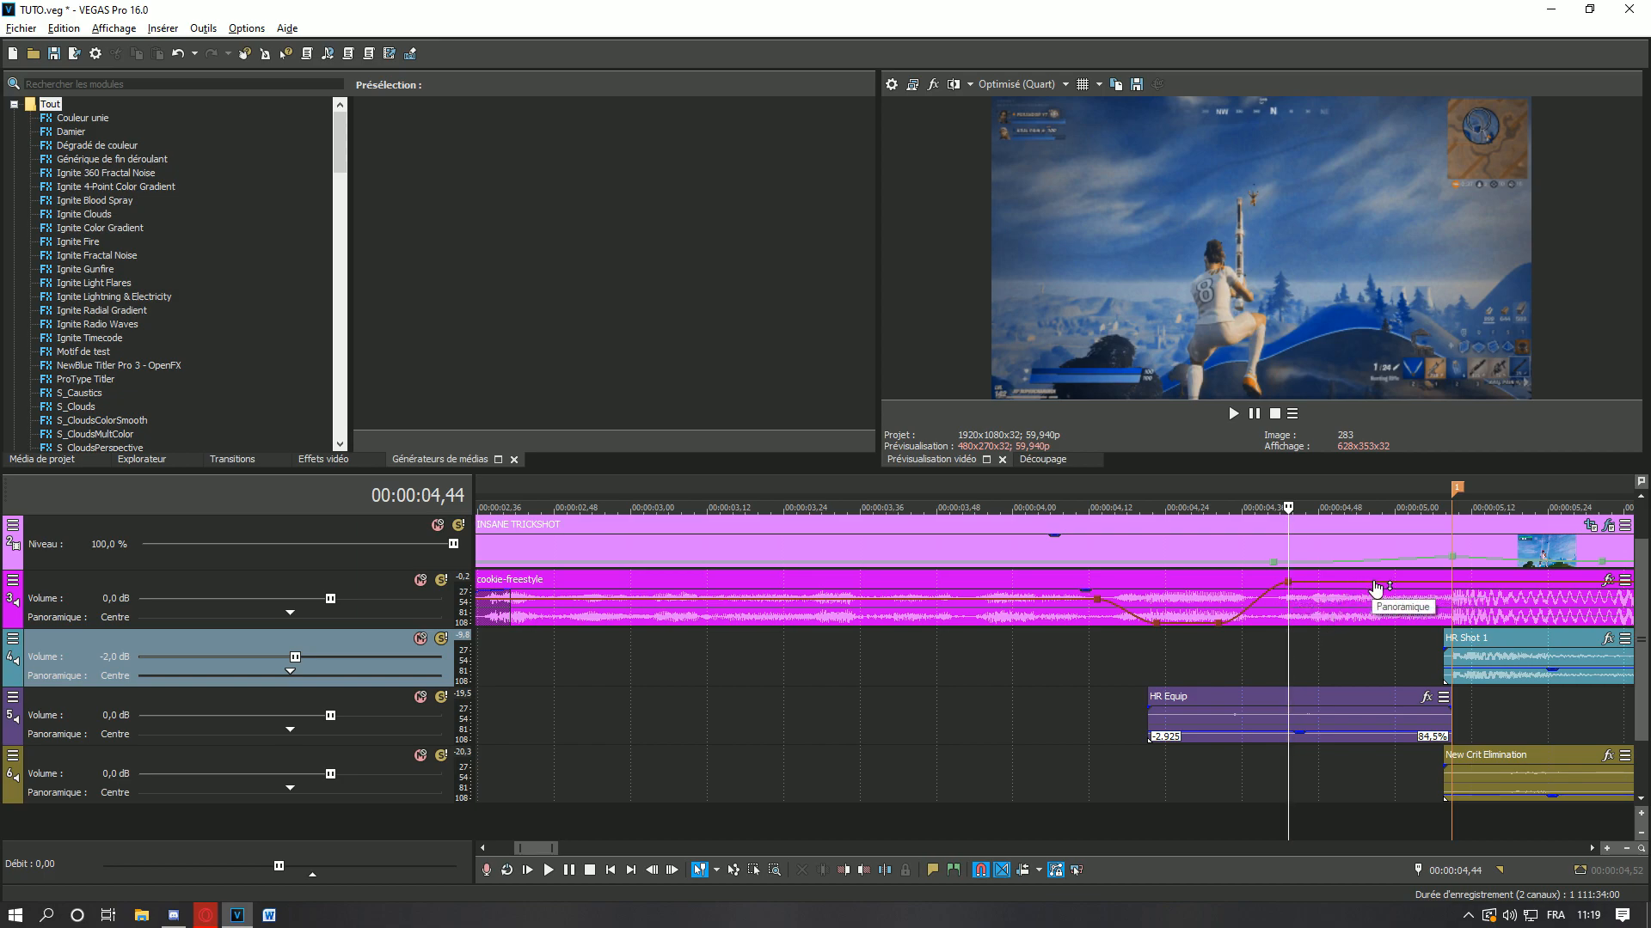
{"action": "double_click", "coordinate": [1387, 583]}
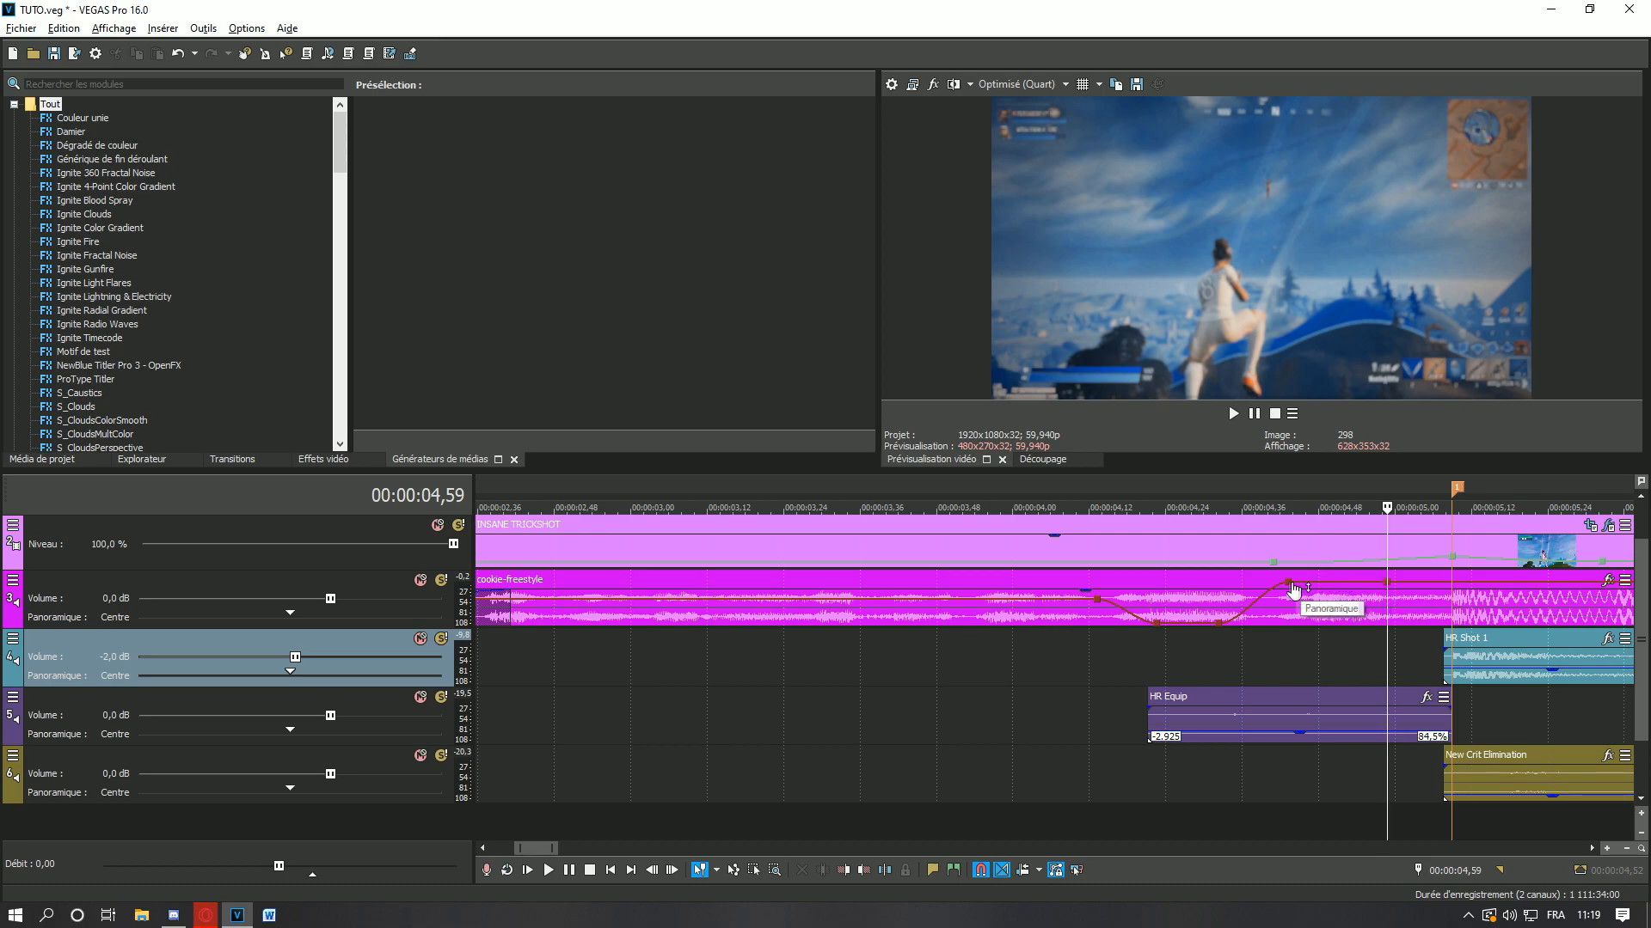
{"action": "left_click_drag", "start_coordinate": [1288, 583], "coordinate": [1309, 584]}
{"action": "double_click", "coordinate": [1360, 583]}
- Set the last pan point at 00:00:04,59 to 0
{"action": "right_click", "coordinate": [1389, 584]}
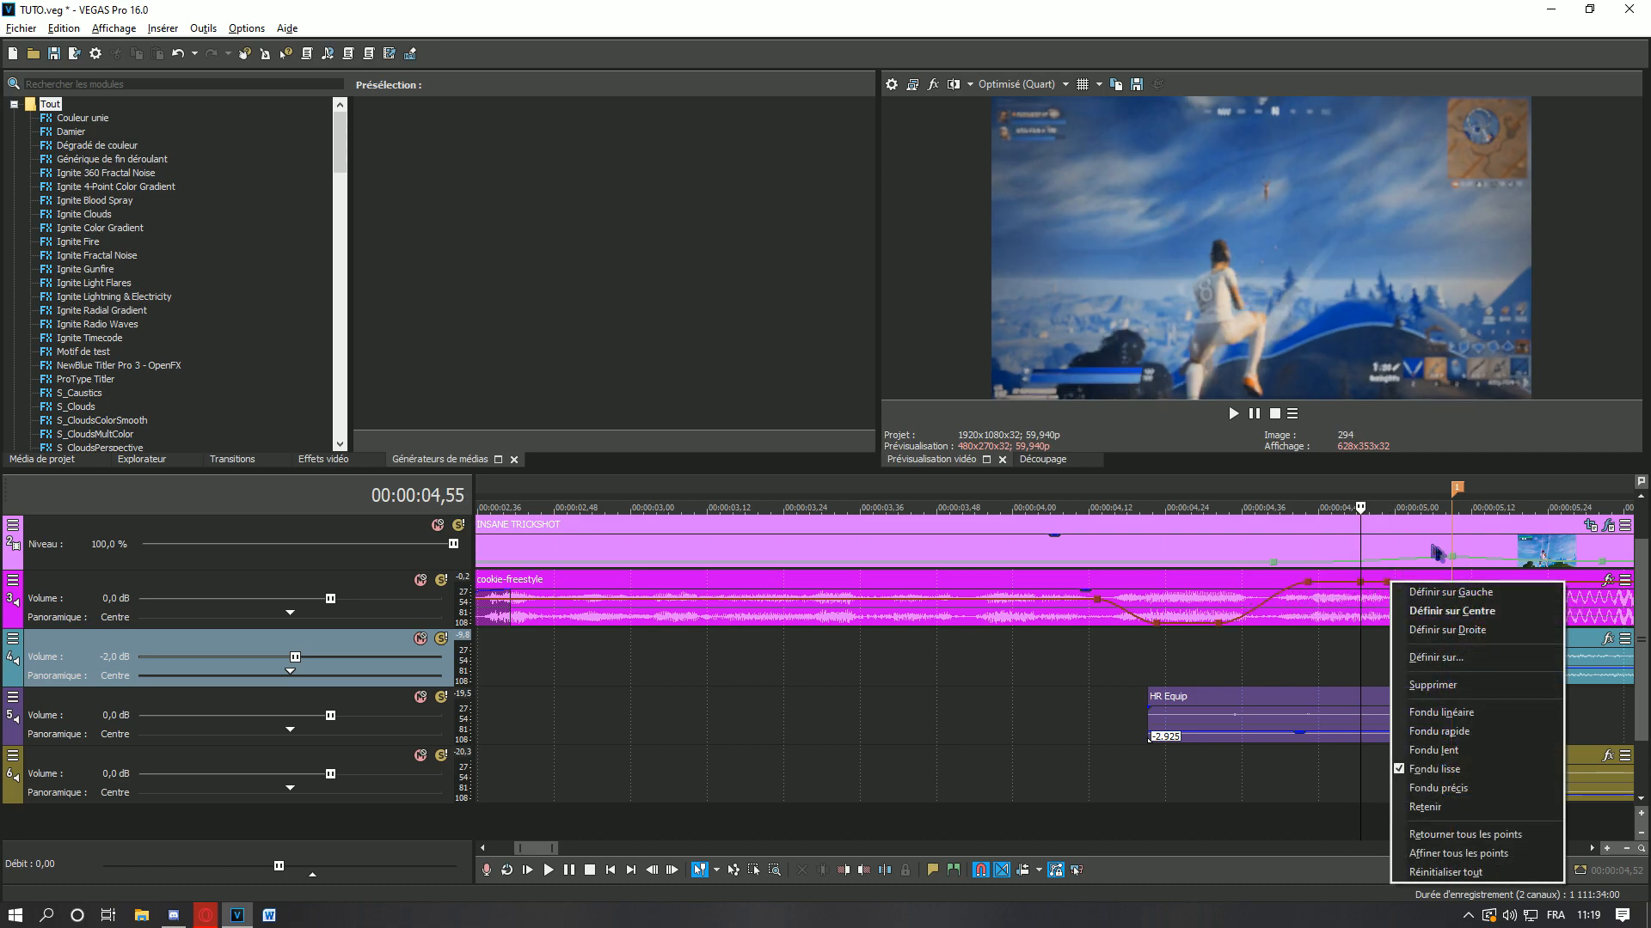
{"action": "left_click", "coordinate": [1459, 658]}
{"action": "type", "text": "0"}
{"action": "key", "text": "Return"}
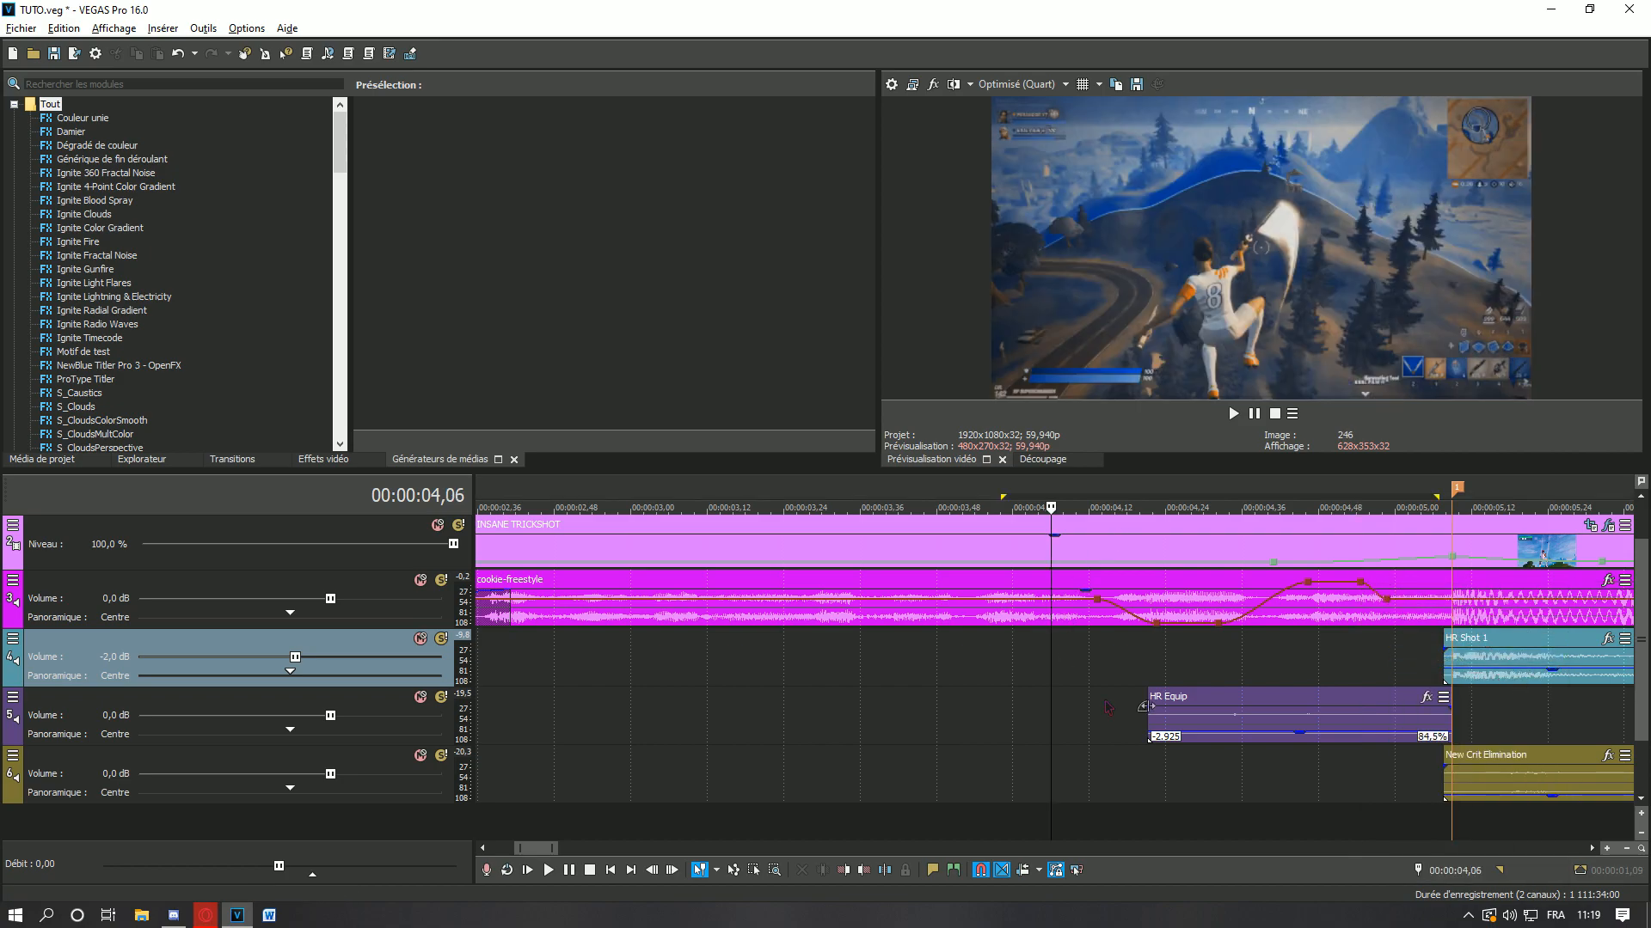
- Change the sloped segments of the pan curve to the Fondu rapide fade type
{"action": "left_click", "coordinate": [1066, 648]}
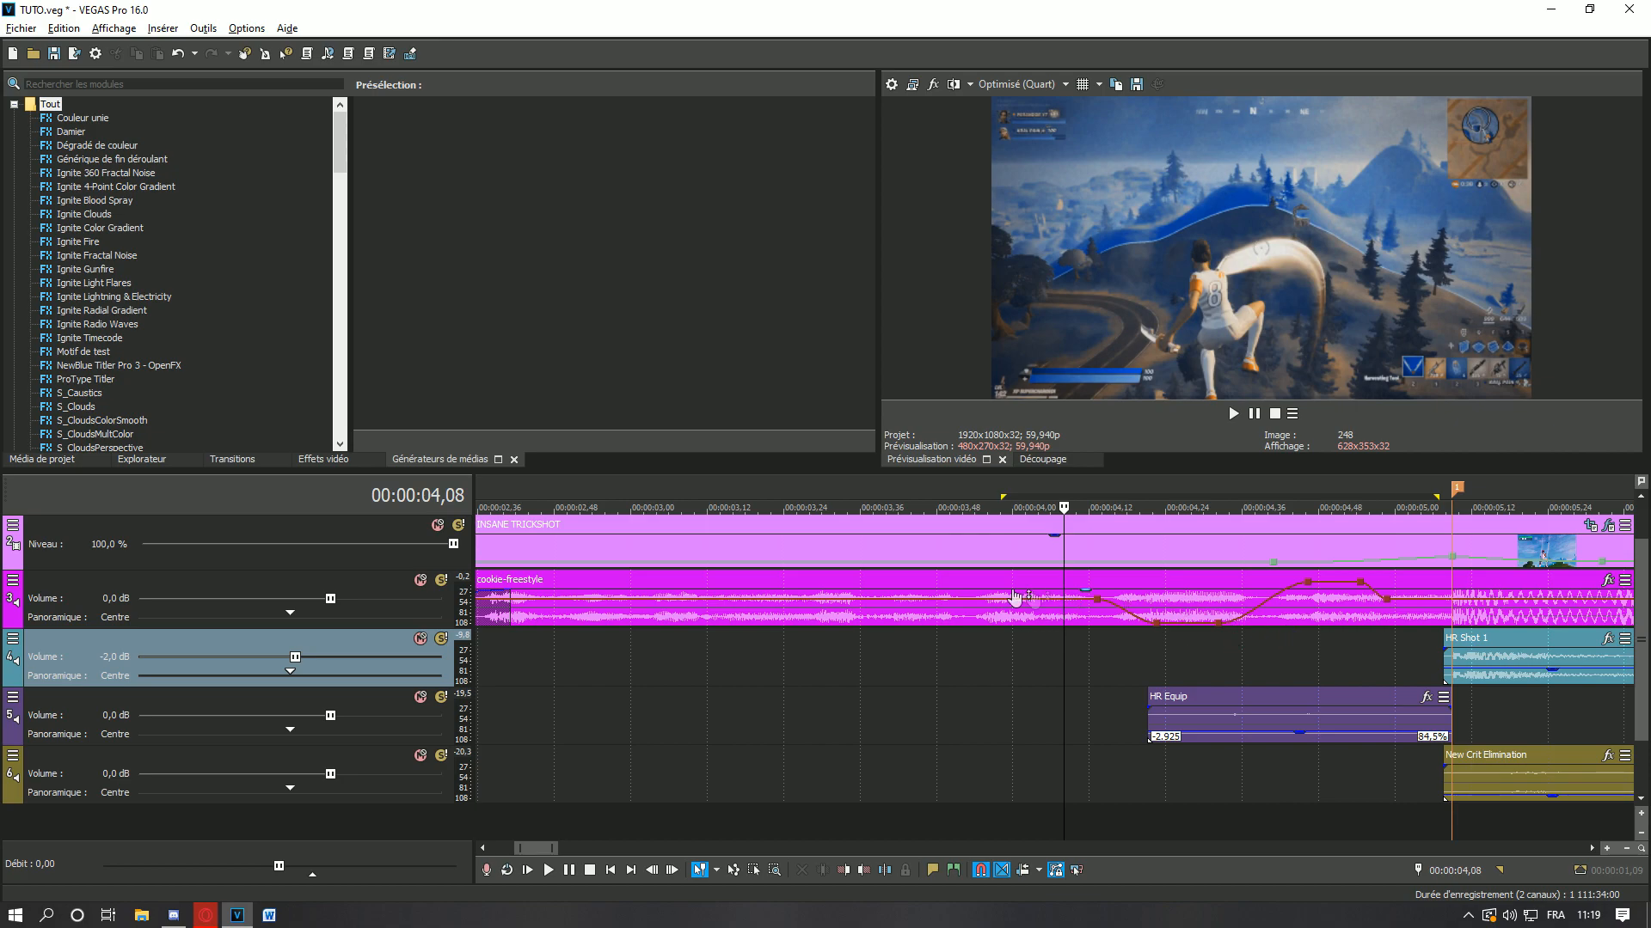
{"action": "right_click", "coordinate": [1126, 617]}
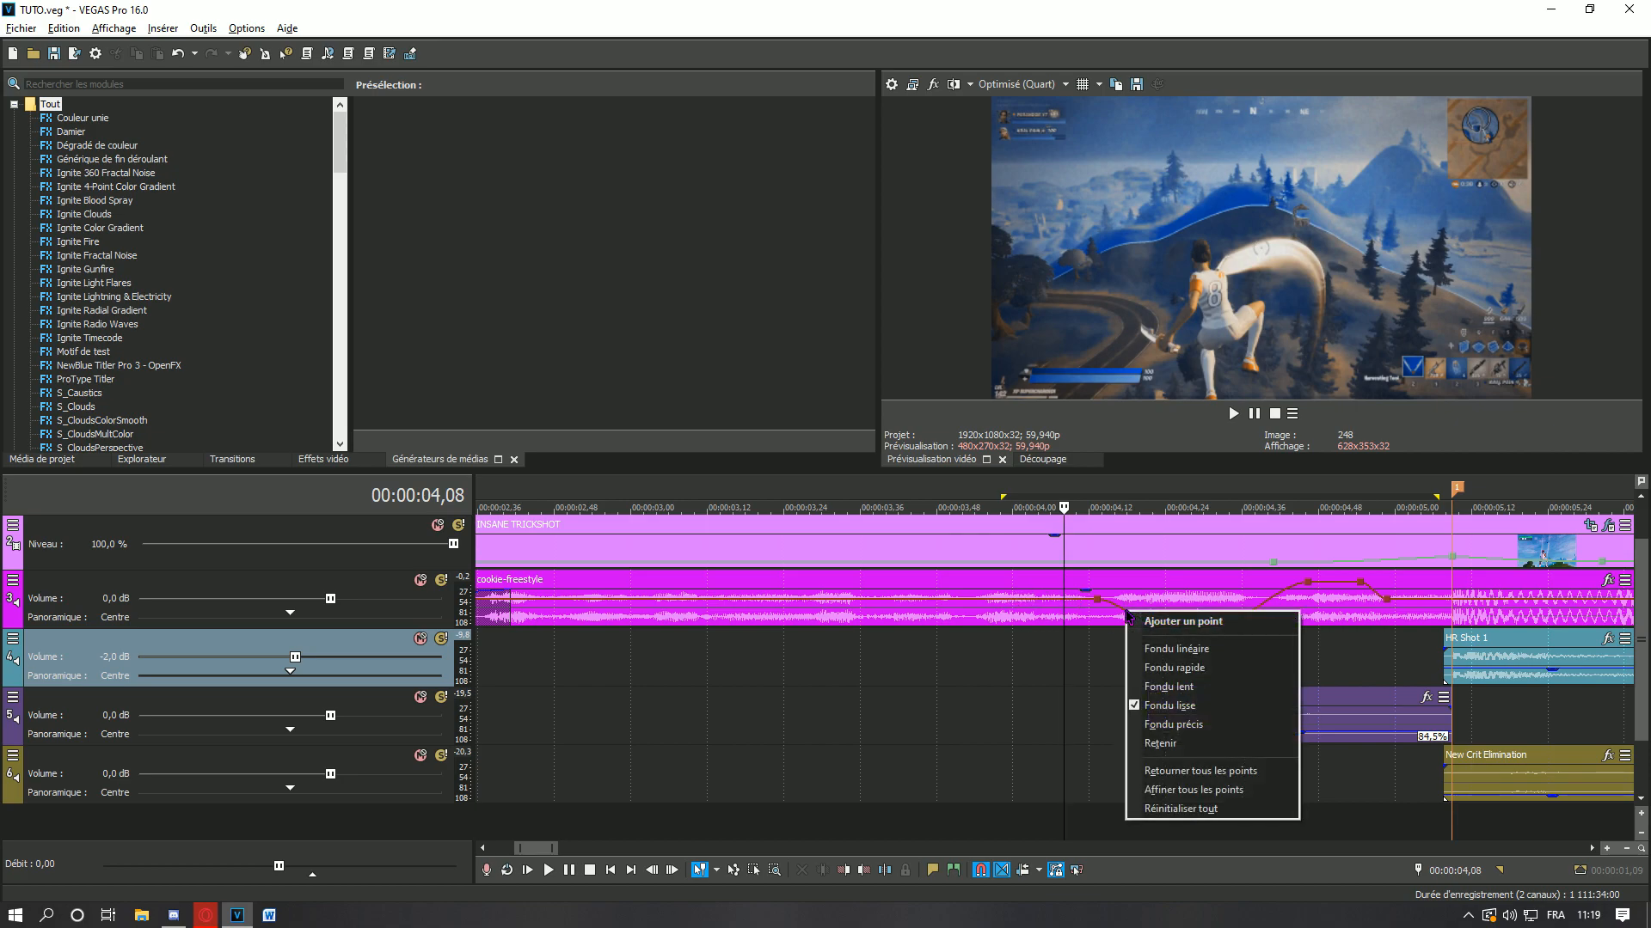
{"action": "left_click", "coordinate": [1167, 668]}
{"action": "right_click", "coordinate": [1275, 614]}
{"action": "left_click", "coordinate": [1311, 675]}
{"action": "right_click", "coordinate": [1374, 593]}
{"action": "left_click", "coordinate": [1393, 651]}
- Select the time range from 00:00:03,56 to 00:00:05,31 around the pan curve and play it
{"action": "left_click", "coordinate": [1159, 649]}
{"action": "left_click_drag", "start_coordinate": [989, 641], "coordinate": [1591, 653]}
{"action": "scroll", "coordinate": [1314, 590], "scroll_direction": "down", "scroll_amount": 5}
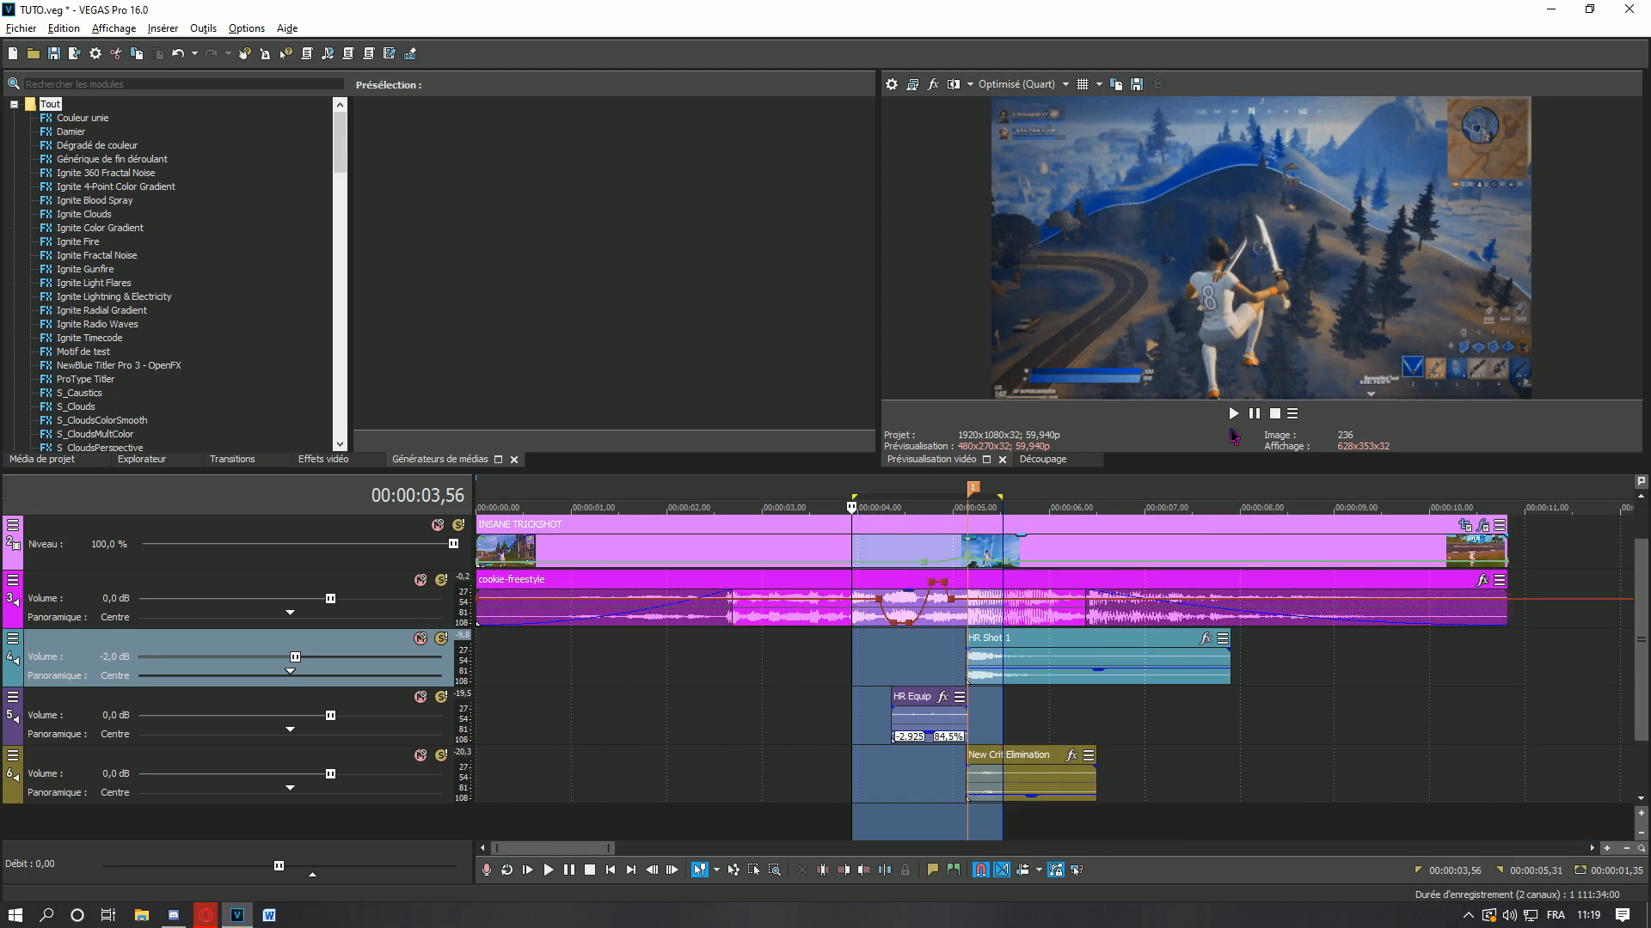
{"action": "left_click", "coordinate": [1233, 413]}
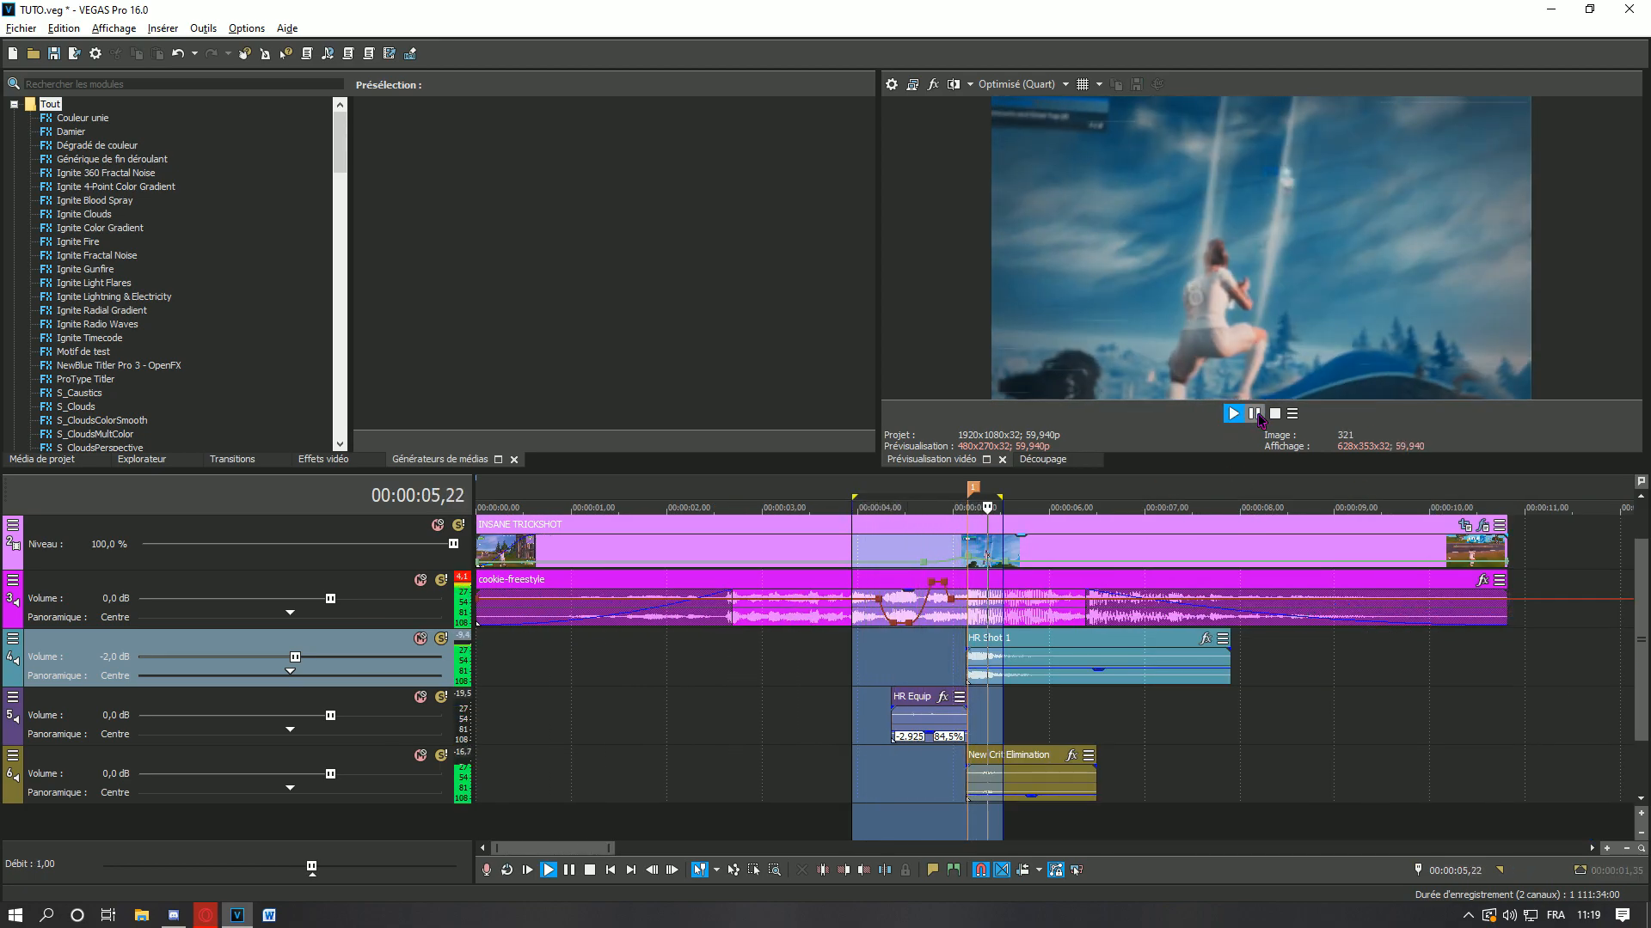
- Play the panned section of the cookie-freestyle music again, up to about 00:00:05,00
{"action": "left_click", "coordinate": [892, 658]}
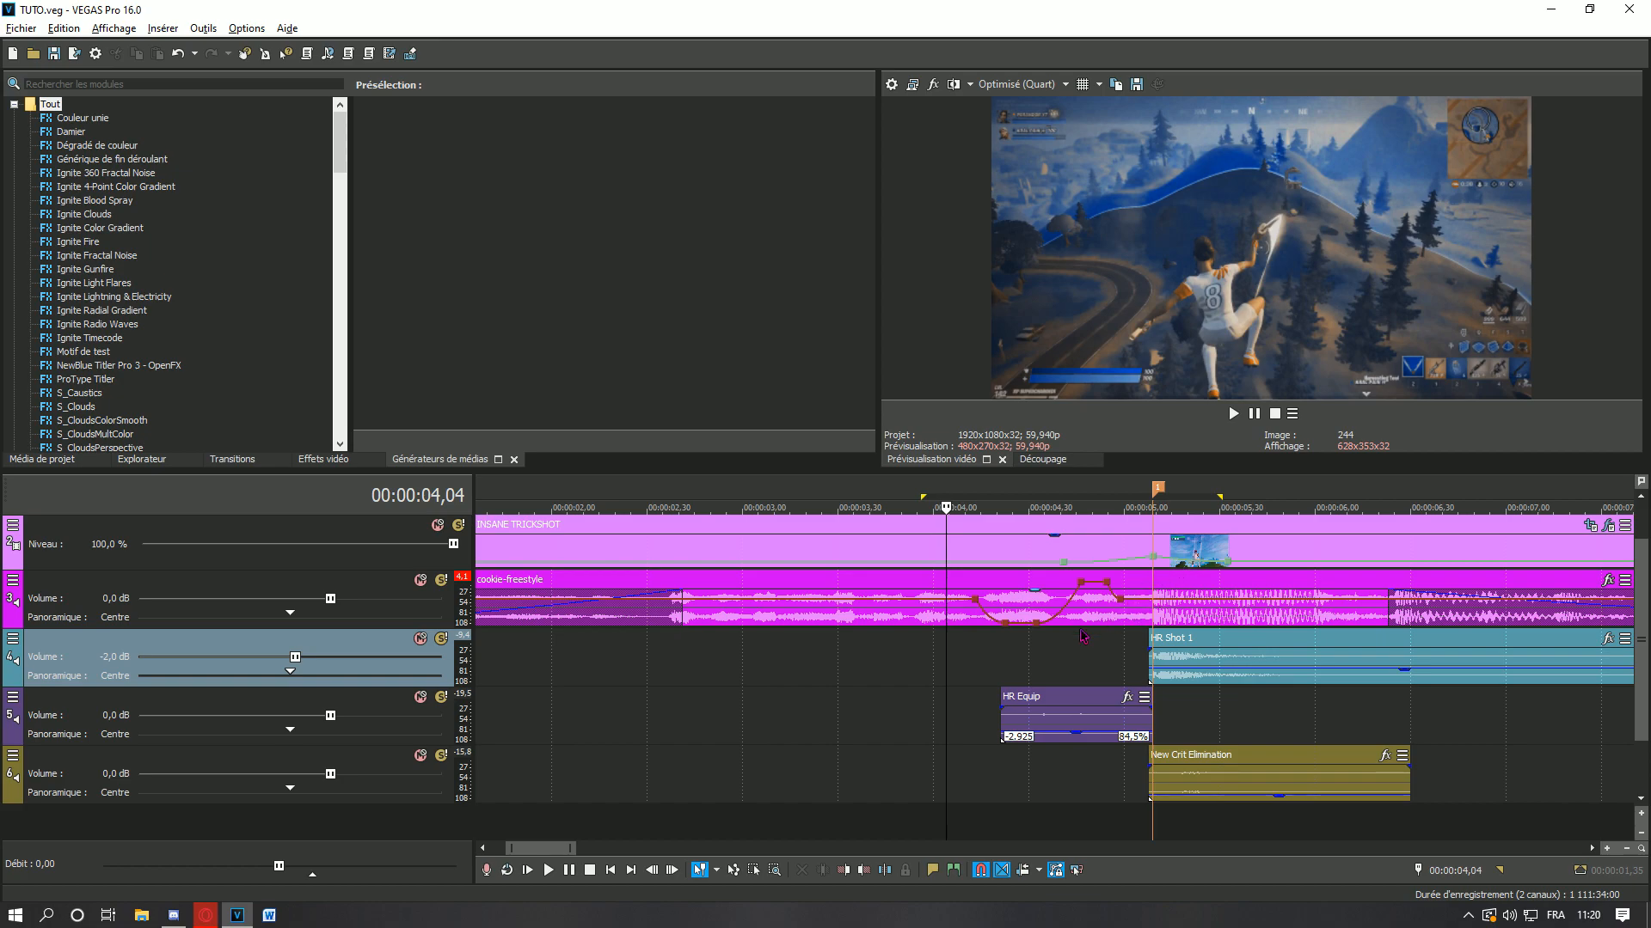
{"action": "left_click", "coordinate": [1124, 553]}
{"action": "key", "text": "space"}
{"action": "key", "text": "space"}
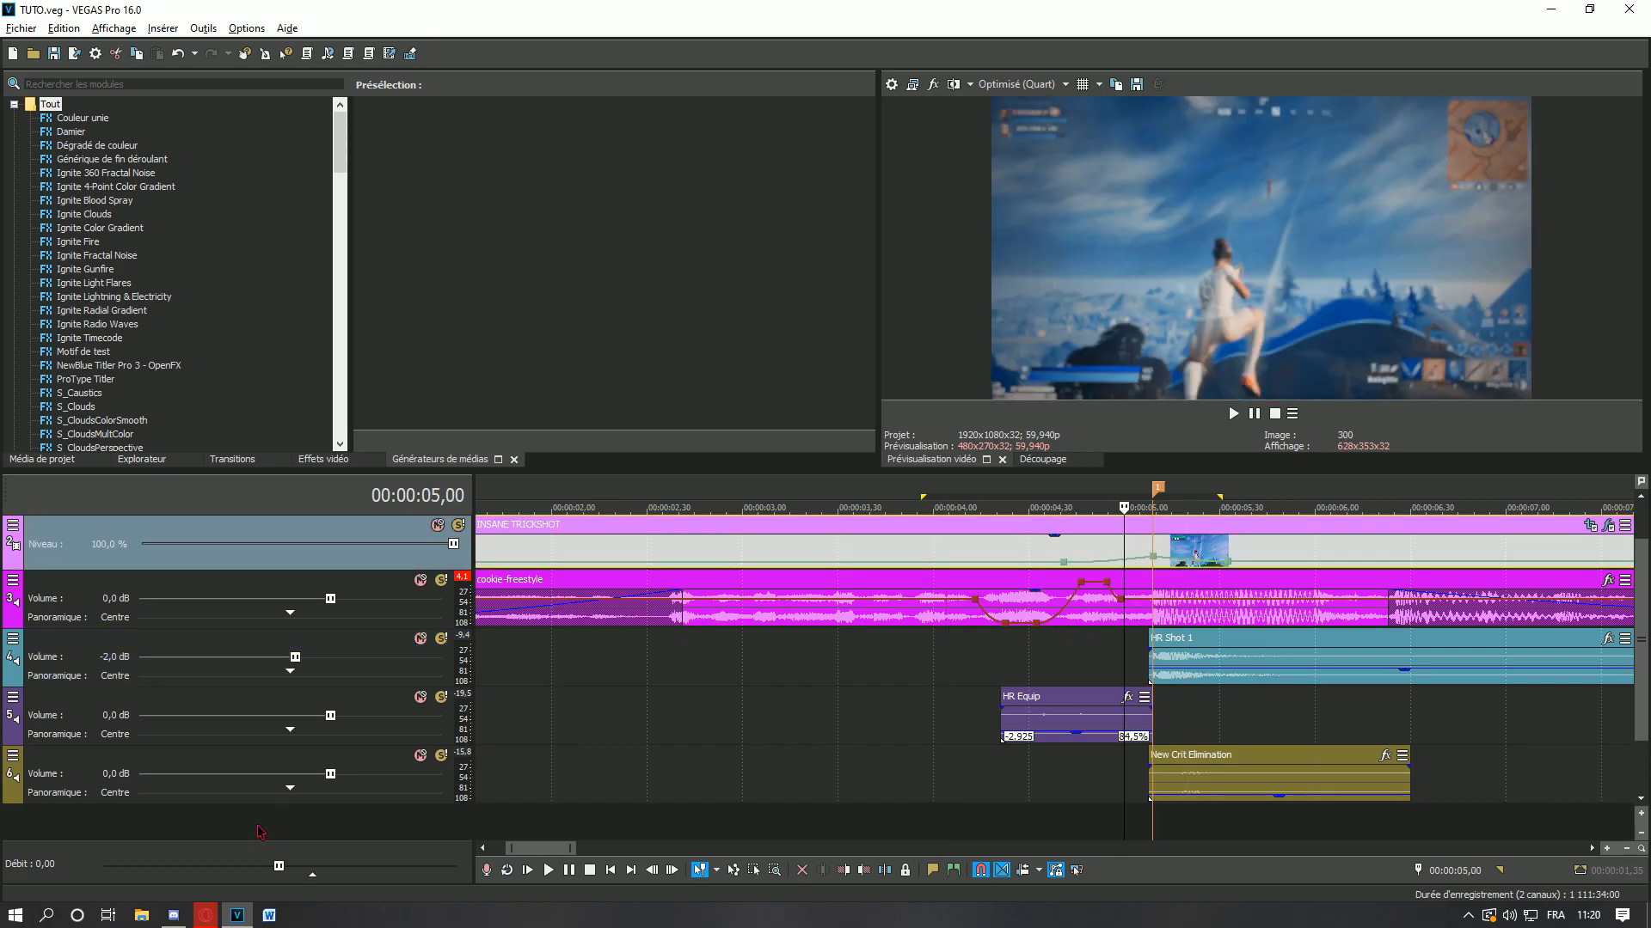
- From the desktop, open EXTENSION RAT2NIGHT EDITING PACK > SoundsFX > WOOSHES - SWOOSHES > ALL MY WOOSHES - SWOOSHES and find the woosh files
{"action": "left_click", "coordinate": [1648, 916]}
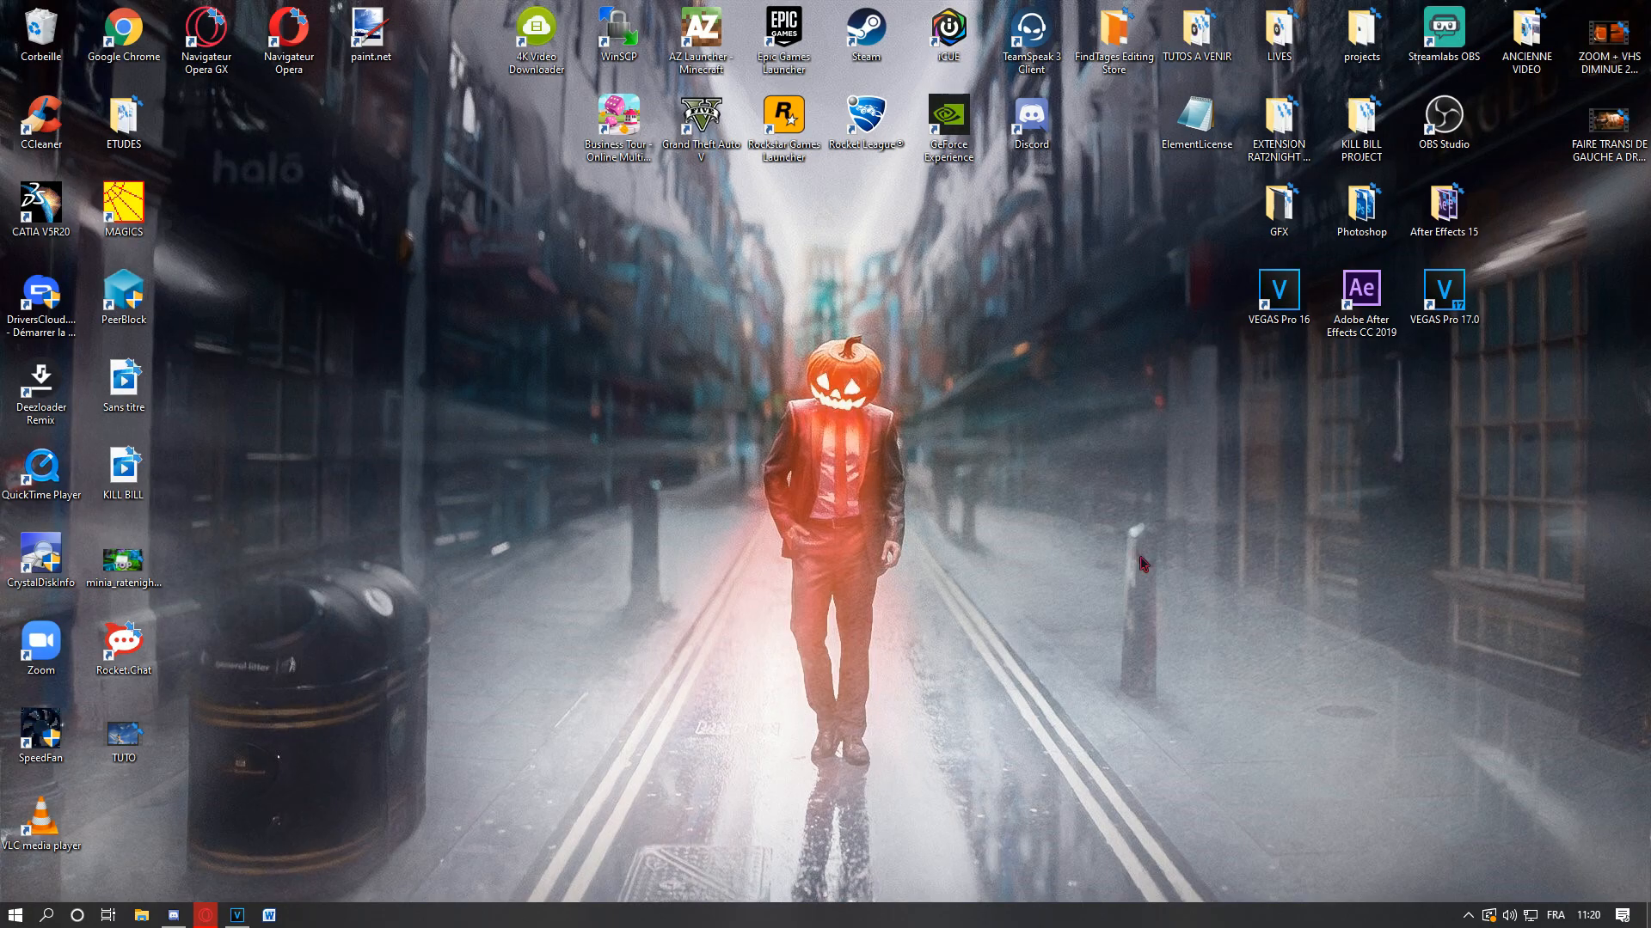
{"action": "double_click", "coordinate": [1293, 123]}
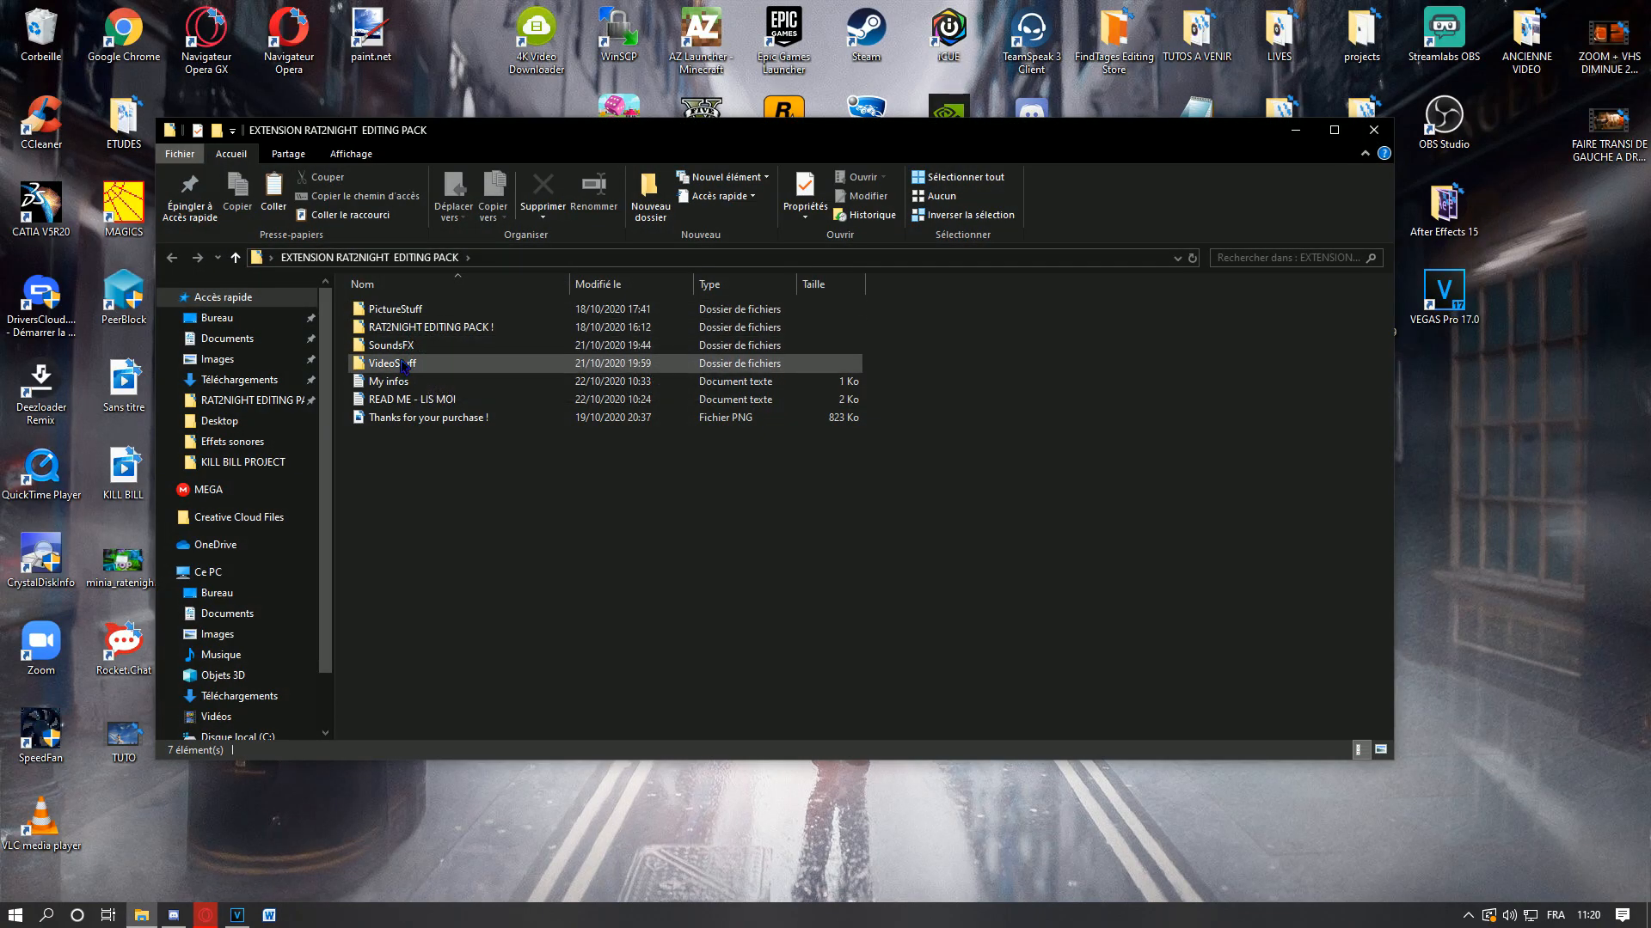
{"action": "double_click", "coordinate": [408, 351]}
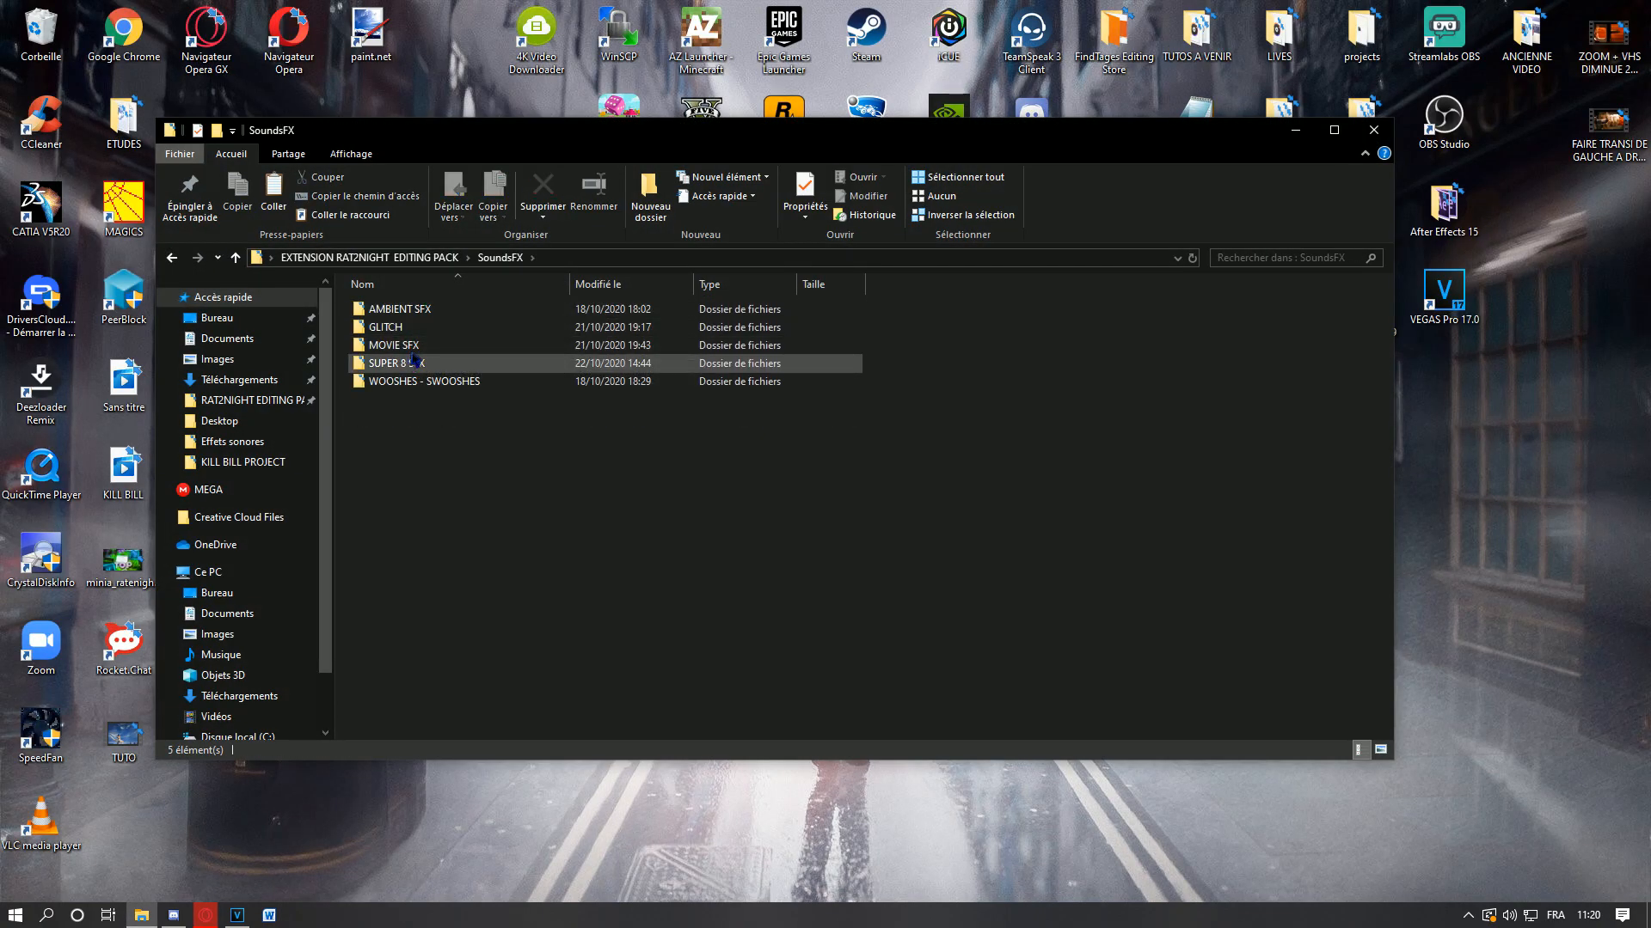
{"action": "double_click", "coordinate": [421, 382]}
{"action": "double_click", "coordinate": [404, 309]}
{"action": "scroll", "coordinate": [480, 473], "scroll_direction": "down", "scroll_amount": 10}
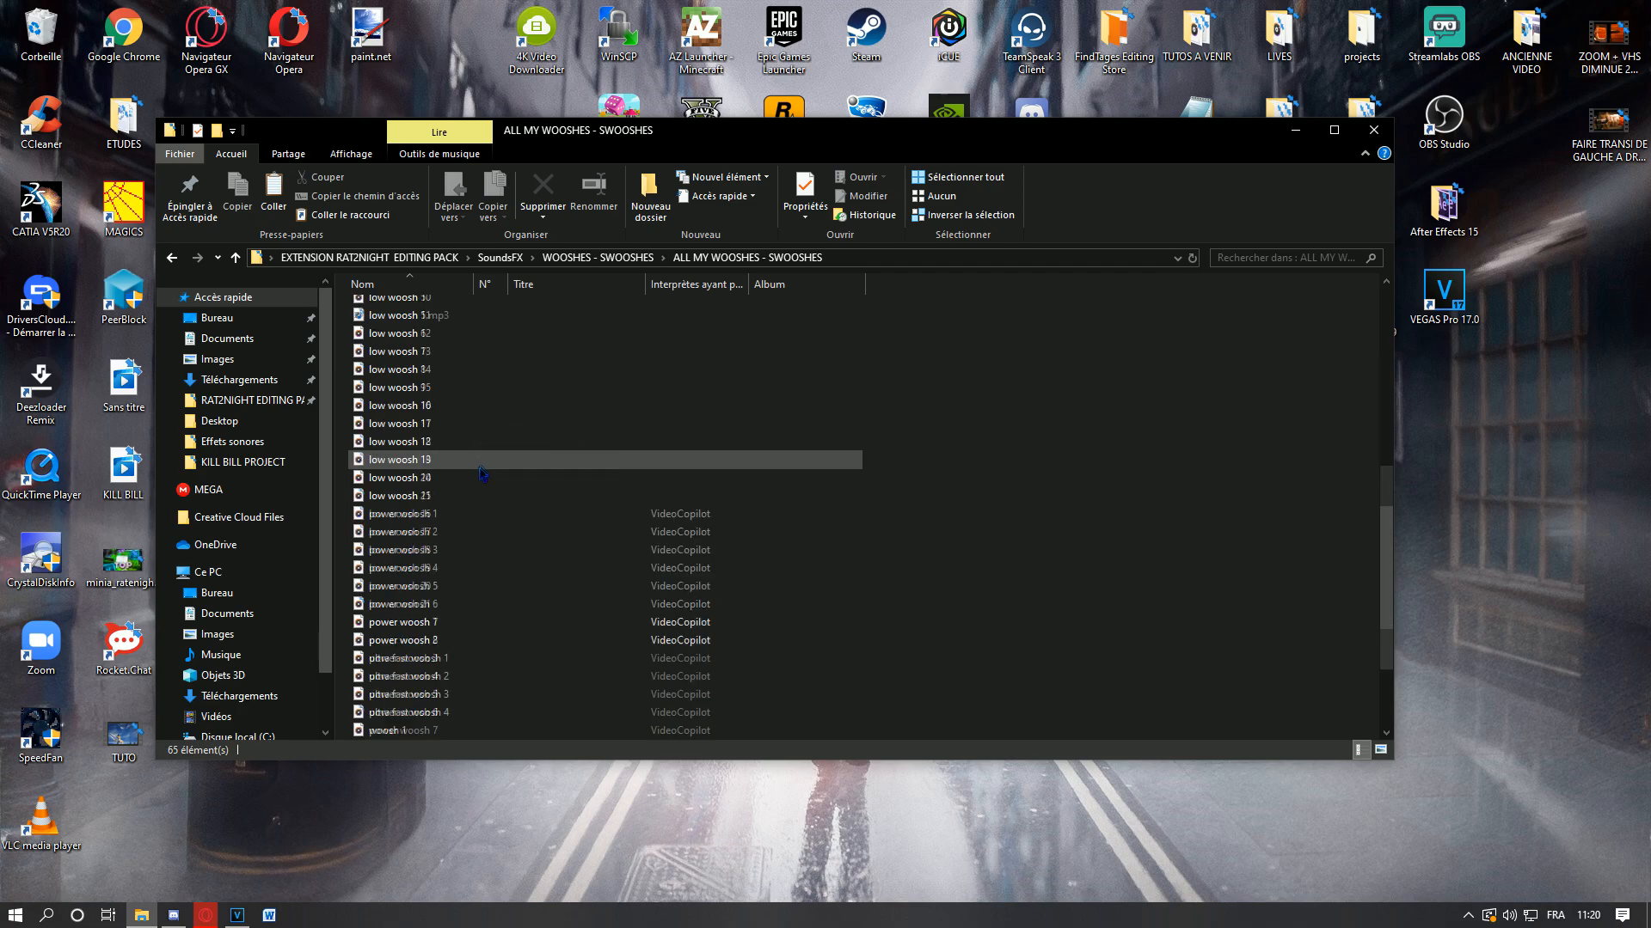
- Place the woosh 4 sound on the music track at about 00:00:16,00, in the empty area after the clips
{"action": "left_click_drag", "start_coordinate": [389, 659], "coordinate": [1140, 728]}
{"action": "scroll", "coordinate": [1018, 760], "scroll_direction": "down", "scroll_amount": 5}
{"action": "left_click_drag", "start_coordinate": [576, 727], "coordinate": [760, 591]}
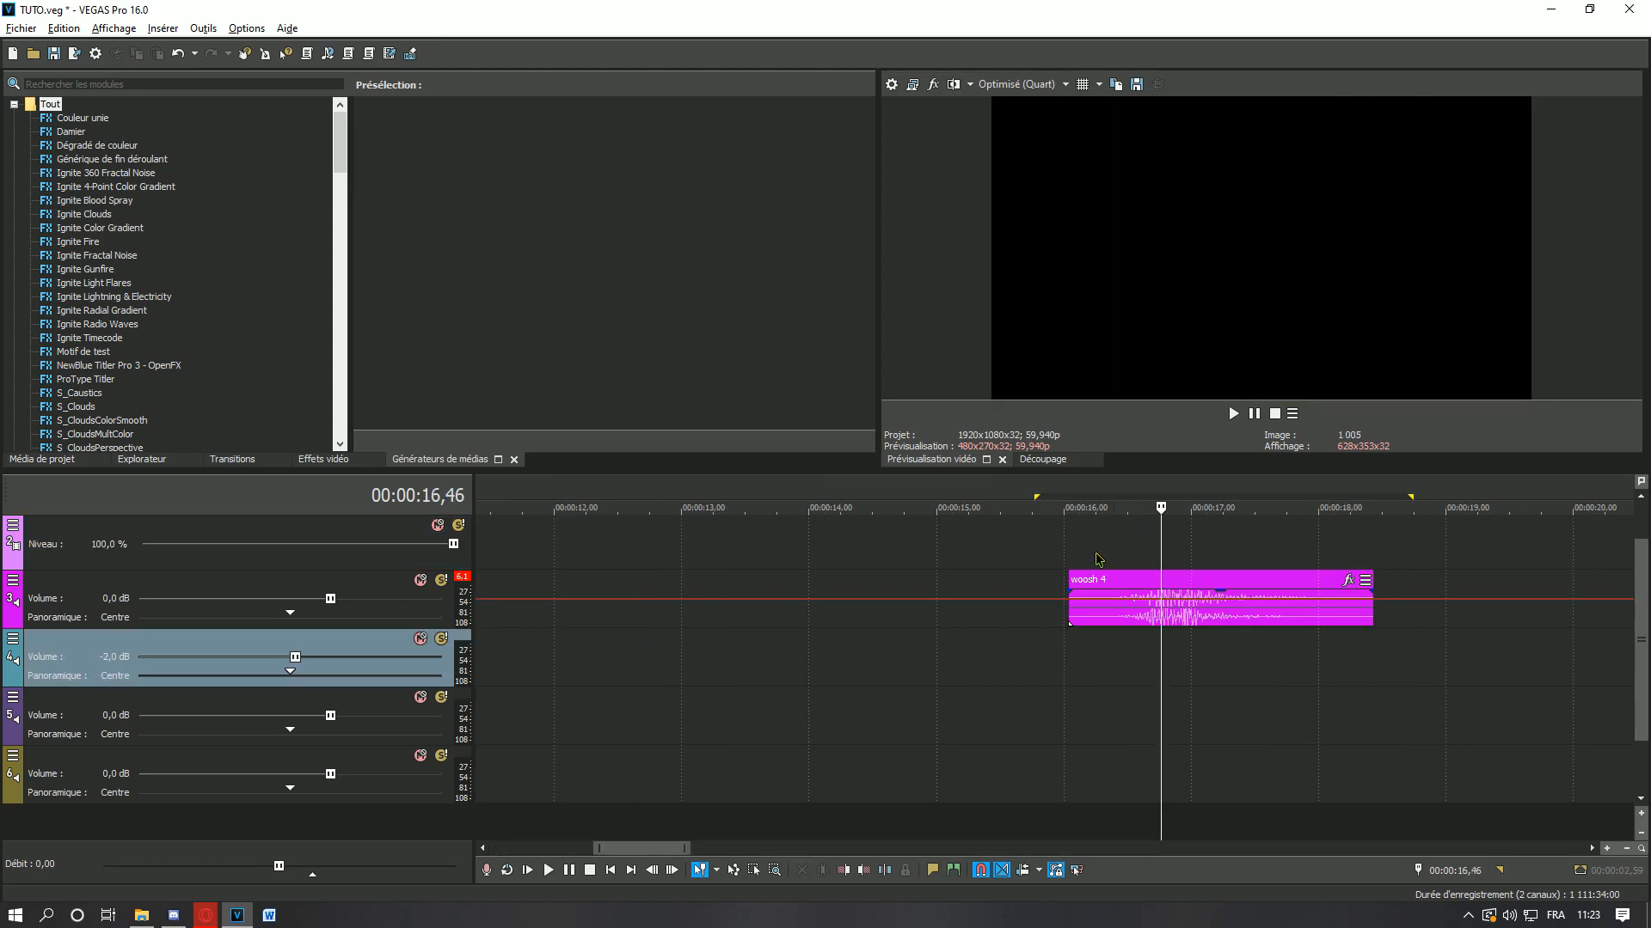
{"action": "left_click", "coordinate": [1115, 652]}
{"action": "left_click", "coordinate": [1093, 652]}
{"action": "left_click", "coordinate": [1147, 654]}
- Add pan points on woosh 4, moving an early one right and a mid-clip one left, with a curved fade between them
{"action": "mouse_move", "coordinate": [1108, 601]}
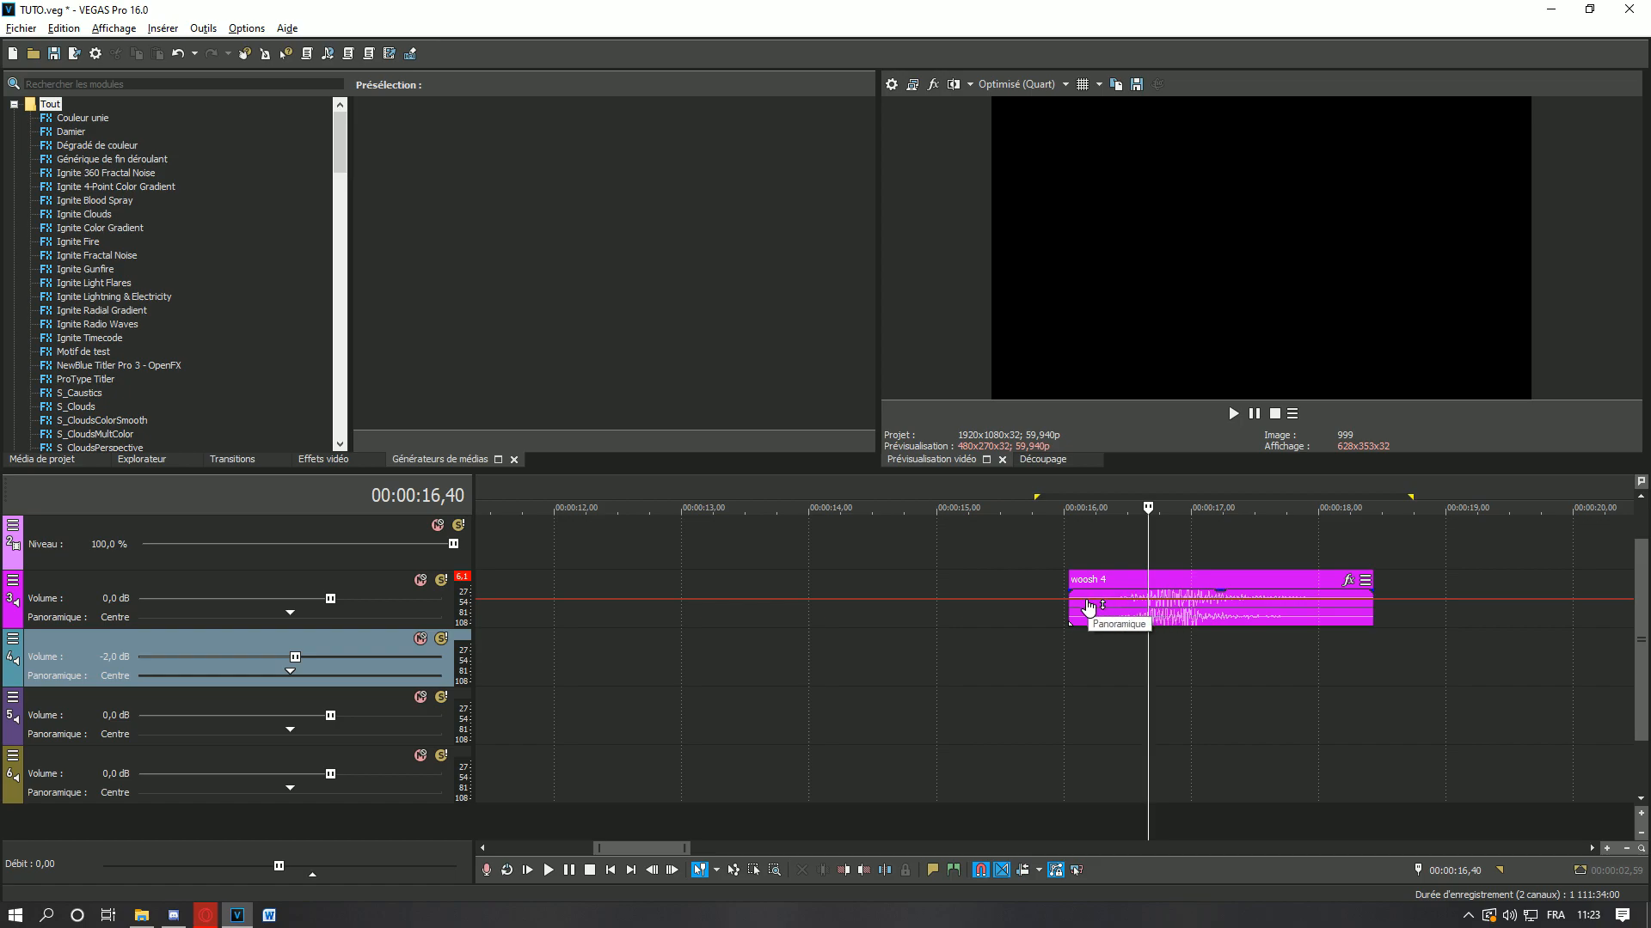
{"action": "double_click", "coordinate": [1087, 600]}
{"action": "double_click", "coordinate": [1094, 600]}
{"action": "left_click_drag", "start_coordinate": [1094, 599], "coordinate": [1096, 618]}
{"action": "double_click", "coordinate": [1251, 615]}
{"action": "left_click_drag", "start_coordinate": [1251, 616], "coordinate": [1251, 581]}
{"action": "right_click", "coordinate": [1202, 591]}
{"action": "left_click", "coordinate": [1236, 668]}
- Select the time range spanning the woosh 4 clip and play the panned sound
{"action": "left_click_drag", "start_coordinate": [1006, 649], "coordinate": [1348, 658]}
{"action": "key", "text": "space"}
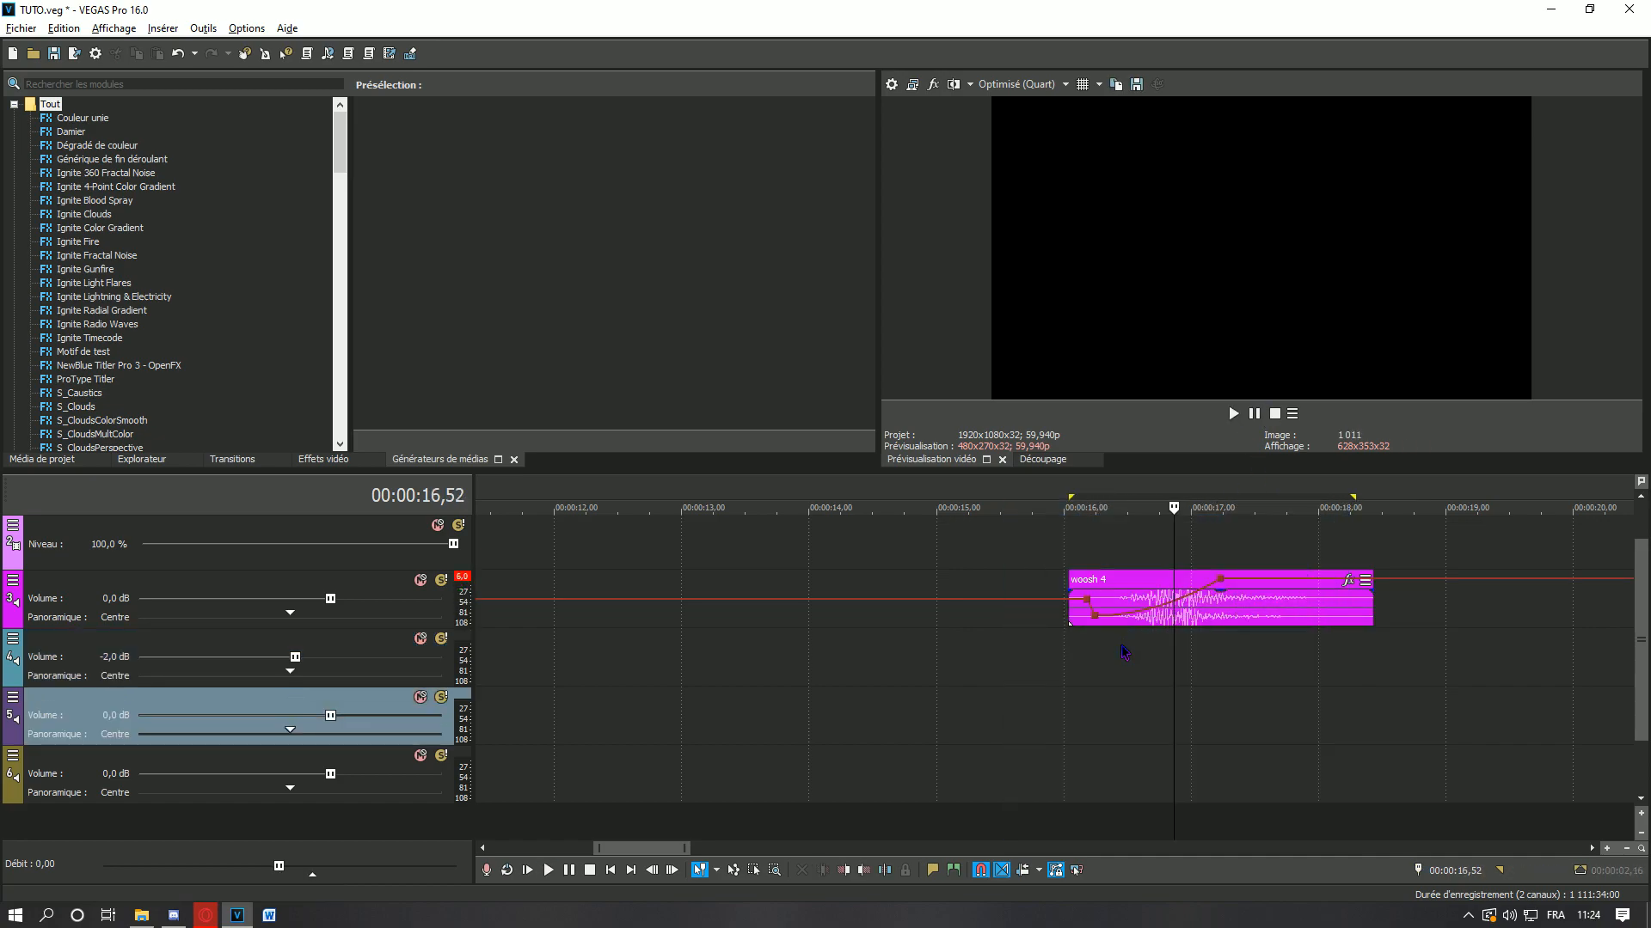
{"action": "left_click", "coordinate": [1111, 658]}
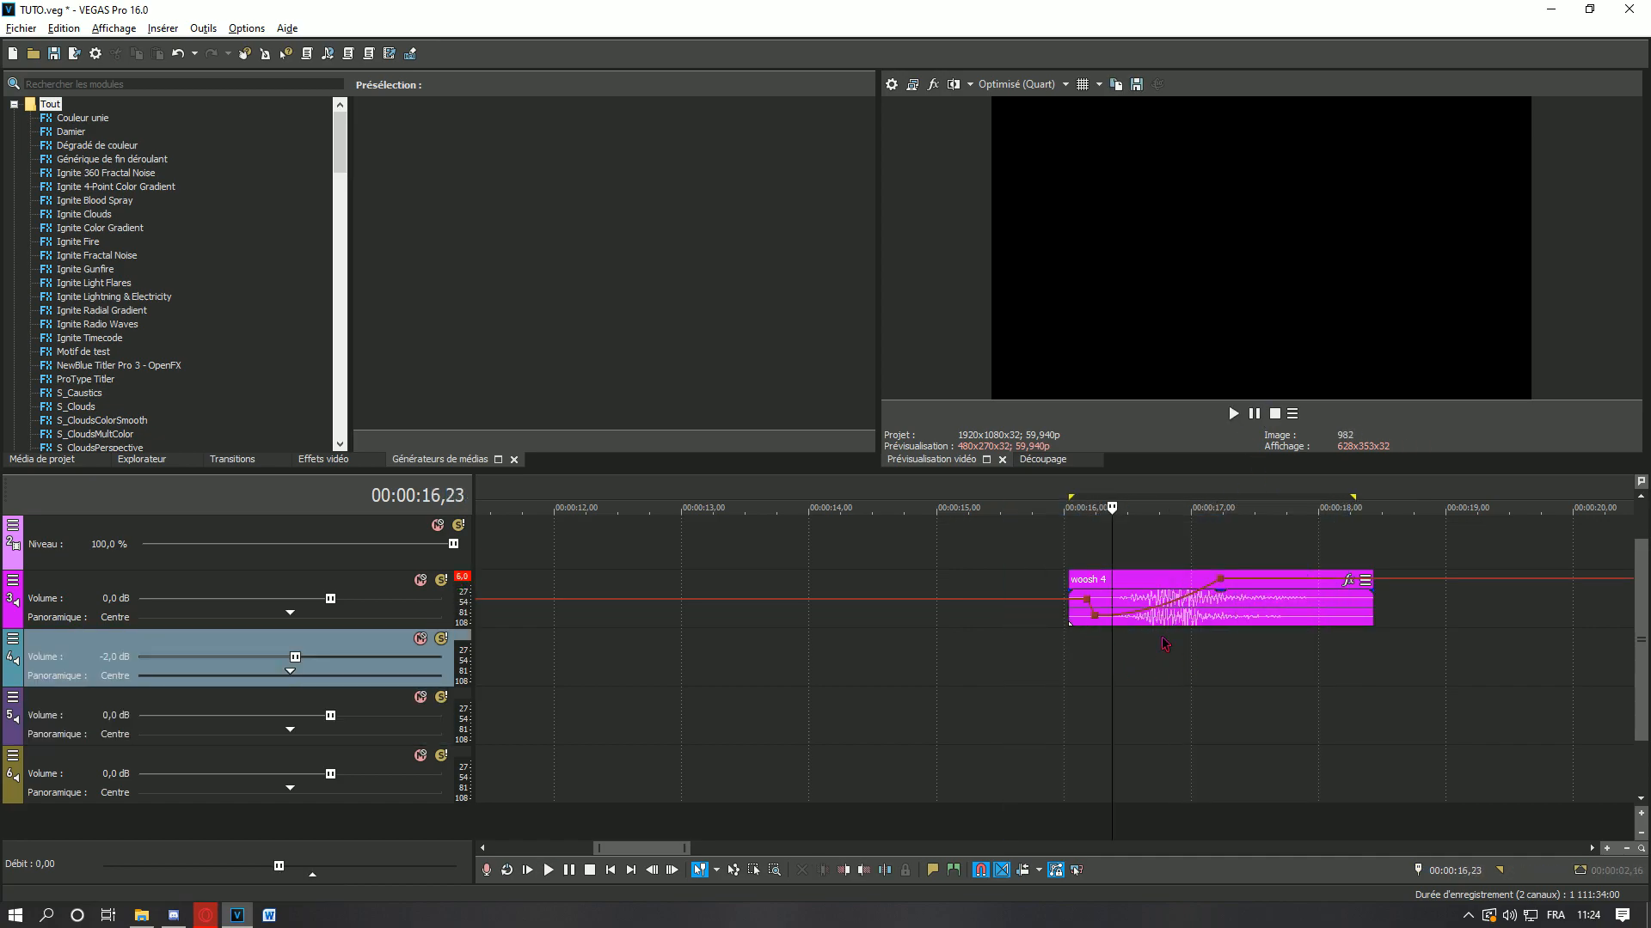
{"action": "scroll", "coordinate": [1224, 599], "scroll_direction": "up", "scroll_amount": 2}
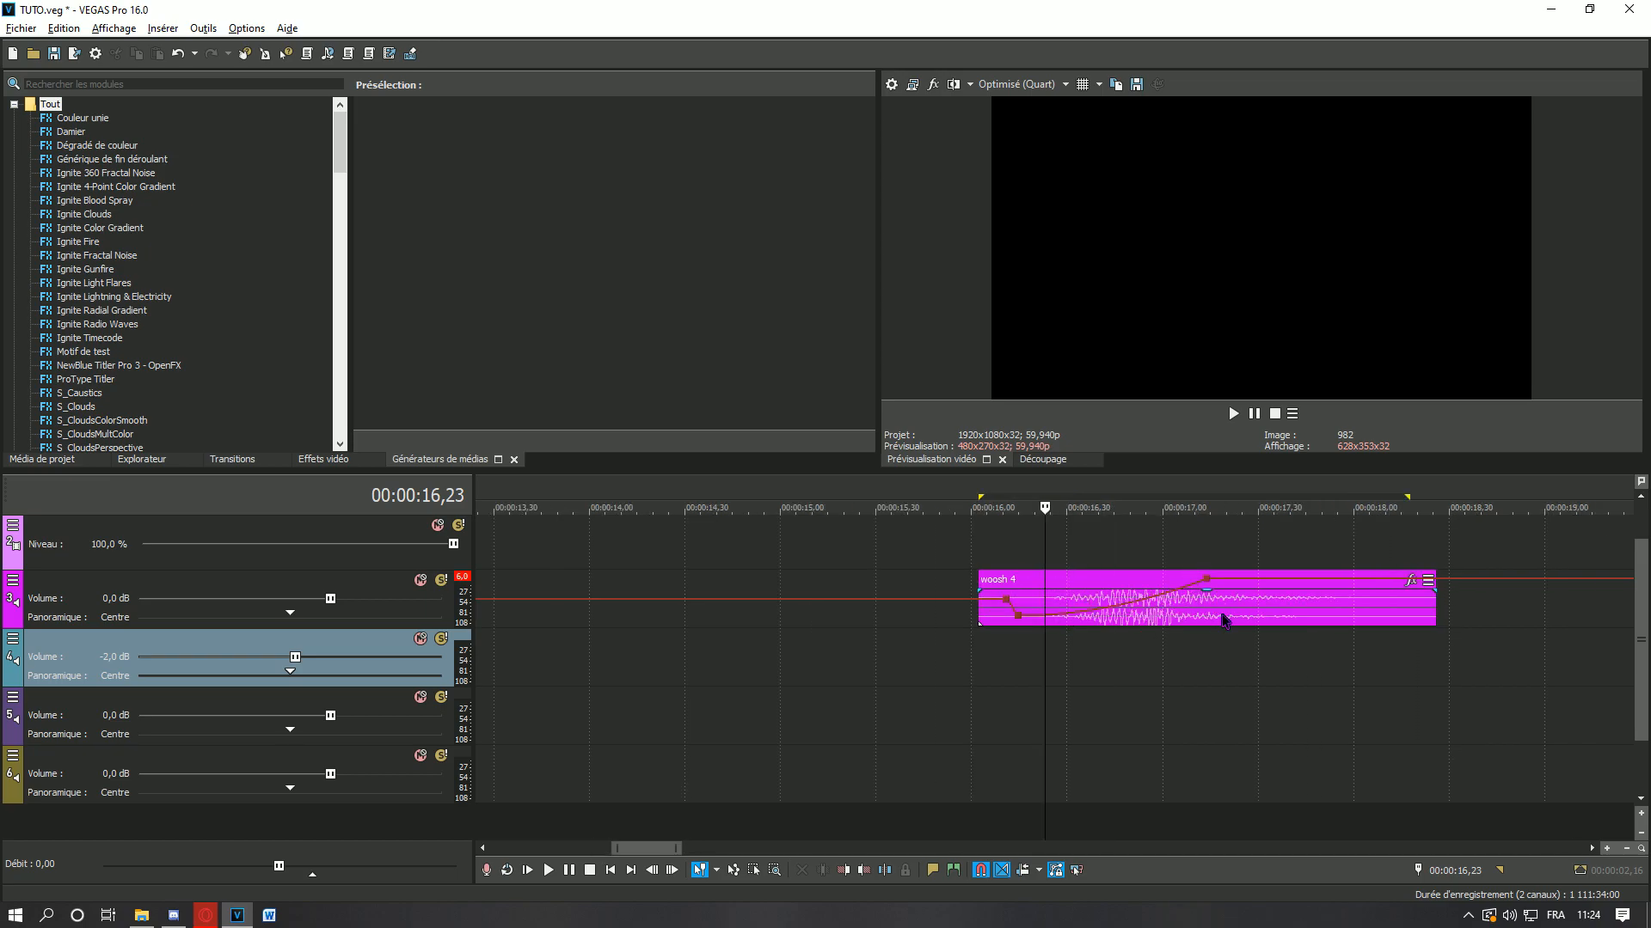
{"action": "left_click", "coordinate": [1224, 617]}
{"action": "scroll", "coordinate": [1224, 618], "scroll_direction": "down", "scroll_amount": 5}
{"action": "scroll", "coordinate": [1224, 617], "scroll_direction": "up", "scroll_amount": 5}
{"action": "scroll", "coordinate": [940, 612], "scroll_direction": "down", "scroll_amount": 3}
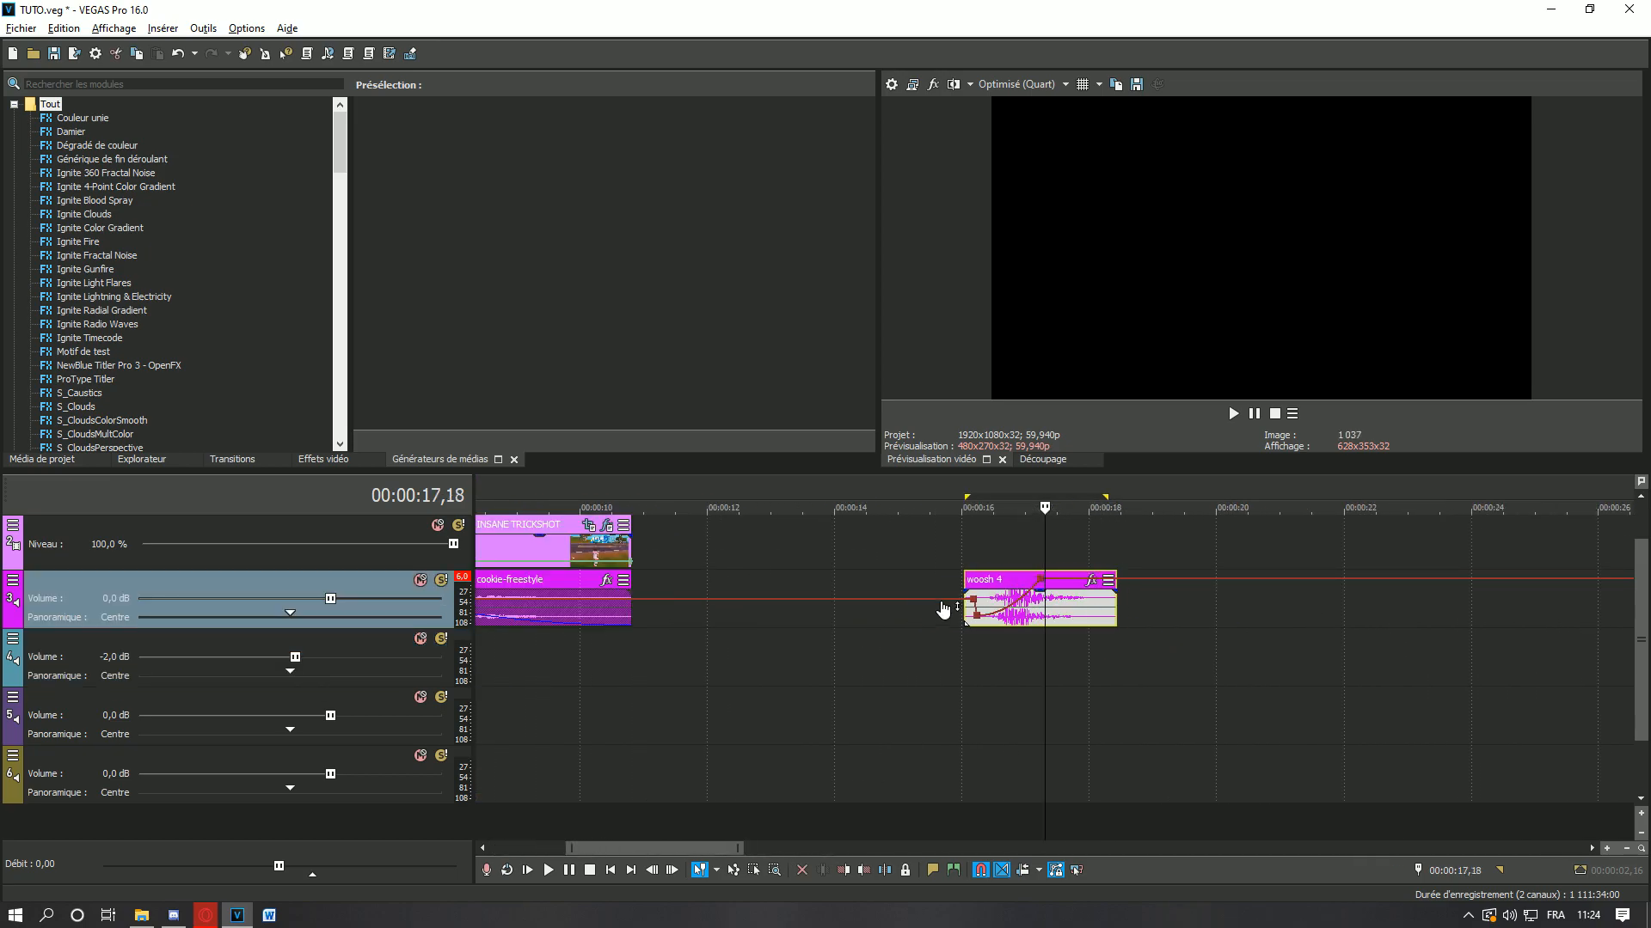
{"action": "scroll", "coordinate": [1117, 628], "scroll_direction": "down", "scroll_amount": 3}
{"action": "scroll", "coordinate": [1194, 634], "scroll_direction": "up", "scroll_amount": 4}
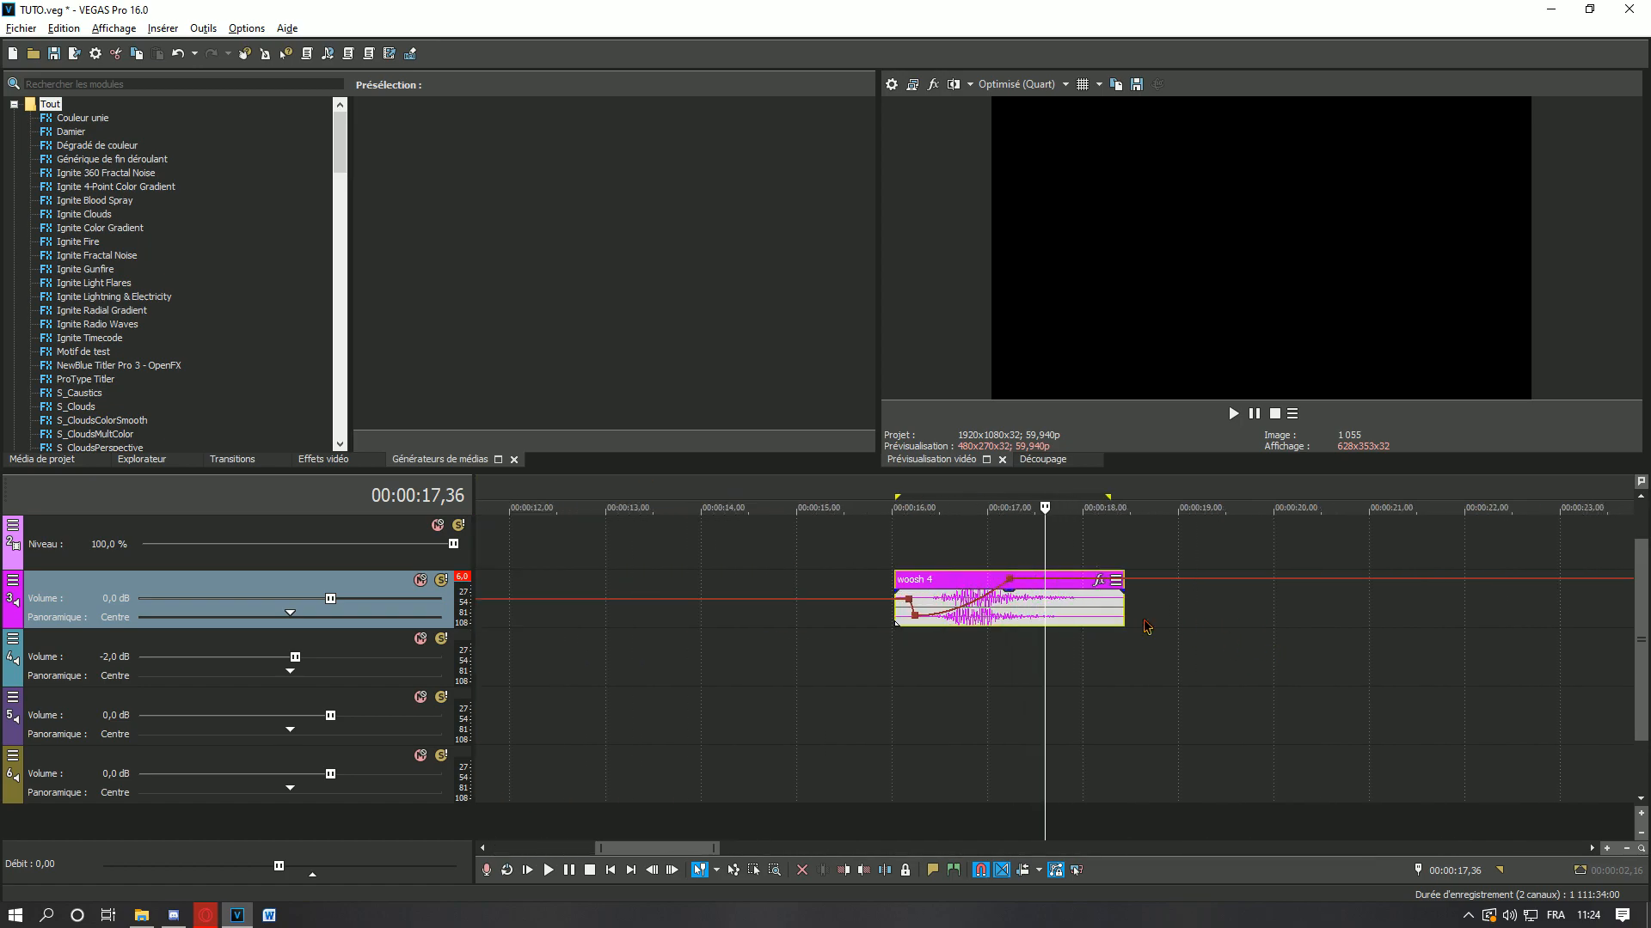
{"action": "left_click", "coordinate": [945, 585]}
{"action": "left_click_drag", "start_coordinate": [861, 662], "coordinate": [1315, 679]}
- Examine the gameplay, music and sound-effect clips around the marker near 00:00:05
{"action": "left_click", "coordinate": [695, 644]}
{"action": "scroll", "coordinate": [1310, 625], "scroll_direction": "down", "scroll_amount": 5}
{"action": "scroll", "coordinate": [1060, 638], "scroll_direction": "up", "scroll_amount": 5}
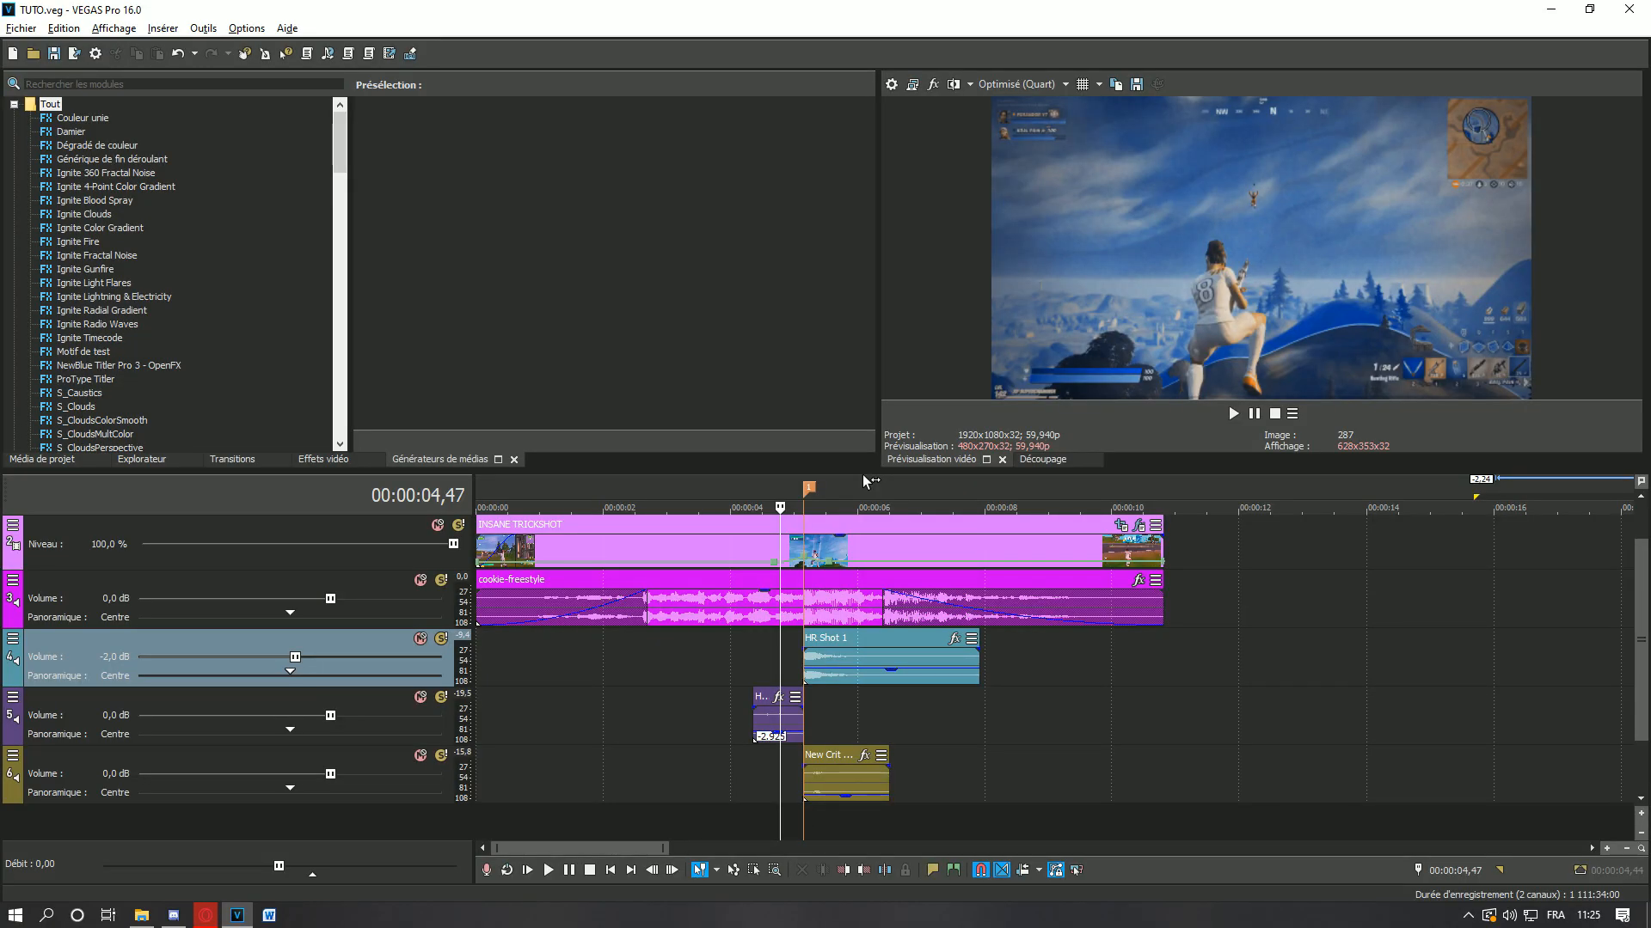
{"action": "left_click", "coordinate": [751, 658]}
{"action": "left_click", "coordinate": [711, 657]}
{"action": "left_click", "coordinate": [813, 657]}
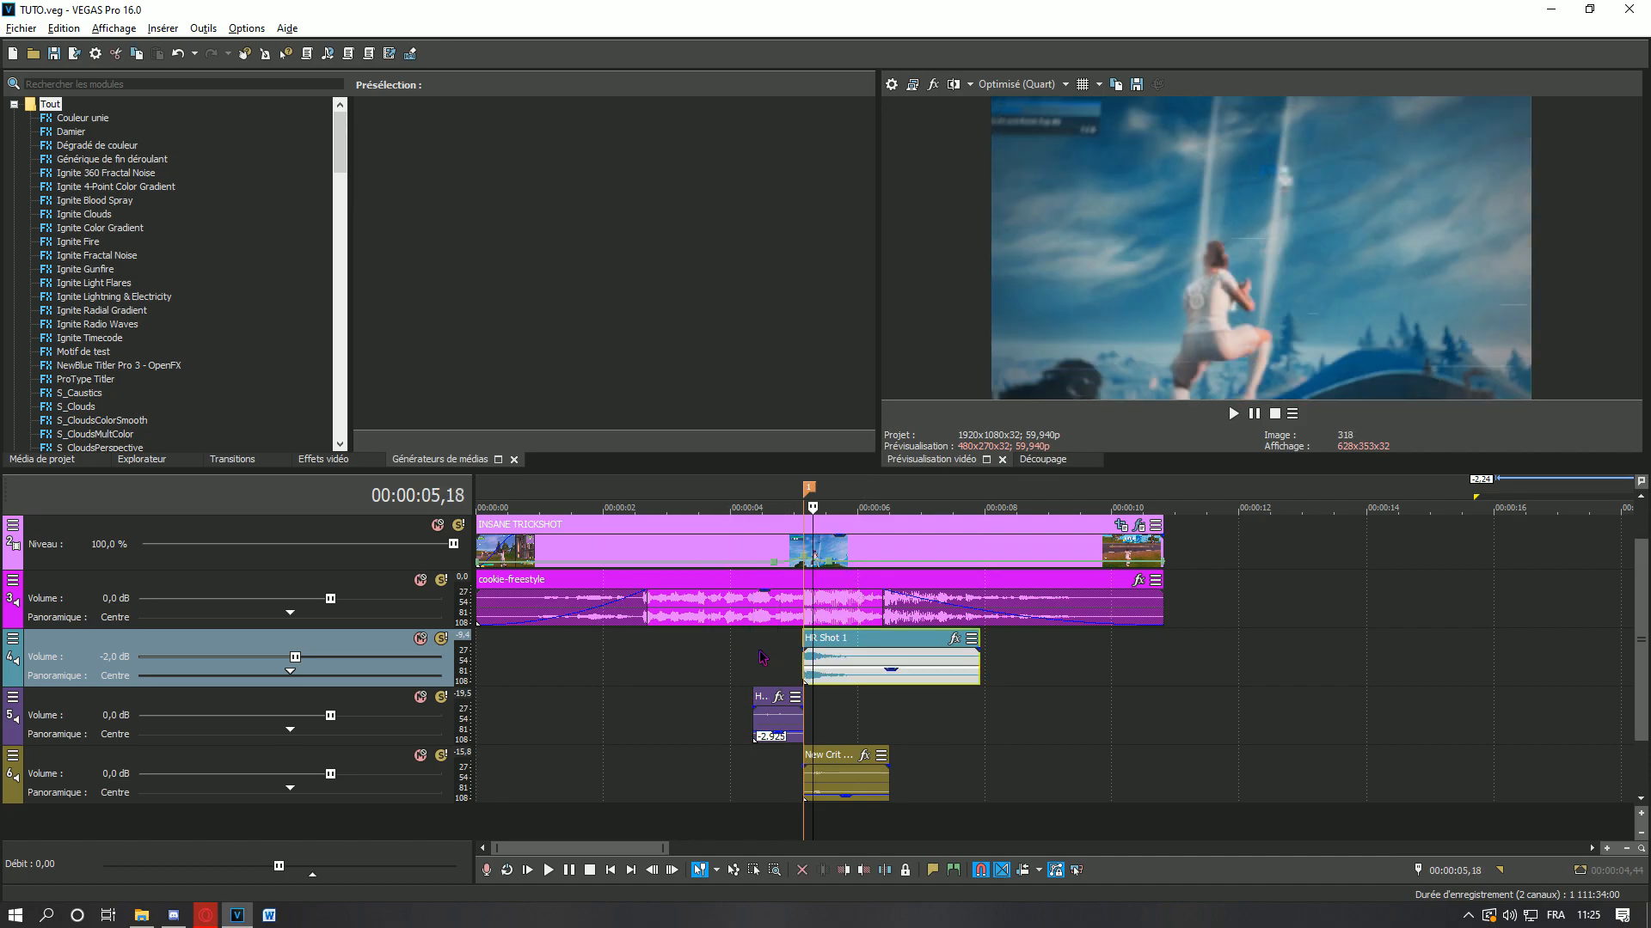
{"action": "left_click", "coordinate": [760, 658]}
{"action": "scroll", "coordinate": [653, 636], "scroll_direction": "up", "scroll_amount": 2}
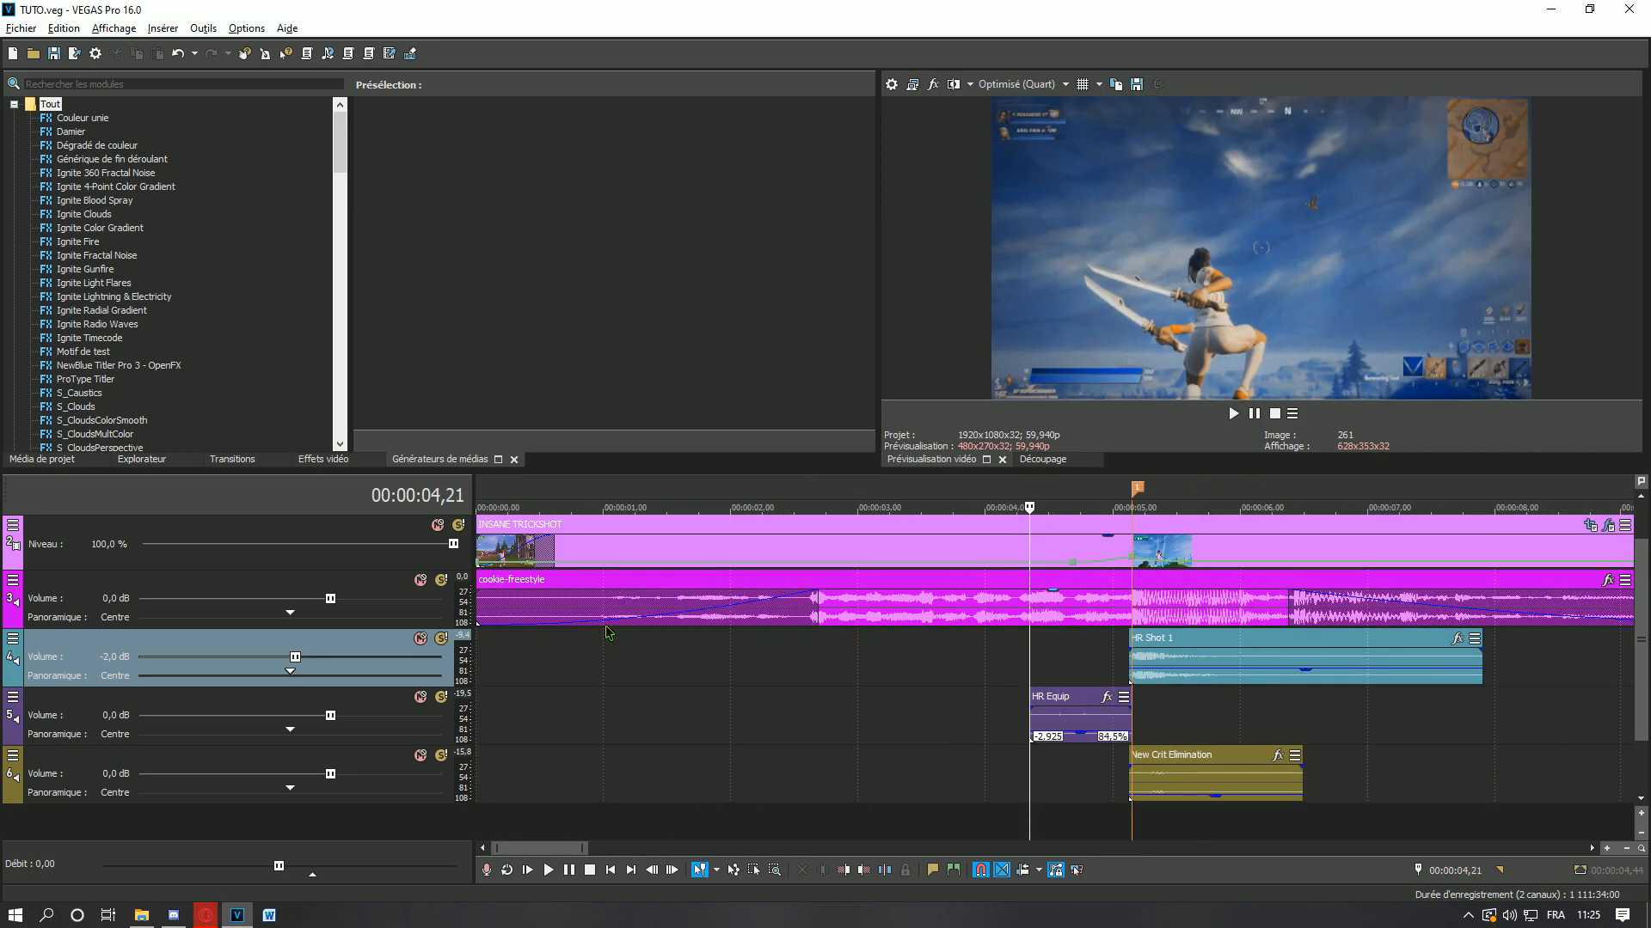
{"action": "left_click", "coordinate": [882, 563]}
{"action": "left_click", "coordinate": [913, 563]}
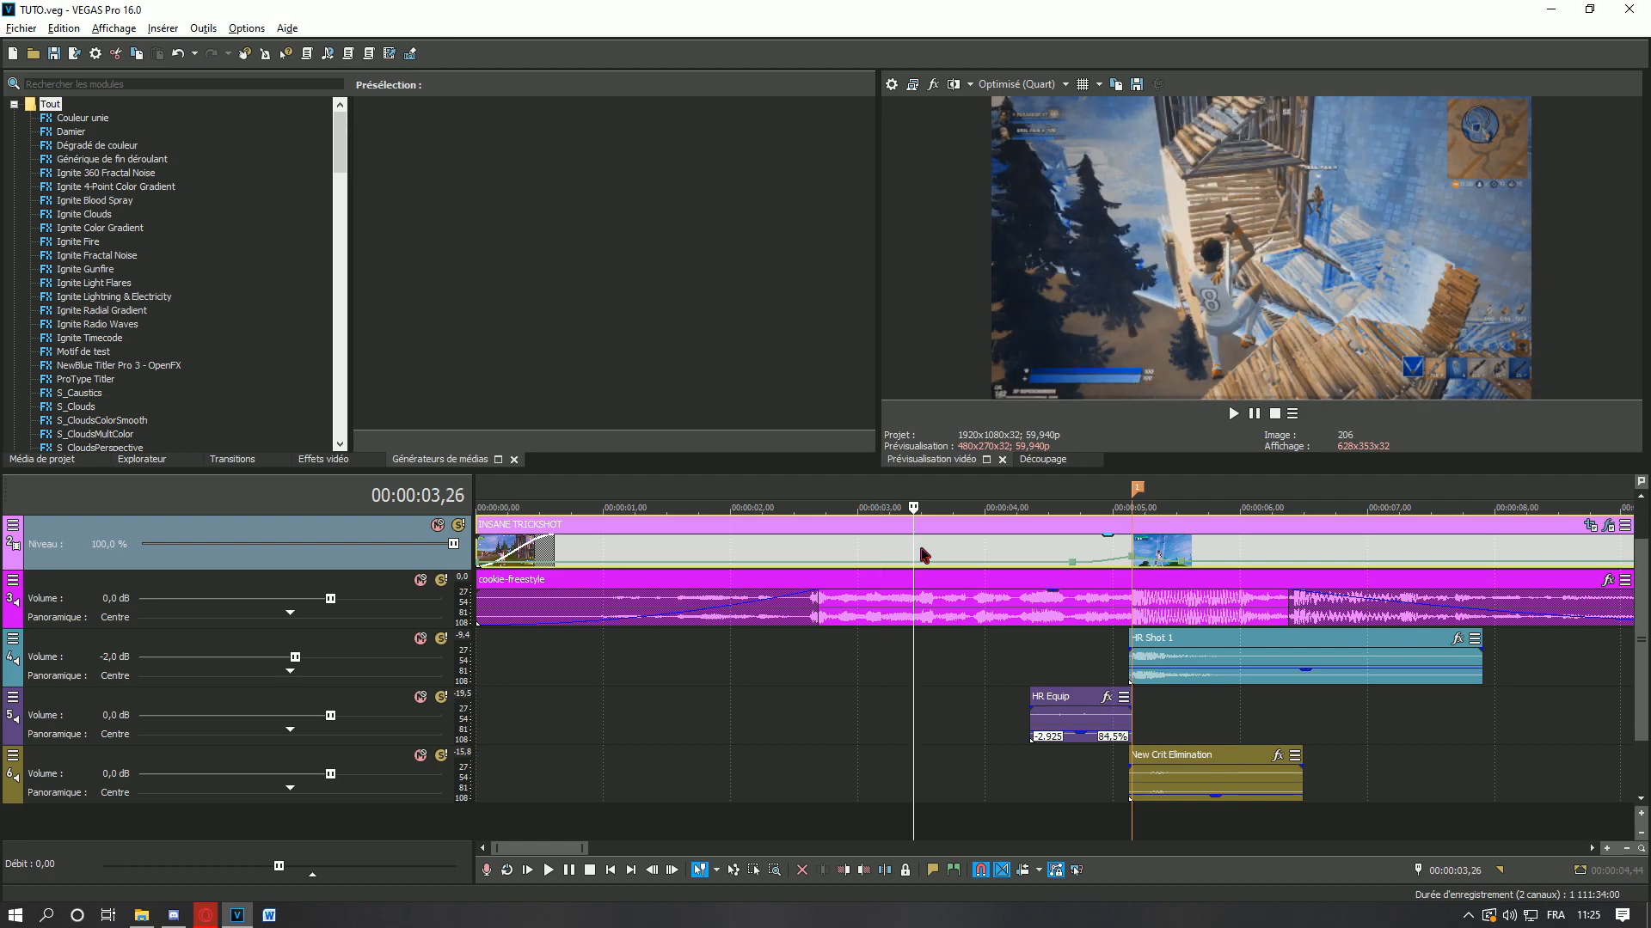
{"action": "left_click", "coordinate": [989, 660]}
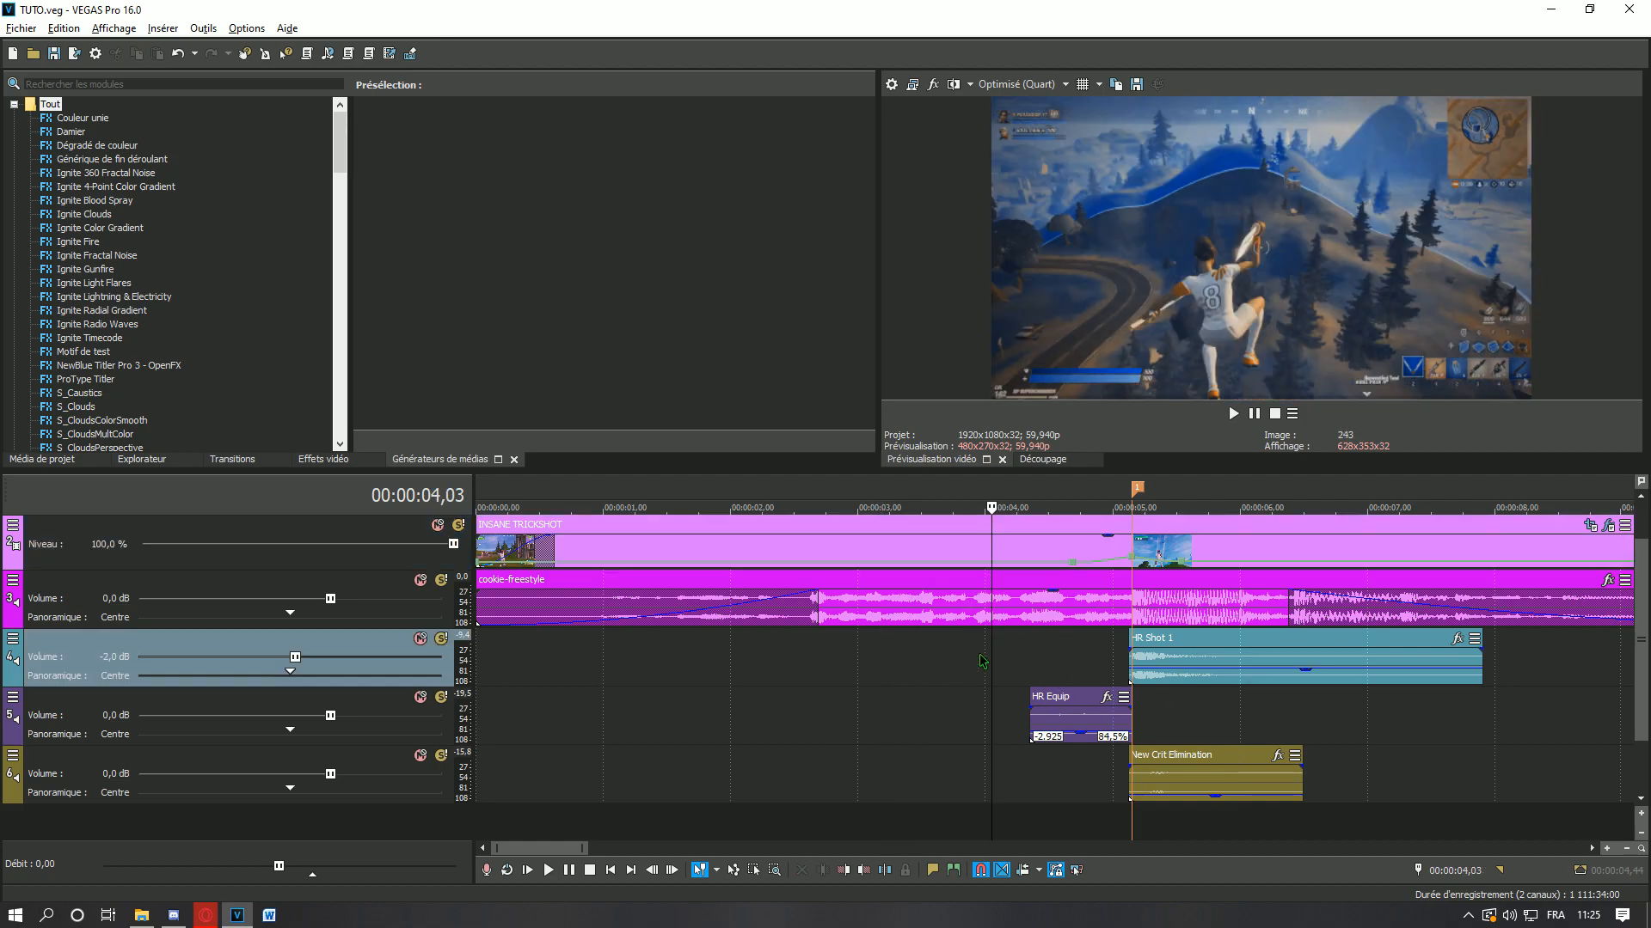
- Add the ExpressFX Égalisation effect to the cookie-freestyle music event
{"action": "left_click", "coordinate": [1038, 614]}
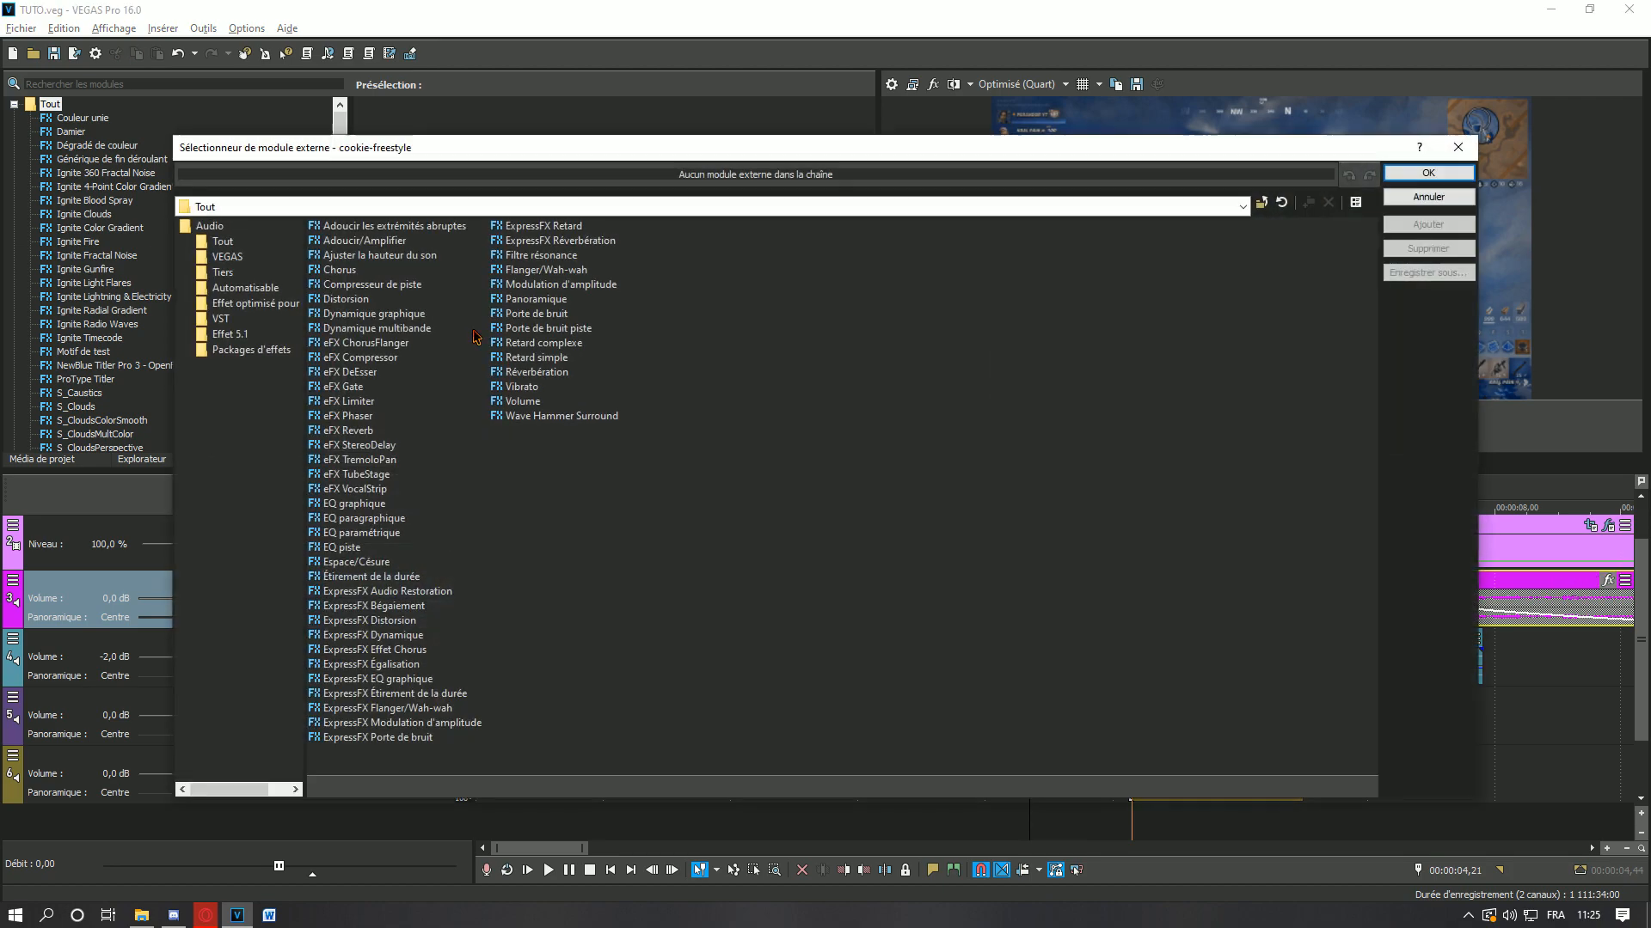
{"action": "left_click", "coordinate": [405, 668]}
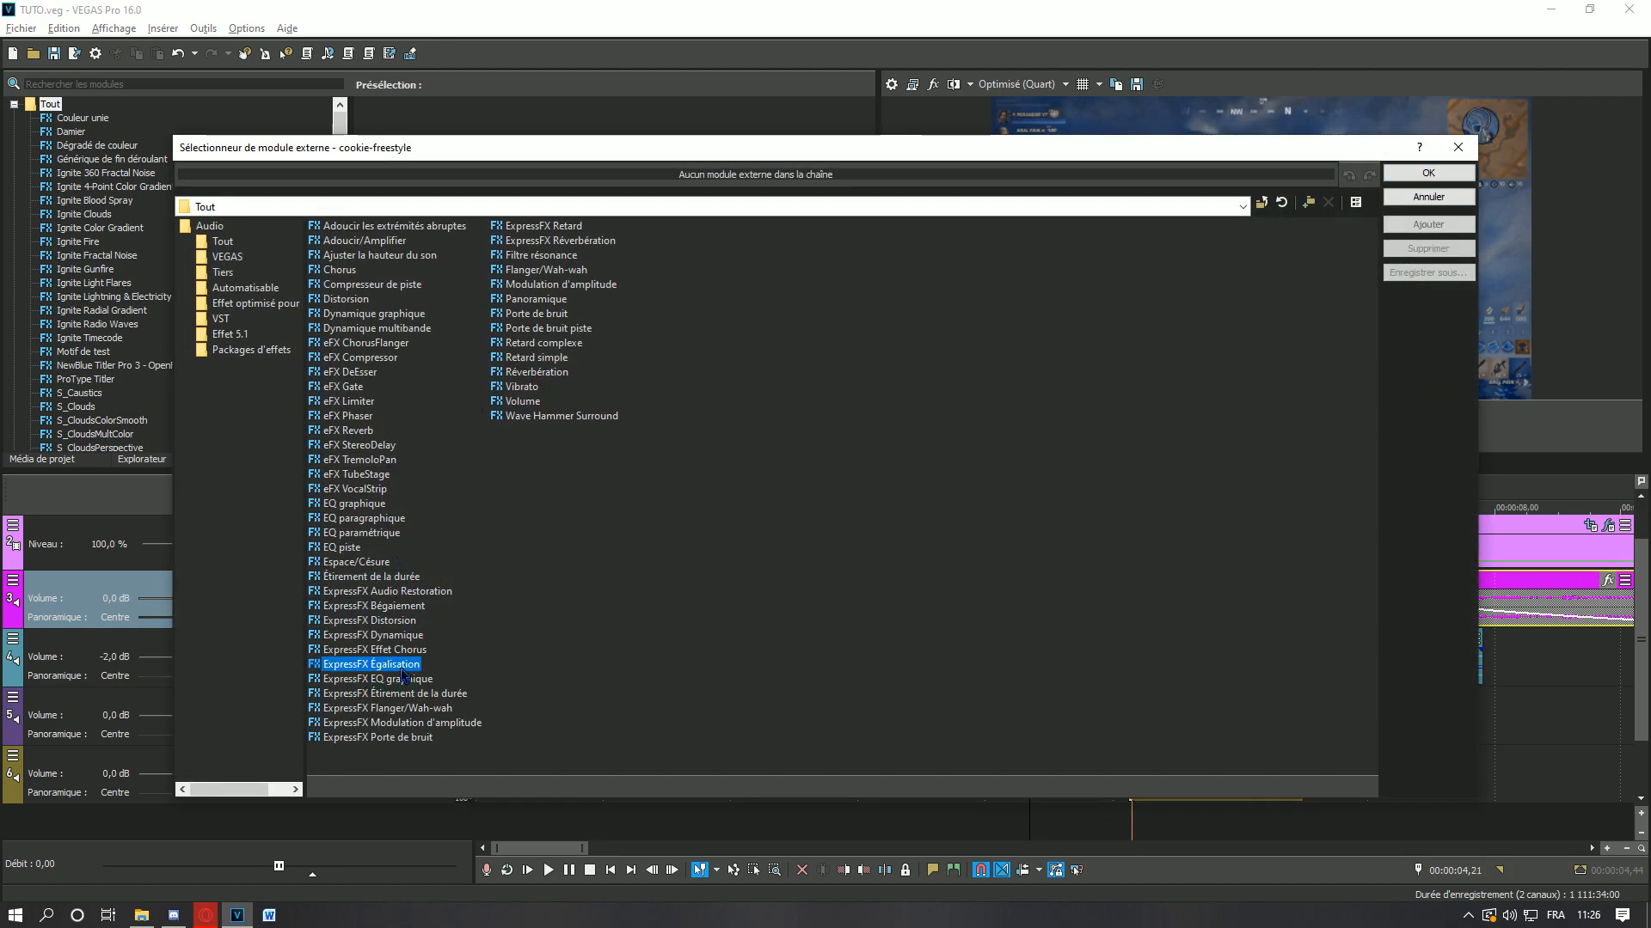
{"action": "left_click", "coordinate": [1427, 222]}
{"action": "left_click", "coordinate": [1428, 173]}
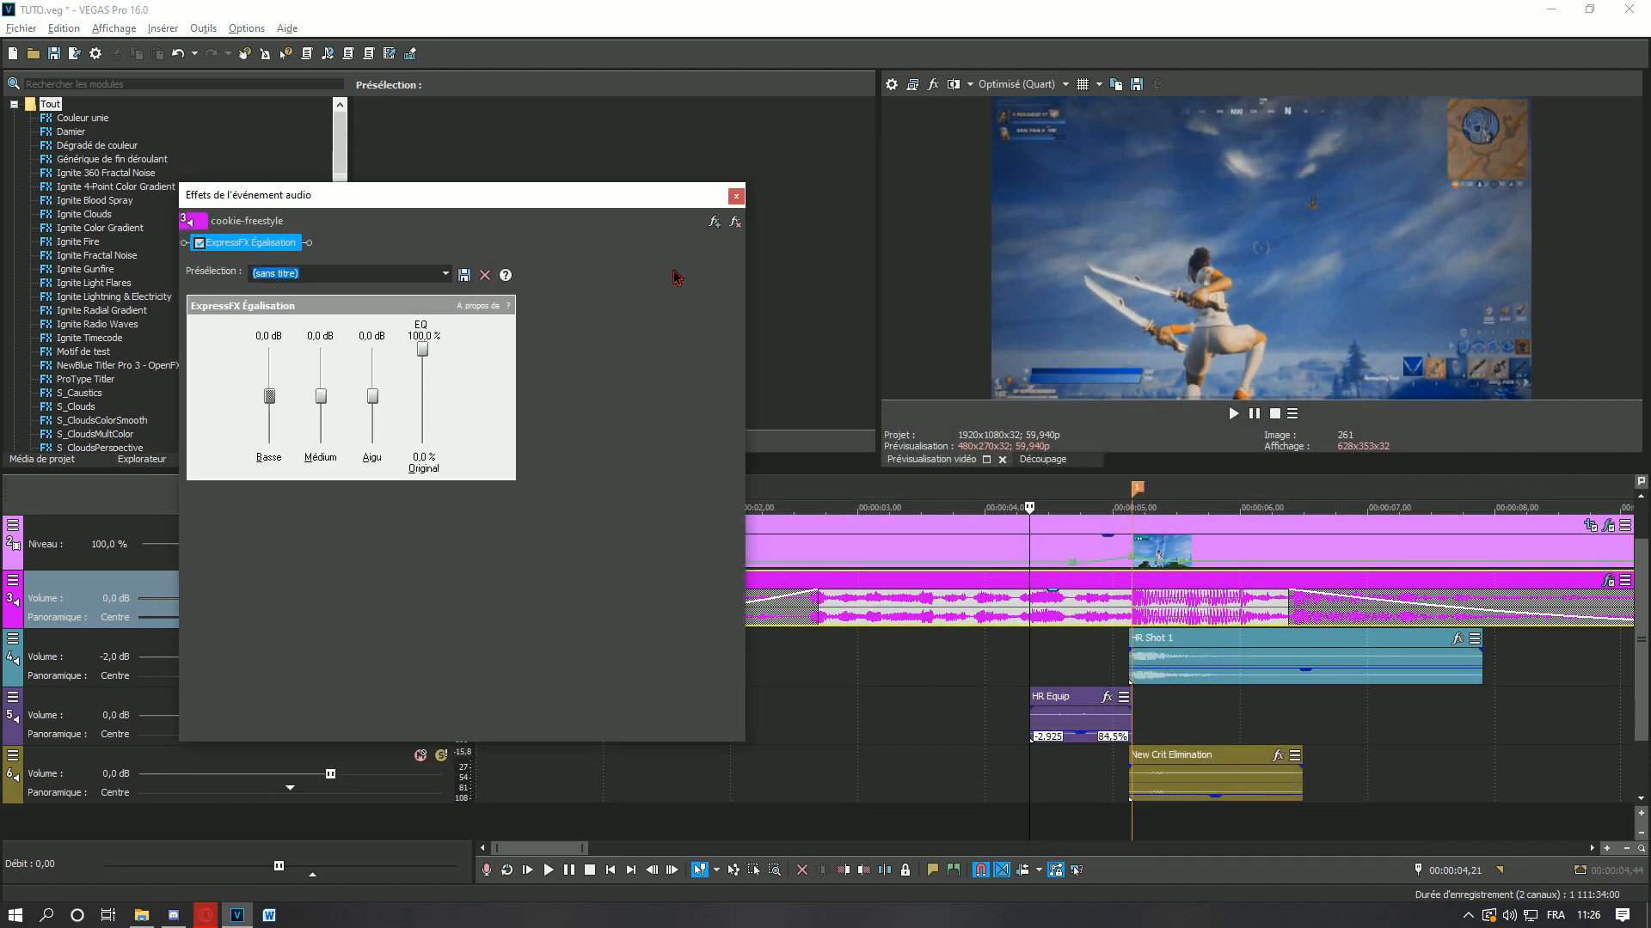
- Set the music equalizer to Basse 0,2 dB, Médium -25,0 dB and Aigu -25,0 dB, and play the result
{"action": "left_click_drag", "start_coordinate": [603, 210], "coordinate": [539, 194]}
{"action": "left_click", "coordinate": [847, 632]}
{"action": "left_click", "coordinate": [208, 385]}
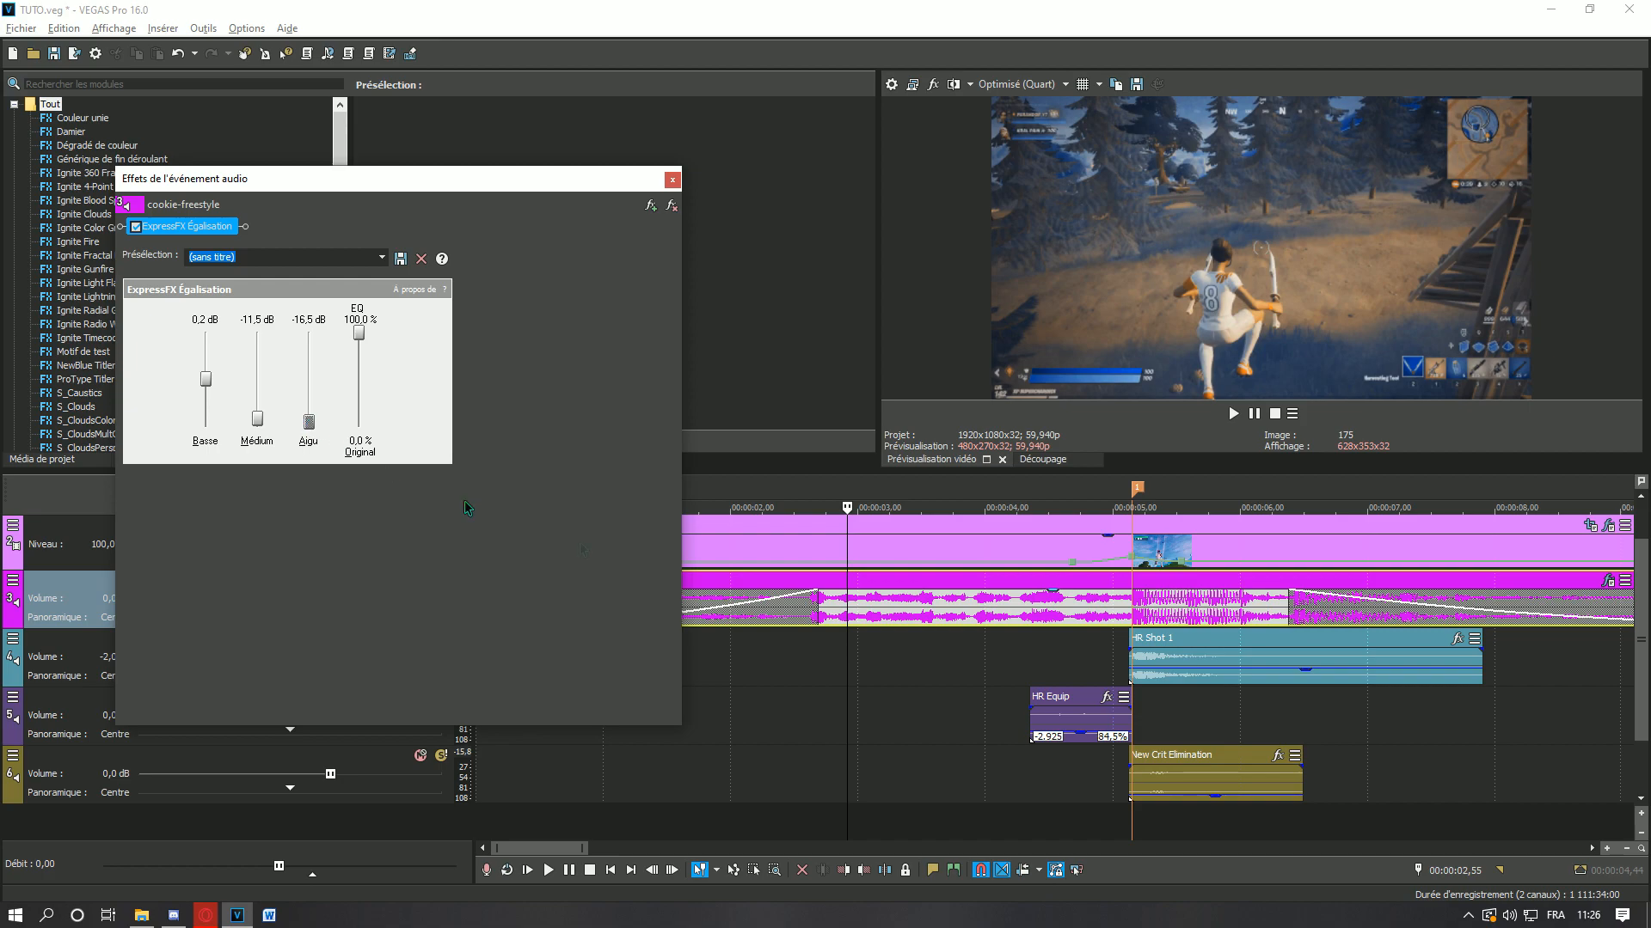
{"action": "left_click", "coordinate": [843, 669]}
{"action": "key", "text": "space"}
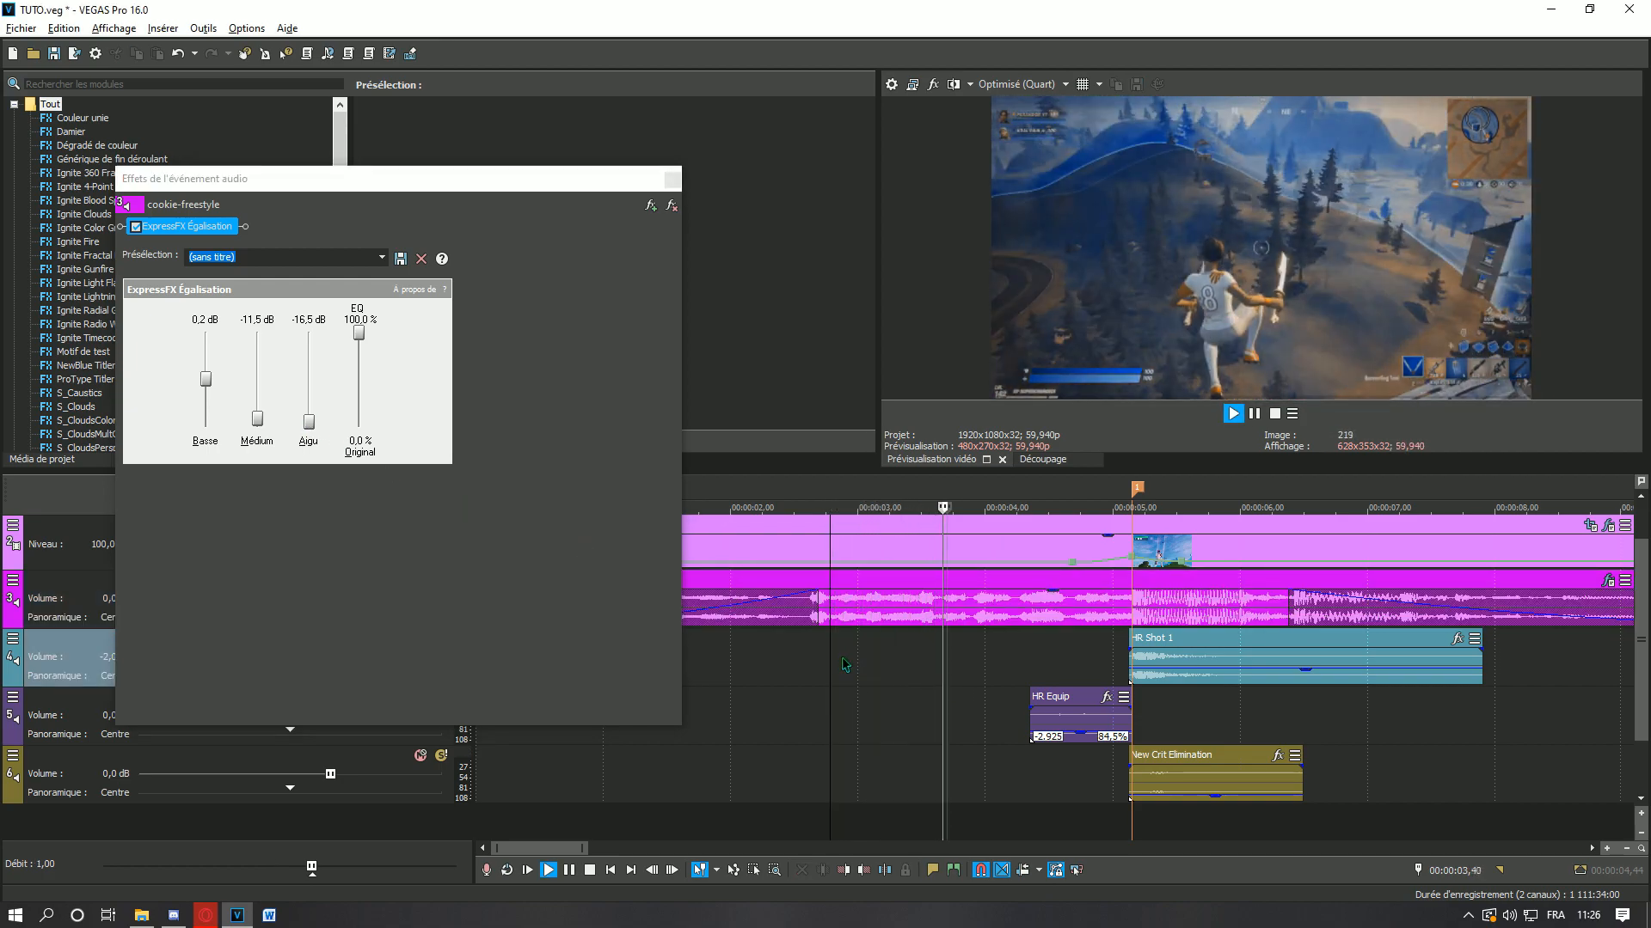
{"action": "left_click_drag", "start_coordinate": [258, 420], "coordinate": [319, 496]}
{"action": "left_click", "coordinate": [860, 656]}
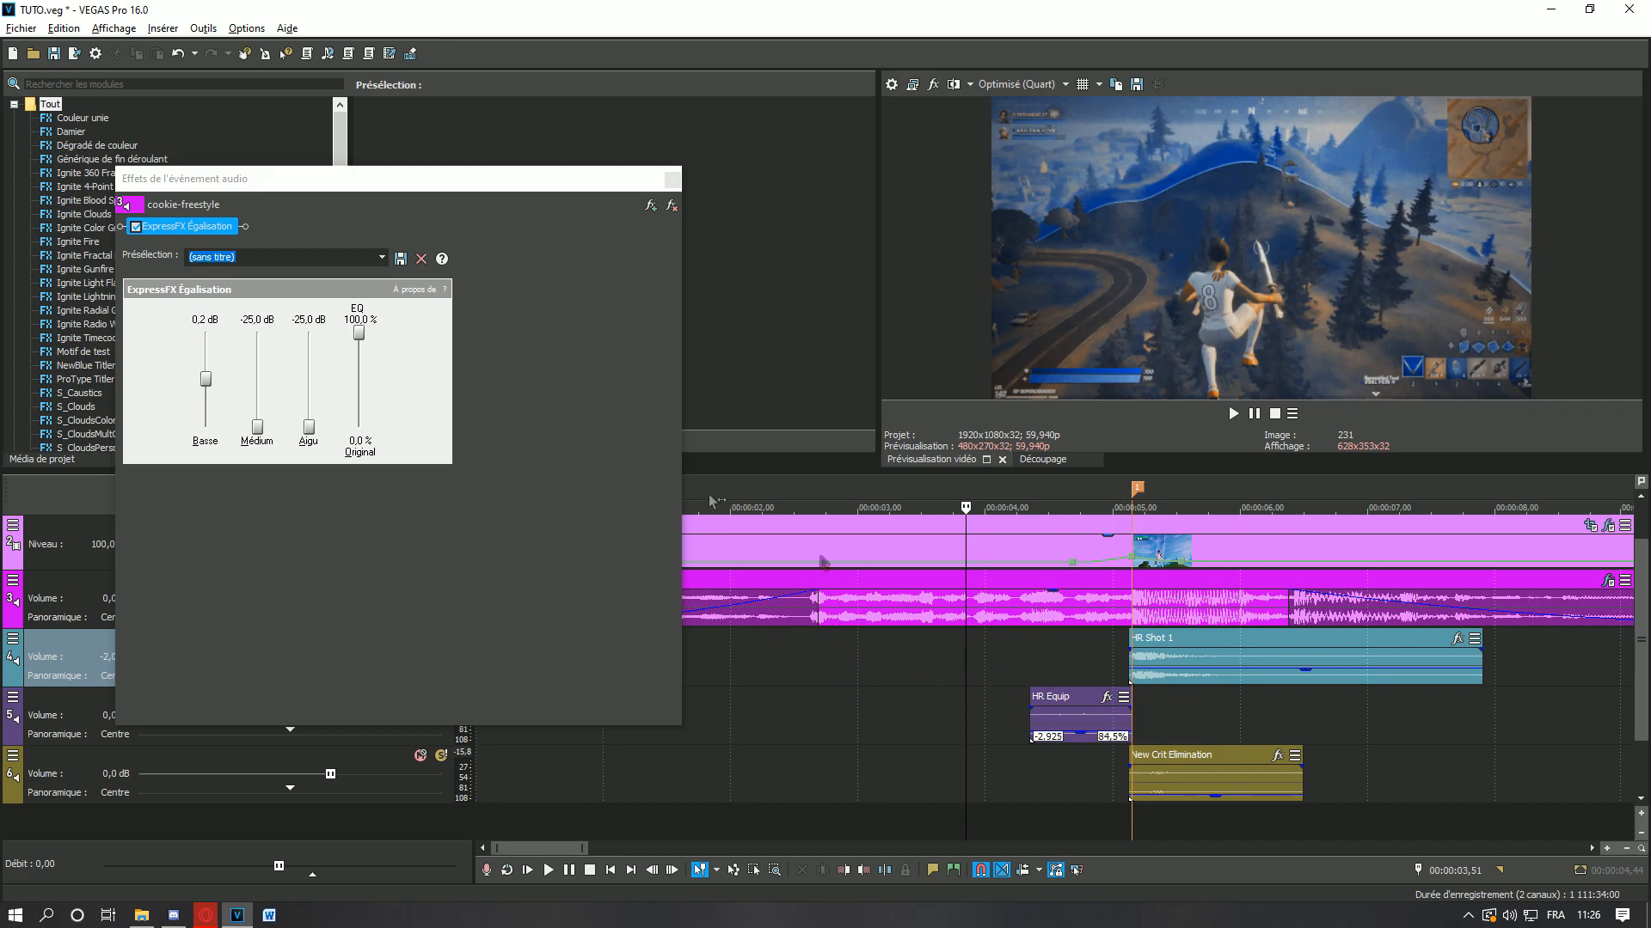
- Disable ExpressFX Égalisation on cookie-freestyle and play the music for comparison
{"action": "left_click", "coordinate": [144, 230]}
{"action": "left_click", "coordinate": [136, 227]}
{"action": "left_click", "coordinate": [883, 646]}
{"action": "key", "text": "space"}
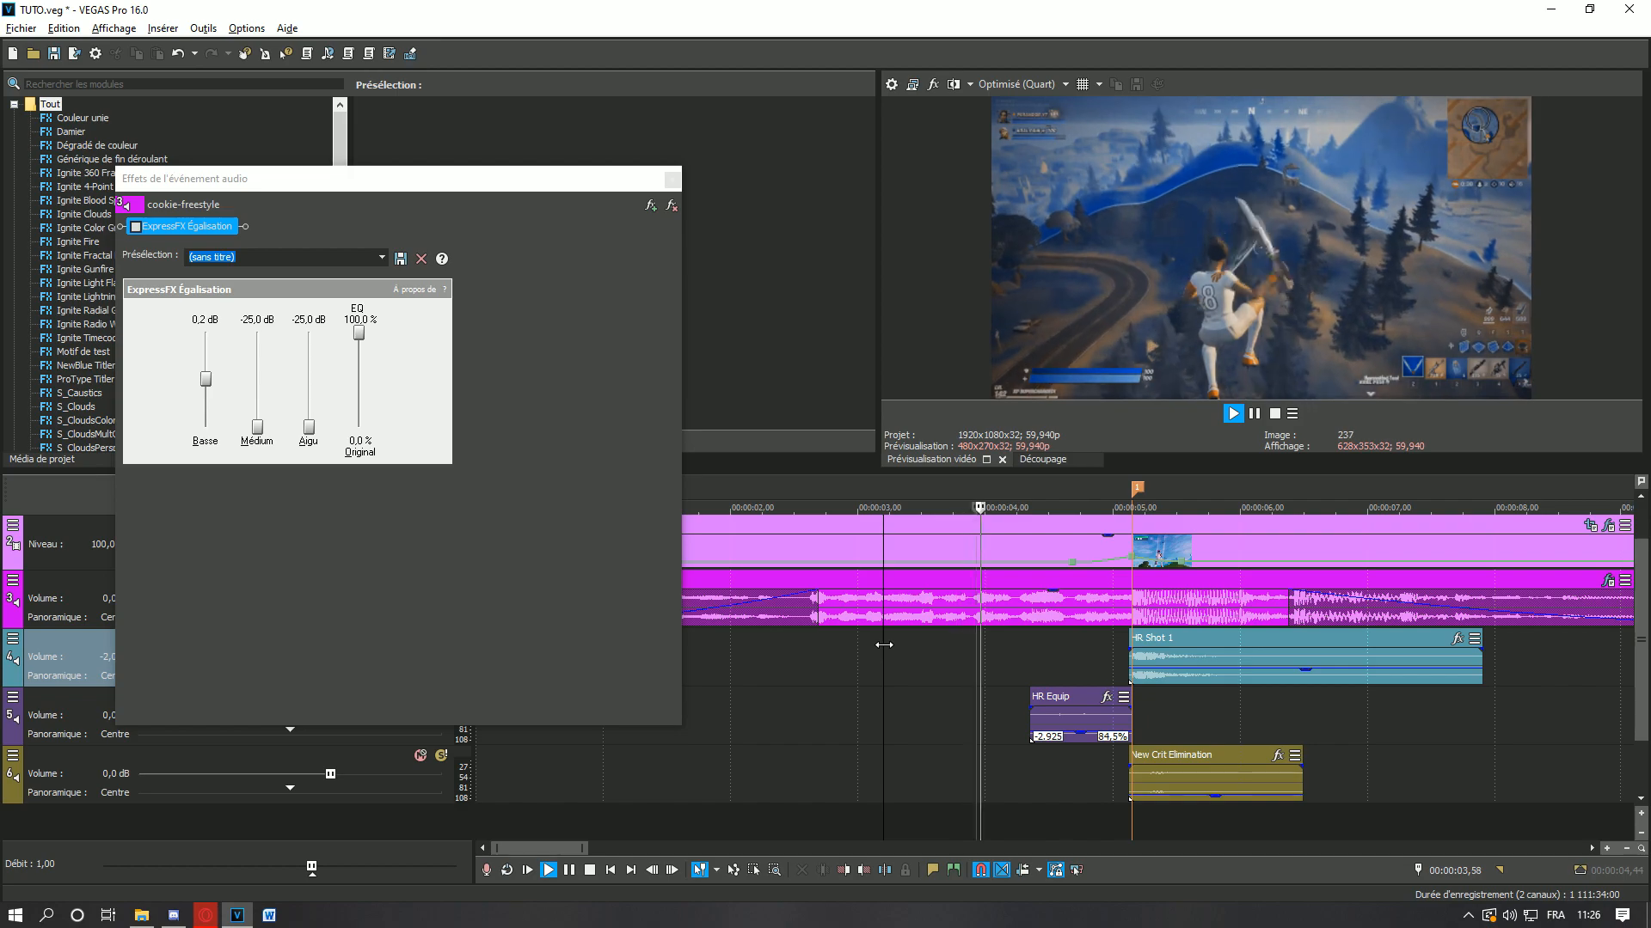
- Copy the HR Shot 1 event and paste it on its track at about 00:00:28,46
{"action": "scroll", "coordinate": [1045, 636], "scroll_direction": "up", "scroll_amount": 5}
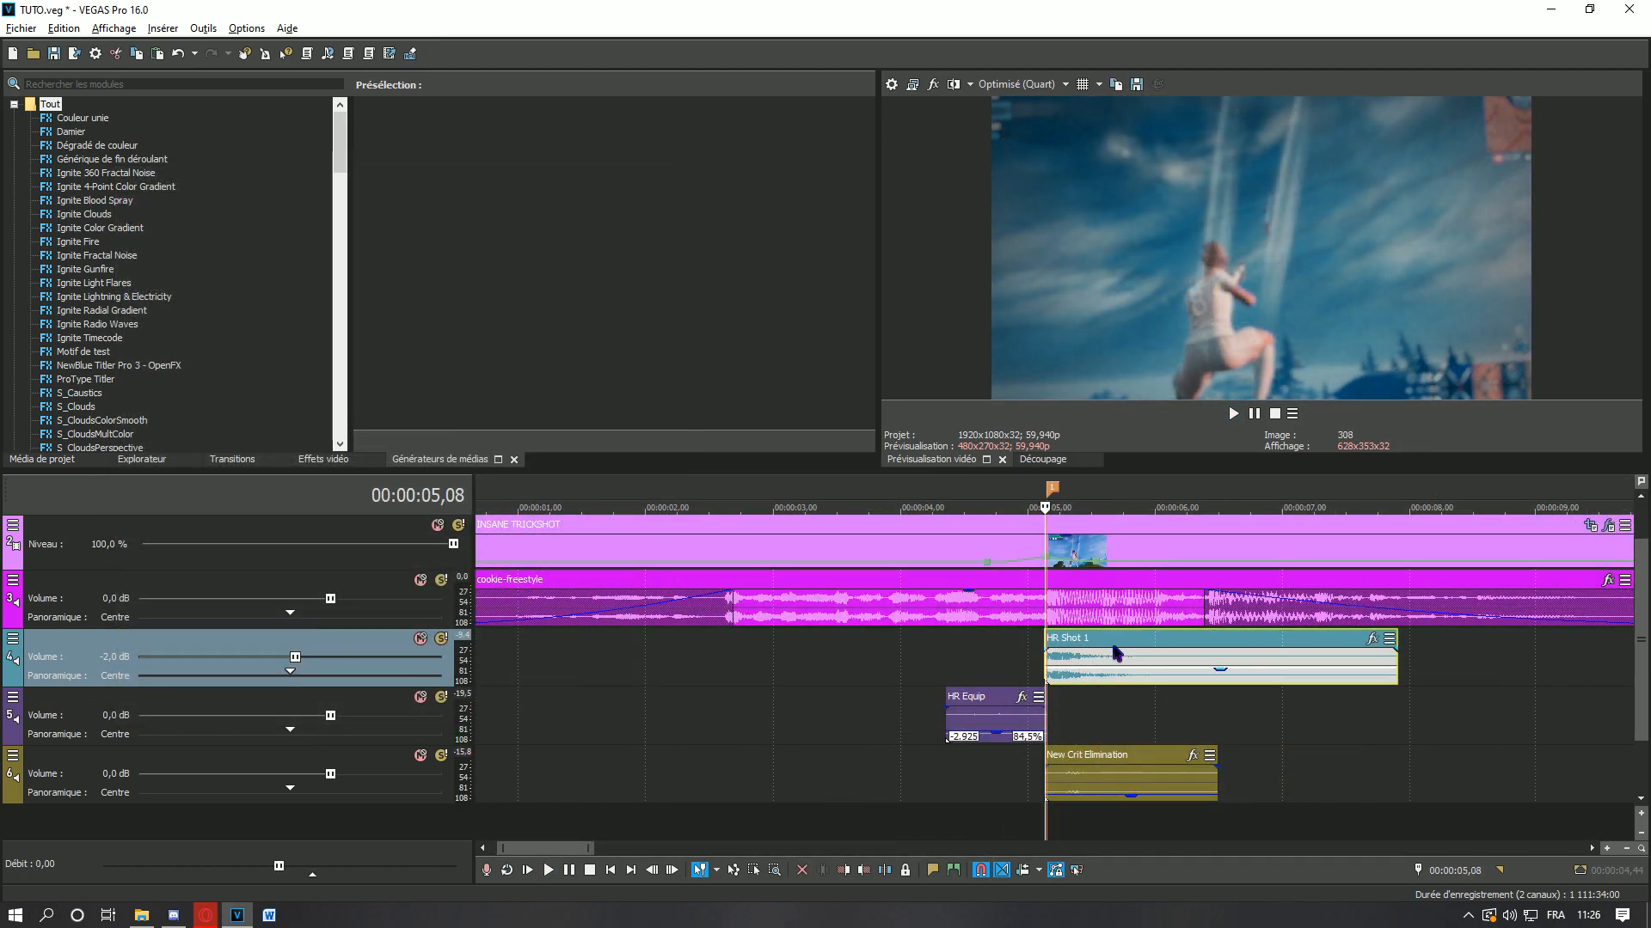
{"action": "key", "text": "space"}
{"action": "key", "text": "ctrl+c"}
{"action": "scroll", "coordinate": [1331, 683], "scroll_direction": "down", "scroll_amount": 5}
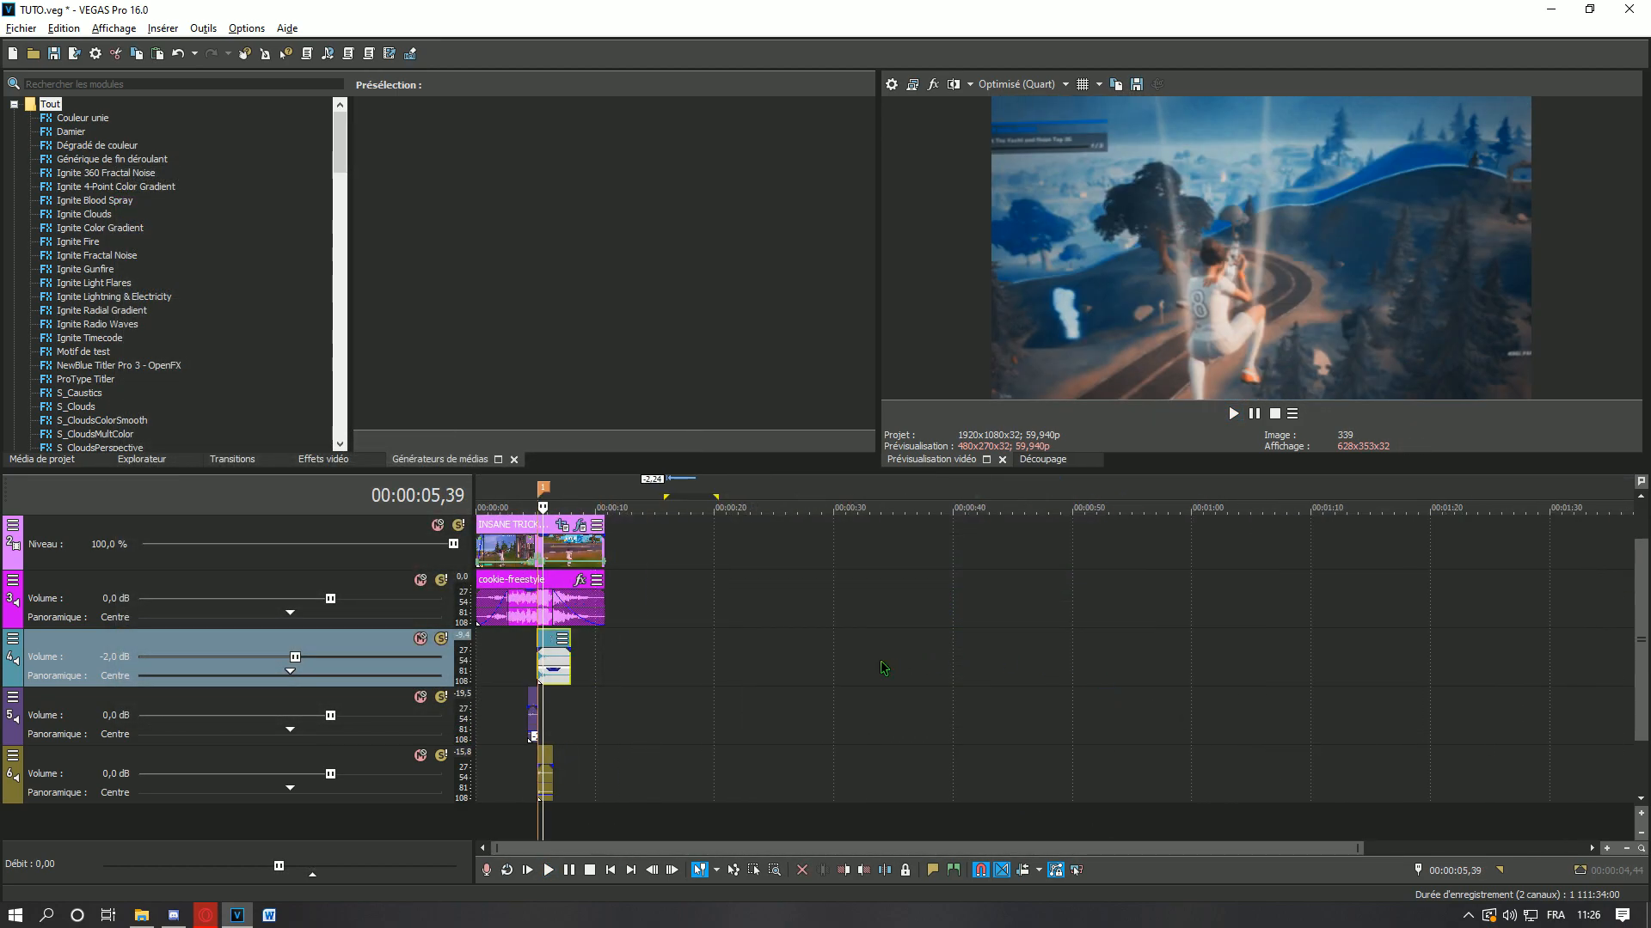
{"action": "left_click", "coordinate": [818, 669]}
{"action": "key", "text": "ctrl+v"}
{"action": "left_click", "coordinate": [823, 667]}
{"action": "scroll", "coordinate": [1186, 710], "scroll_direction": "up", "scroll_amount": 5}
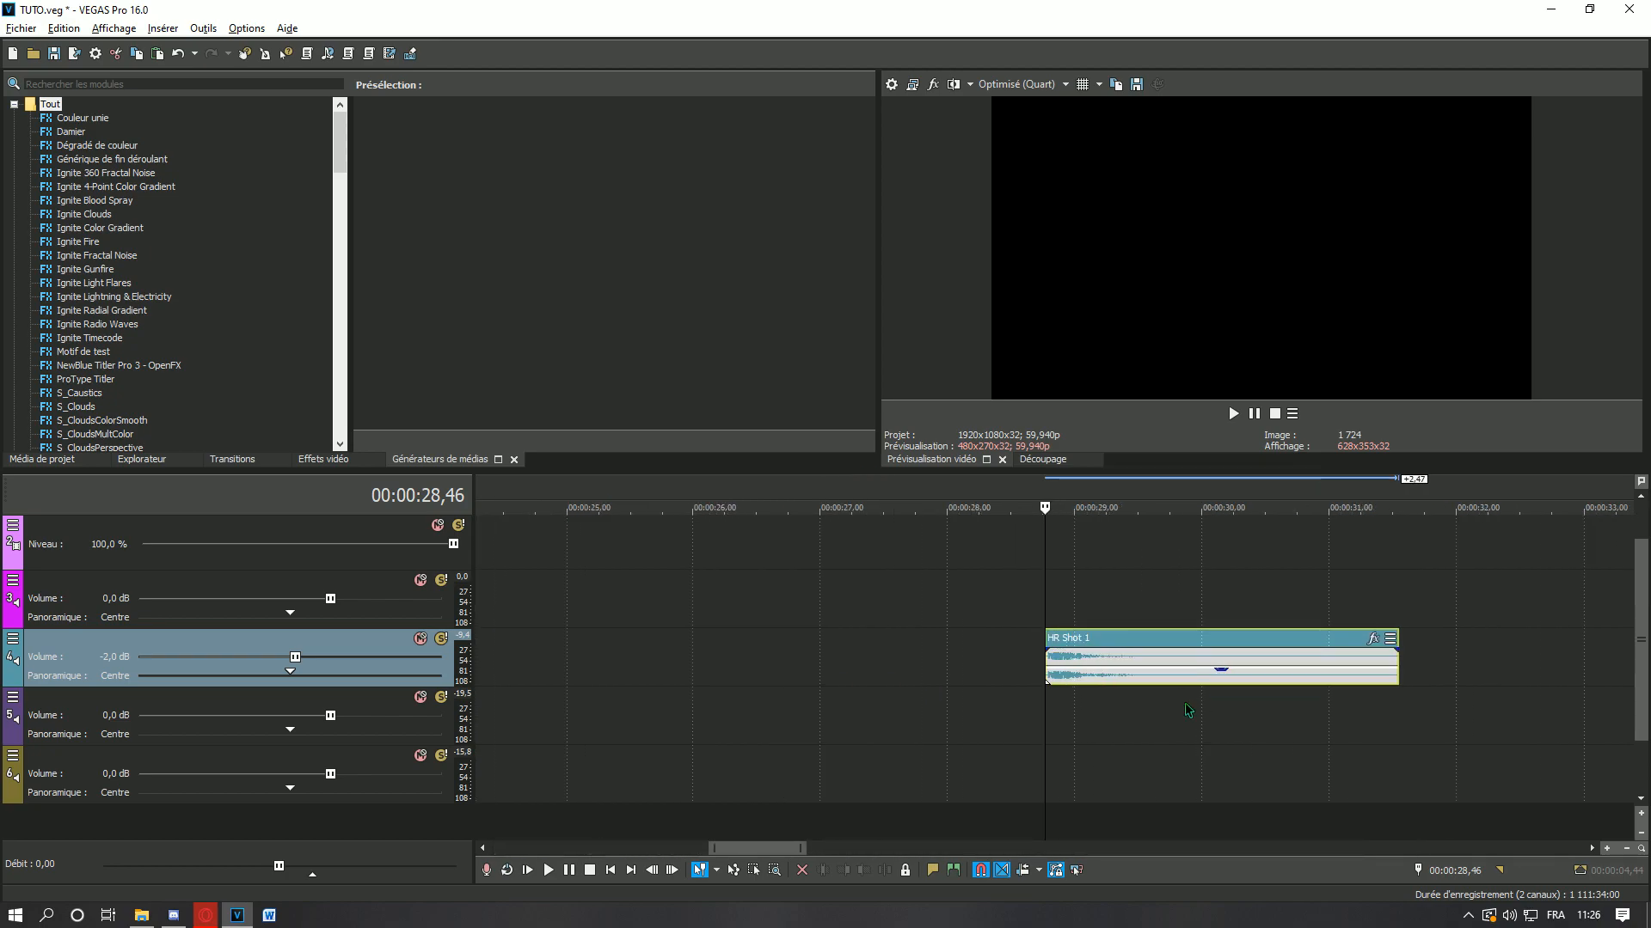
- Play the pasted HR Shot 1 sound without any equalization
{"action": "left_click", "coordinate": [990, 698]}
{"action": "key", "text": "space"}
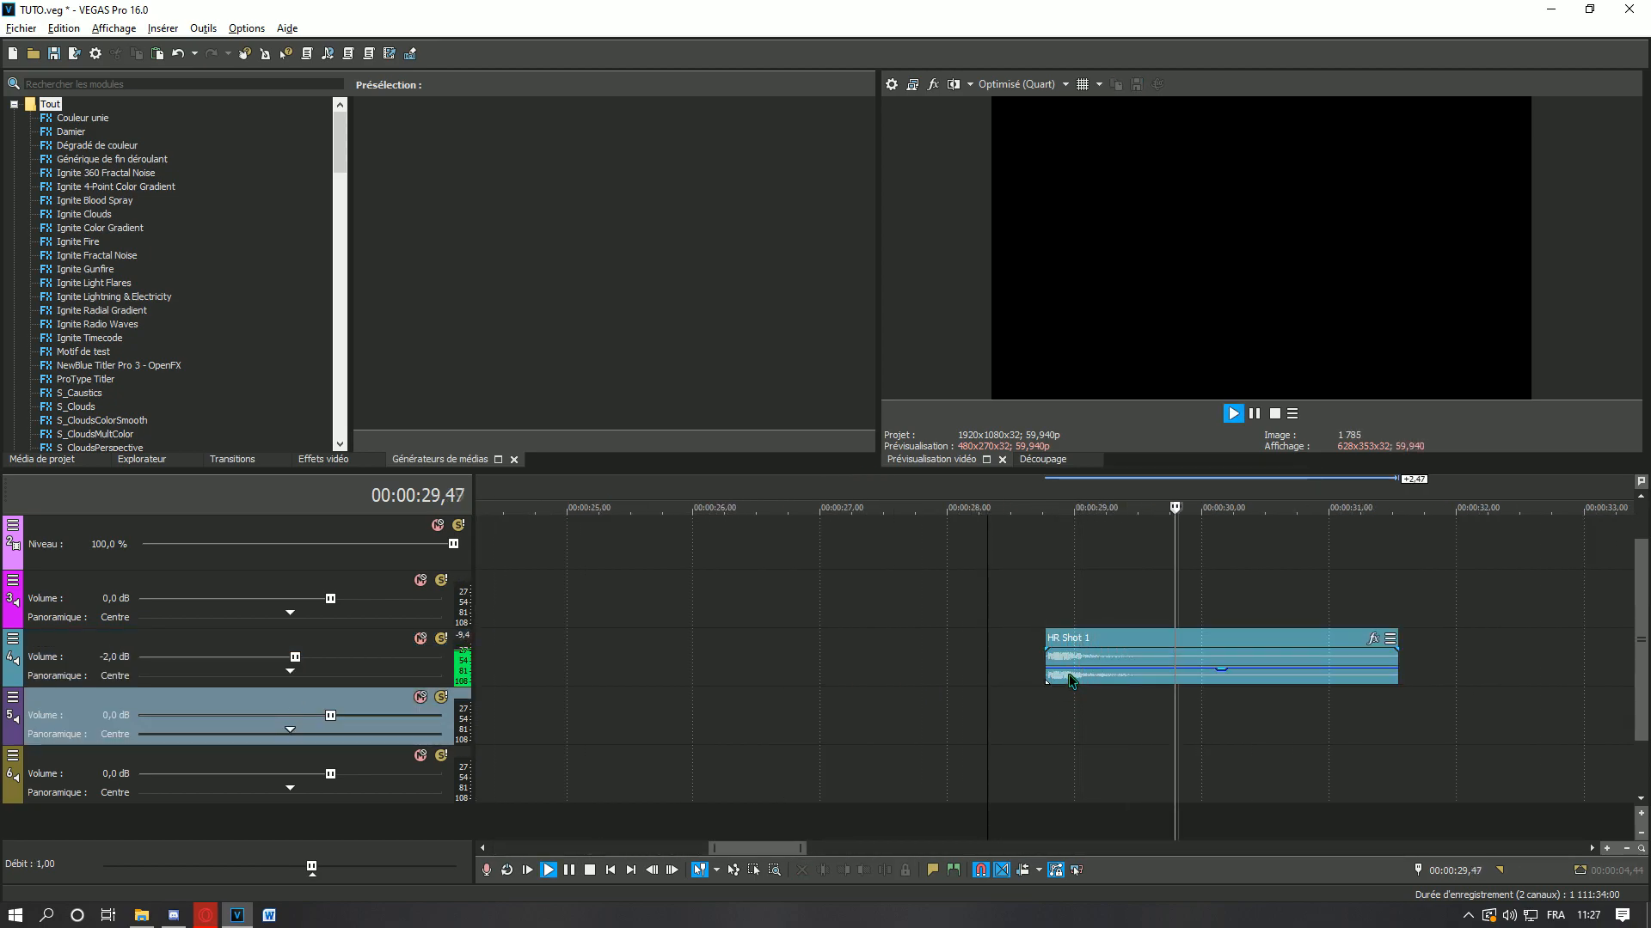
{"action": "left_click", "coordinate": [1072, 681]}
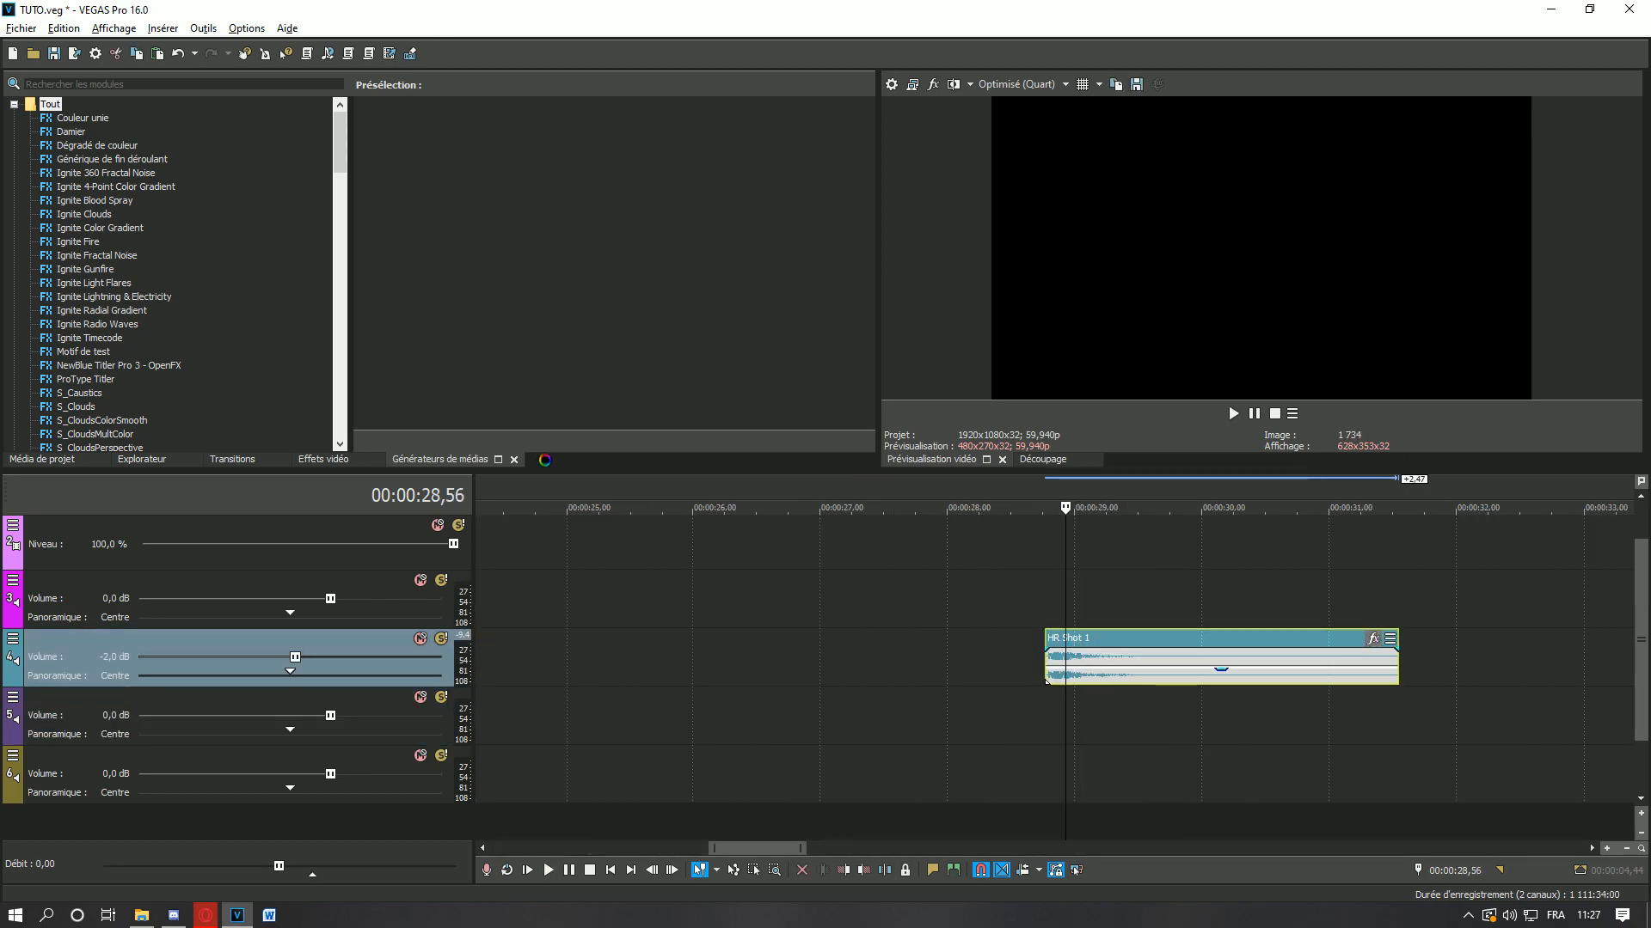
- Add the ExpressFX Égalisation effect to the pasted HR Shot 1 event
{"action": "left_click", "coordinate": [1373, 639]}
{"action": "left_click", "coordinate": [392, 667]}
{"action": "left_click", "coordinate": [1429, 225]}
{"action": "left_click", "coordinate": [1429, 173]}
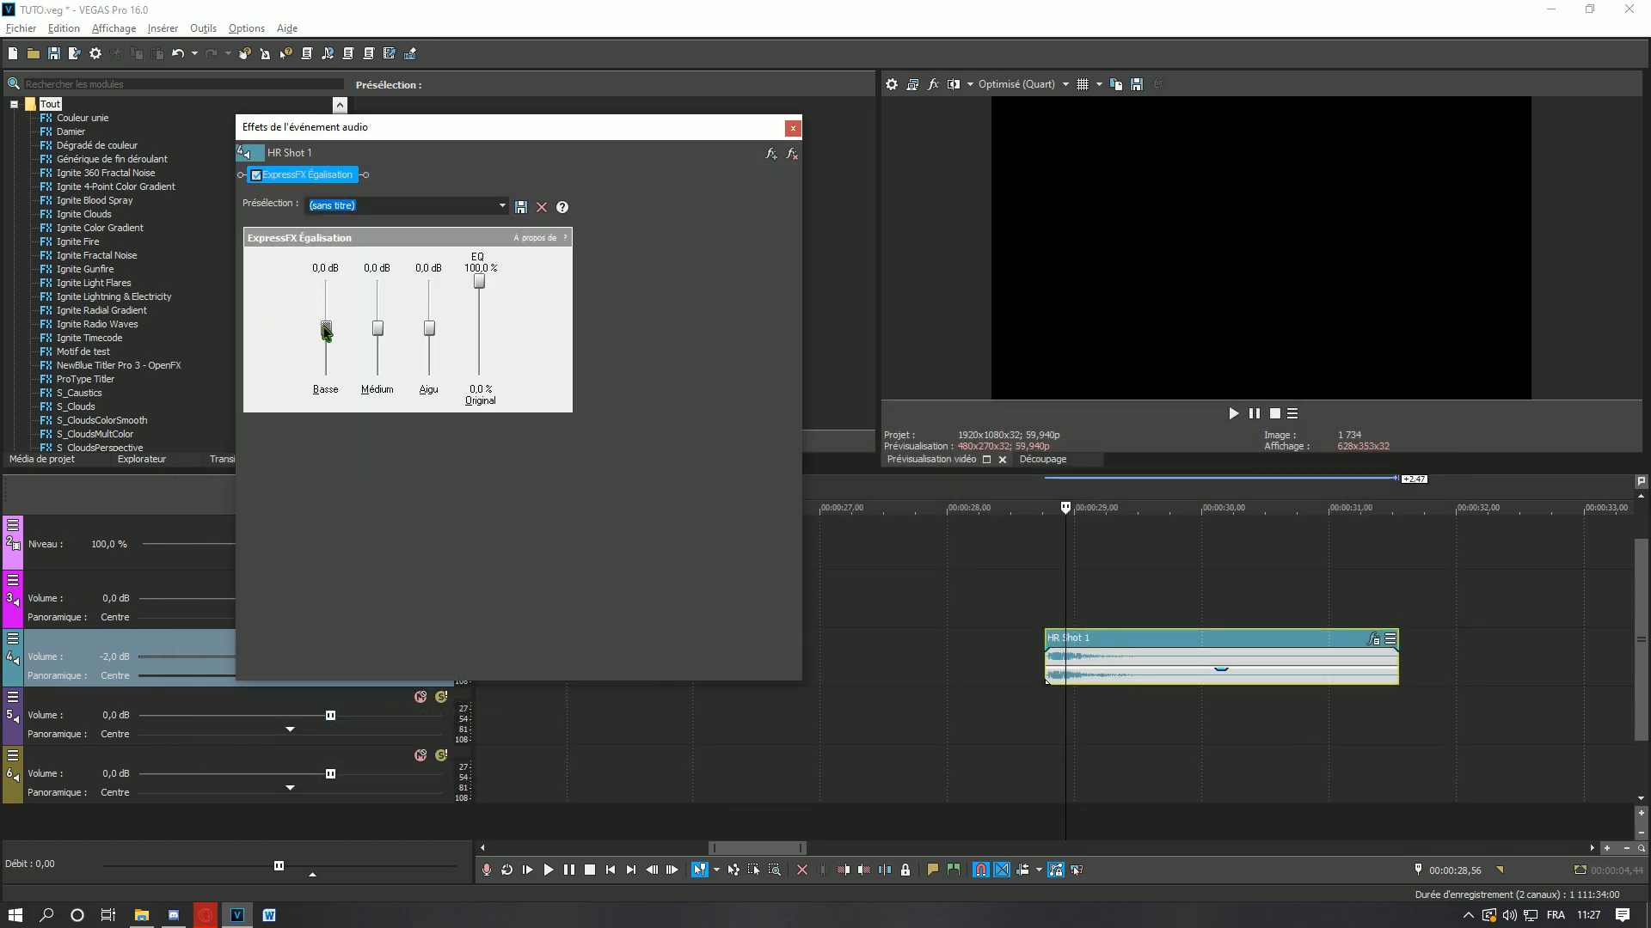
- Set the HR Shot 1 equalizer to Basse 0,3 dB, Médium -25,0 dB and Aigu -25,0 dB, play it and close the effect settings
{"action": "left_click_drag", "start_coordinate": [375, 325], "coordinate": [377, 378]}
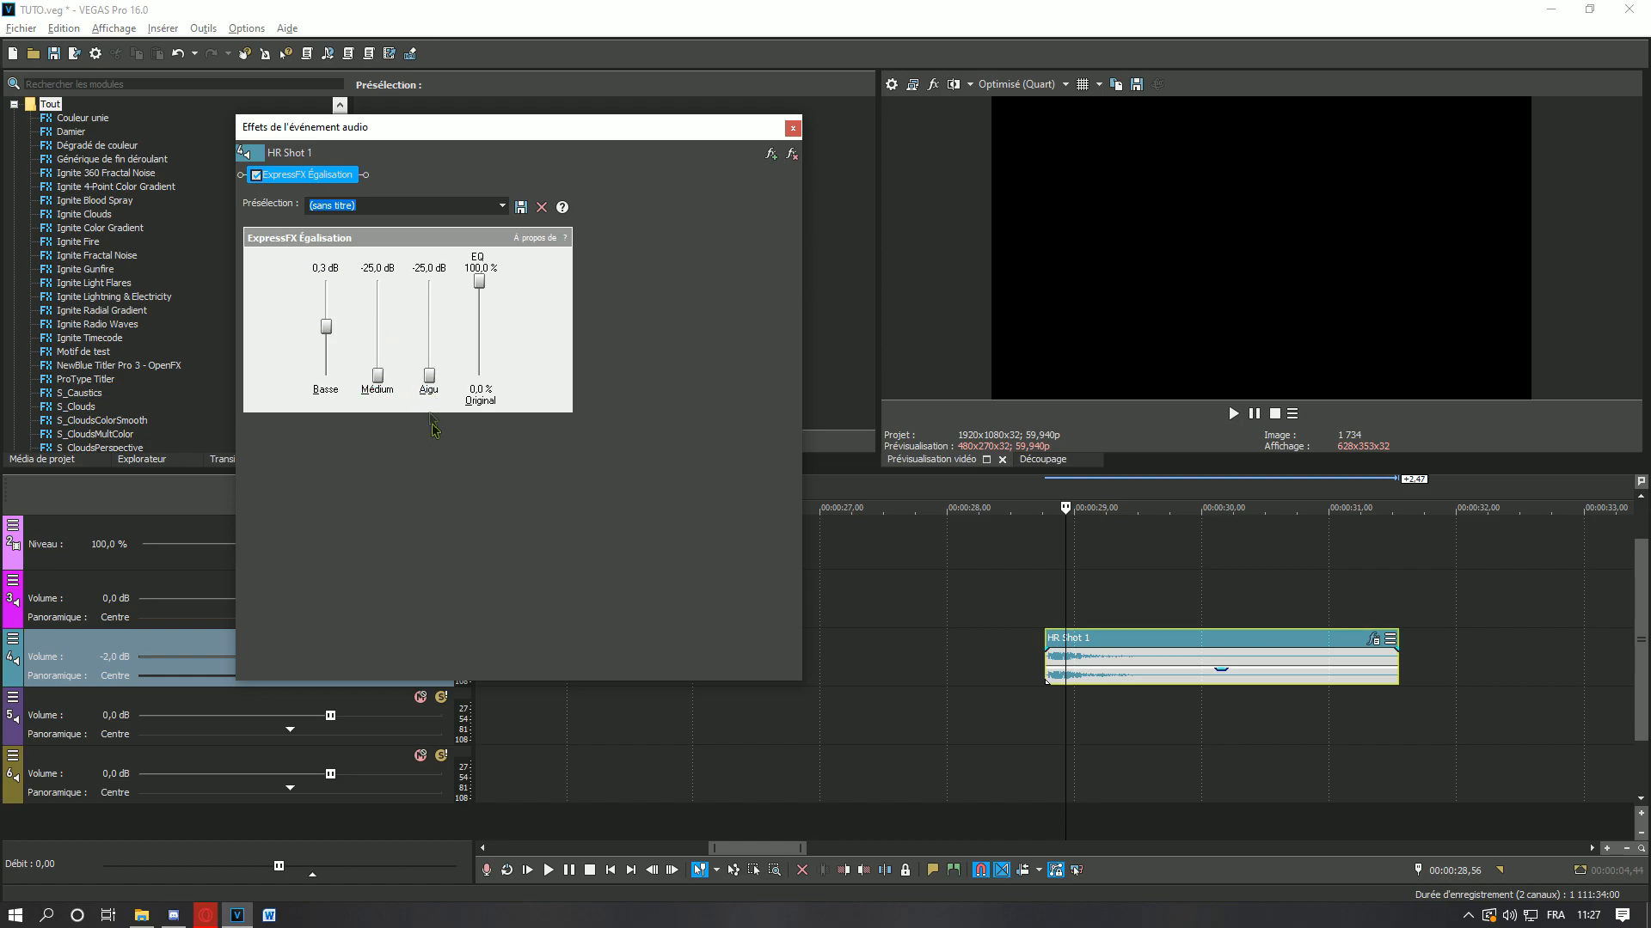
{"action": "left_click", "coordinate": [1007, 673]}
{"action": "key", "text": "space"}
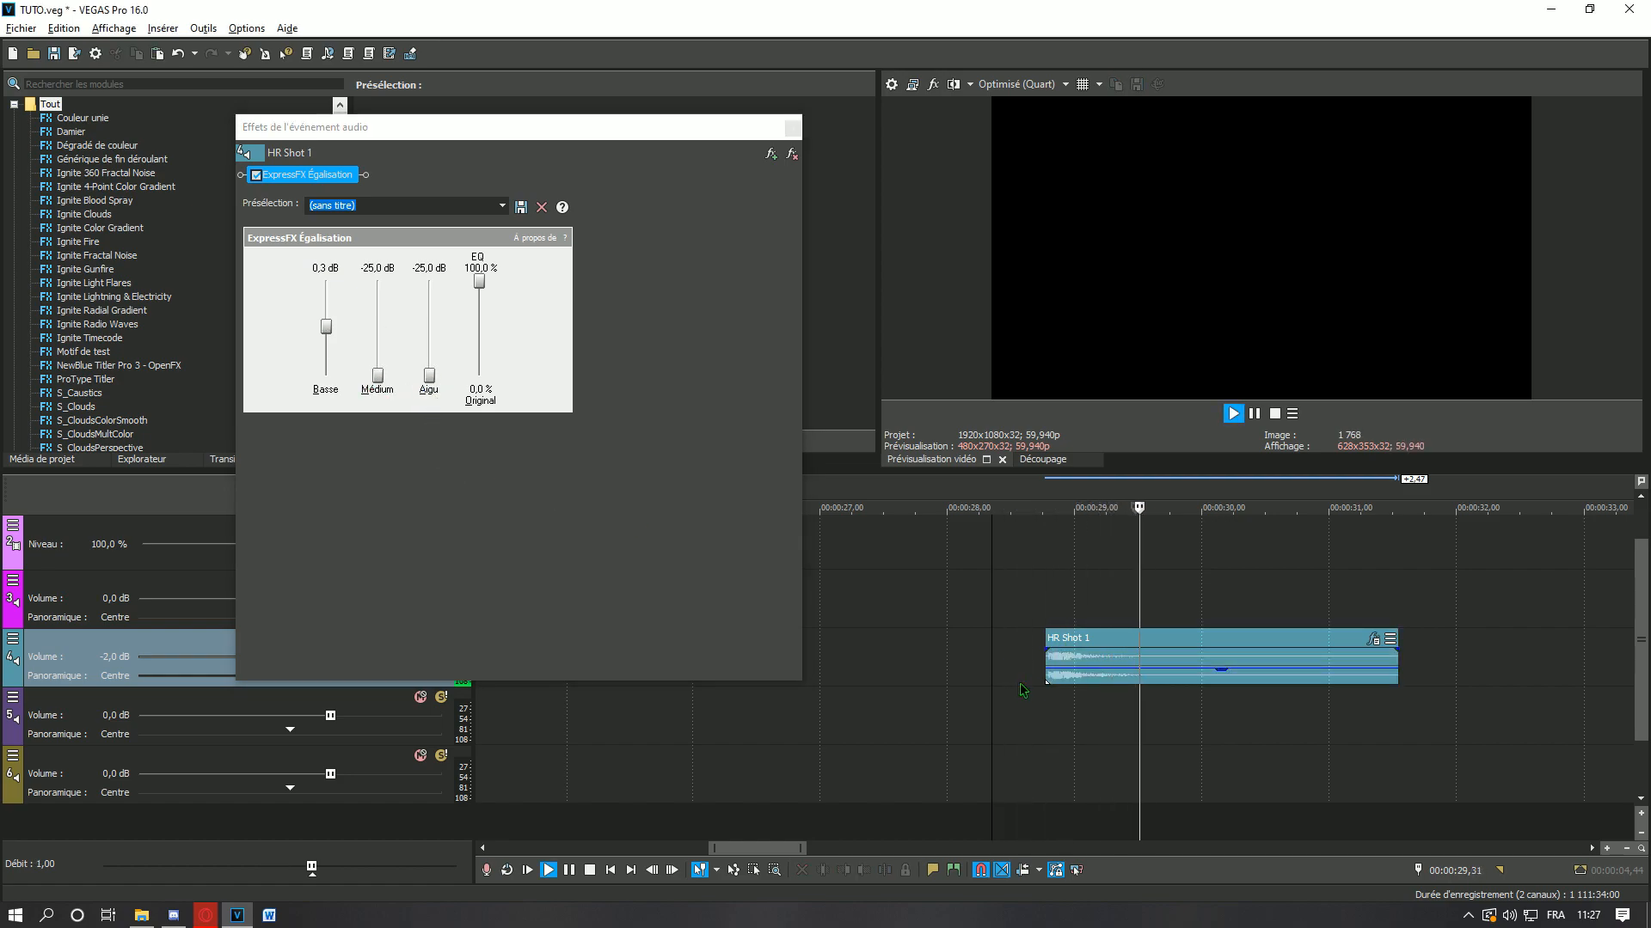
{"action": "key", "text": "space"}
{"action": "left_click", "coordinate": [791, 127]}
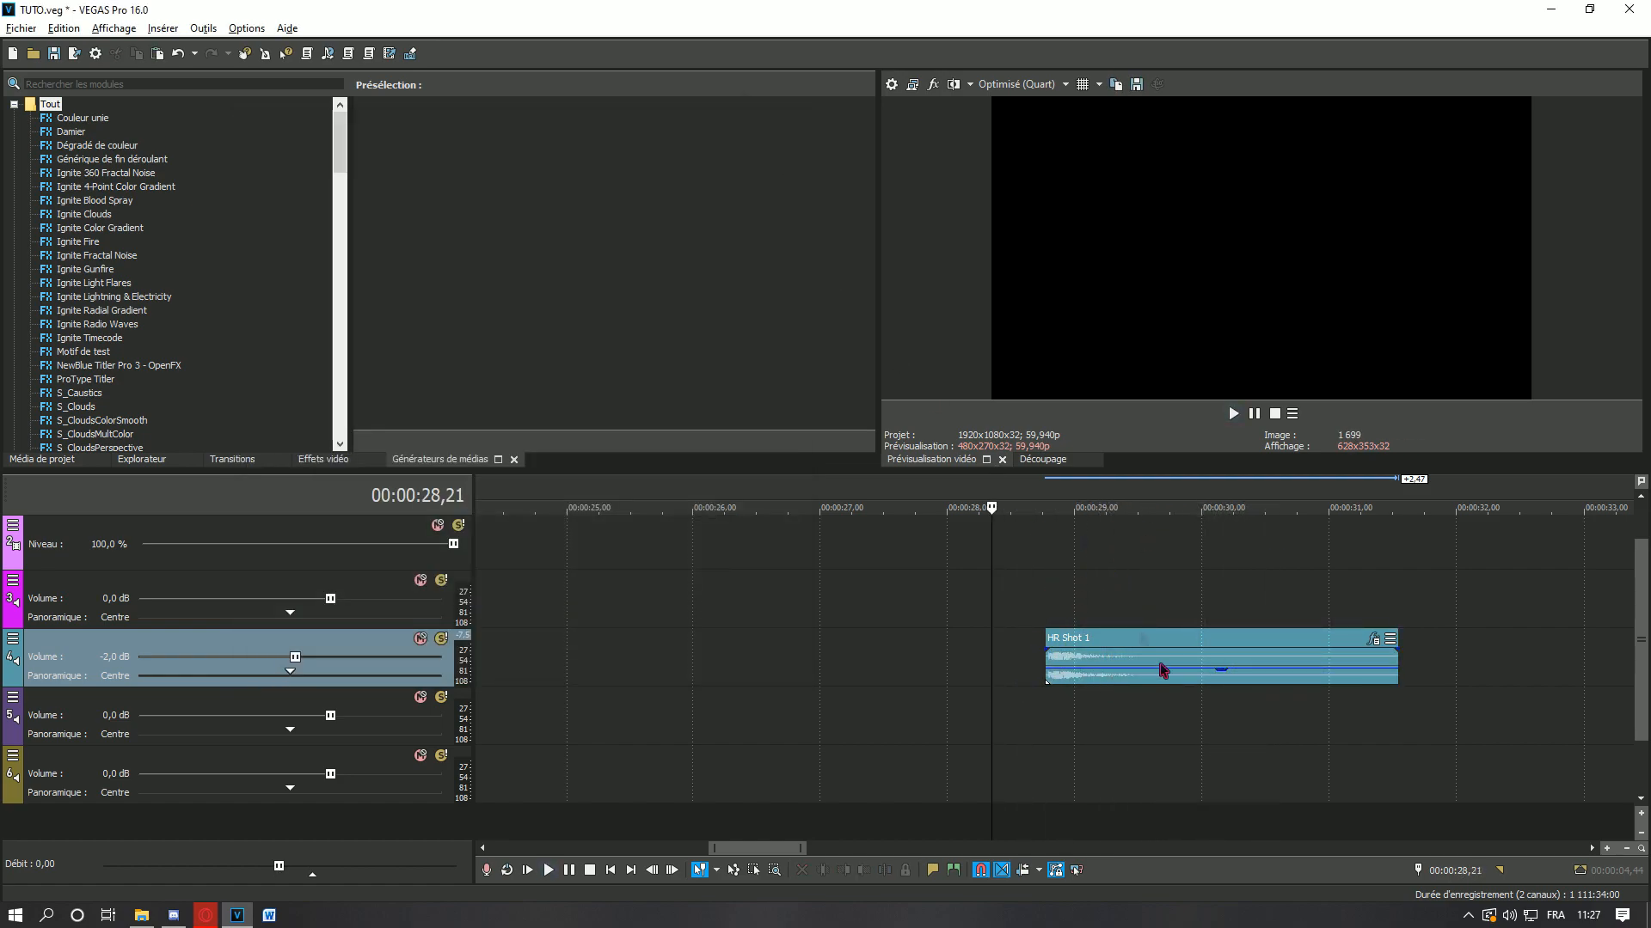
- Move the equalized HR Shot 1 copy into the original's place at the marker near 00:00:05 and play the shot
{"action": "scroll", "coordinate": [714, 738], "scroll_direction": "down", "scroll_amount": 8}
{"action": "left_click", "coordinate": [553, 664]}
{"action": "left_click_drag", "start_coordinate": [843, 677], "coordinate": [543, 658]}
{"action": "left_click", "coordinate": [540, 659]}
{"action": "scroll", "coordinate": [540, 658], "scroll_direction": "up", "scroll_amount": 8}
{"action": "left_click_drag", "start_coordinate": [1063, 661], "coordinate": [1070, 650]}
{"action": "left_click", "coordinate": [1002, 662]}
{"action": "key", "text": "space"}
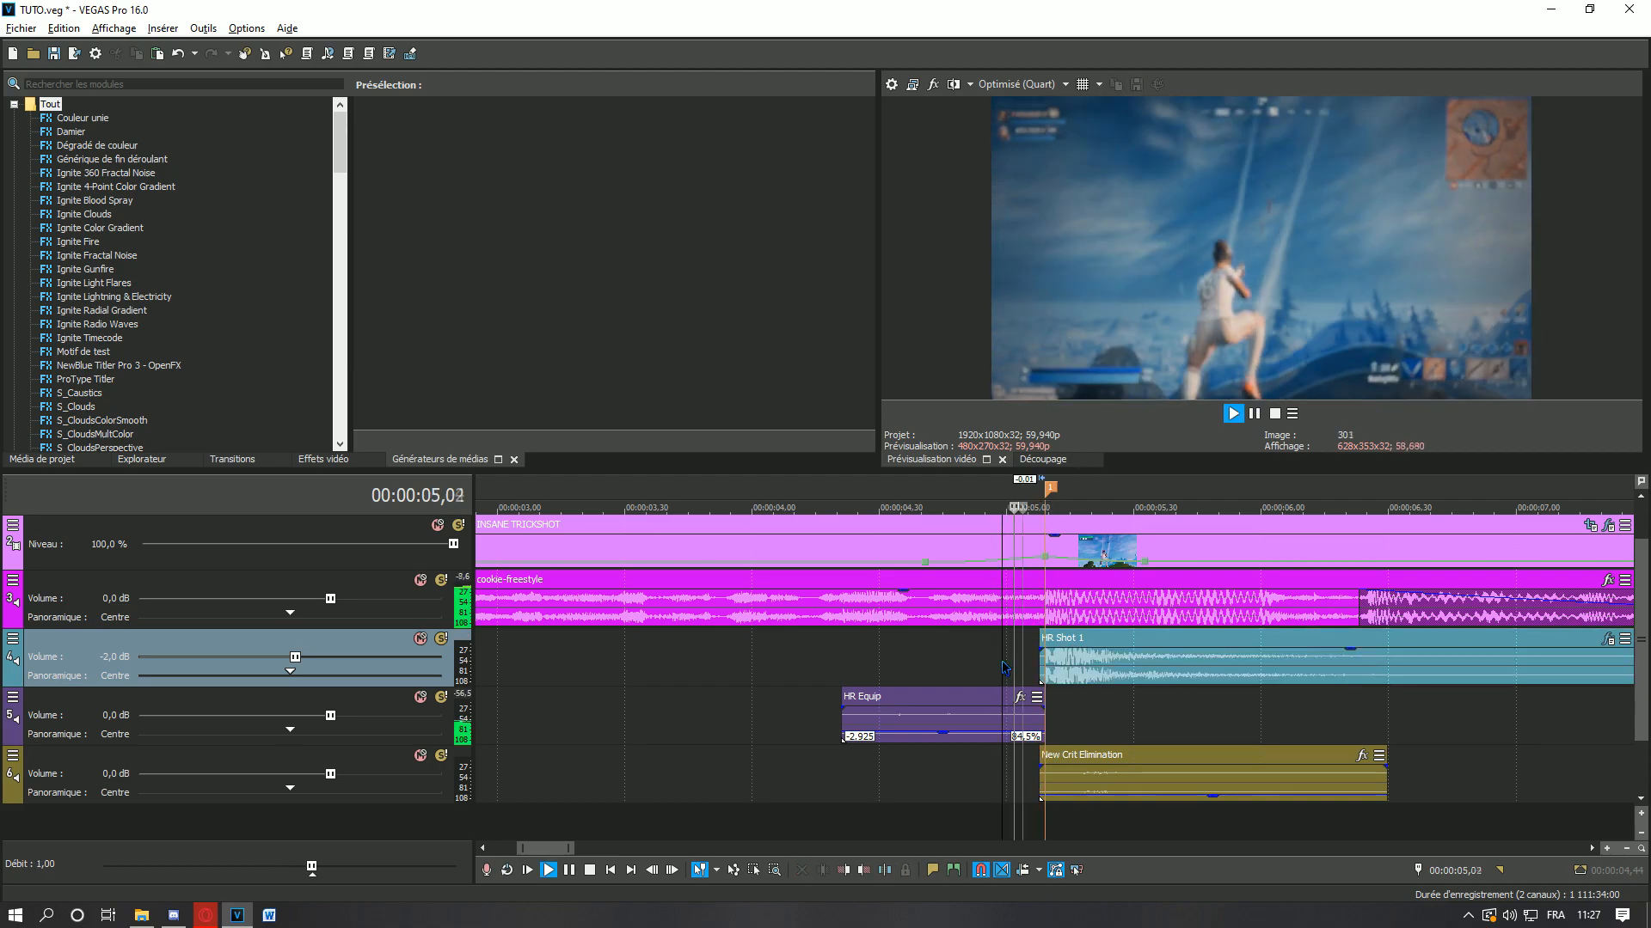
- Replay the passage leading into the HR Shot 1 sound near 00:00:05 and examine the start of its waveform
{"action": "key", "text": "space"}
{"action": "left_click", "coordinate": [897, 674]}
{"action": "key", "text": "space"}
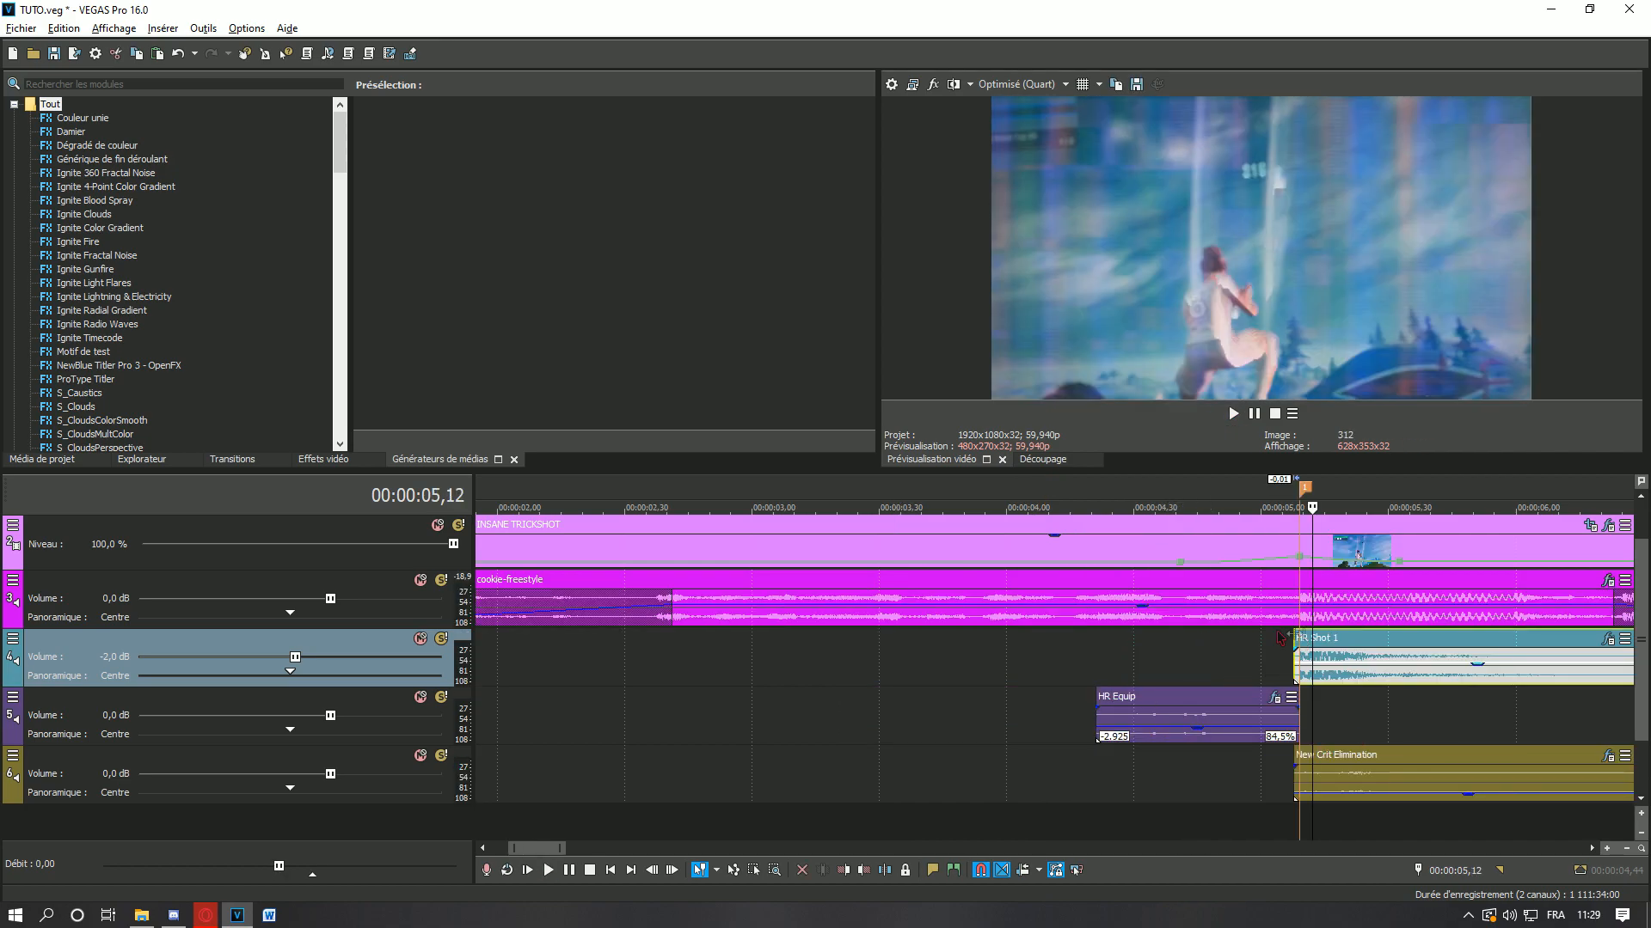
{"action": "scroll", "coordinate": [1279, 641], "scroll_direction": "down", "scroll_amount": 4}
{"action": "scroll", "coordinate": [1096, 700], "scroll_direction": "up", "scroll_amount": 4}
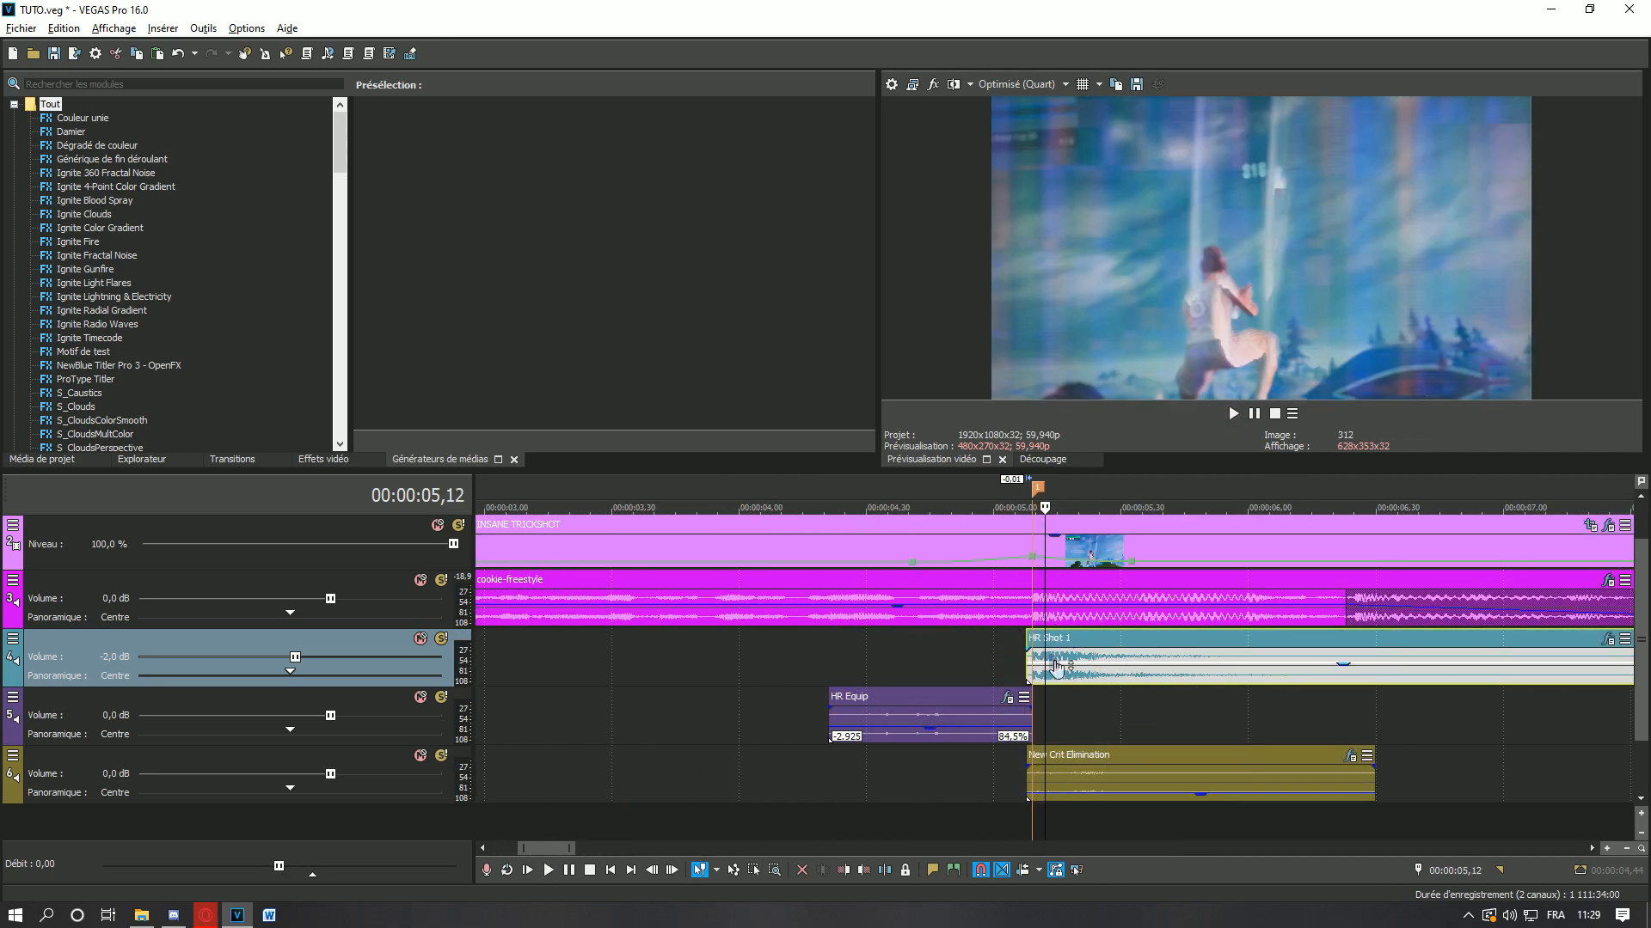
{"action": "scroll", "coordinate": [1092, 644], "scroll_direction": "up", "scroll_amount": 5}
{"action": "scroll", "coordinate": [1122, 651], "scroll_direction": "down", "scroll_amount": 4}
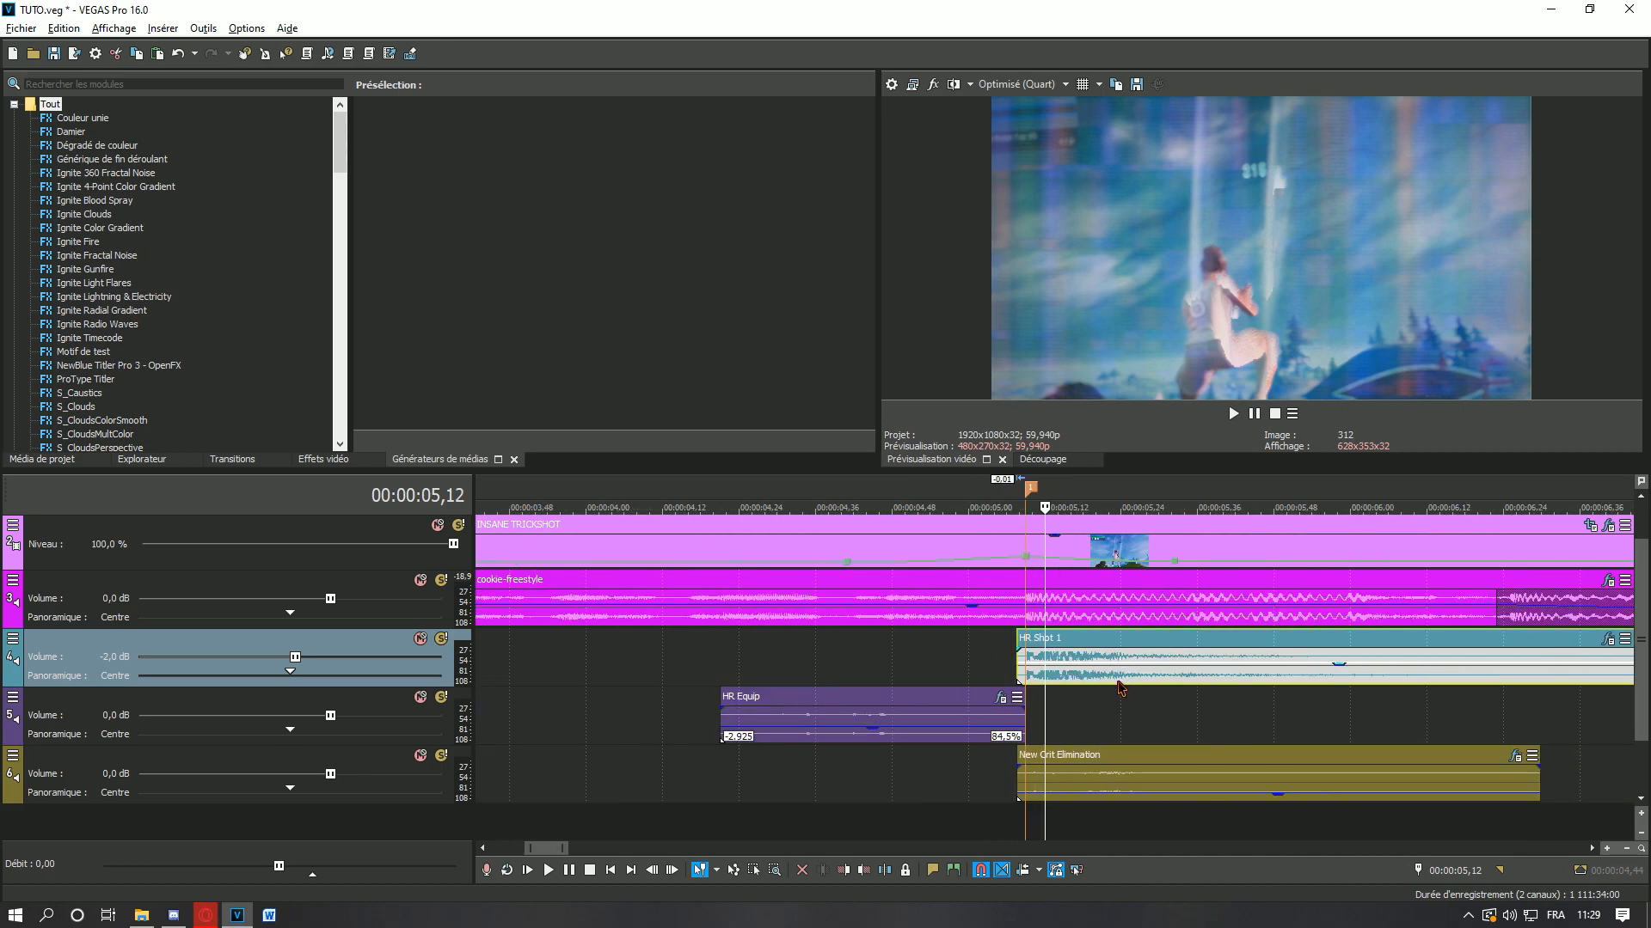
{"action": "scroll", "coordinate": [1120, 687], "scroll_direction": "down", "scroll_amount": 3}
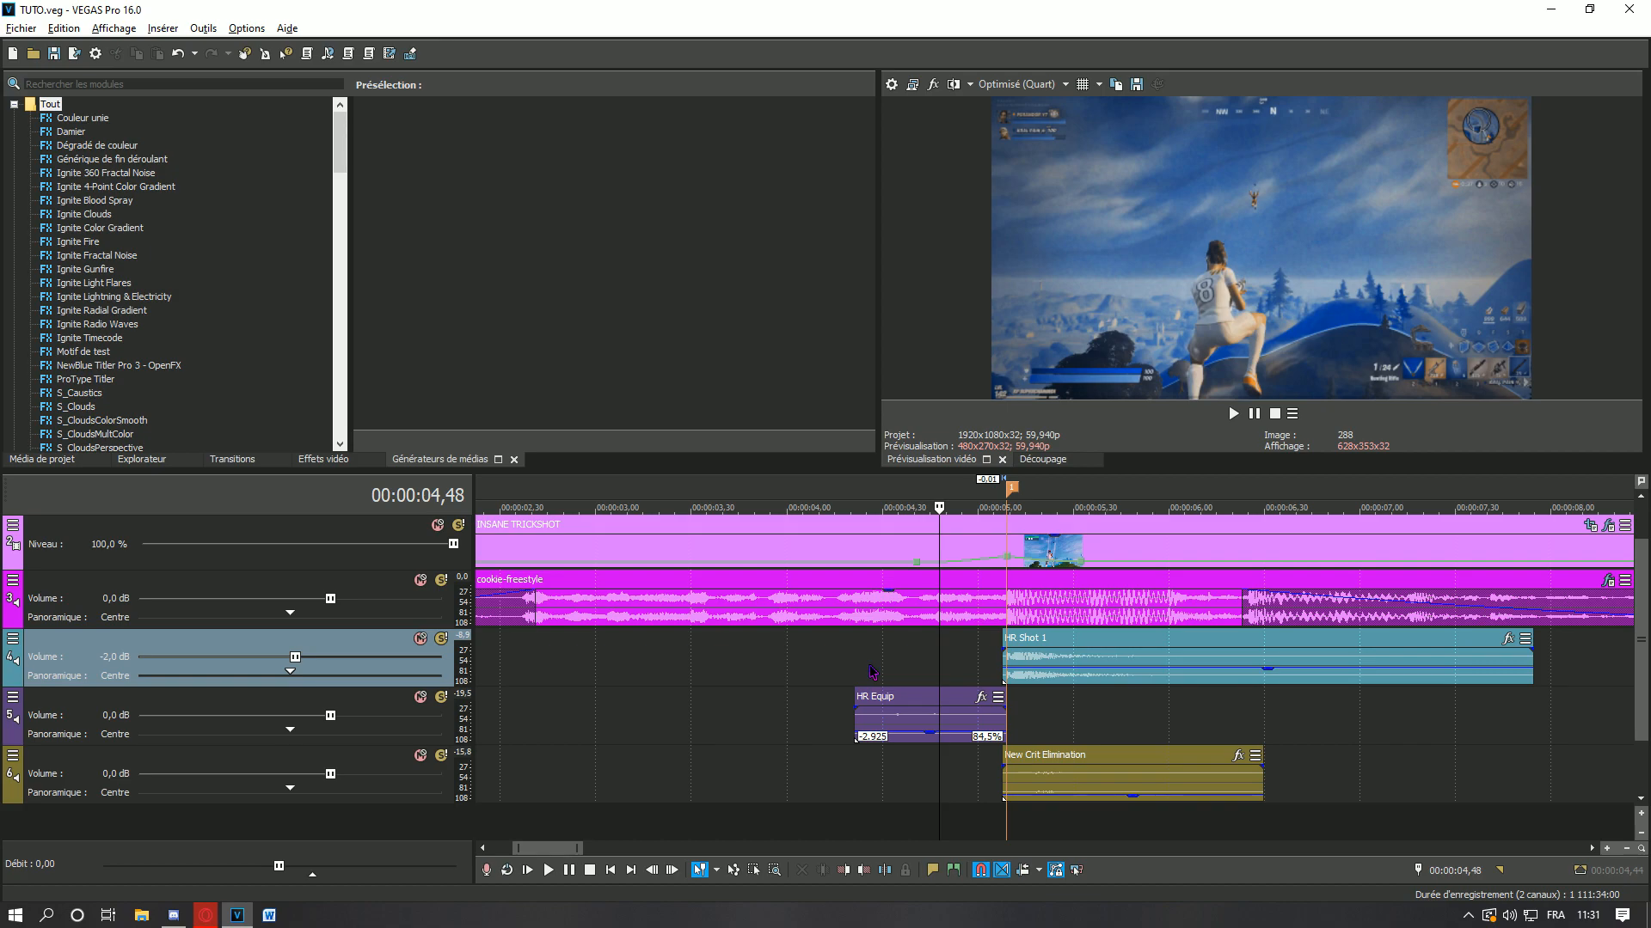
{"action": "left_click", "coordinate": [1021, 663]}
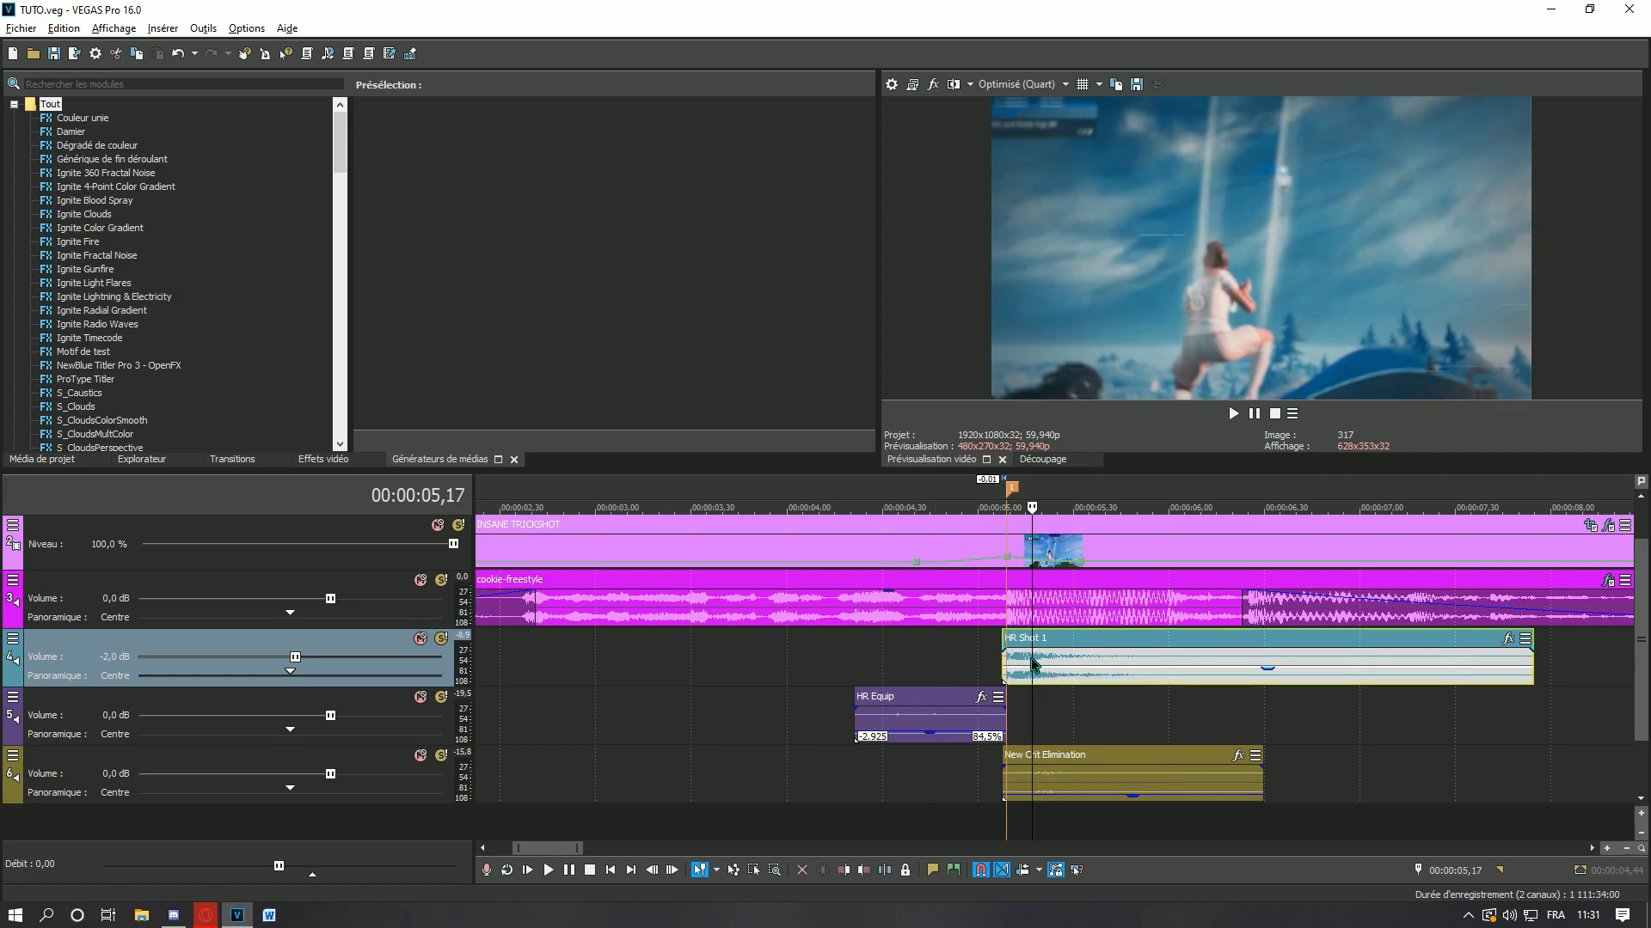
{"action": "left_click", "coordinate": [936, 649]}
{"action": "scroll", "coordinate": [1038, 636], "scroll_direction": "up", "scroll_amount": 2}
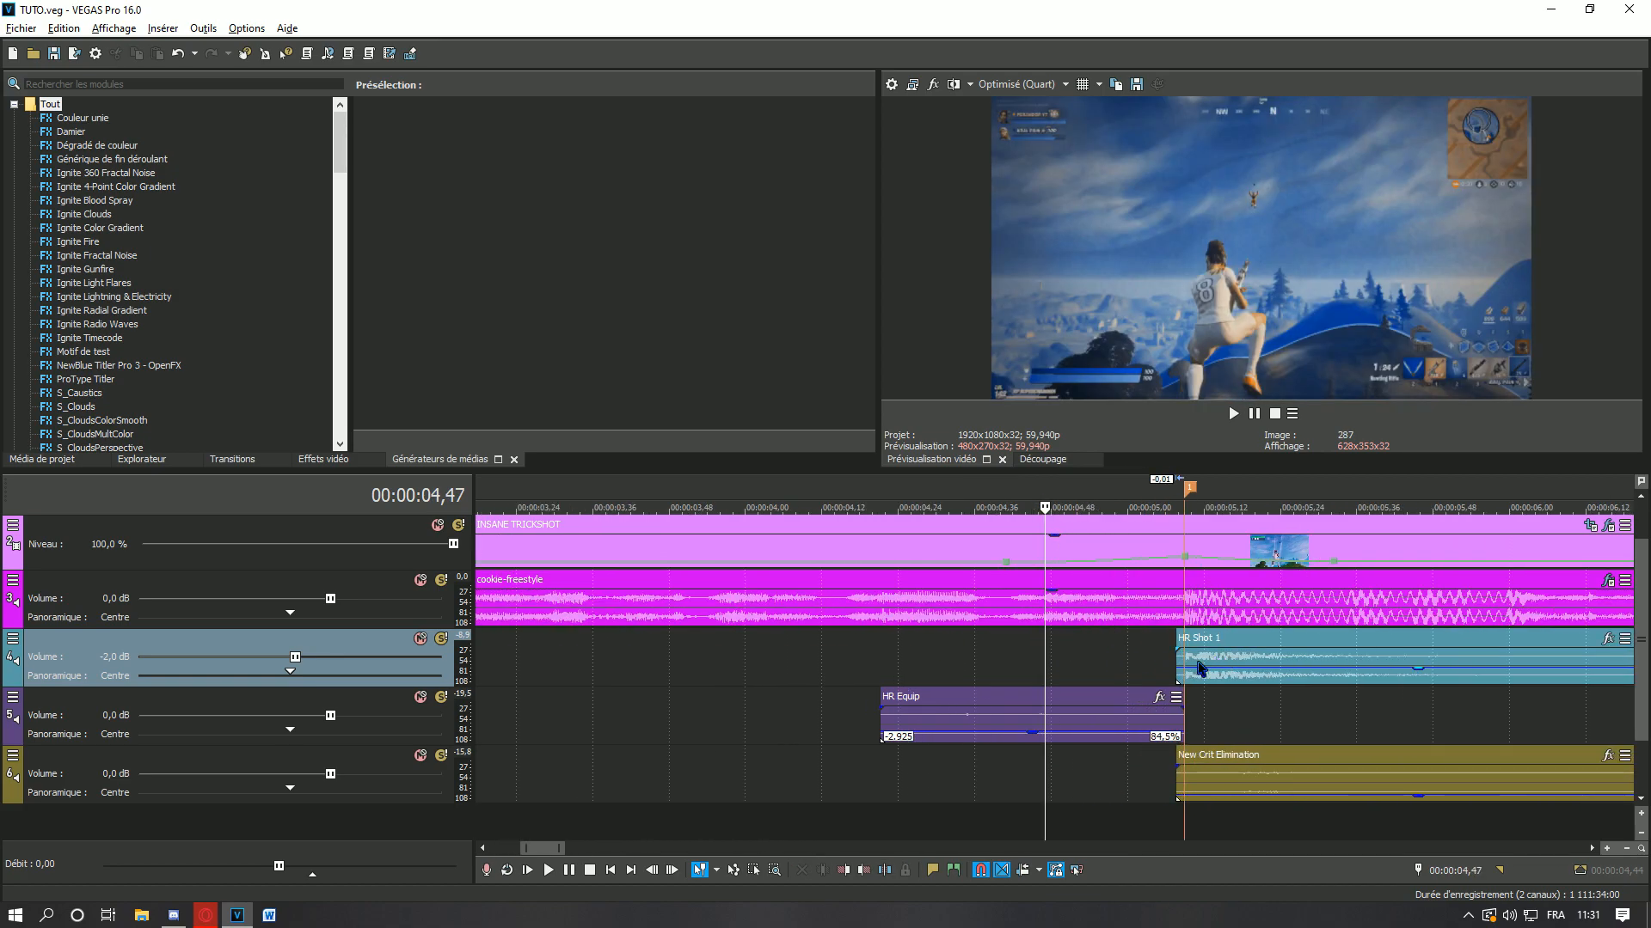
- Copy the HR Shot 1 event and paste it on the same track in the empty area at 00:00:26,21
{"action": "left_click", "coordinate": [1203, 668]}
{"action": "scroll", "coordinate": [1203, 668], "scroll_direction": "down", "scroll_amount": 4}
{"action": "scroll", "coordinate": [1012, 655], "scroll_direction": "up", "scroll_amount": 7}
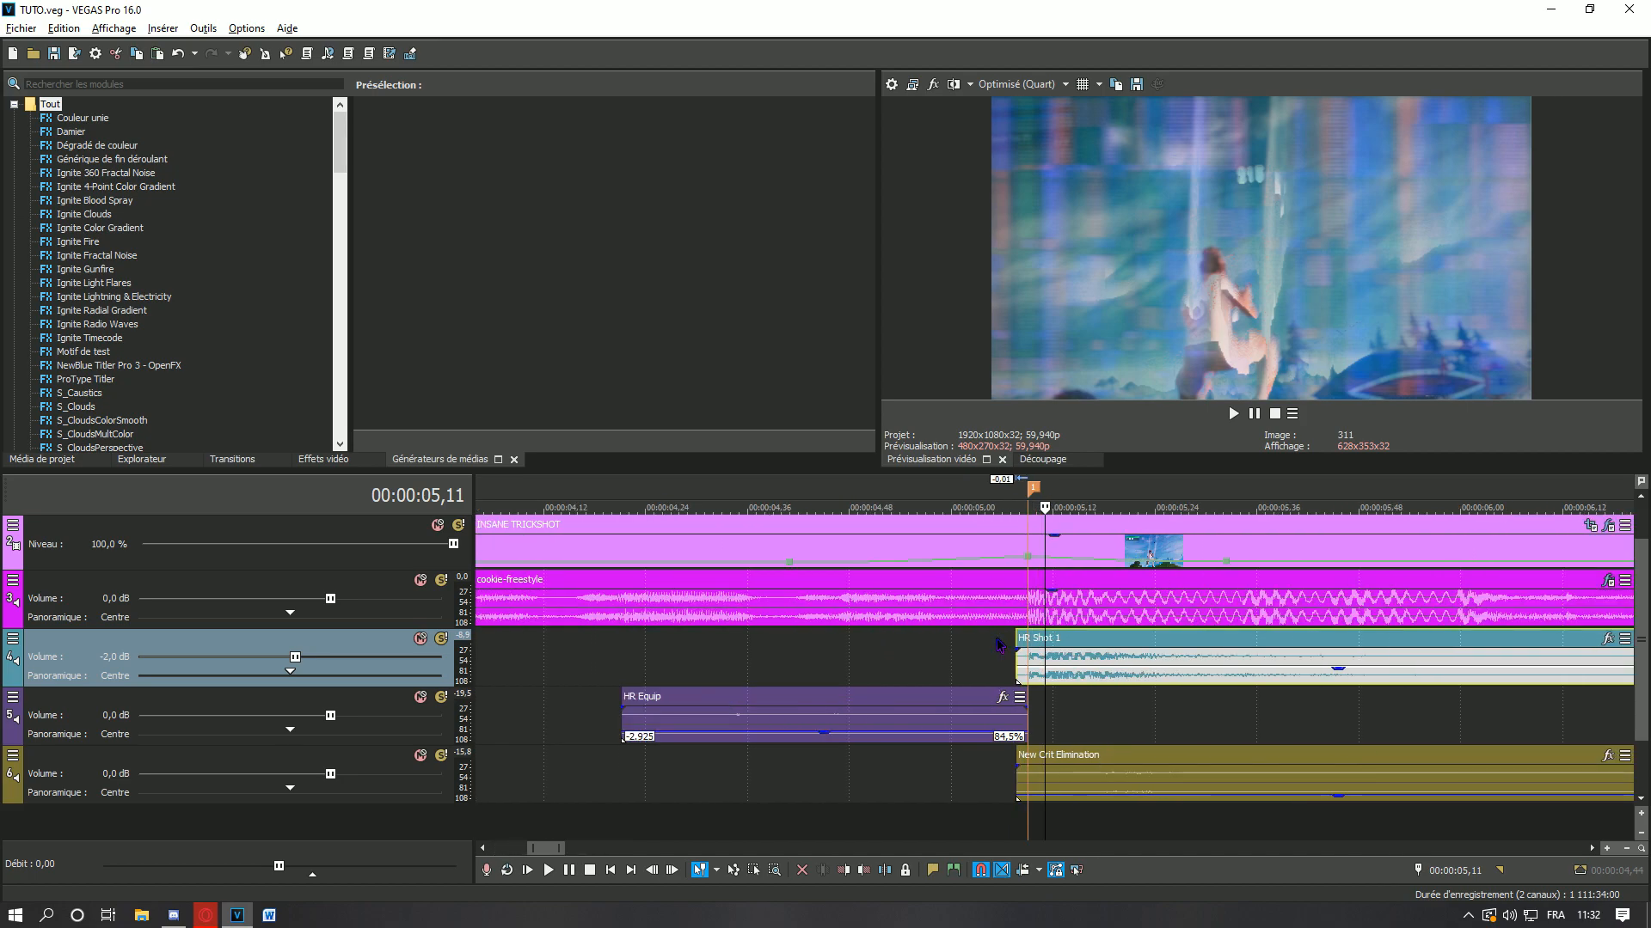
{"action": "scroll", "coordinate": [1004, 654], "scroll_direction": "down", "scroll_amount": 11}
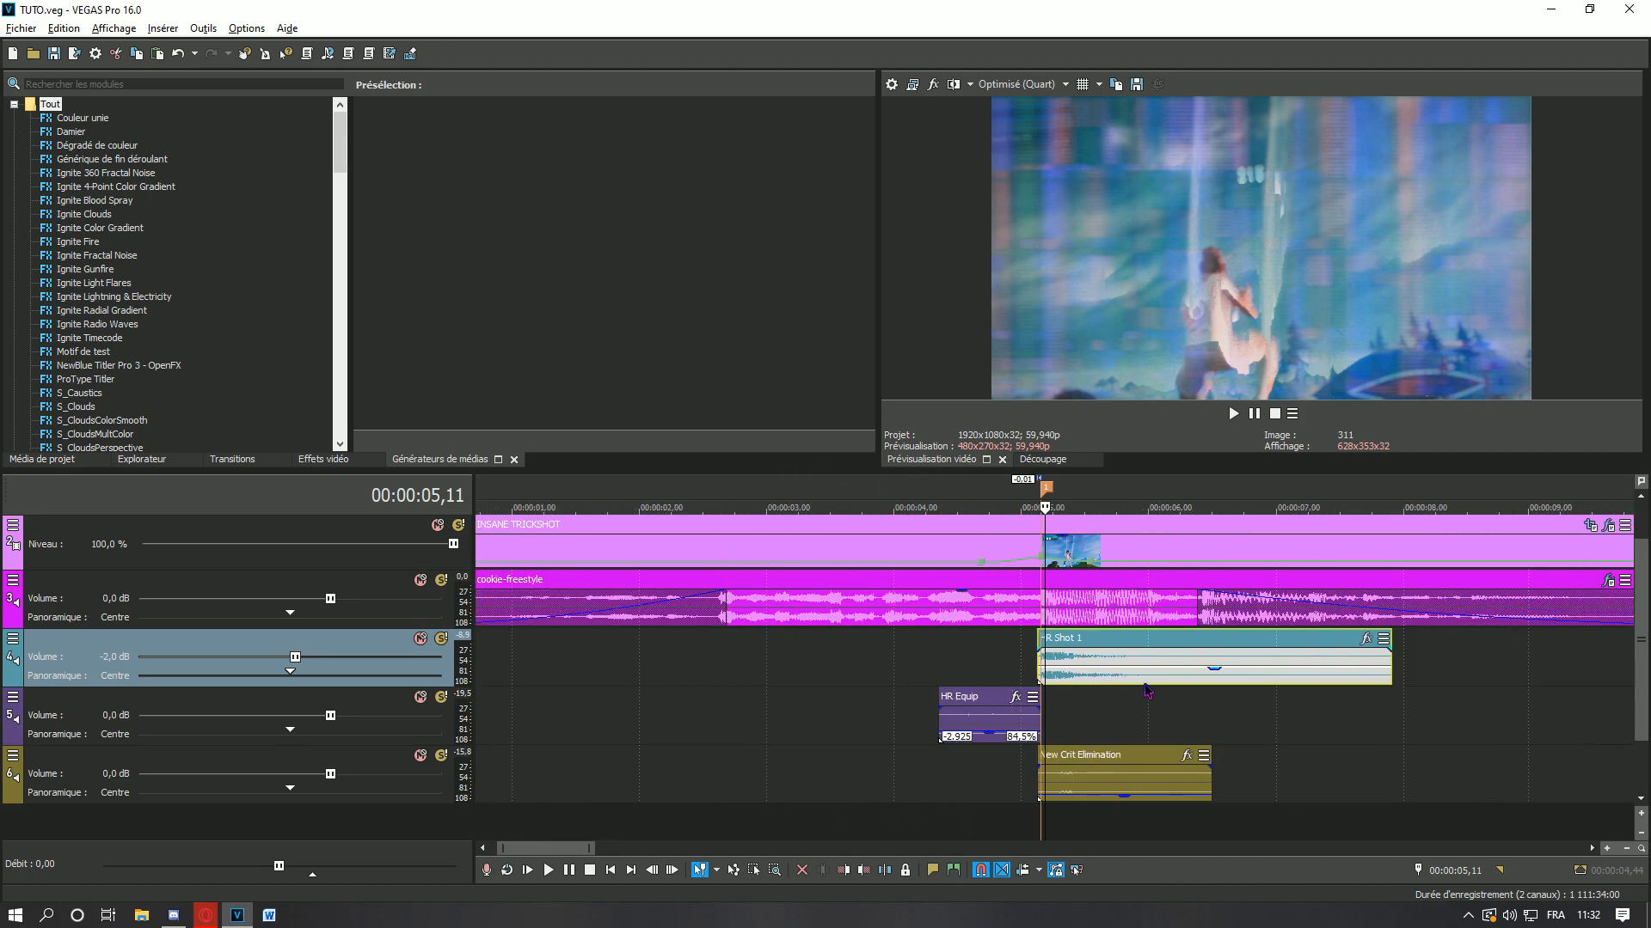
{"action": "left_click", "coordinate": [1106, 661]}
{"action": "key", "text": "ctrl+v"}
{"action": "left_click", "coordinate": [1110, 668]}
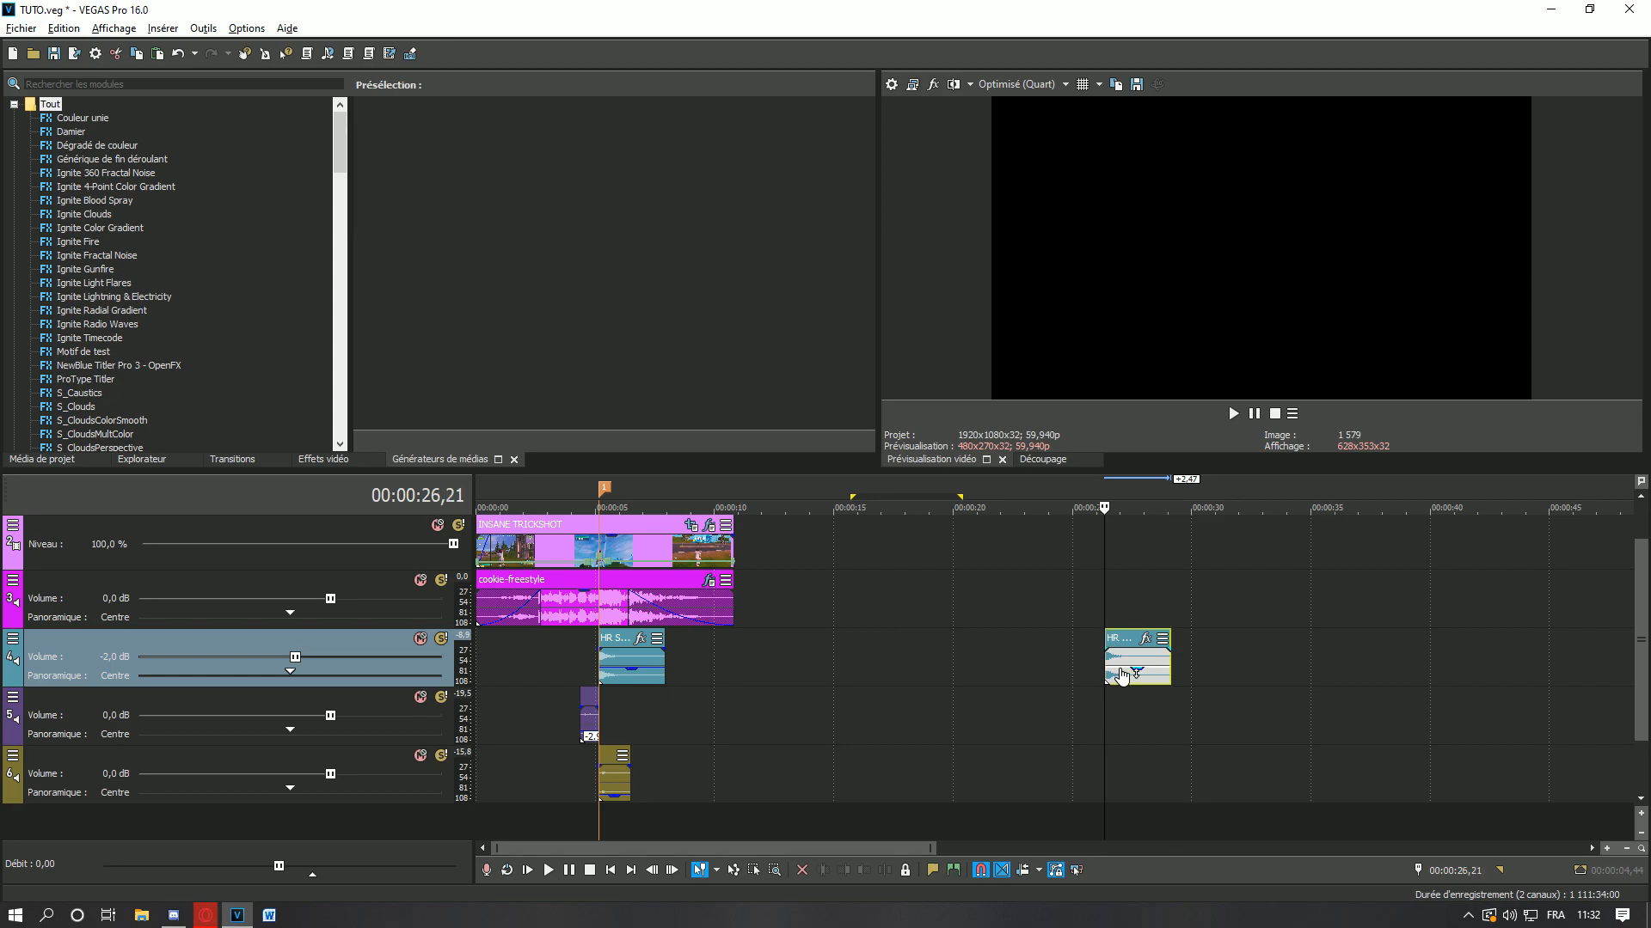
- Raise the pasted HR Shot 1 event's gain line to its maximum and play the sound
{"action": "scroll", "coordinate": [1117, 671], "scroll_direction": "up", "scroll_amount": 6}
{"action": "left_click_drag", "start_coordinate": [1269, 669], "coordinate": [1265, 645]}
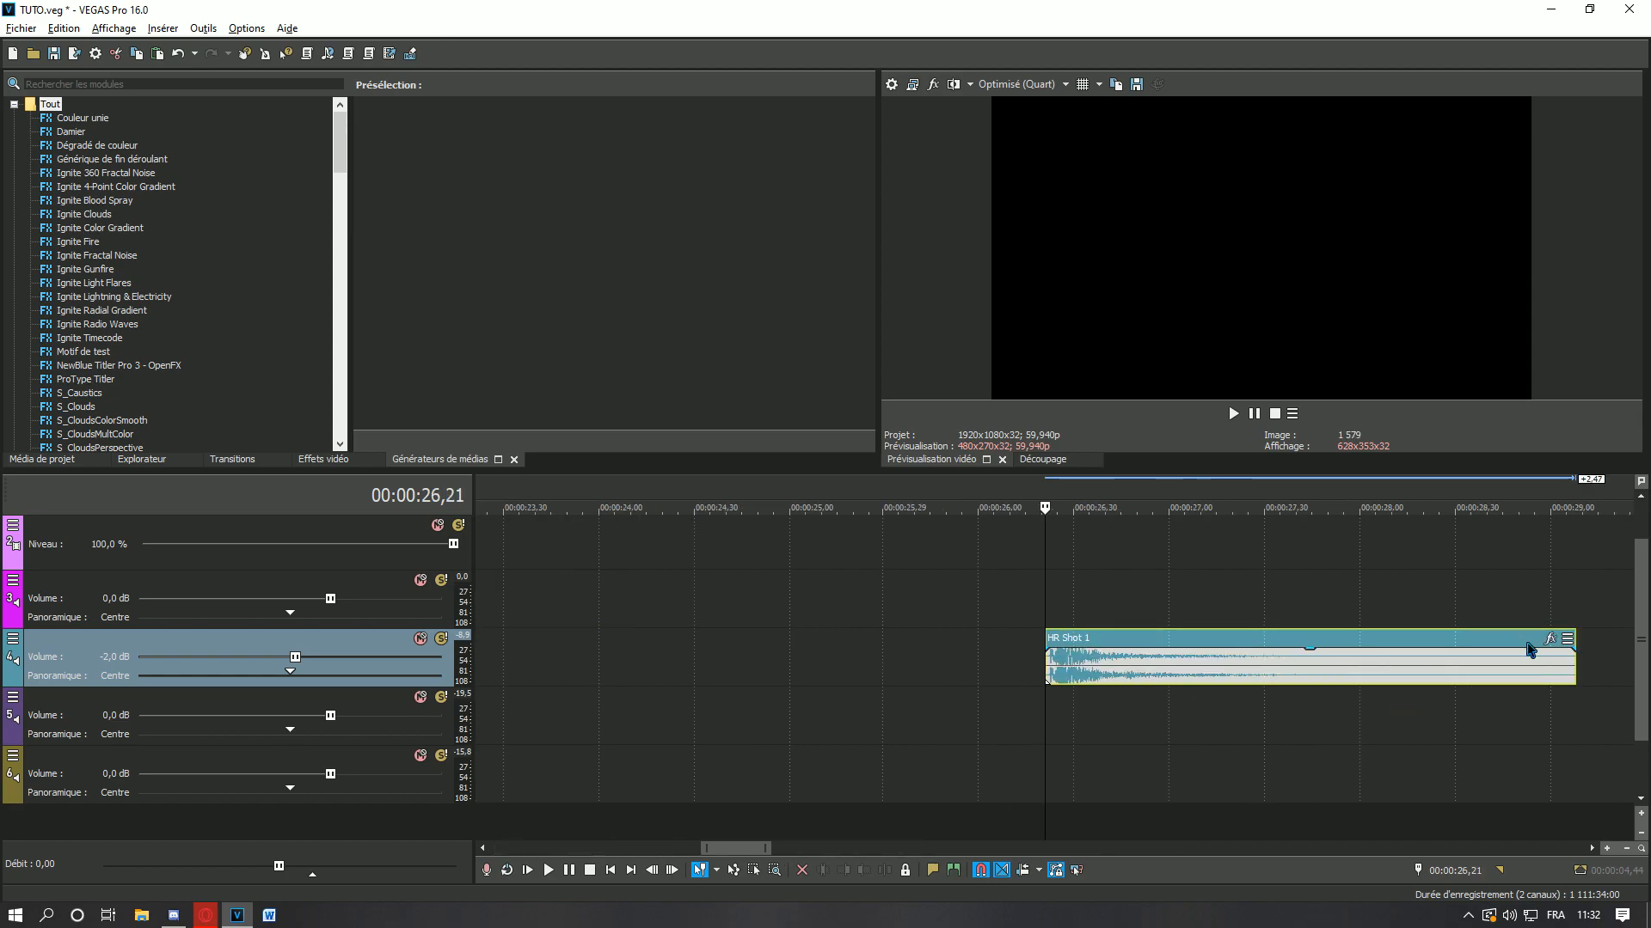
{"action": "scroll", "coordinate": [1014, 697], "scroll_direction": "down", "scroll_amount": 4}
{"action": "key", "text": "space"}
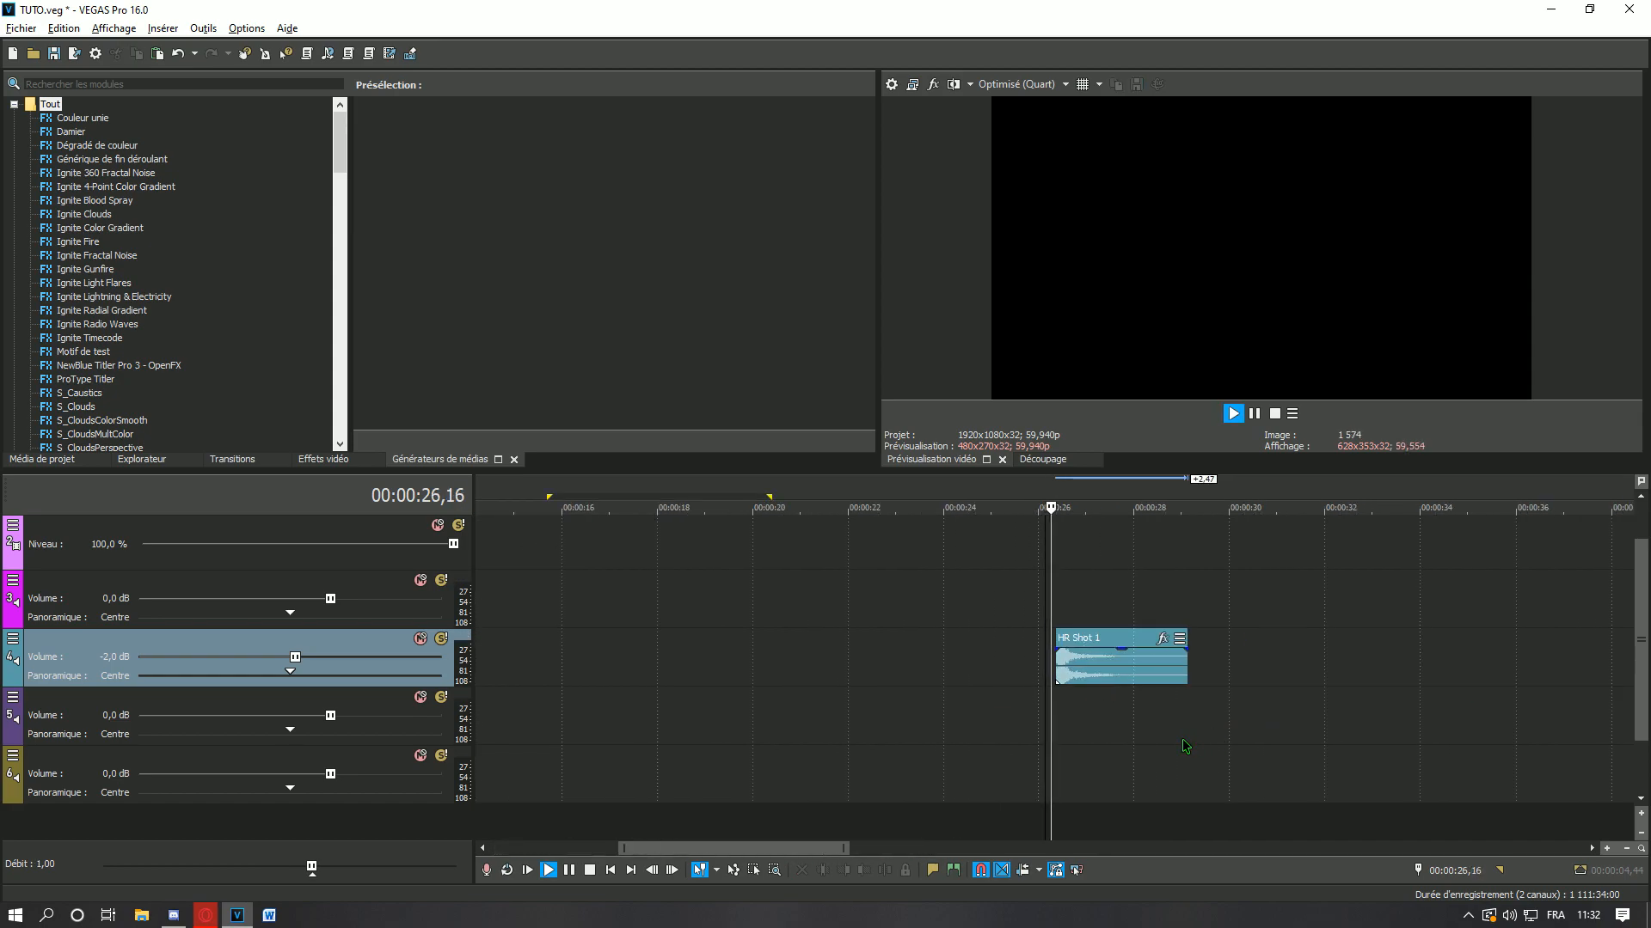
{"action": "key", "text": "space"}
- Set the pasted HR Shot 1 event's time stretch method to élastique and enable Verrouiller pour étirer in its properties
{"action": "left_click", "coordinate": [1062, 668]}
{"action": "scroll", "coordinate": [1263, 703], "scroll_direction": "up", "scroll_amount": 3}
{"action": "right_click", "coordinate": [1082, 675]}
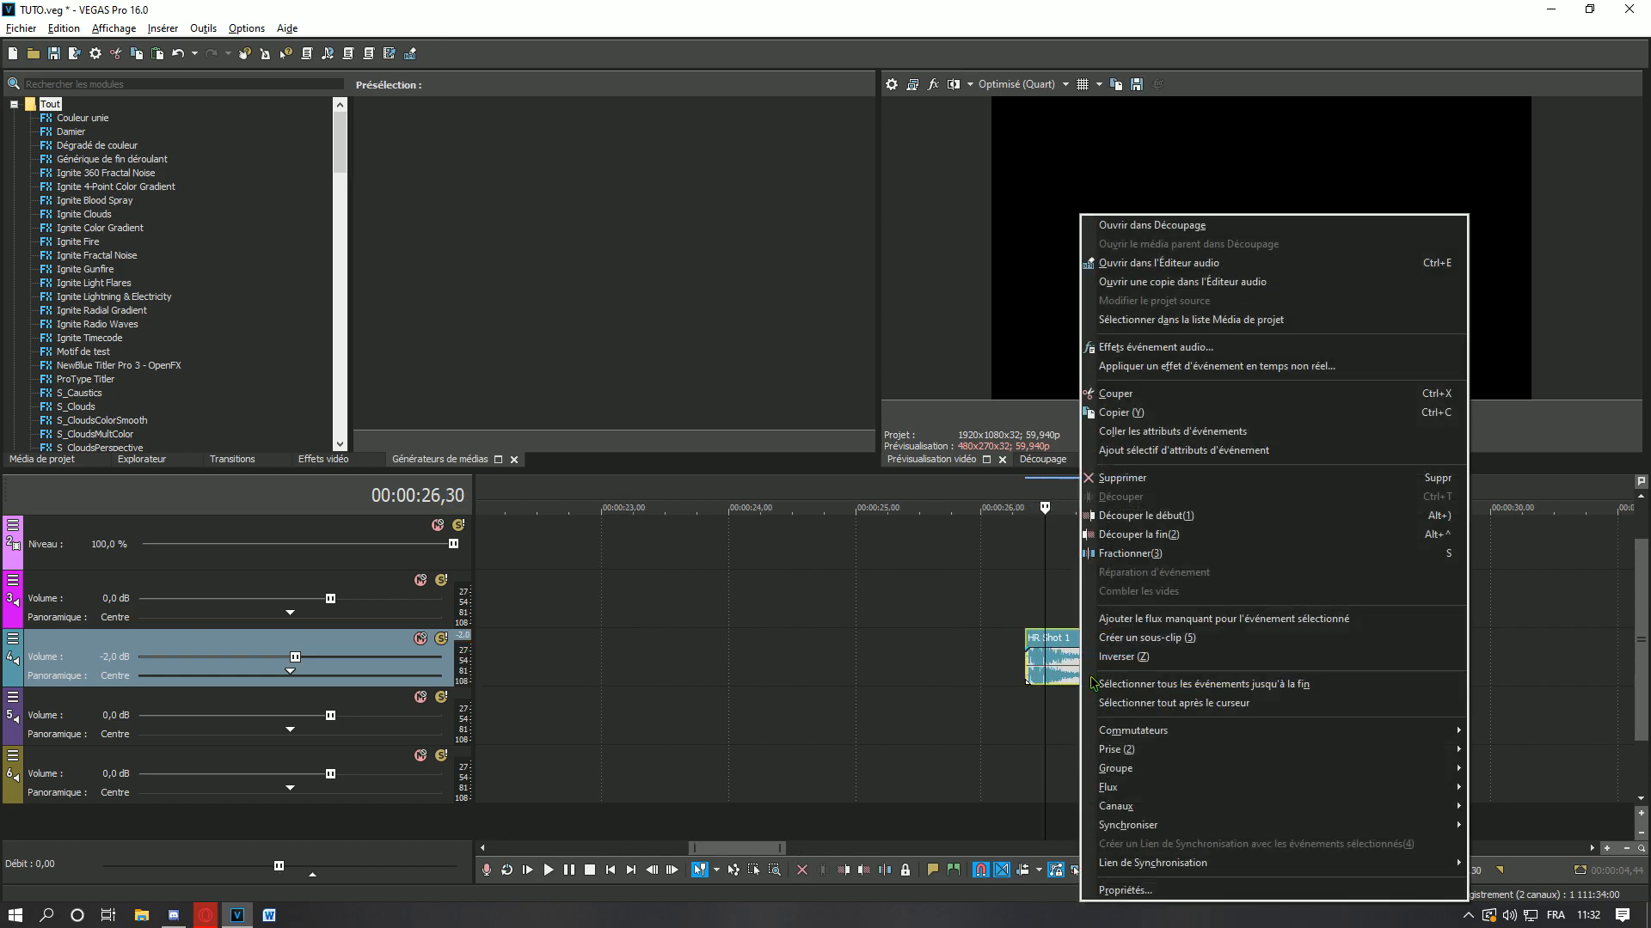
{"action": "left_click", "coordinate": [1143, 892]}
{"action": "left_click_drag", "start_coordinate": [769, 147], "coordinate": [427, 142]}
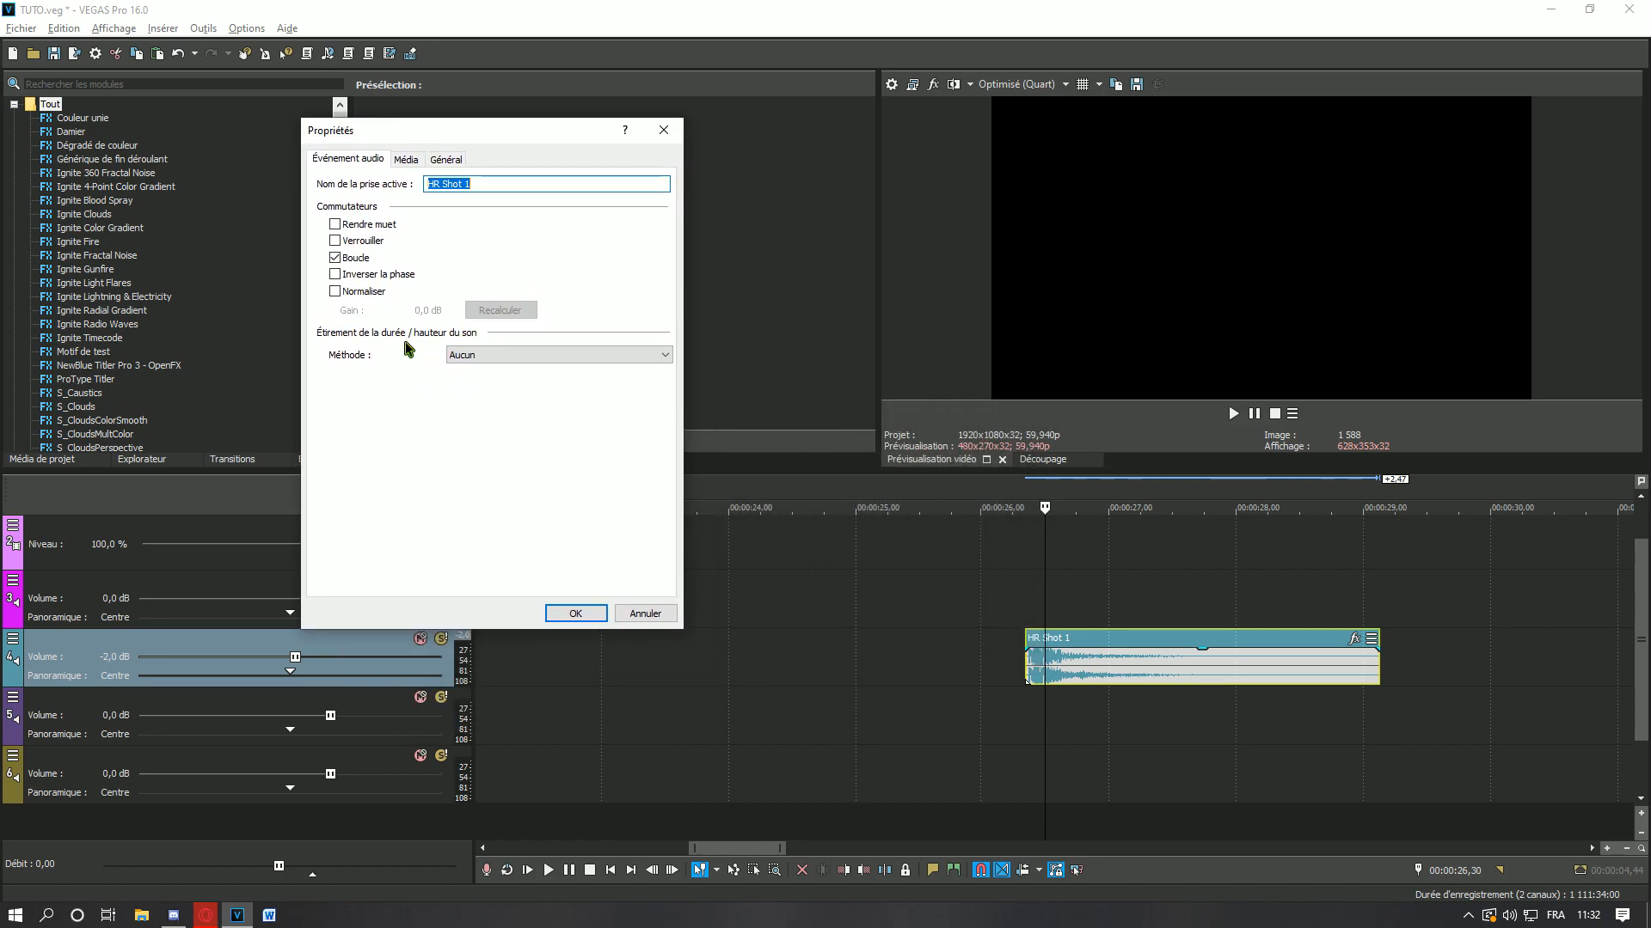
{"action": "left_click", "coordinate": [472, 355]}
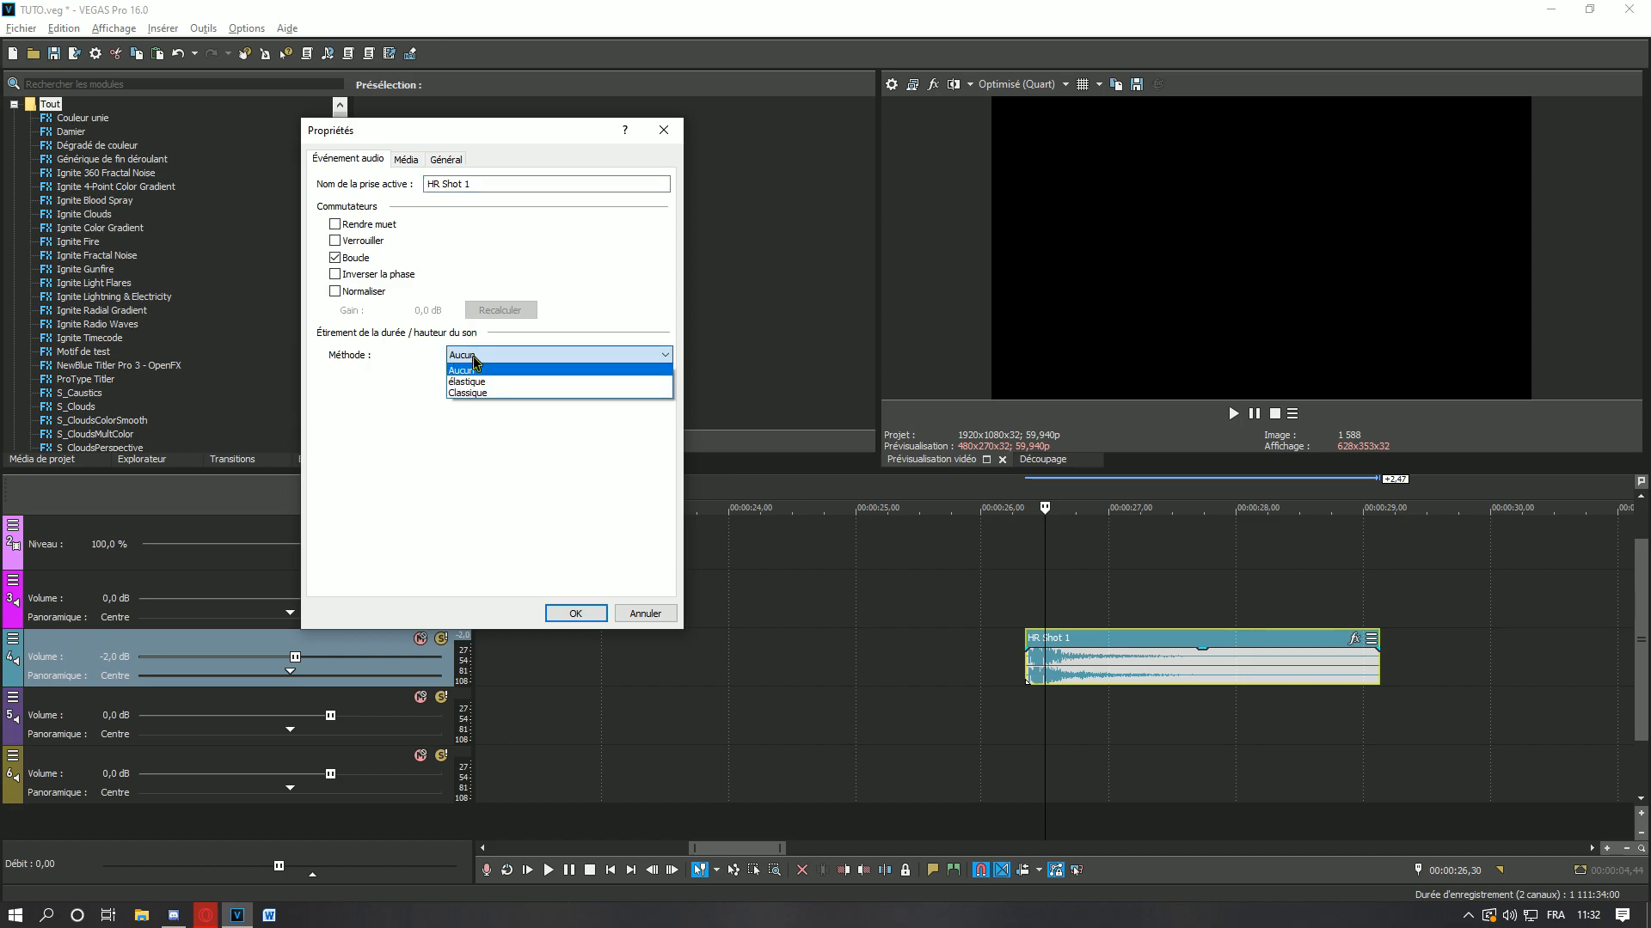
{"action": "left_click", "coordinate": [472, 383]}
{"action": "left_click", "coordinate": [459, 445]}
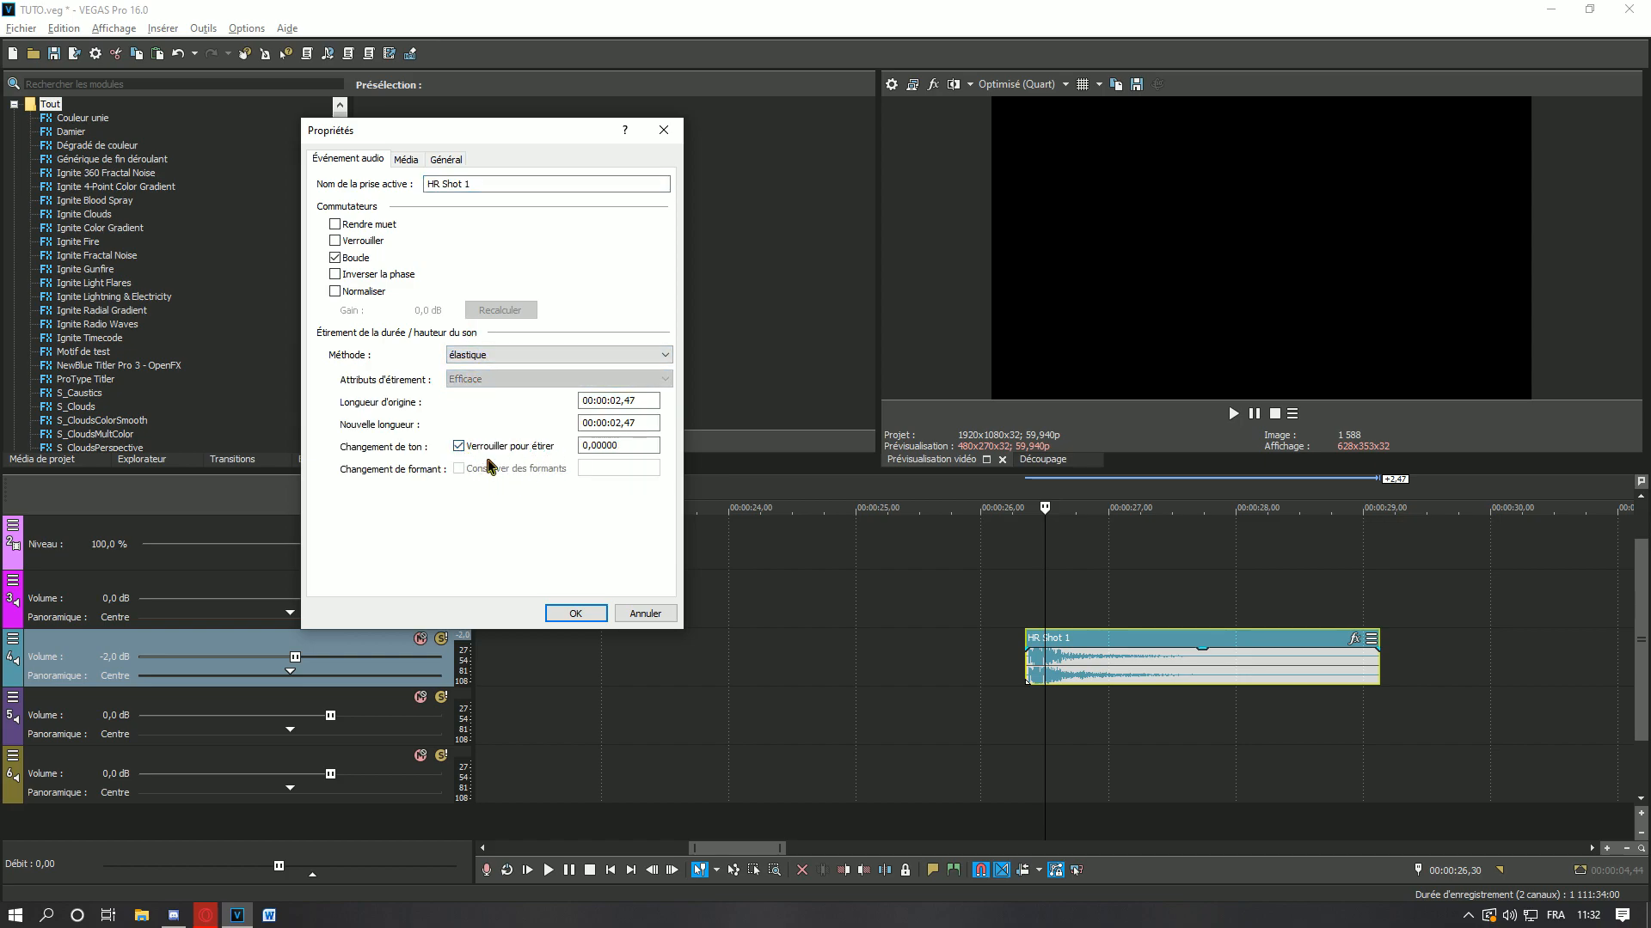
{"action": "left_click", "coordinate": [575, 613]}
- Stretch the end of the pasted HR Shot 1 event by 2,02 seconds, to 57,7 % speed
{"action": "left_click", "coordinate": [1156, 676]}
{"action": "scroll", "coordinate": [1161, 677], "scroll_direction": "down", "scroll_amount": 3}
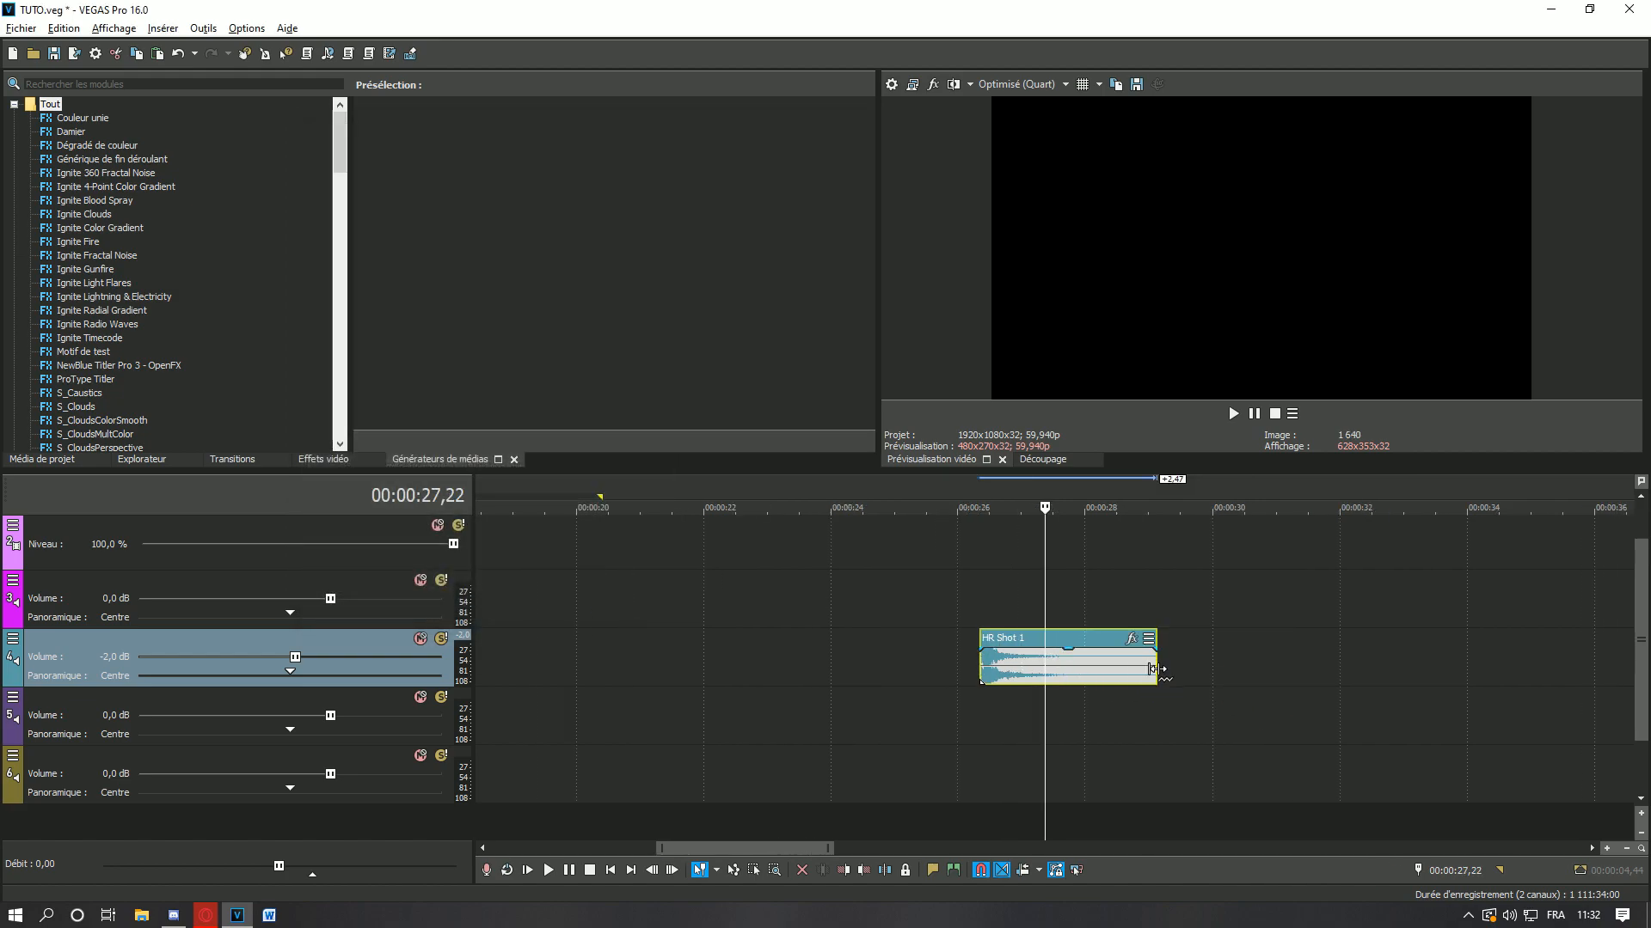
{"action": "left_click_drag", "start_coordinate": [1156, 670], "coordinate": [1283, 676]}
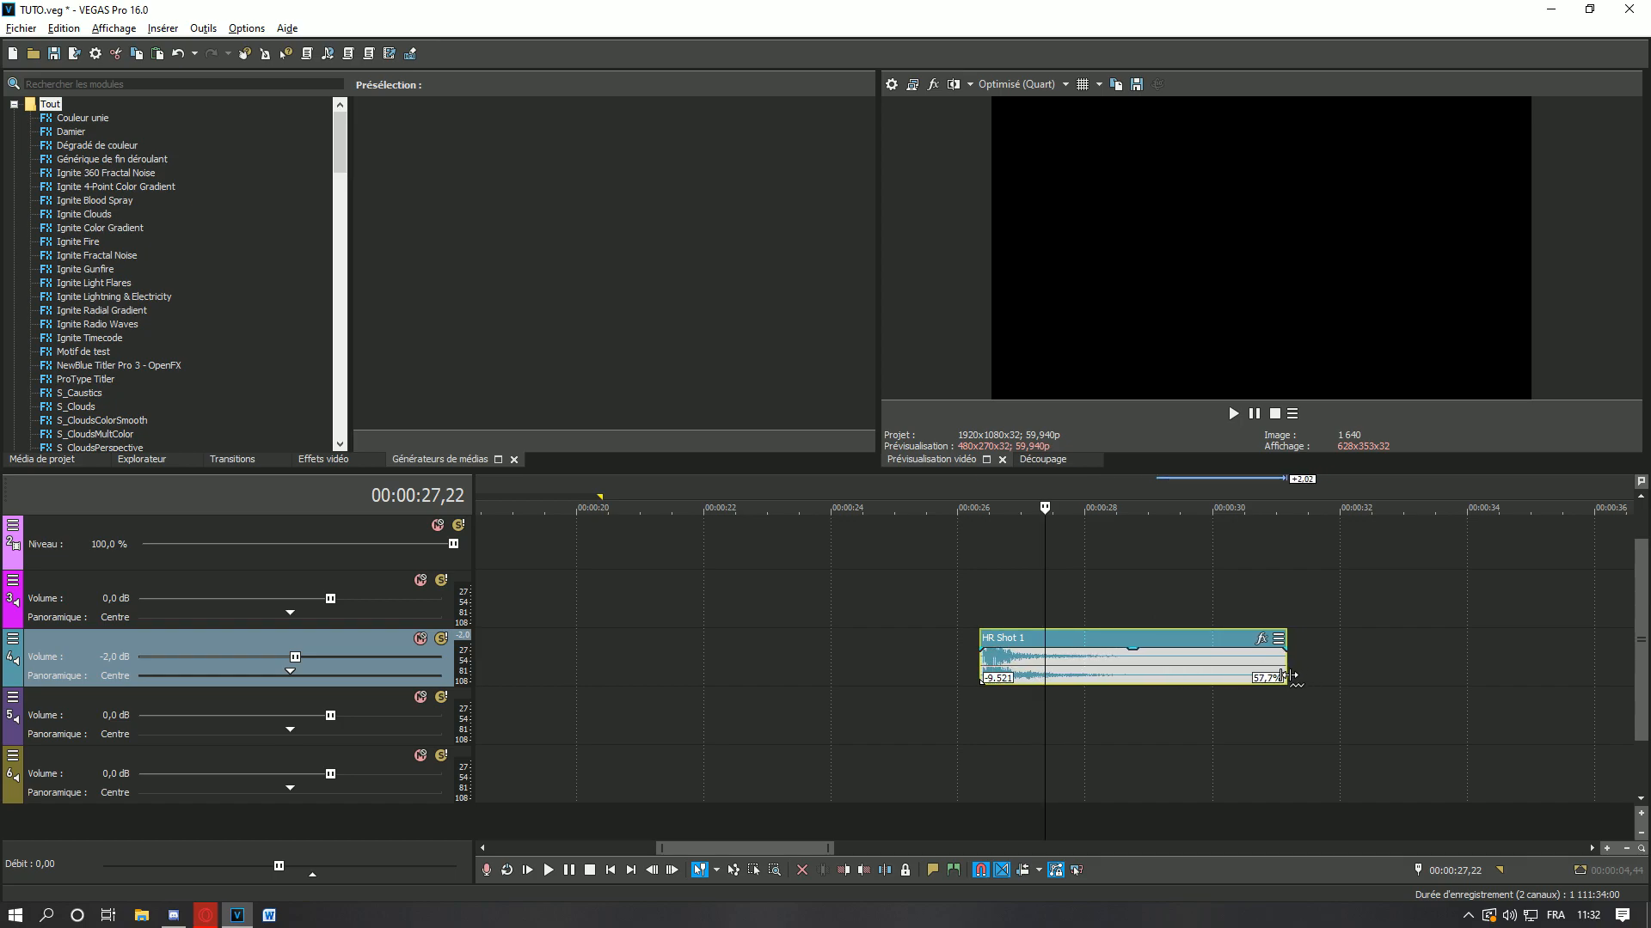
- Play the stretched HR Shot 1 copy over a time range from 00:00:25,25 to 00:00:32,35
{"action": "left_click_drag", "start_coordinate": [924, 694], "coordinate": [1376, 700]}
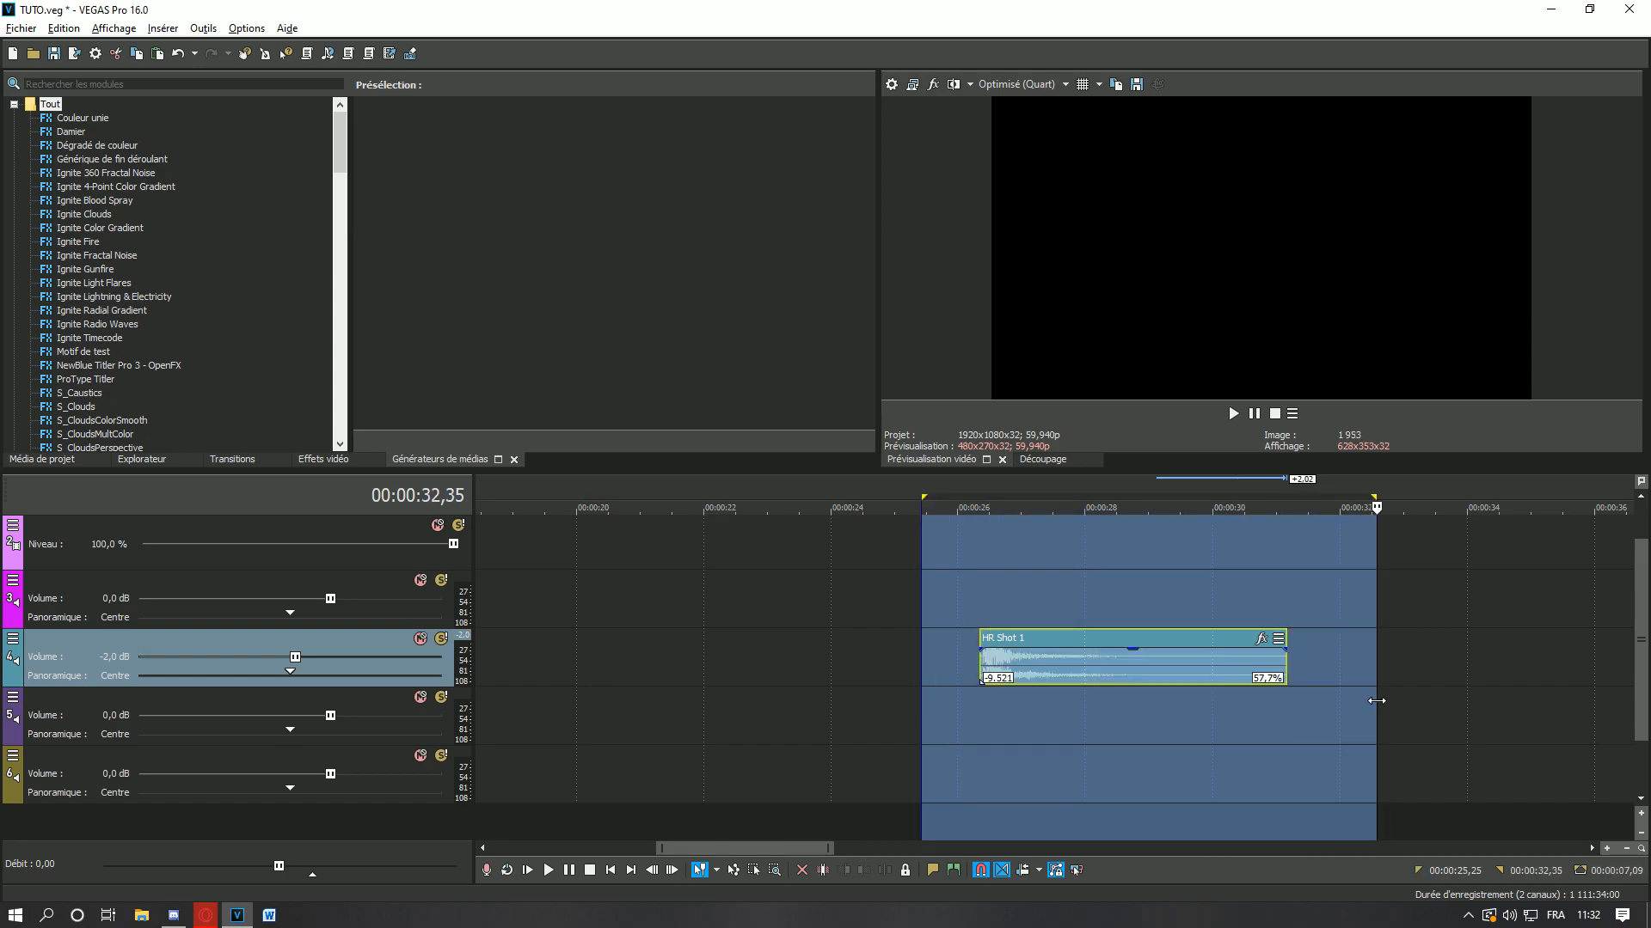
{"action": "left_click", "coordinate": [1256, 420]}
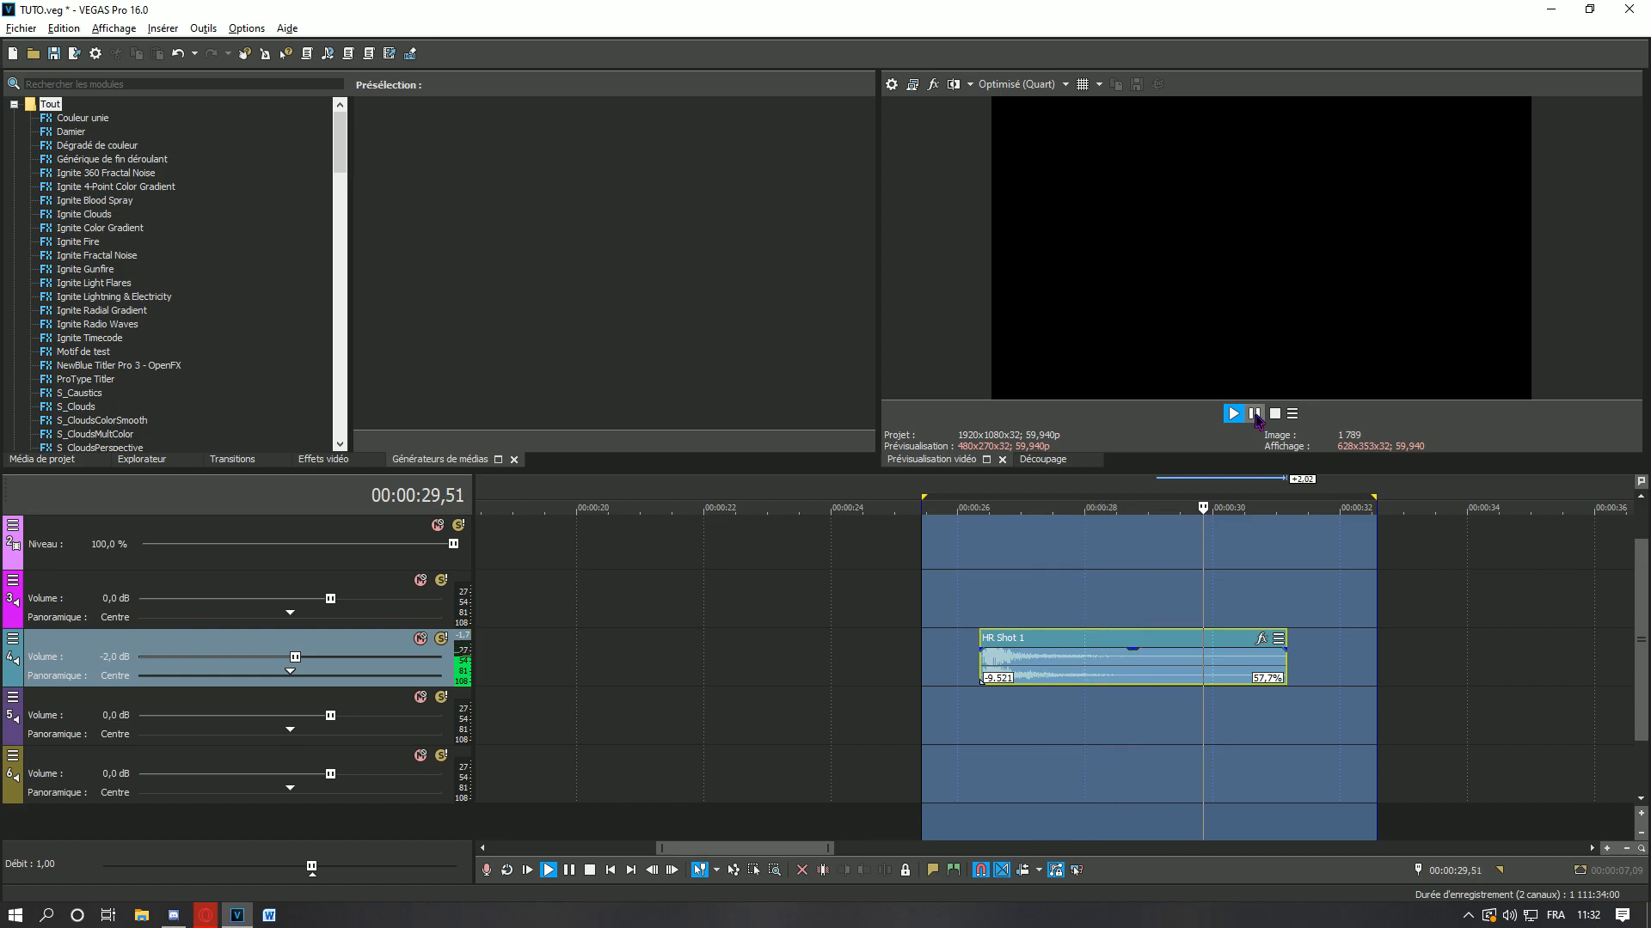
{"action": "left_click", "coordinate": [1257, 420]}
{"action": "scroll", "coordinate": [916, 613], "scroll_direction": "down", "scroll_amount": 4}
{"action": "scroll", "coordinate": [913, 609], "scroll_direction": "up", "scroll_amount": 3}
{"action": "left_click_drag", "start_coordinate": [807, 655], "coordinate": [1092, 662]}
{"action": "left_click", "coordinate": [960, 677]}
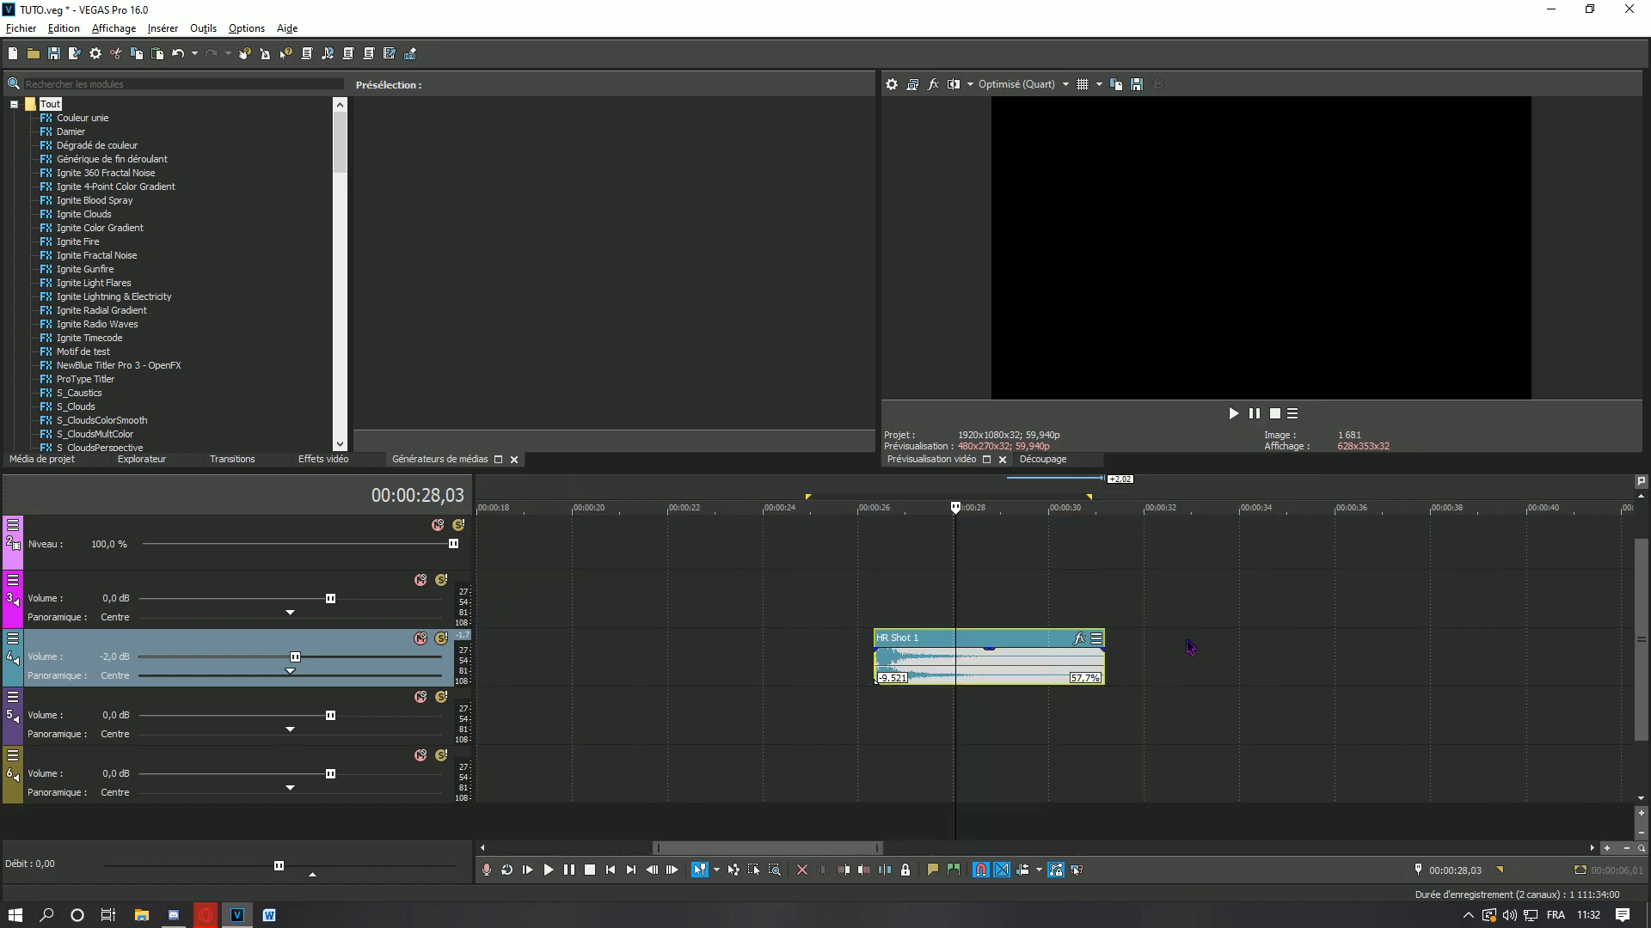
- Delete the original HR Shot 1 event and move the stretched copy into its place at the marker near 00:00:05
{"action": "scroll", "coordinate": [1171, 651], "scroll_direction": "down", "scroll_amount": 3}
{"action": "left_click", "coordinate": [559, 659]}
{"action": "scroll", "coordinate": [1271, 678], "scroll_direction": "up", "scroll_amount": 2}
{"action": "scroll", "coordinate": [1324, 698], "scroll_direction": "down", "scroll_amount": 1}
{"action": "left_click", "coordinate": [1317, 667]}
{"action": "left_click", "coordinate": [649, 658]}
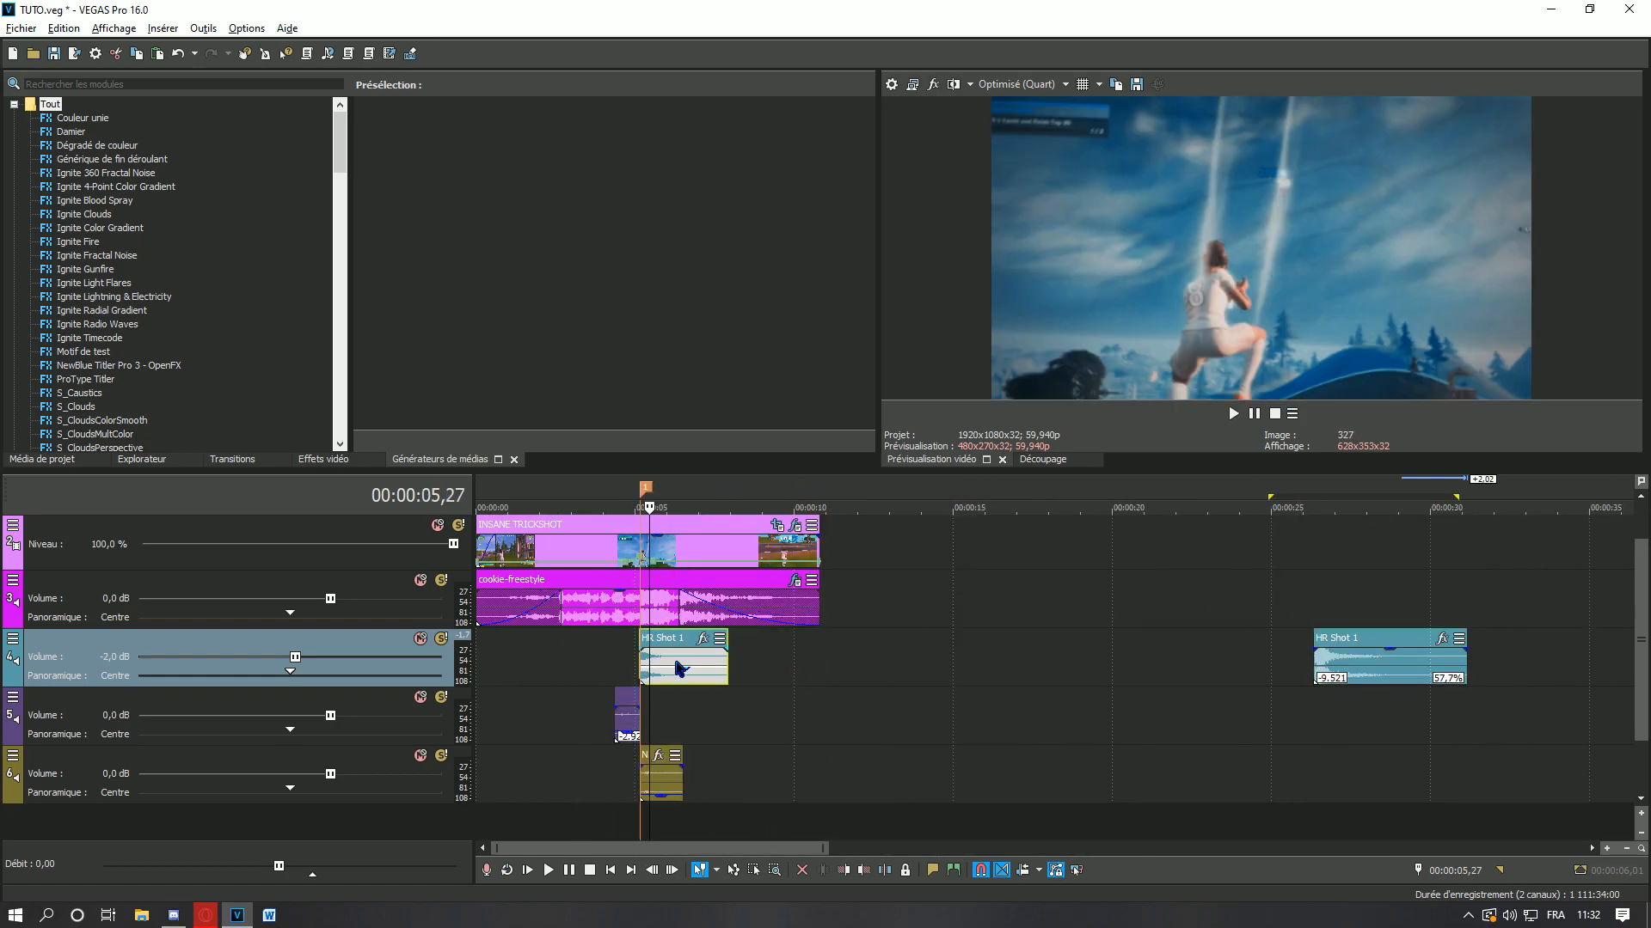
{"action": "key", "text": "Delete"}
{"action": "left_click_drag", "start_coordinate": [1342, 667], "coordinate": [667, 658]}
{"action": "left_click", "coordinate": [645, 659]}
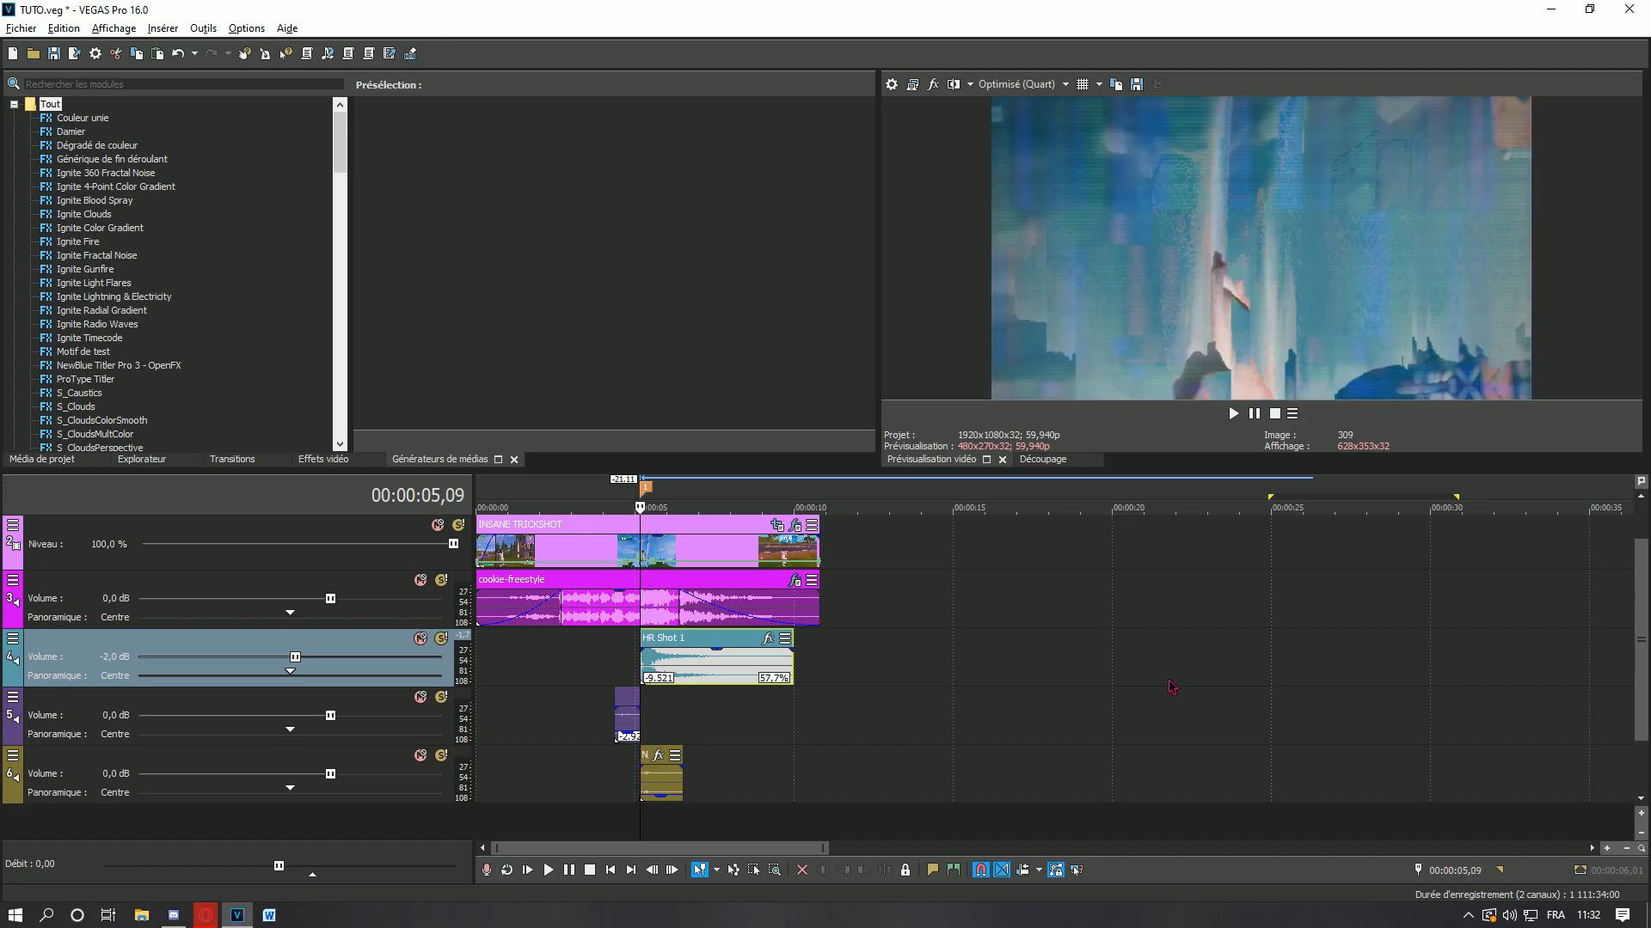
- Nudge the stretched HR Shot 1 event slightly before the marker and play the shot together with the music
{"action": "scroll", "coordinate": [1066, 686], "scroll_direction": "up", "scroll_amount": 3}
{"action": "left_click_drag", "start_coordinate": [1120, 663], "coordinate": [1105, 668]}
{"action": "scroll", "coordinate": [1182, 581], "scroll_direction": "down", "scroll_amount": 3}
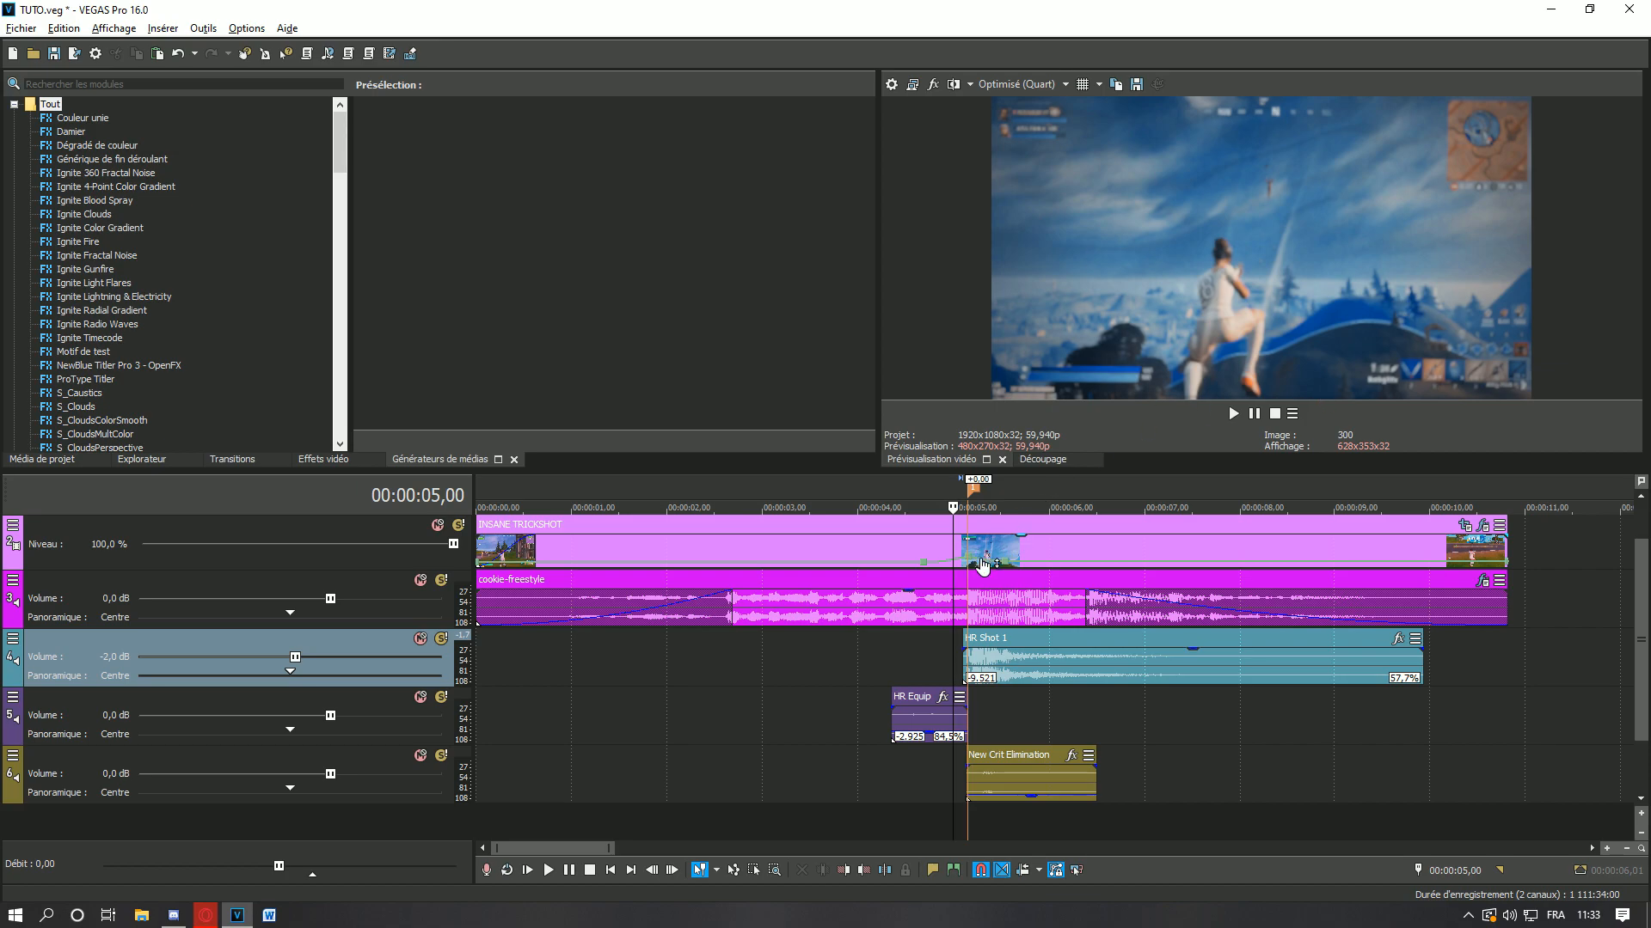
{"action": "scroll", "coordinate": [1101, 673], "scroll_direction": "up", "scroll_amount": 3}
{"action": "key", "text": "space"}
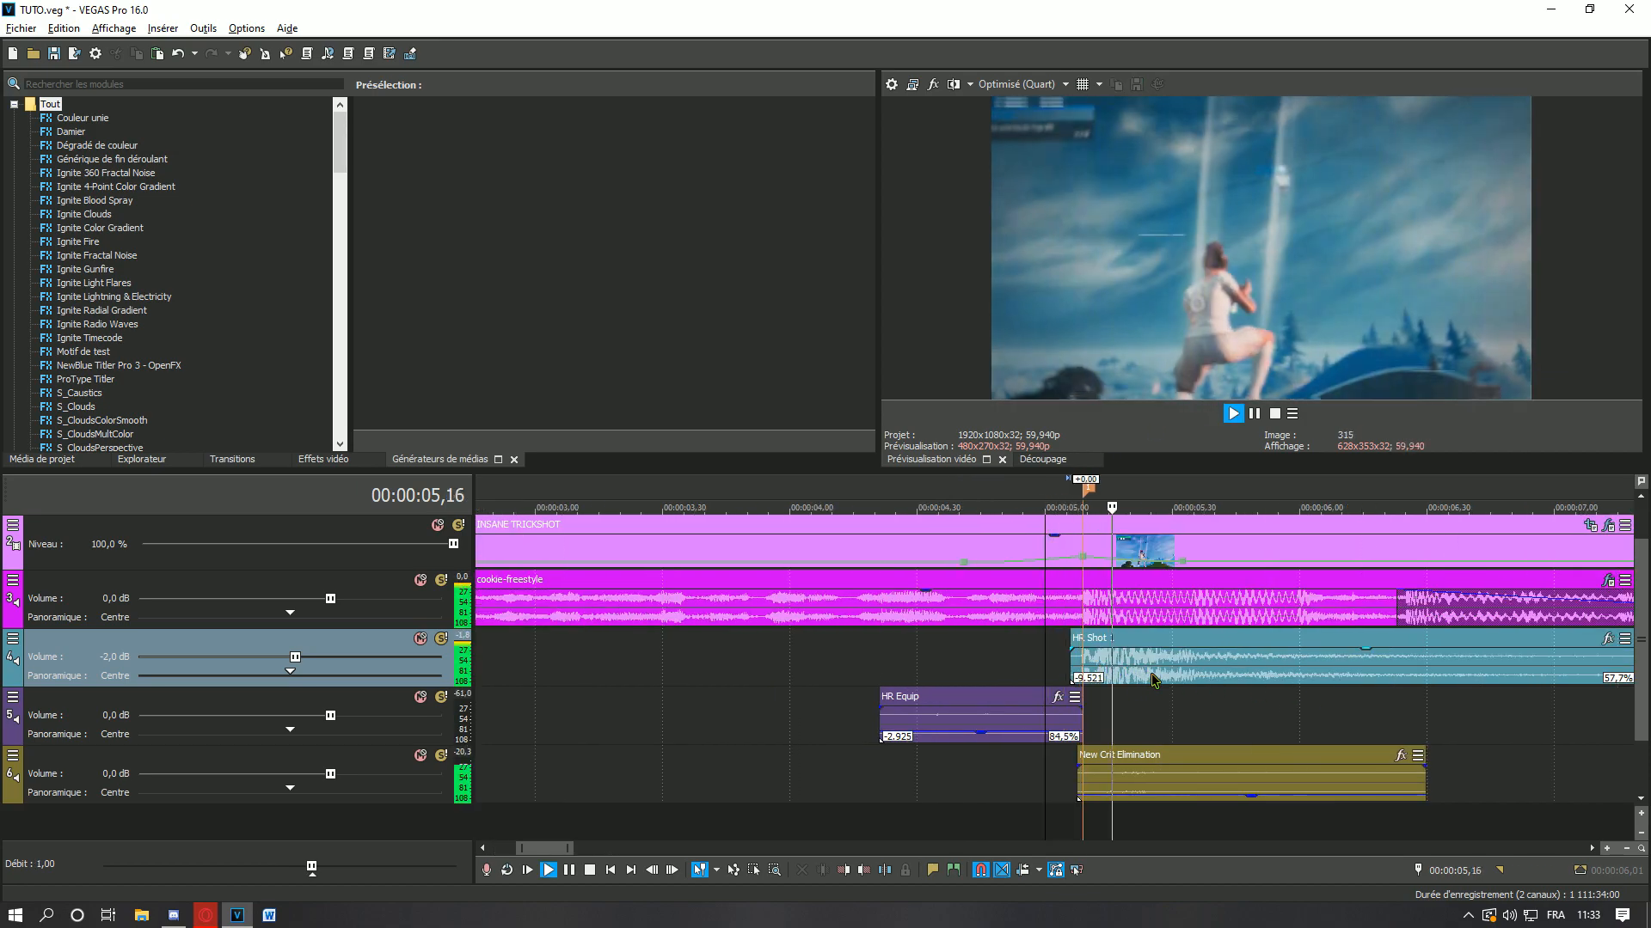
{"action": "scroll", "coordinate": [1028, 707], "scroll_direction": "down", "scroll_amount": 3}
{"action": "key", "text": "space"}
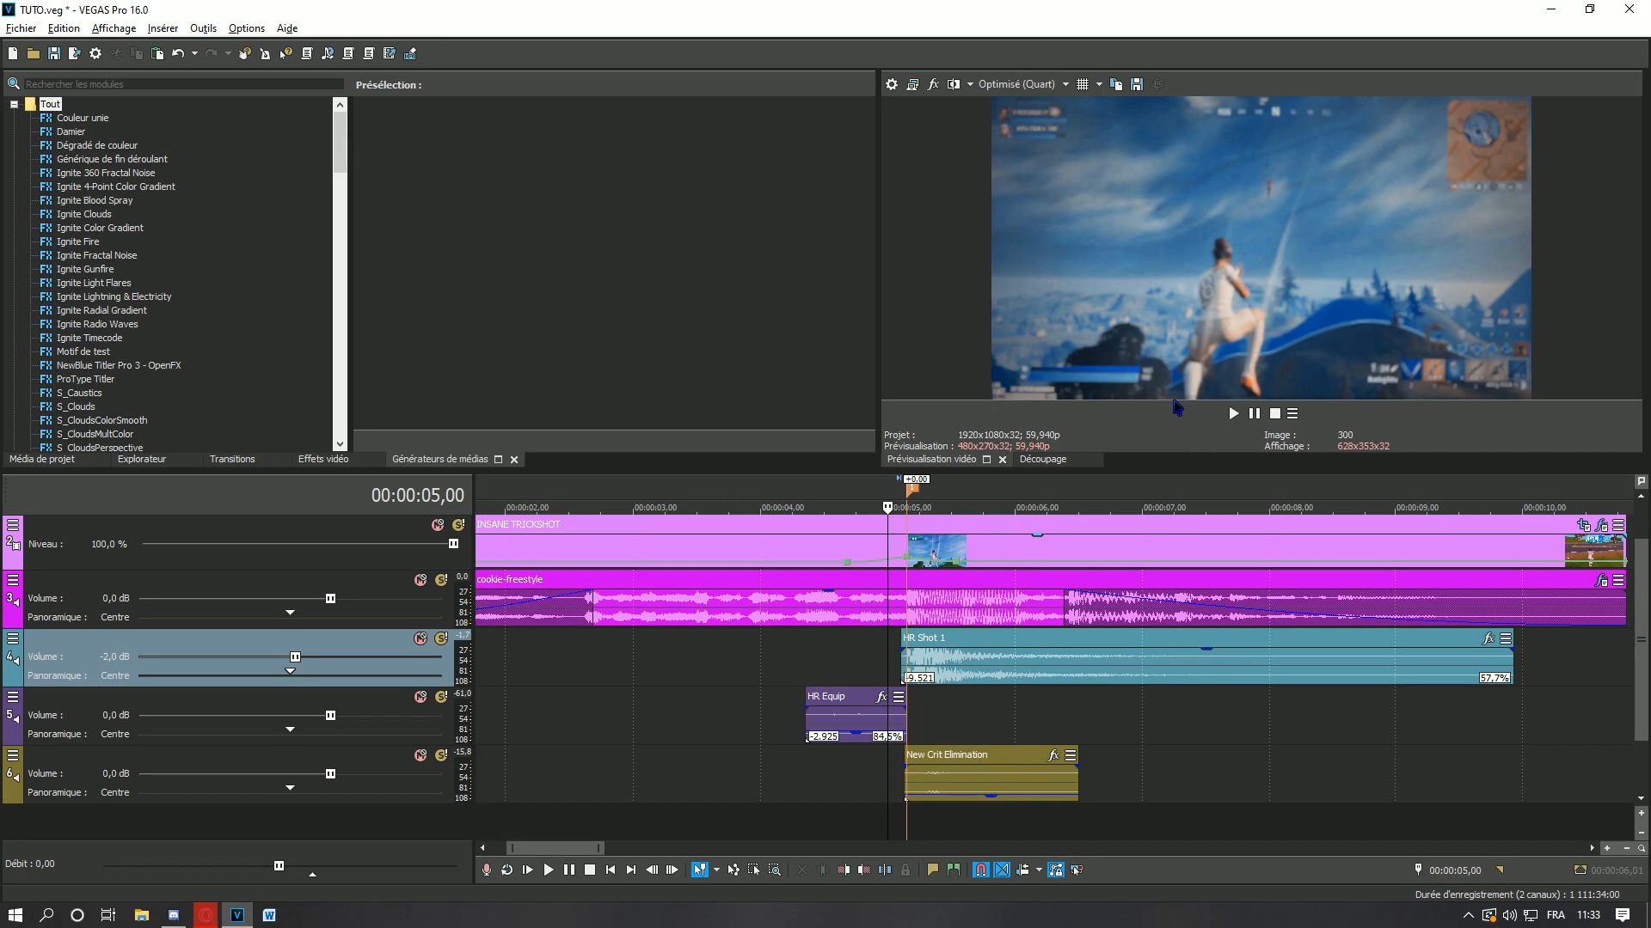
- Undo the replacement of the original HR Shot 1 event by the stretched copy at the marker
{"action": "scroll", "coordinate": [1040, 661], "scroll_direction": "down", "scroll_amount": 2}
{"action": "key", "text": "ctrl+z"}
{"action": "key", "text": "ctrl+z"}
{"action": "key", "text": "ctrl+z"}
{"action": "key", "text": "ctrl+z"}
{"action": "key", "text": "ctrl+z"}
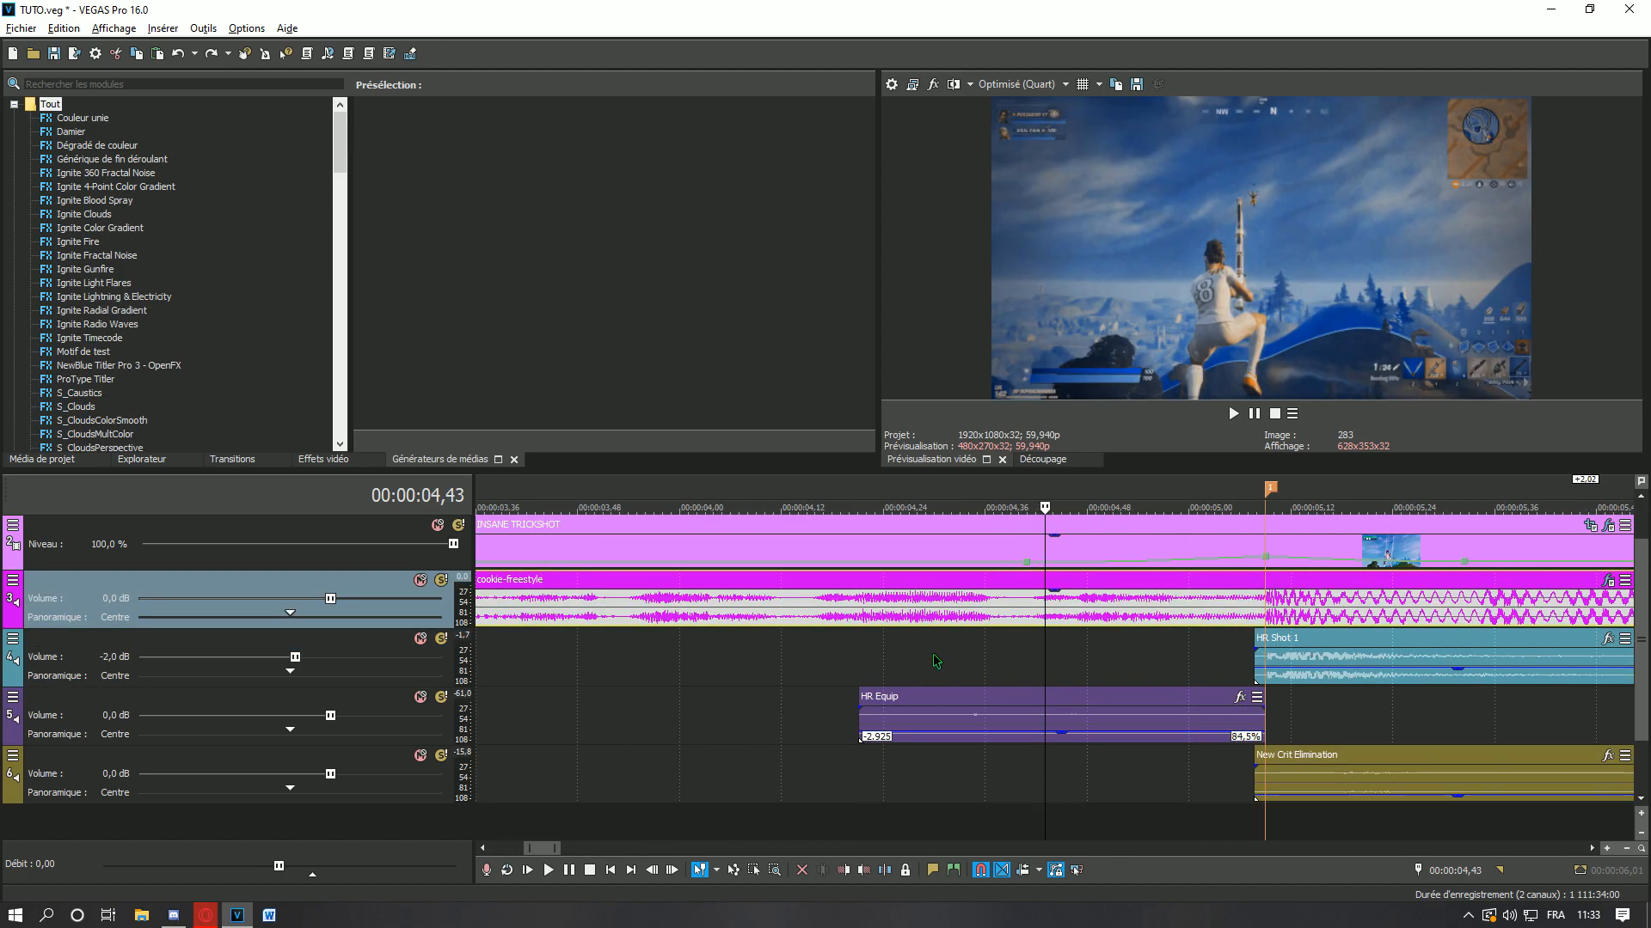
{"action": "key", "text": "ctrl+z"}
- Split the cookie-freestyle music event at the marker at 00:00:05,09
{"action": "left_click", "coordinate": [770, 616]}
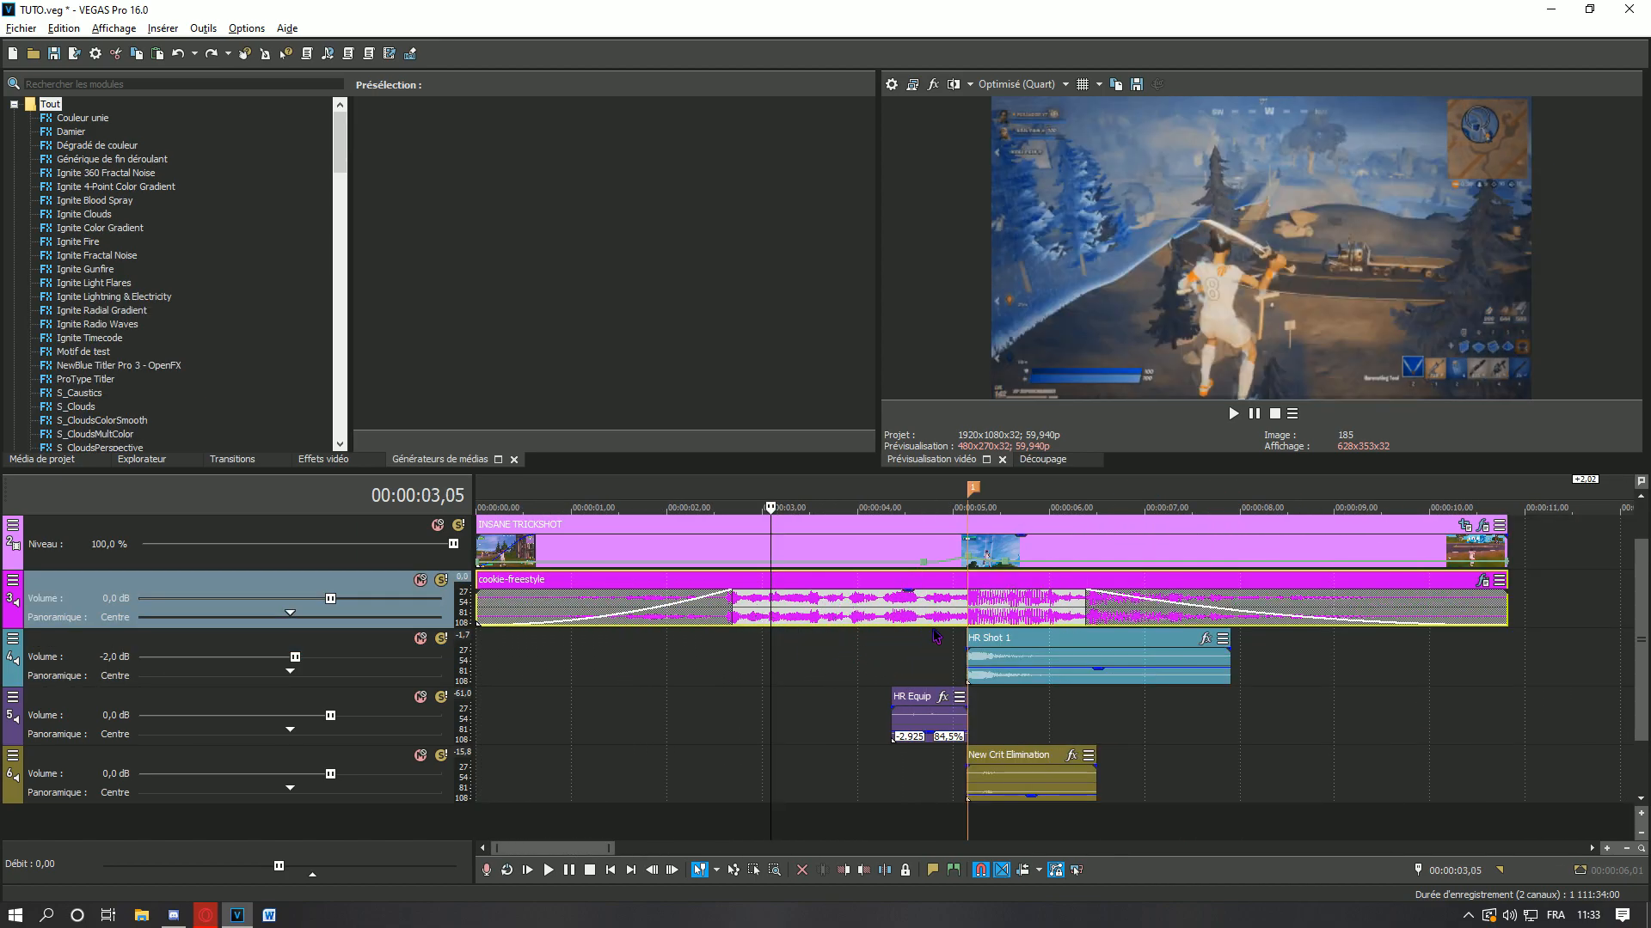
{"action": "left_click", "coordinate": [966, 608]}
{"action": "scroll", "coordinate": [1215, 648], "scroll_direction": "up", "scroll_amount": 4}
{"action": "scroll", "coordinate": [1204, 646], "scroll_direction": "down", "scroll_amount": 4}
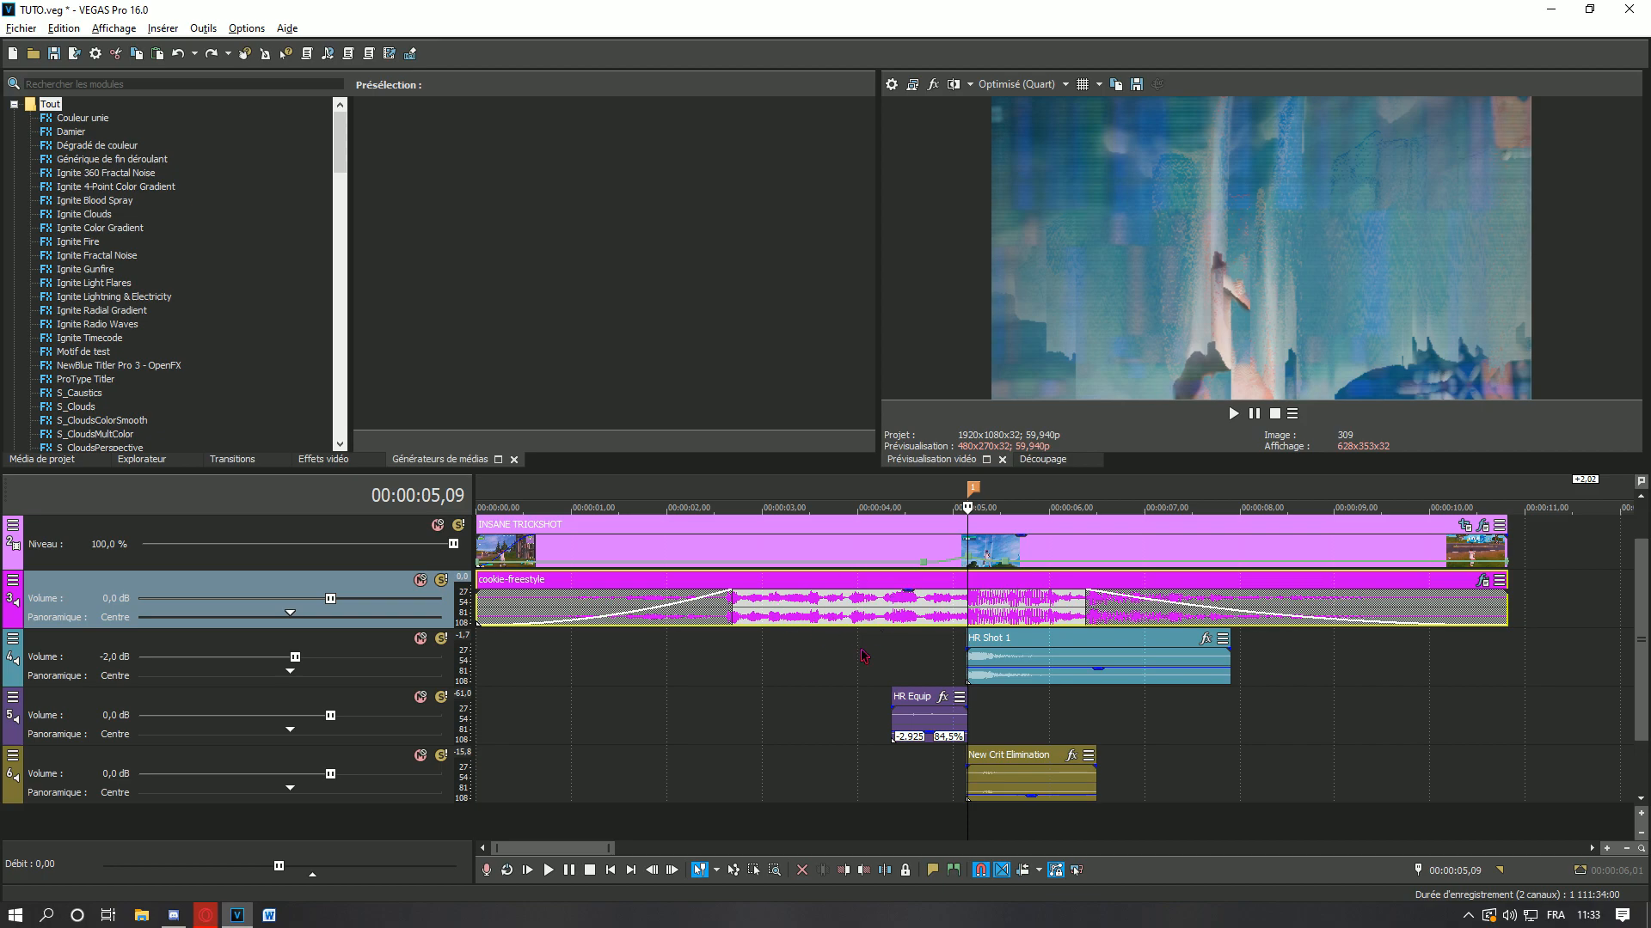
{"action": "scroll", "coordinate": [849, 655], "scroll_direction": "up", "scroll_amount": 5}
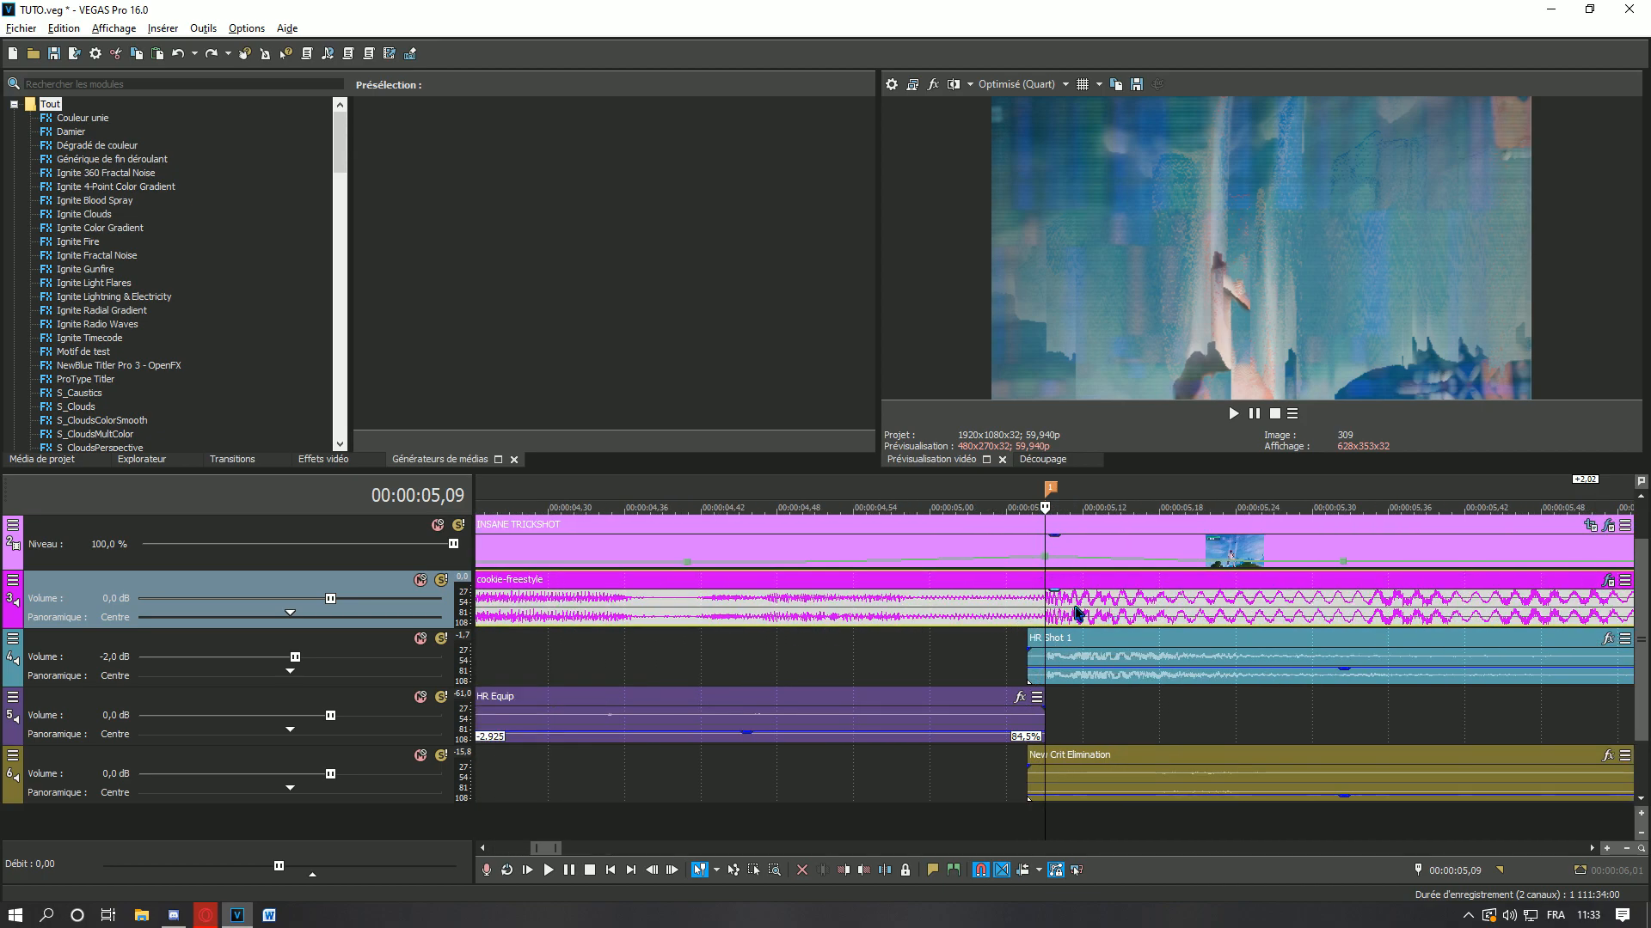
{"action": "scroll", "coordinate": [1075, 645], "scroll_direction": "down", "scroll_amount": 3}
{"action": "left_click", "coordinate": [812, 626]}
{"action": "scroll", "coordinate": [813, 626], "scroll_direction": "down", "scroll_amount": 4}
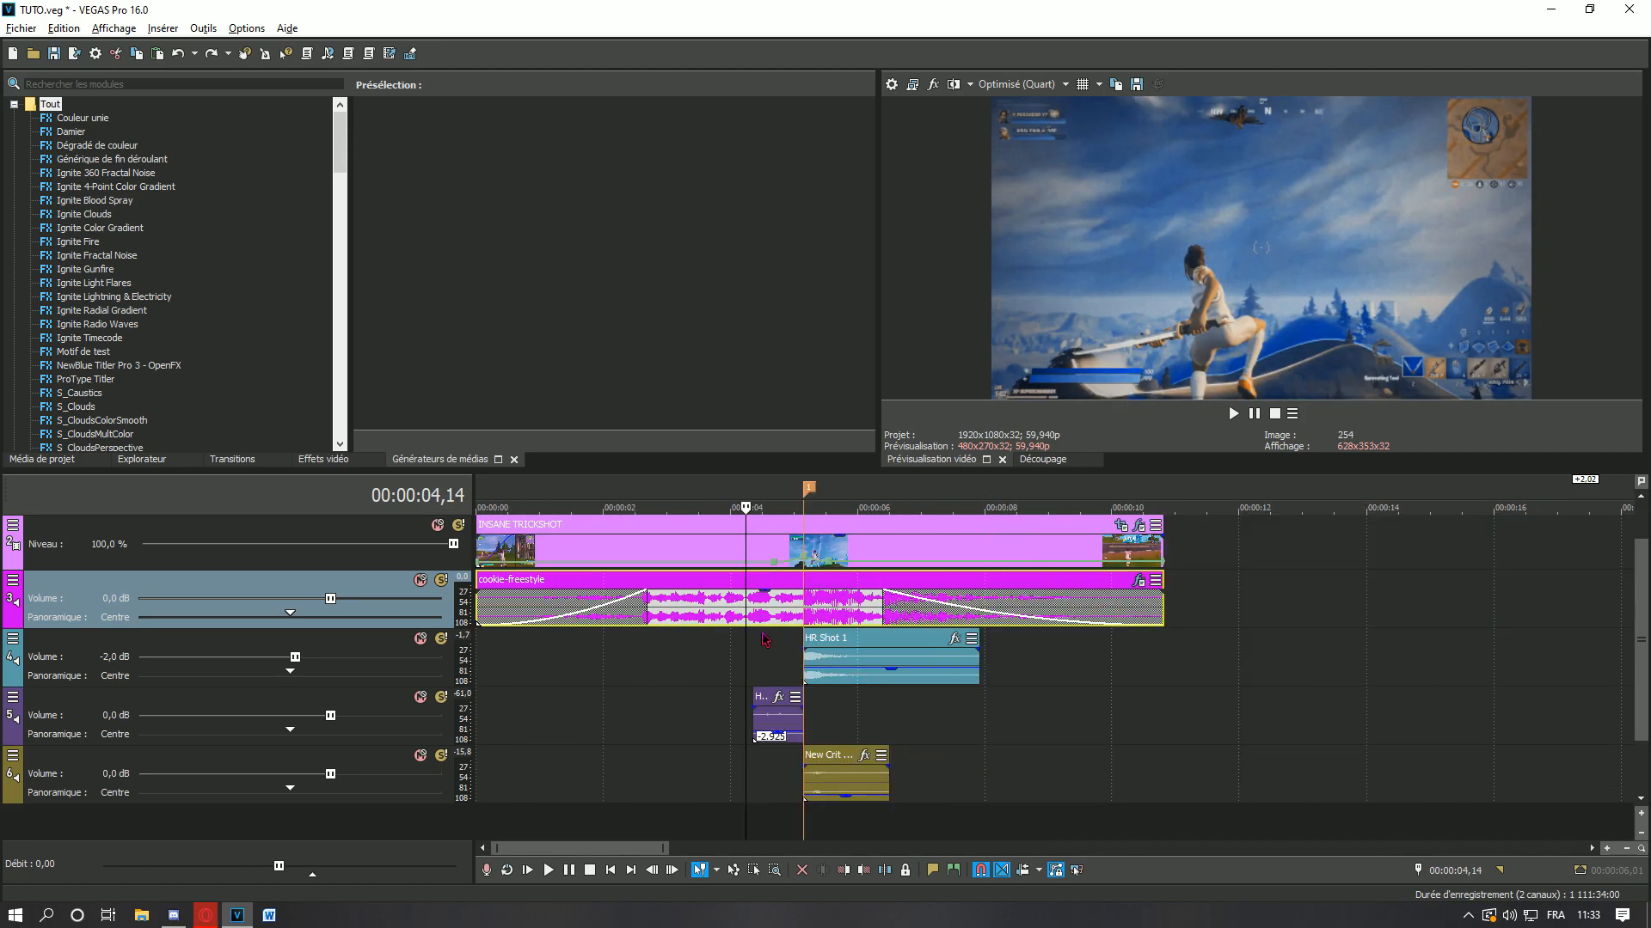
{"action": "left_click", "coordinate": [805, 615]}
{"action": "scroll", "coordinate": [1102, 635], "scroll_direction": "up", "scroll_amount": 5}
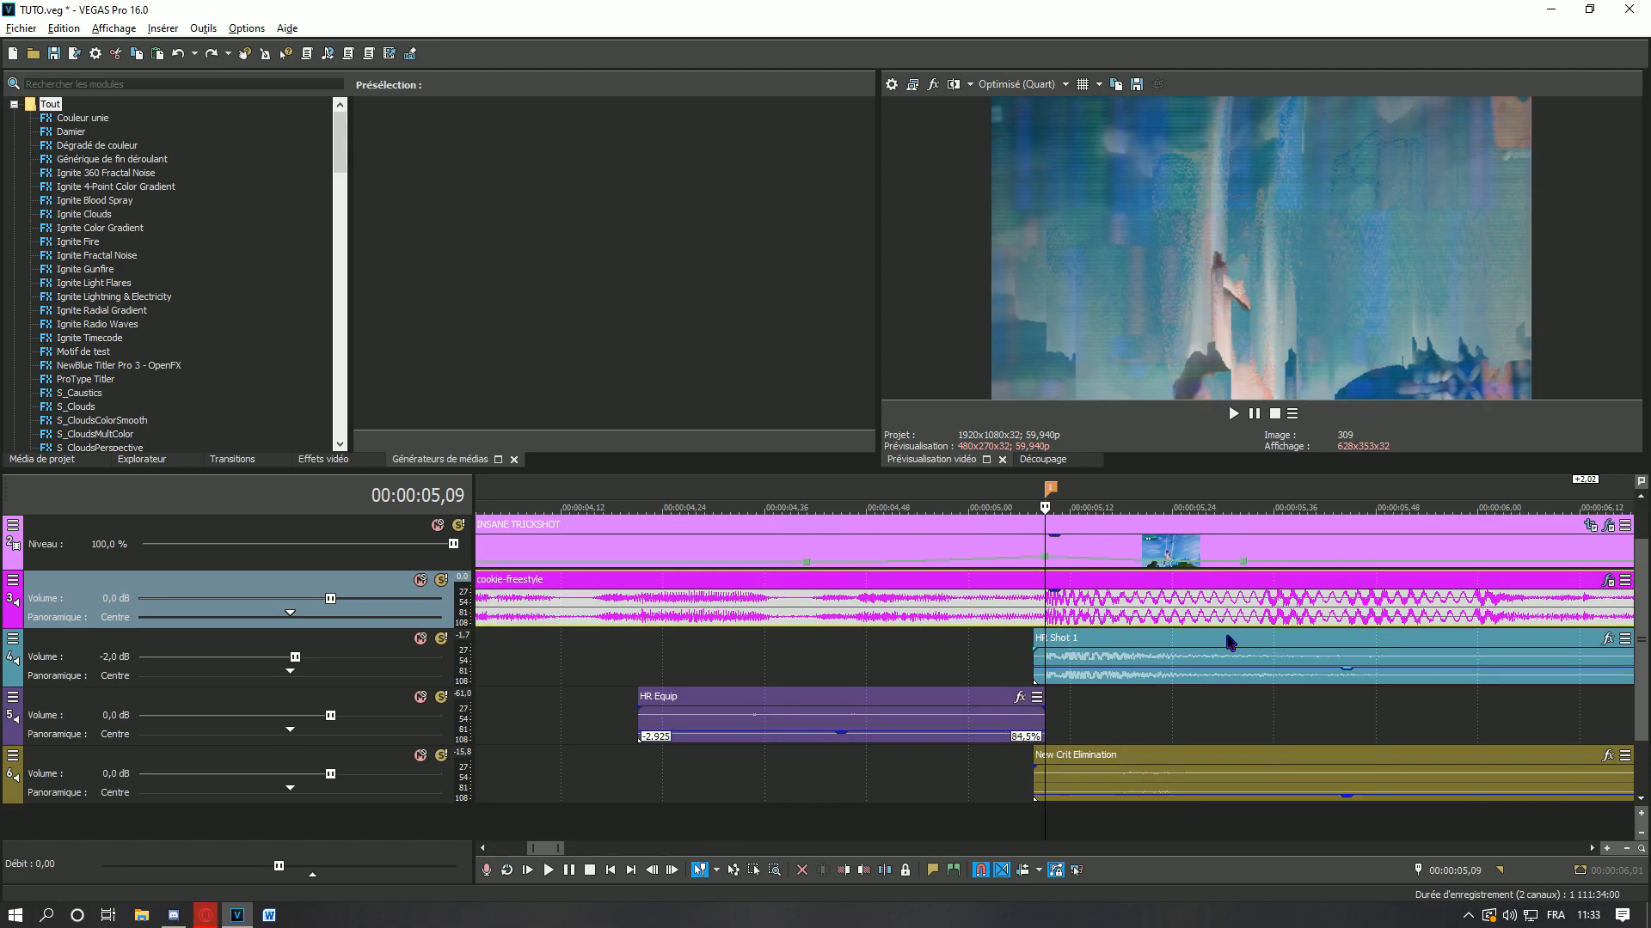
{"action": "key", "text": "s"}
{"action": "scroll", "coordinate": [961, 649], "scroll_direction": "down", "scroll_amount": 5}
{"action": "scroll", "coordinate": [950, 637], "scroll_direction": "up", "scroll_amount": 5}
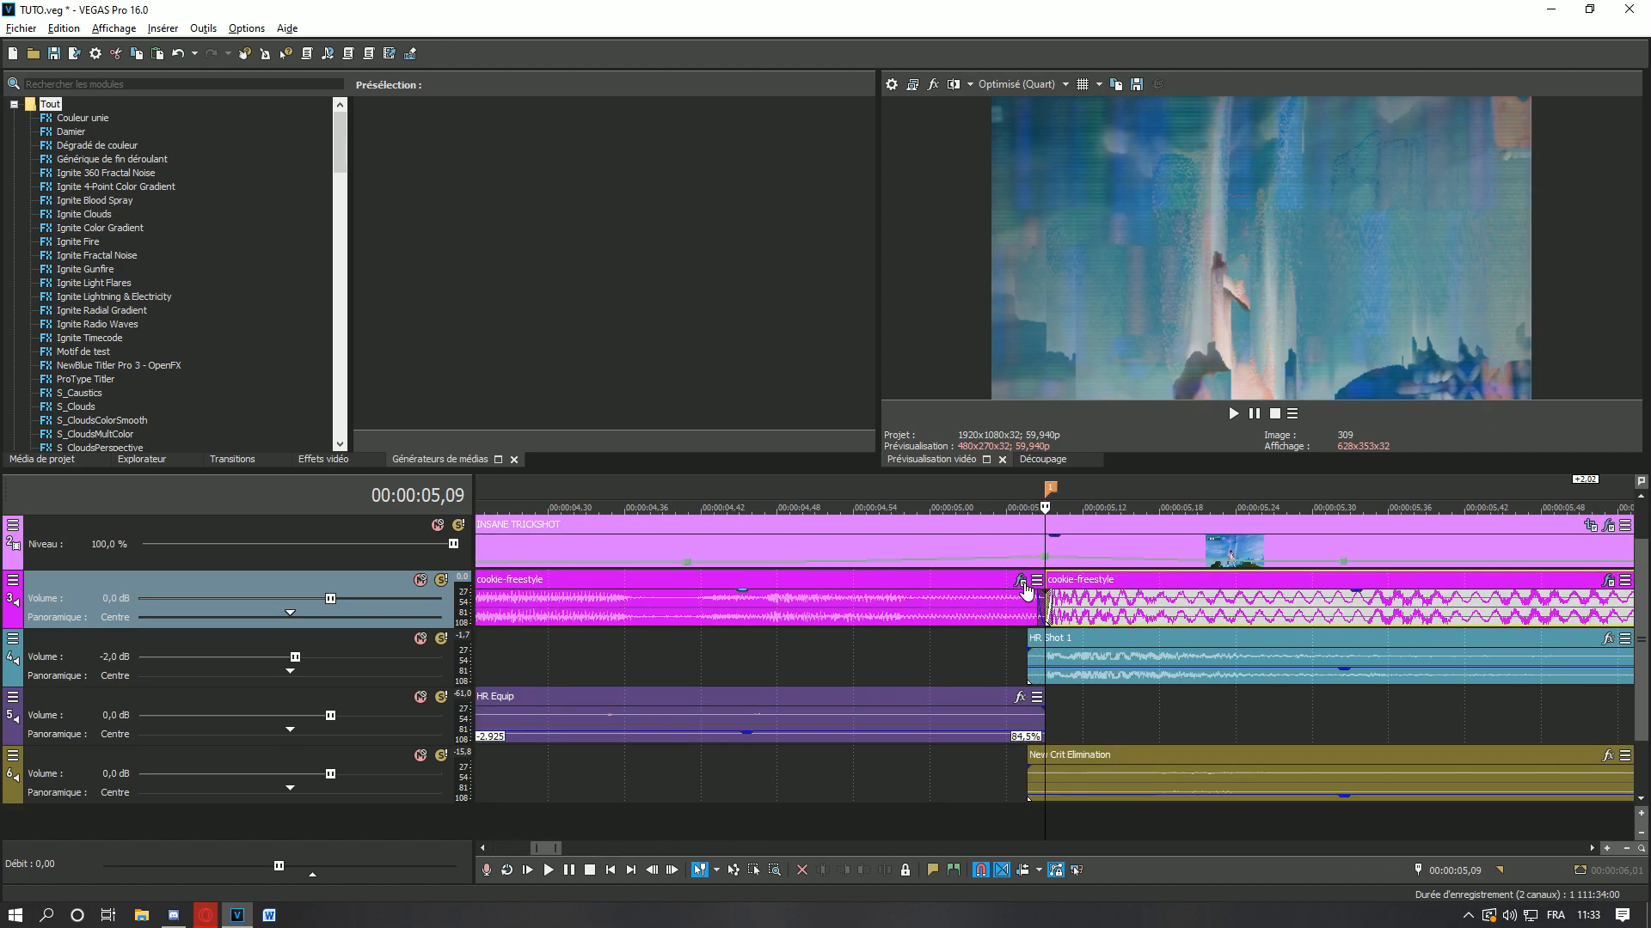
{"action": "scroll", "coordinate": [1047, 601], "scroll_direction": "down", "scroll_amount": 3}
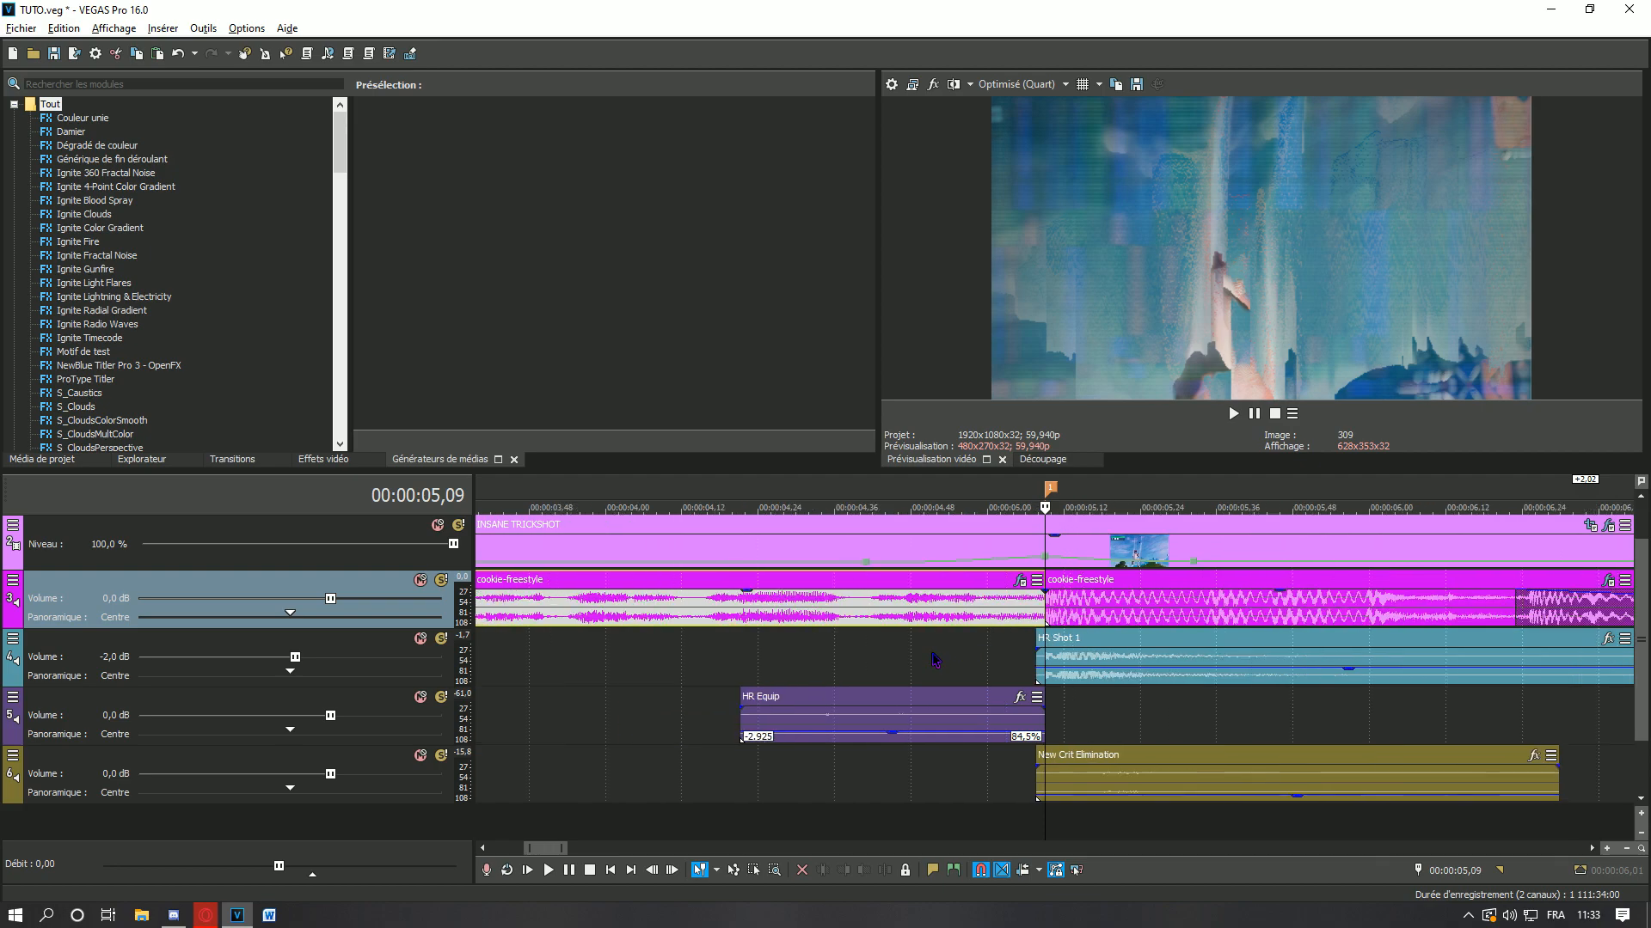
- Set the pre-marker cookie-freestyle event's time-stretch method to élastique and lock its pitch to stretching
{"action": "left_click", "coordinate": [659, 609]}
{"action": "scroll", "coordinate": [661, 612], "scroll_direction": "down", "scroll_amount": 5}
{"action": "right_click", "coordinate": [649, 611]}
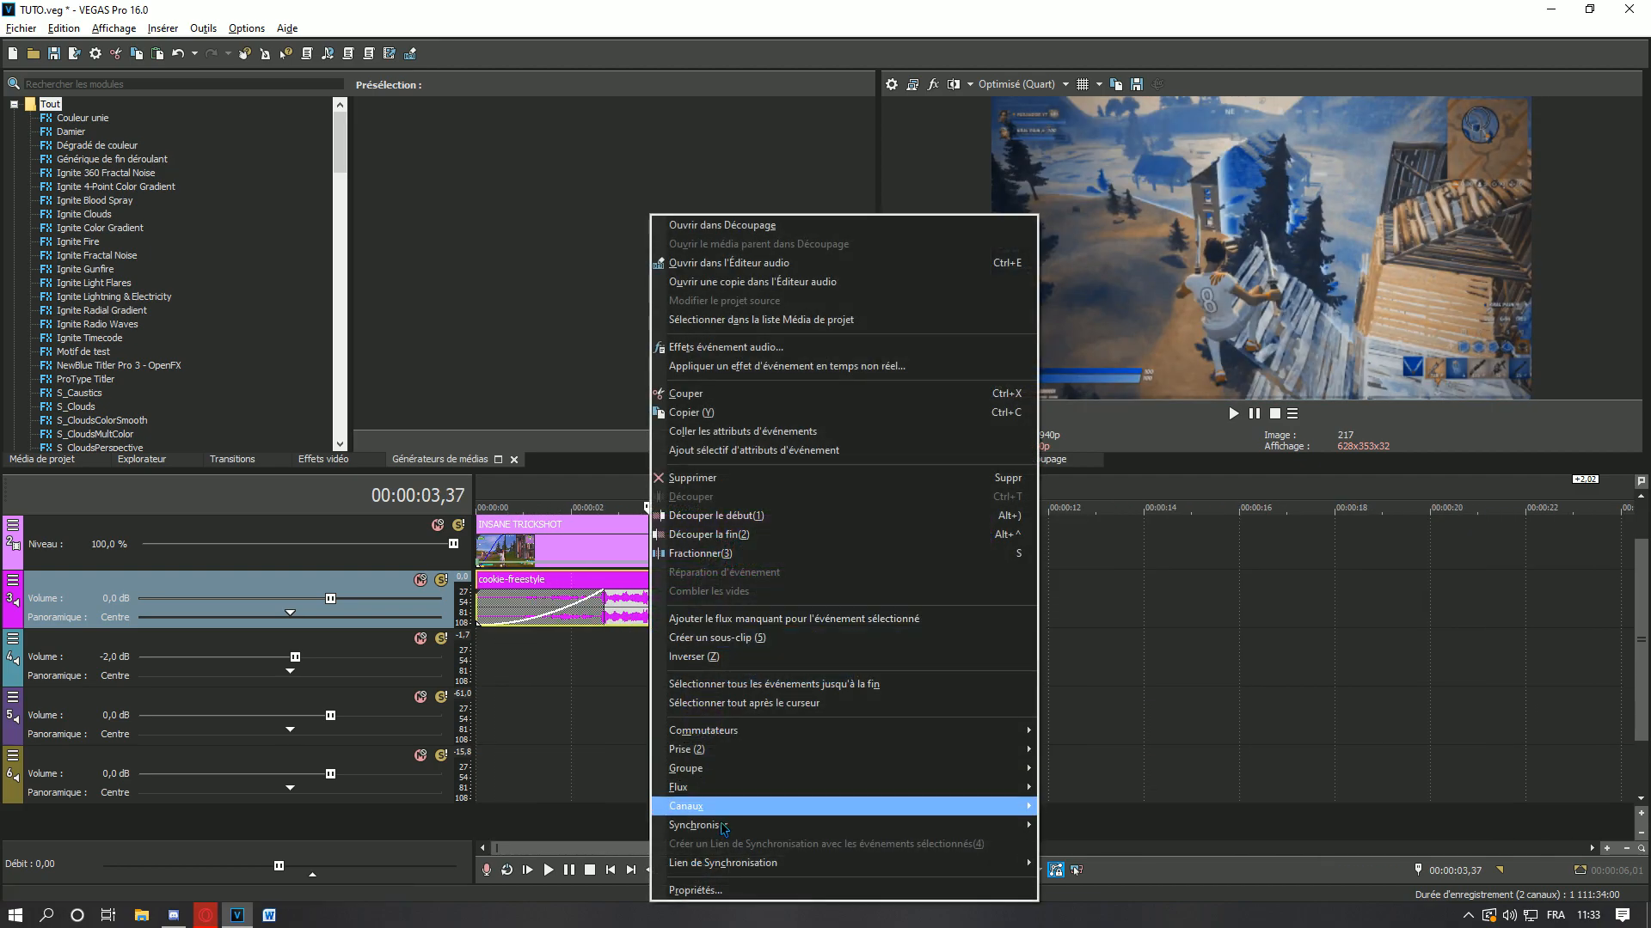
{"action": "left_click", "coordinate": [688, 890]}
{"action": "left_click", "coordinate": [808, 365]}
{"action": "left_click", "coordinate": [832, 398]}
{"action": "left_click", "coordinate": [793, 455]}
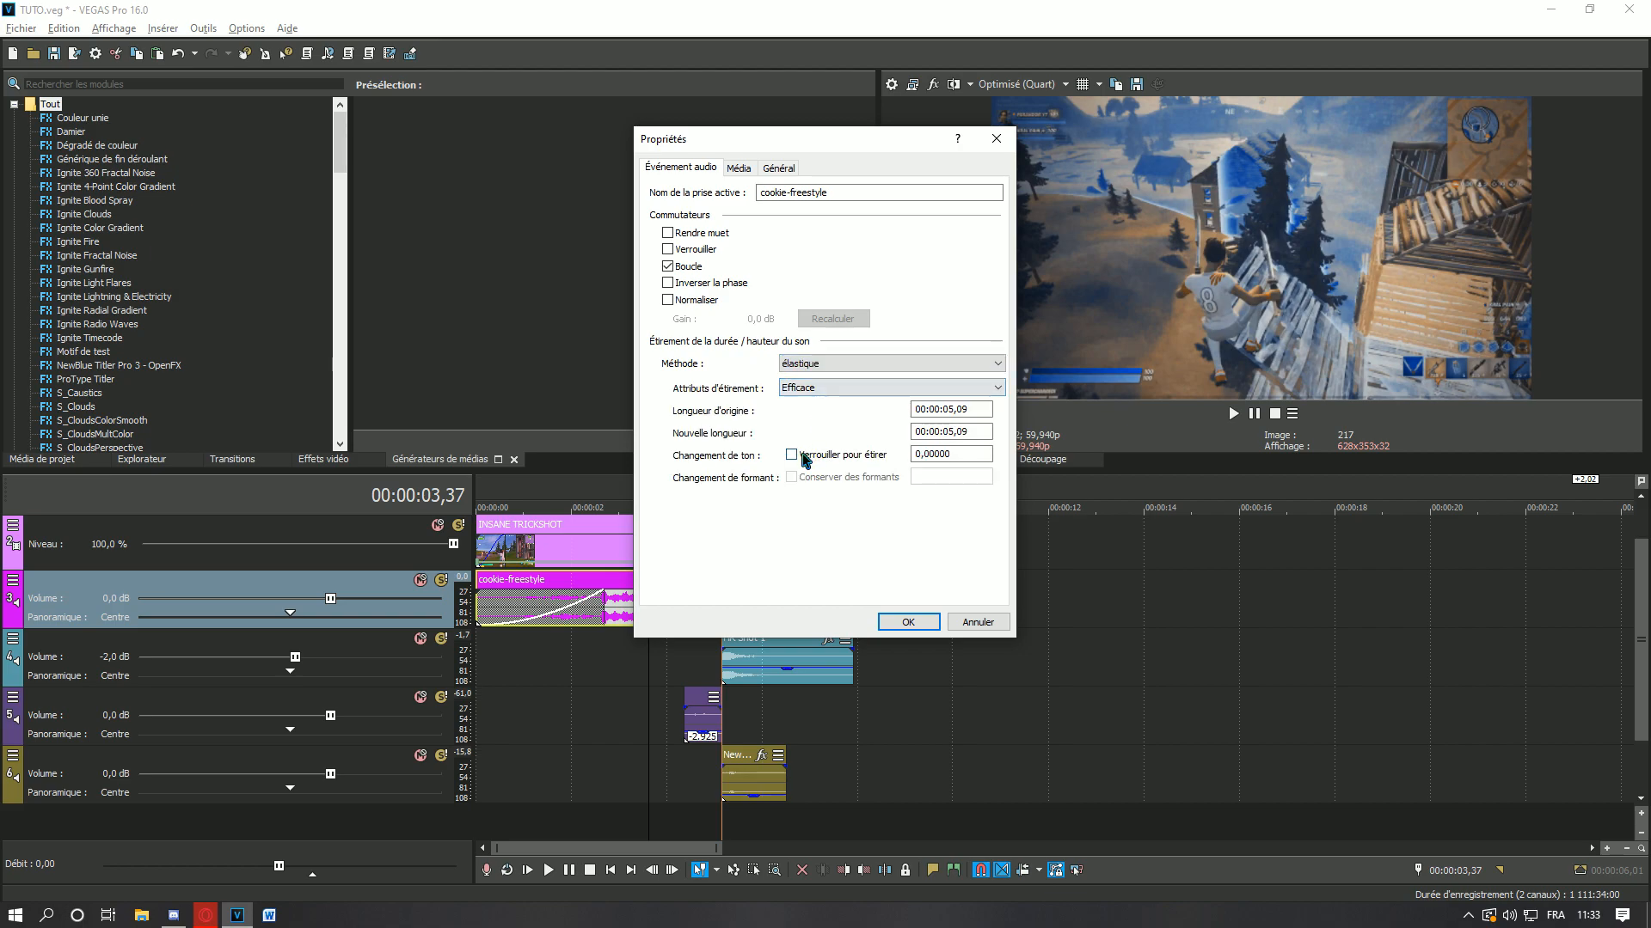
{"action": "left_click", "coordinate": [898, 620]}
- Split the pre-marker cookie-freestyle event at 00:00:01,59 and delete its opening part
{"action": "left_click", "coordinate": [623, 599]}
{"action": "scroll", "coordinate": [624, 600], "scroll_direction": "up", "scroll_amount": 5}
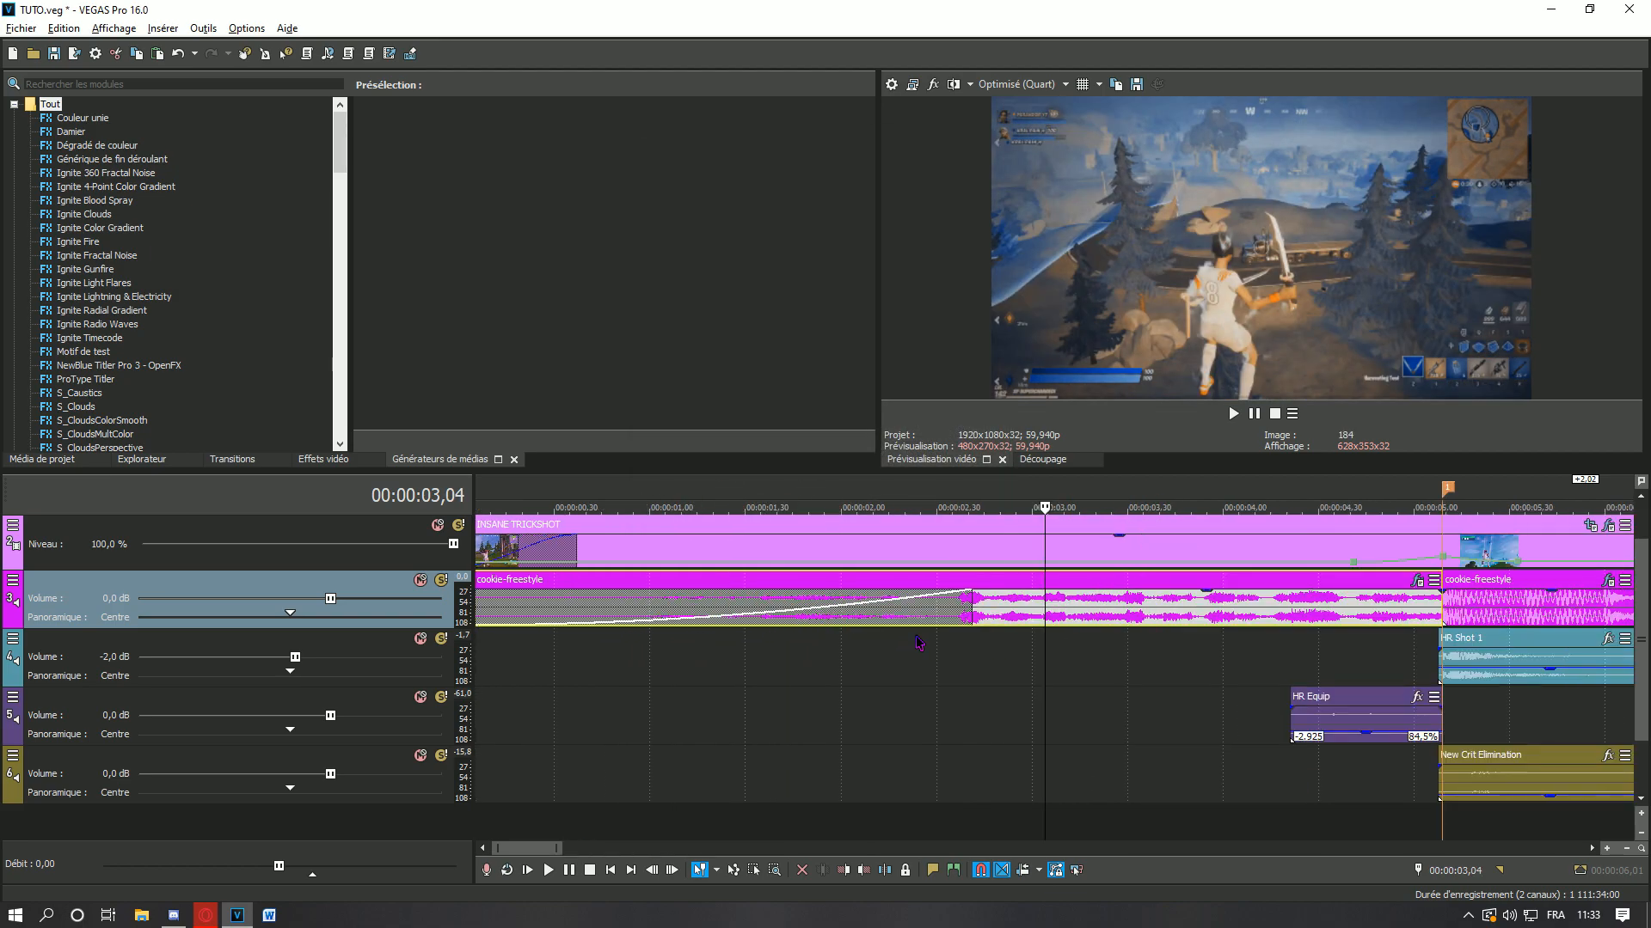
{"action": "left_click", "coordinate": [851, 612]}
{"action": "scroll", "coordinate": [850, 611], "scroll_direction": "down", "scroll_amount": 5}
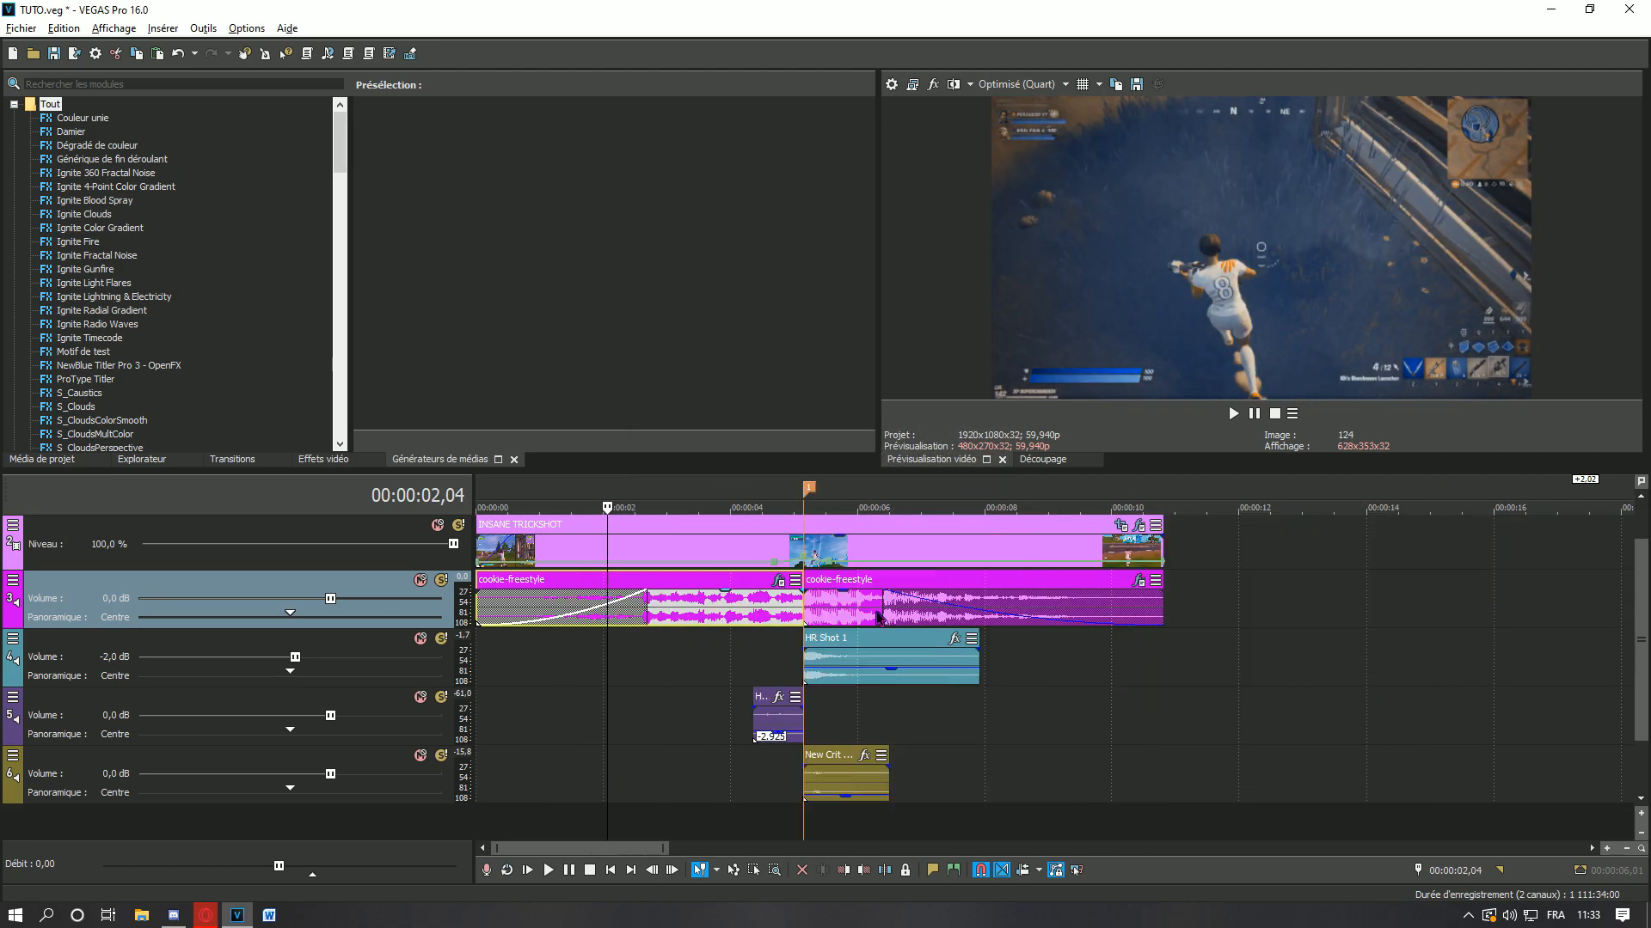
{"action": "left_click", "coordinate": [565, 609]}
{"action": "left_click", "coordinate": [571, 614]}
{"action": "key", "text": "s"}
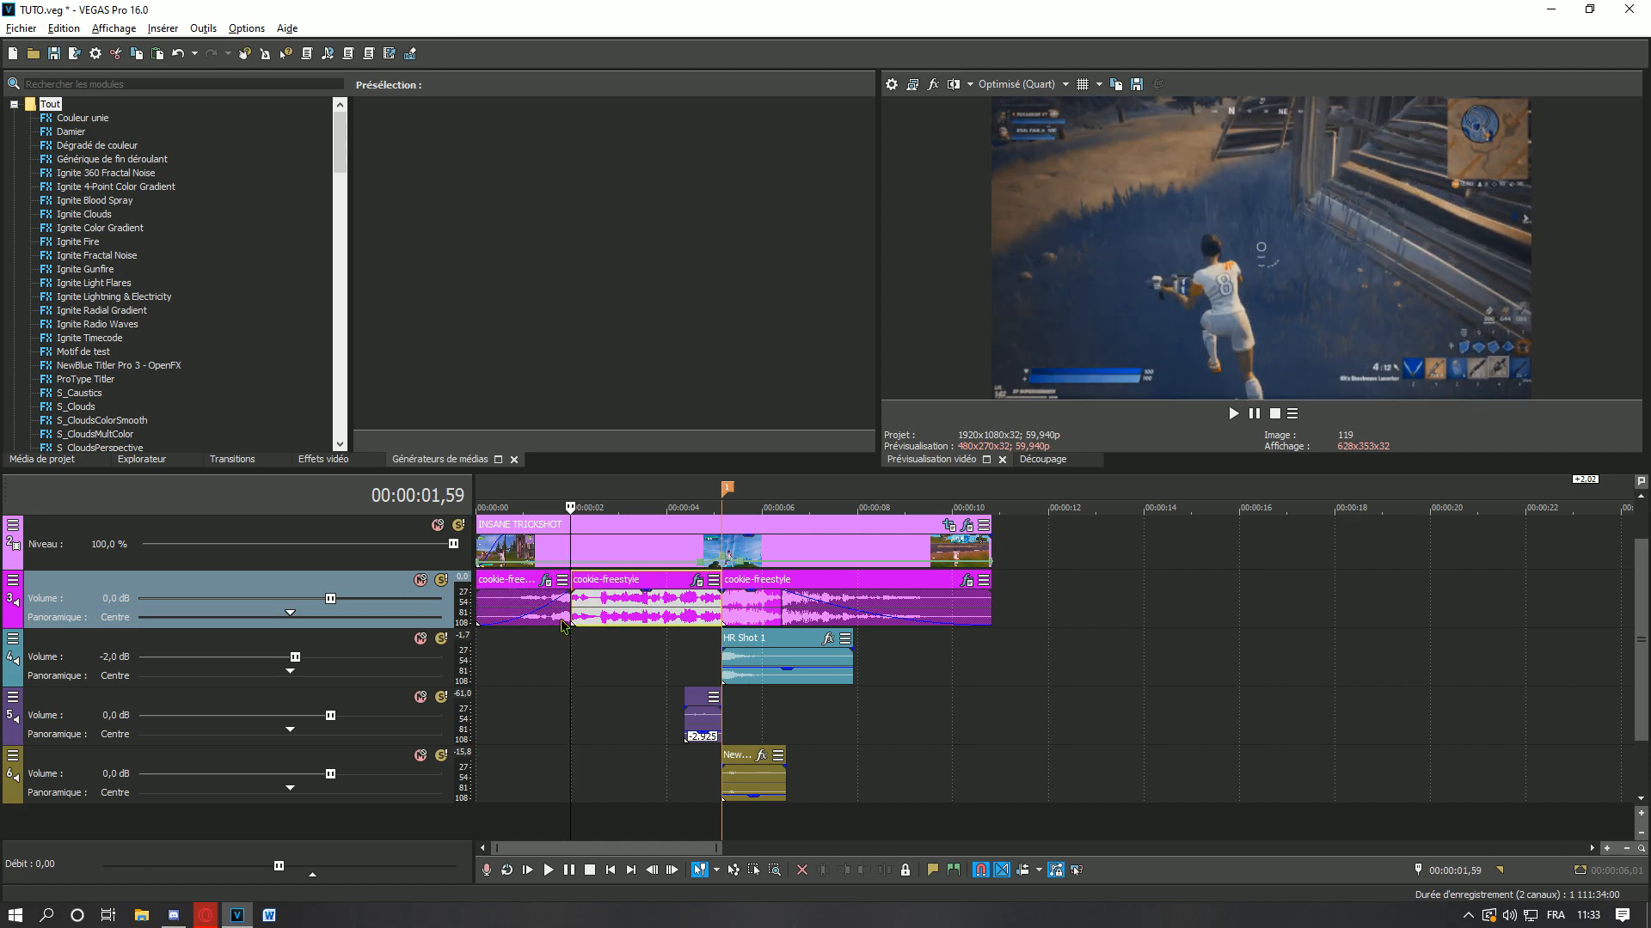
{"action": "left_click", "coordinate": [542, 612]}
{"action": "key", "text": "Delete"}
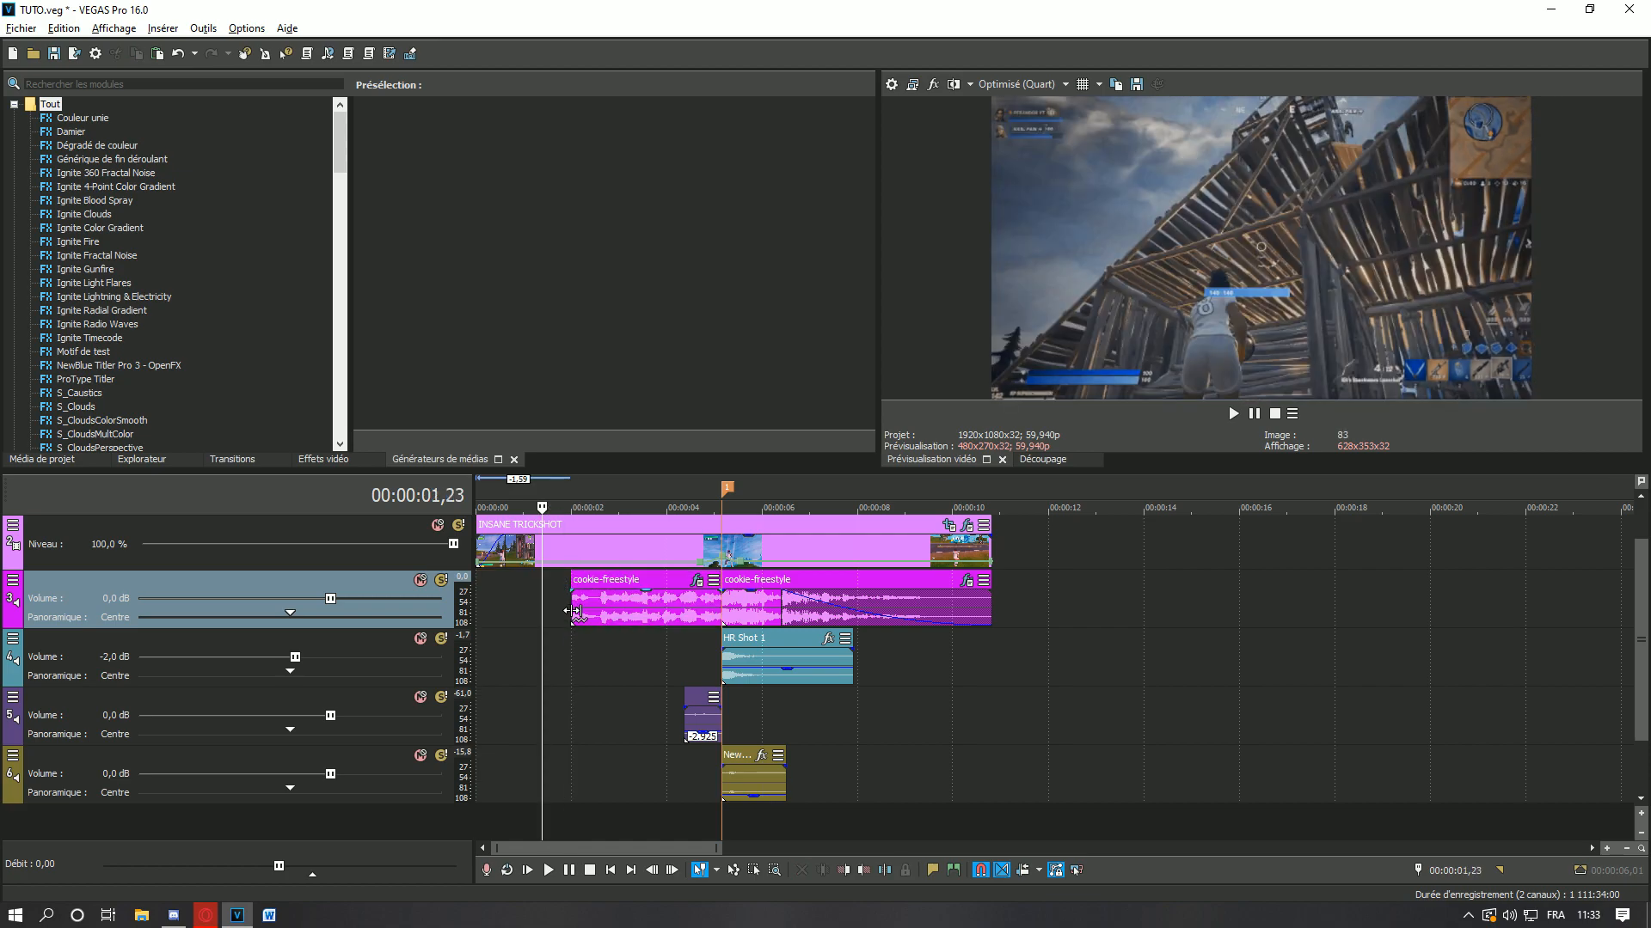
- Stretch the remaining pre-marker music event back to the start of the timeline and play it through the shot
{"action": "left_click_drag", "start_coordinate": [572, 611], "coordinate": [372, 605]}
{"action": "left_click", "coordinate": [481, 656]}
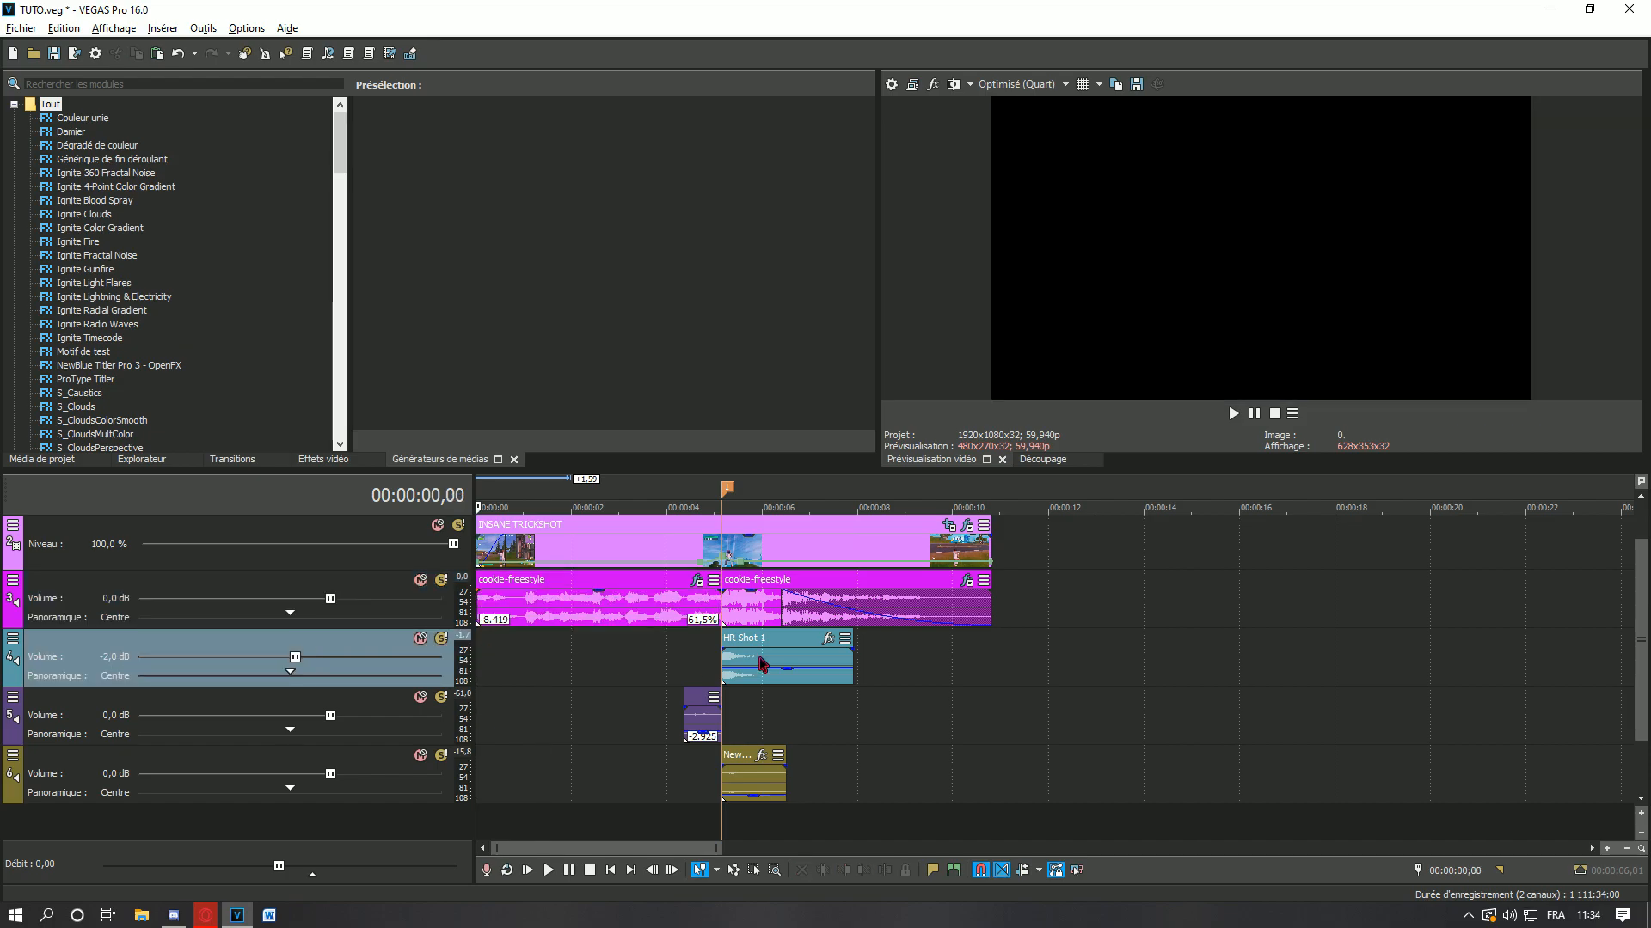
{"action": "key", "text": "space"}
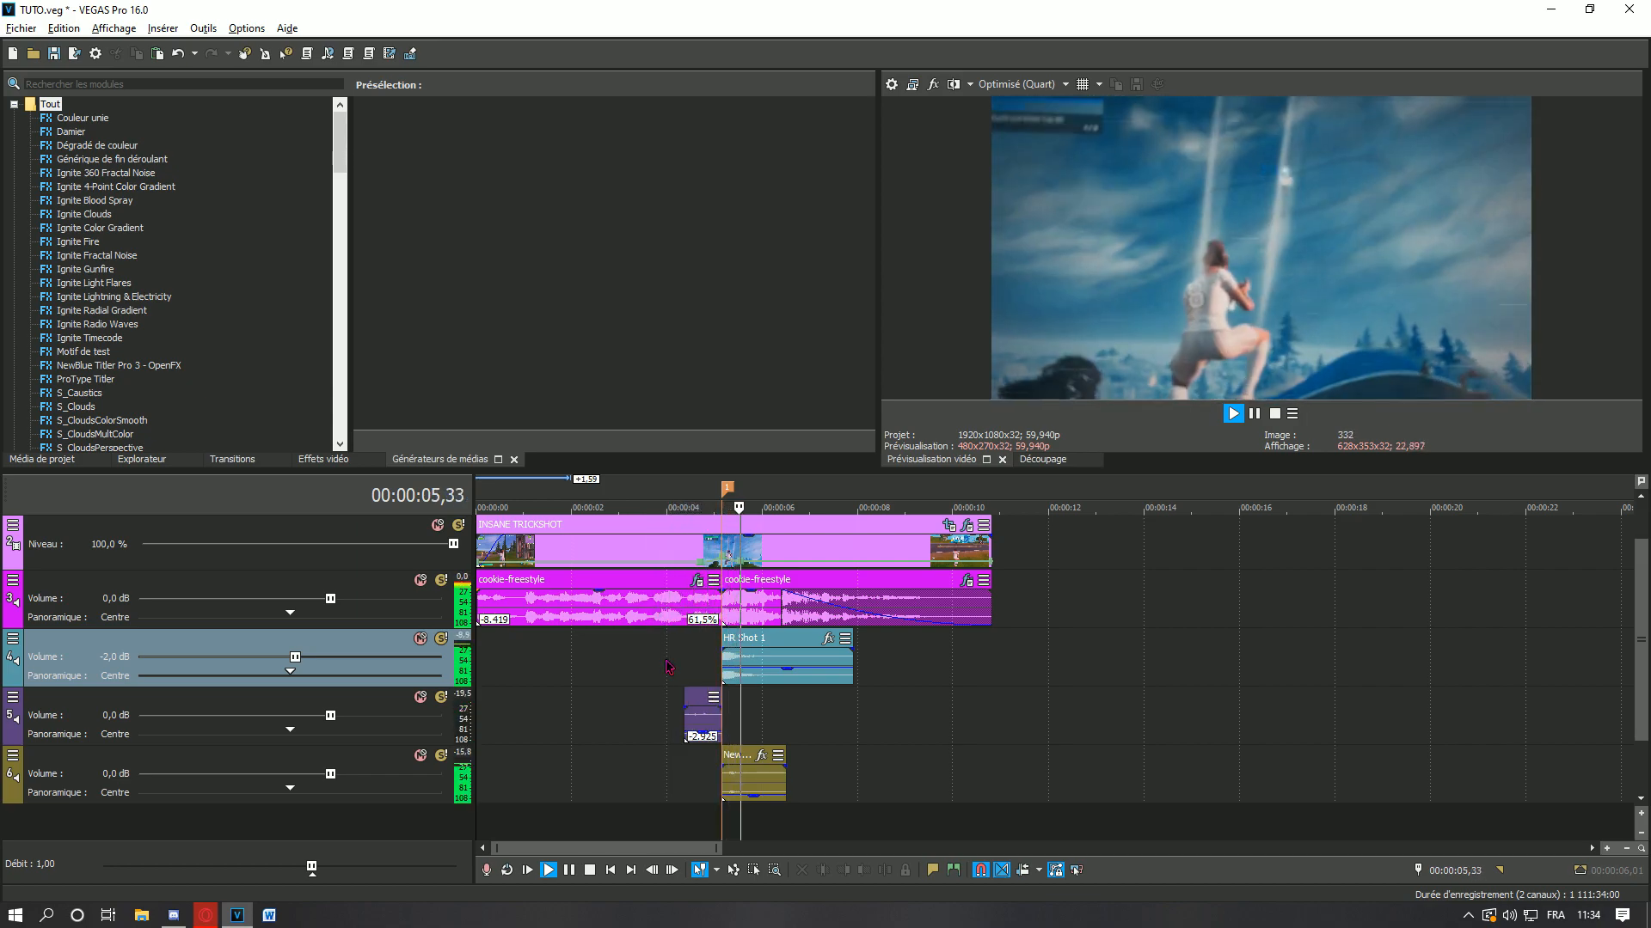
{"action": "key", "text": "space"}
{"action": "scroll", "coordinate": [645, 679], "scroll_direction": "down", "scroll_amount": 3}
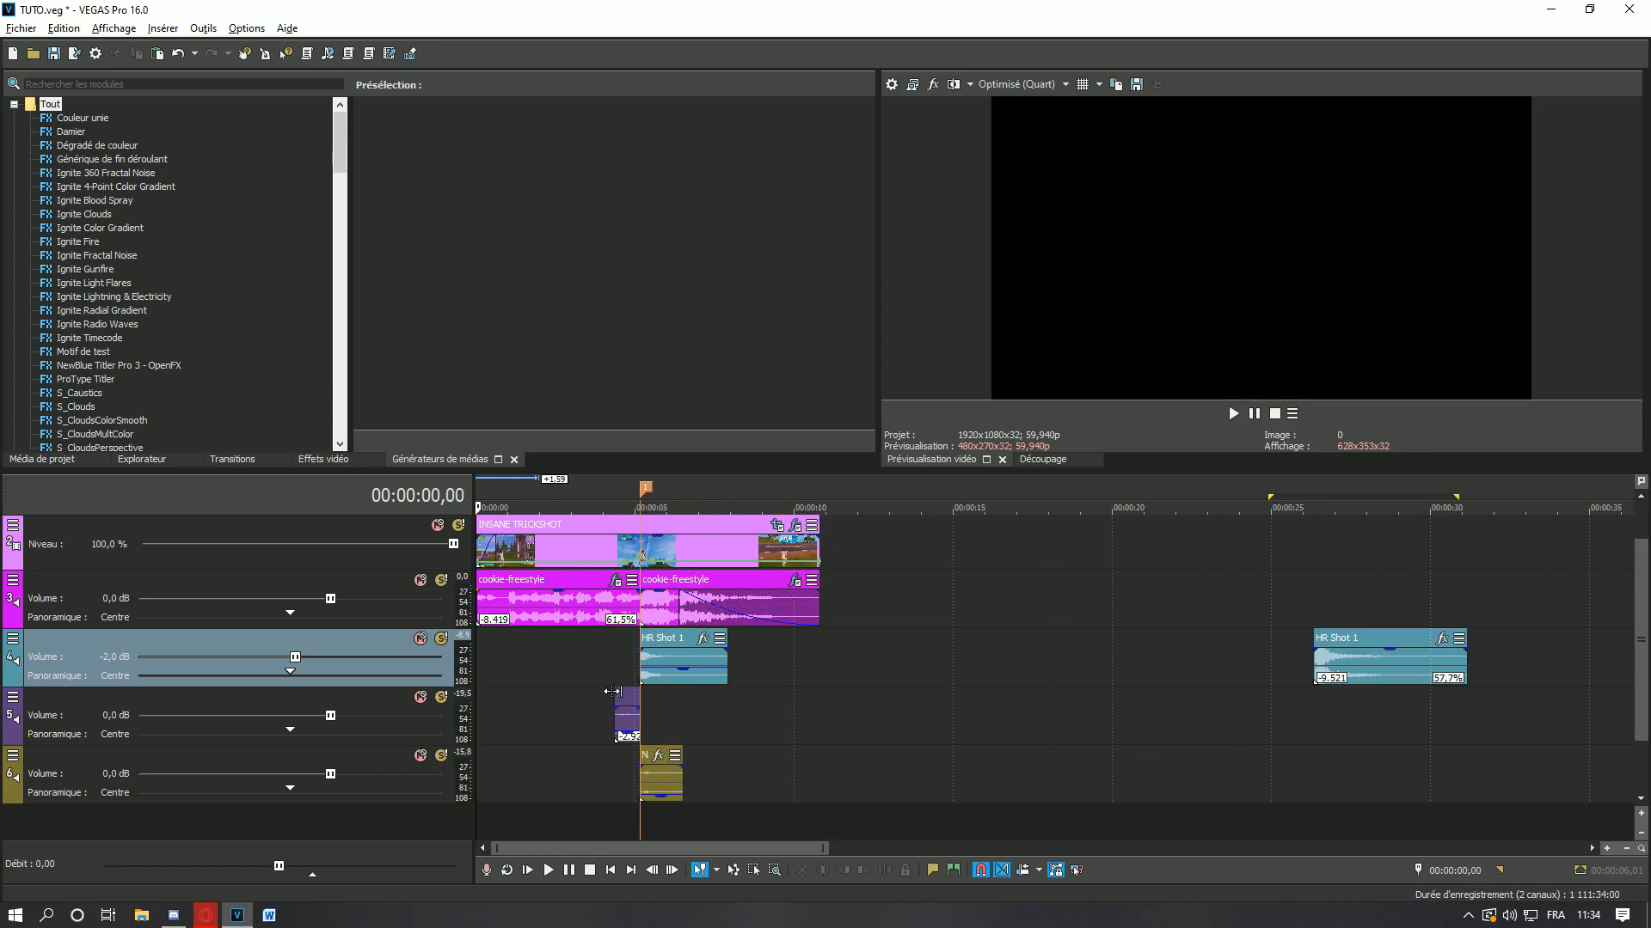
- Adjust the fade-out at the end of the stretched cookie-freestyle event next to the marker
{"action": "left_click", "coordinate": [633, 648]}
{"action": "scroll", "coordinate": [634, 648], "scroll_direction": "up", "scroll_amount": 6}
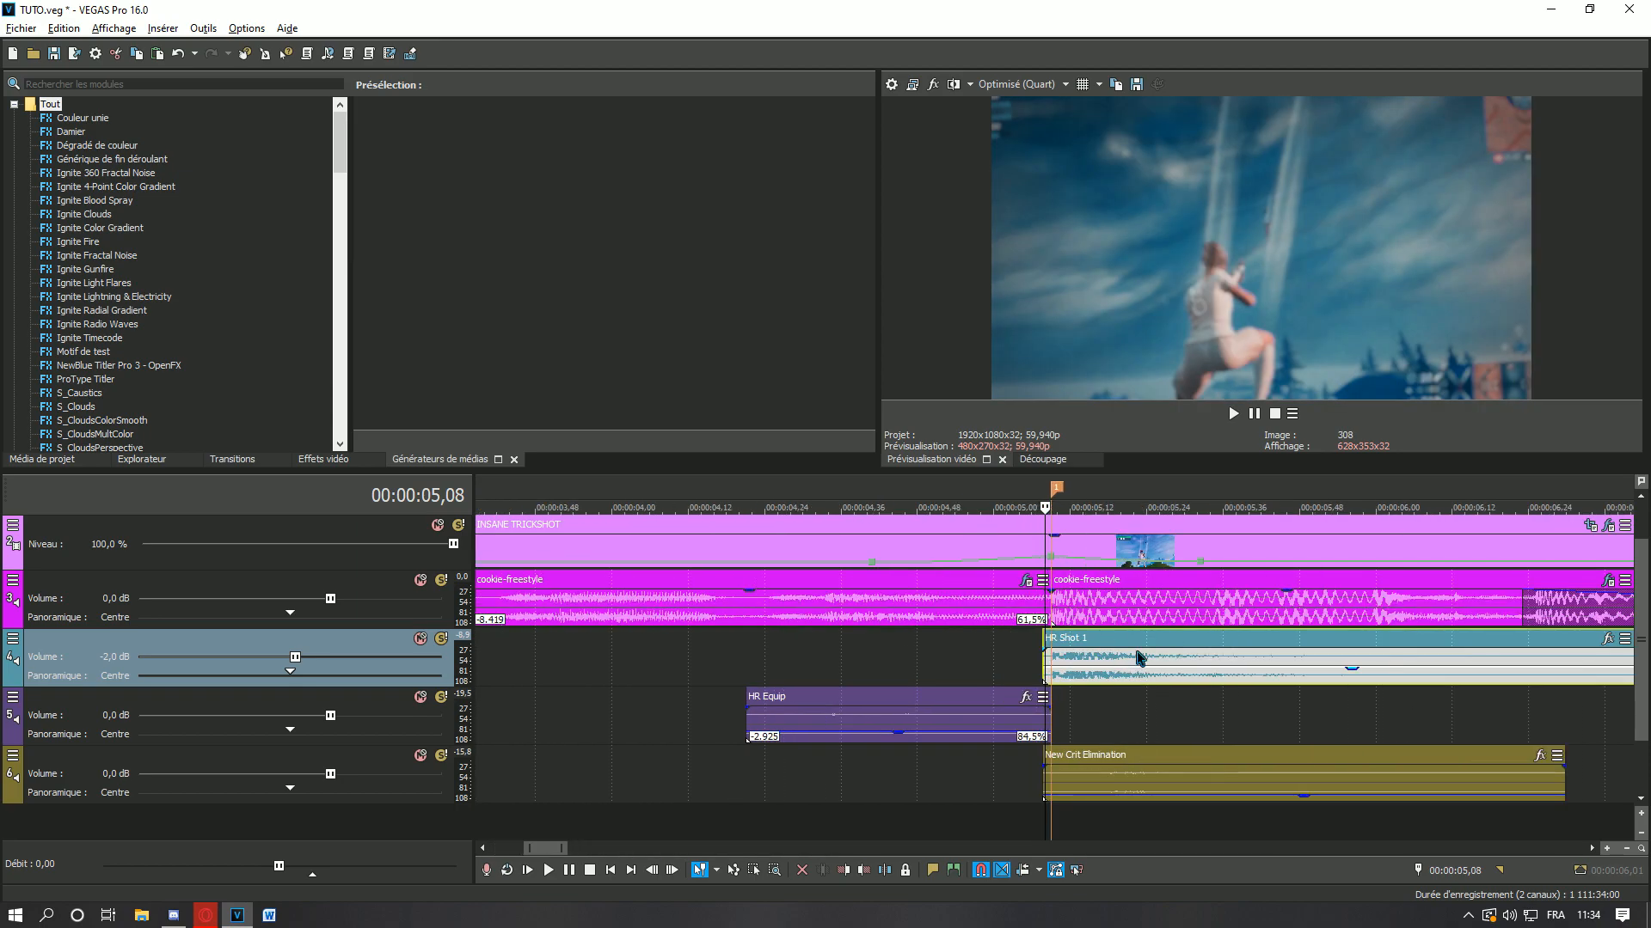
{"action": "scroll", "coordinate": [1097, 625], "scroll_direction": "up", "scroll_amount": 2}
{"action": "scroll", "coordinate": [1050, 602], "scroll_direction": "down", "scroll_amount": 8}
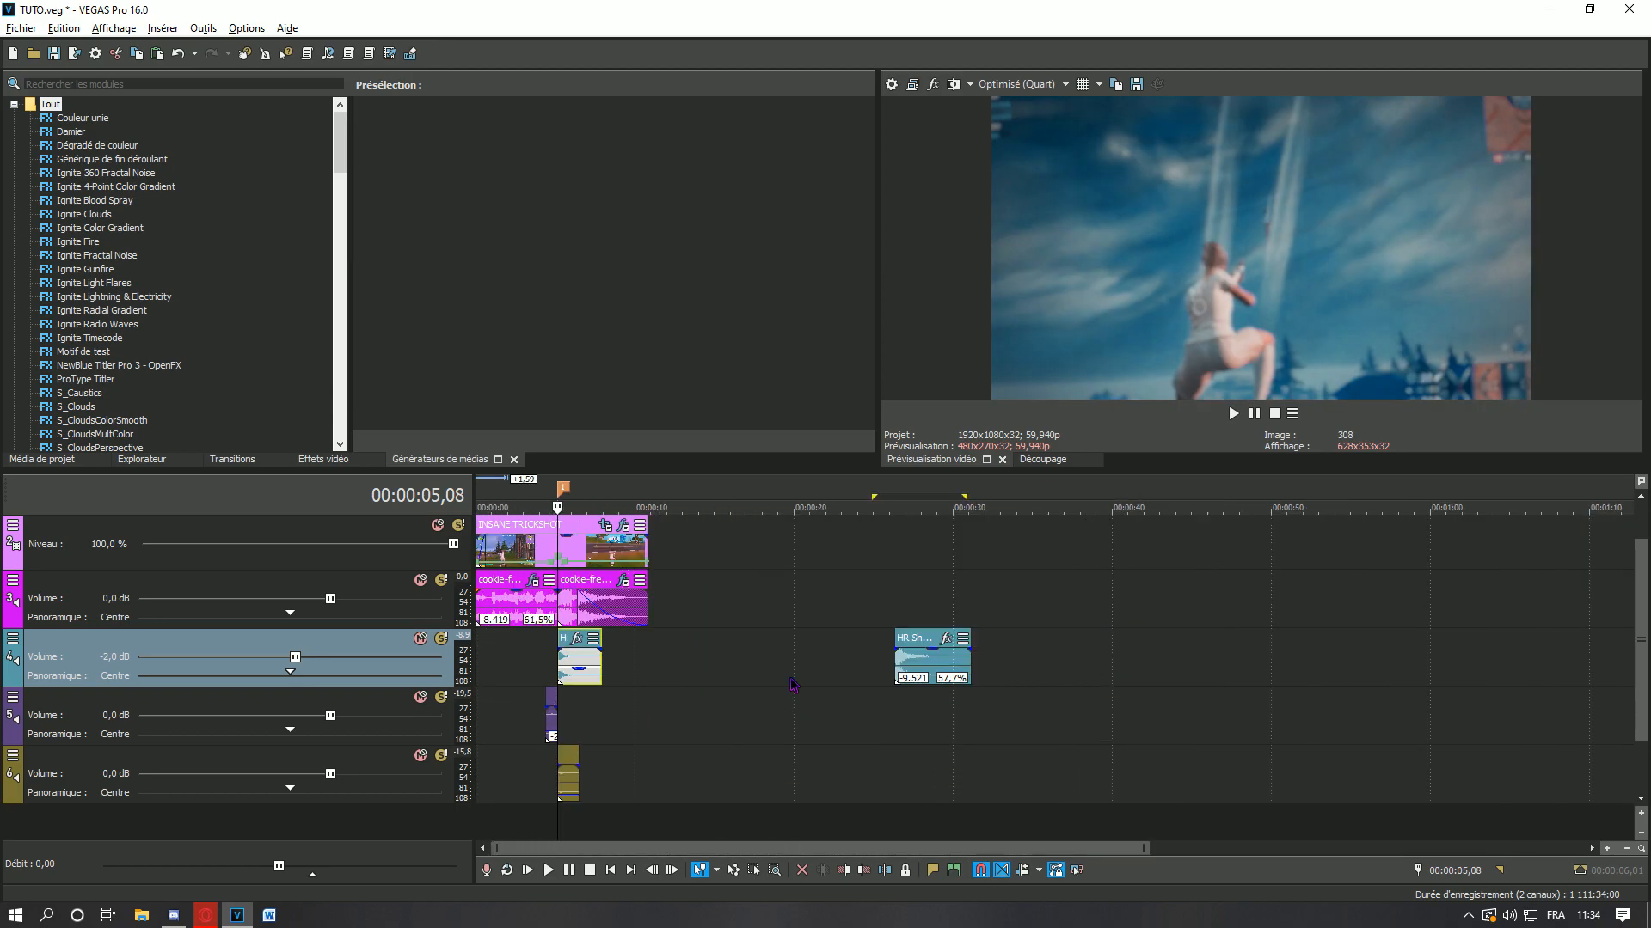
{"action": "scroll", "coordinate": [961, 618], "scroll_direction": "up", "scroll_amount": 8}
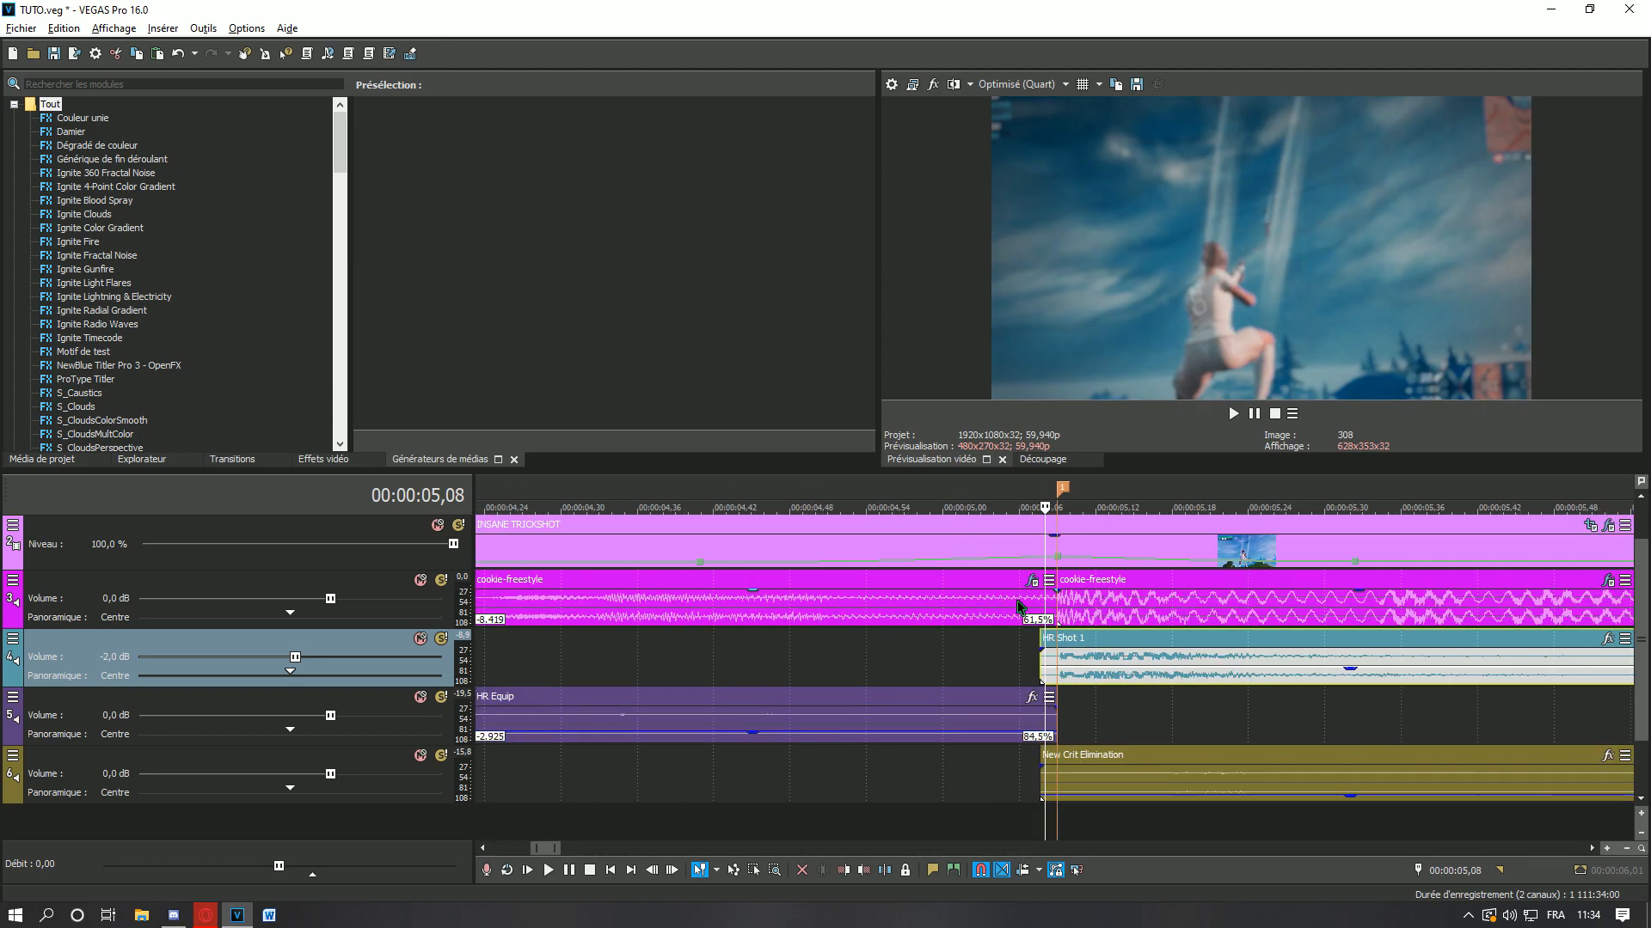
{"action": "mouse_move", "coordinate": [1054, 605]}
{"action": "left_mouse_down"}
{"action": "mouse_move", "coordinate": [1074, 607]}
{"action": "mouse_move", "coordinate": [1054, 605]}
{"action": "left_mouse_up"}
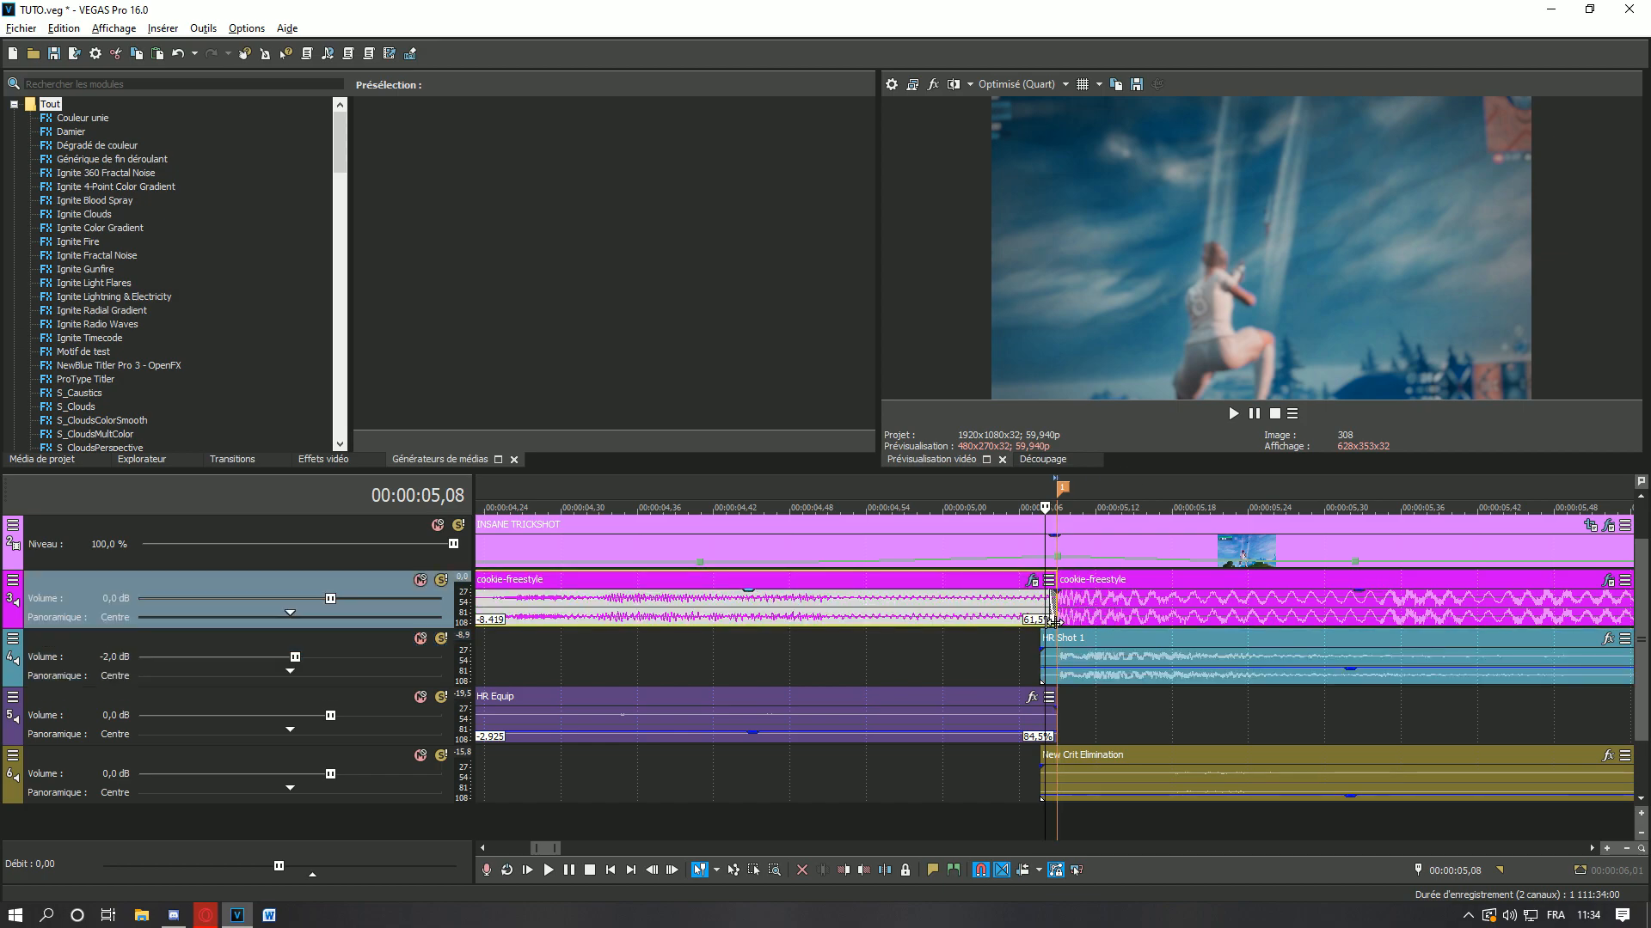
{"action": "scroll", "coordinate": [1047, 600], "scroll_direction": "down", "scroll_amount": 6}
{"action": "scroll", "coordinate": [1046, 597], "scroll_direction": "up", "scroll_amount": 7}
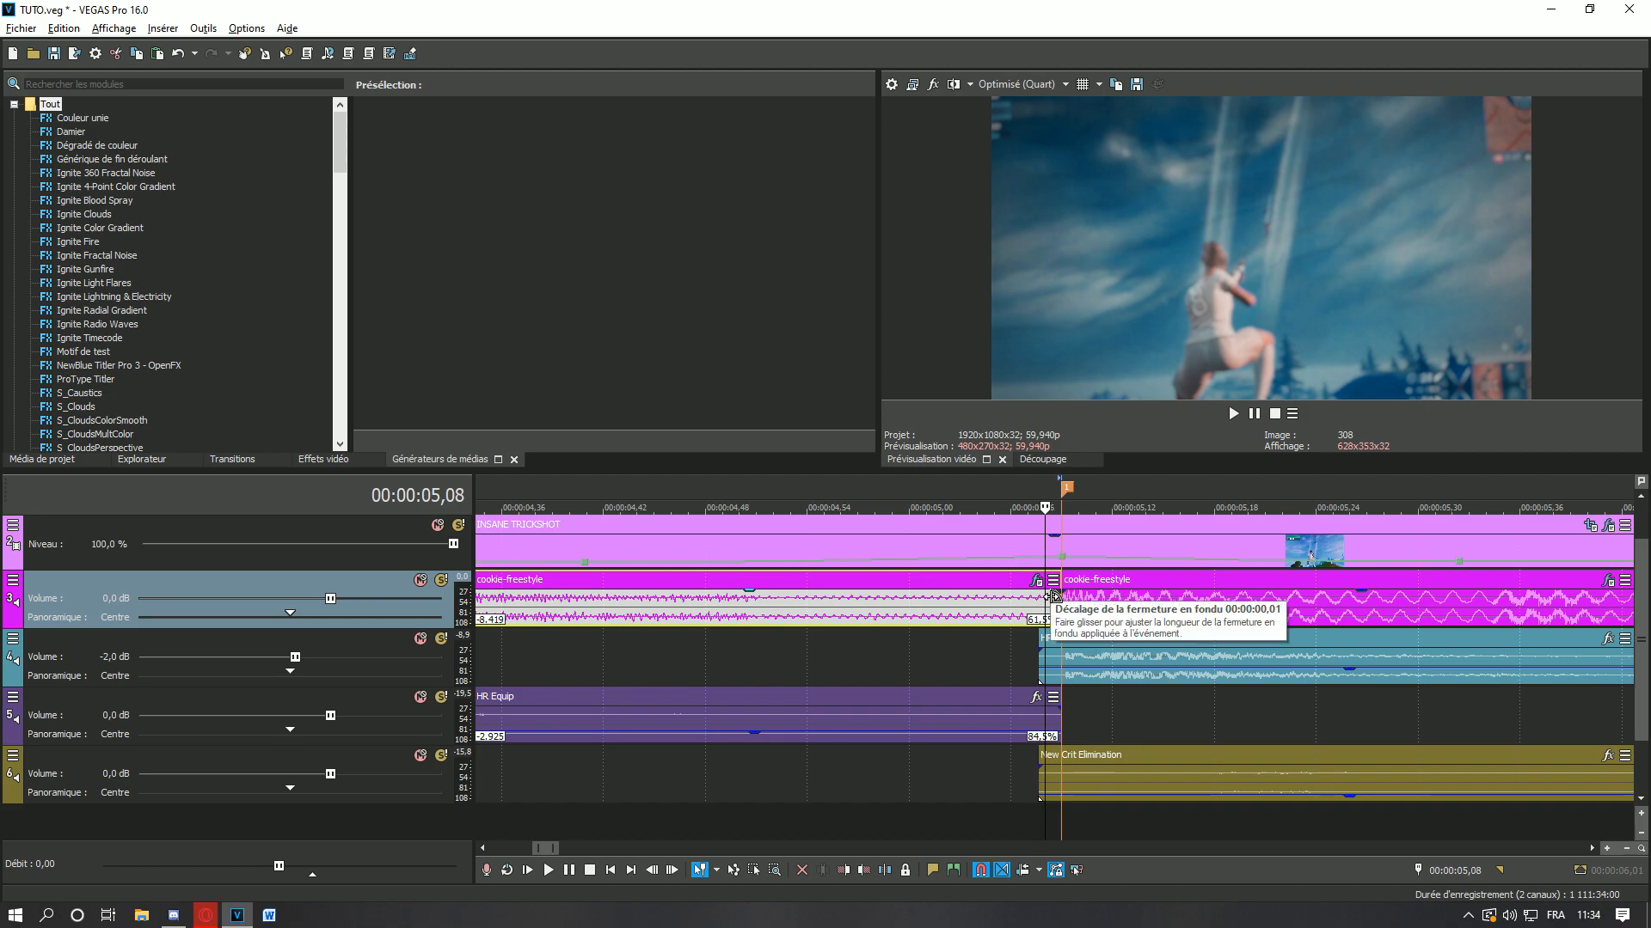
{"action": "scroll", "coordinate": [727, 669], "scroll_direction": "down", "scroll_amount": 2}
- Move the stretched cookie-freestyle event to a new track below the others and give it a short fade-in
{"action": "left_click_drag", "start_coordinate": [691, 761], "coordinate": [691, 817]}
{"action": "scroll", "coordinate": [598, 798], "scroll_direction": "down", "scroll_amount": 8}
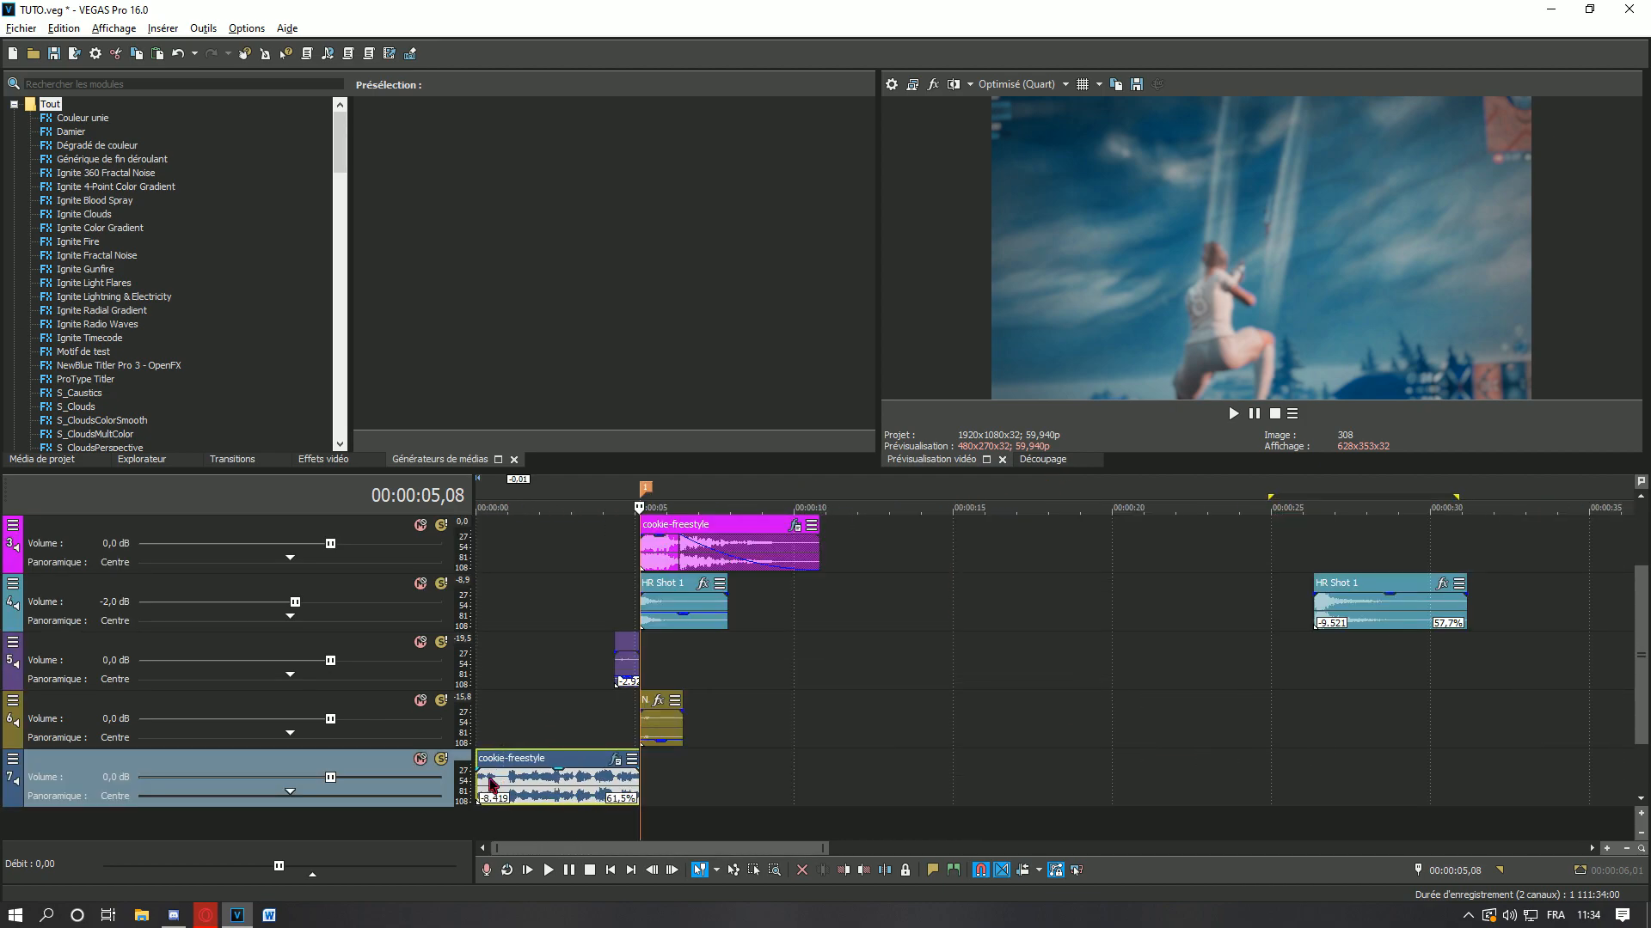
{"action": "left_click_drag", "start_coordinate": [474, 770], "coordinate": [492, 768]}
{"action": "left_click", "coordinate": [557, 743]}
- Extend the end of the stretched music event past the marker by about 00:00:00,22
{"action": "scroll", "coordinate": [557, 744], "scroll_direction": "up", "scroll_amount": 5}
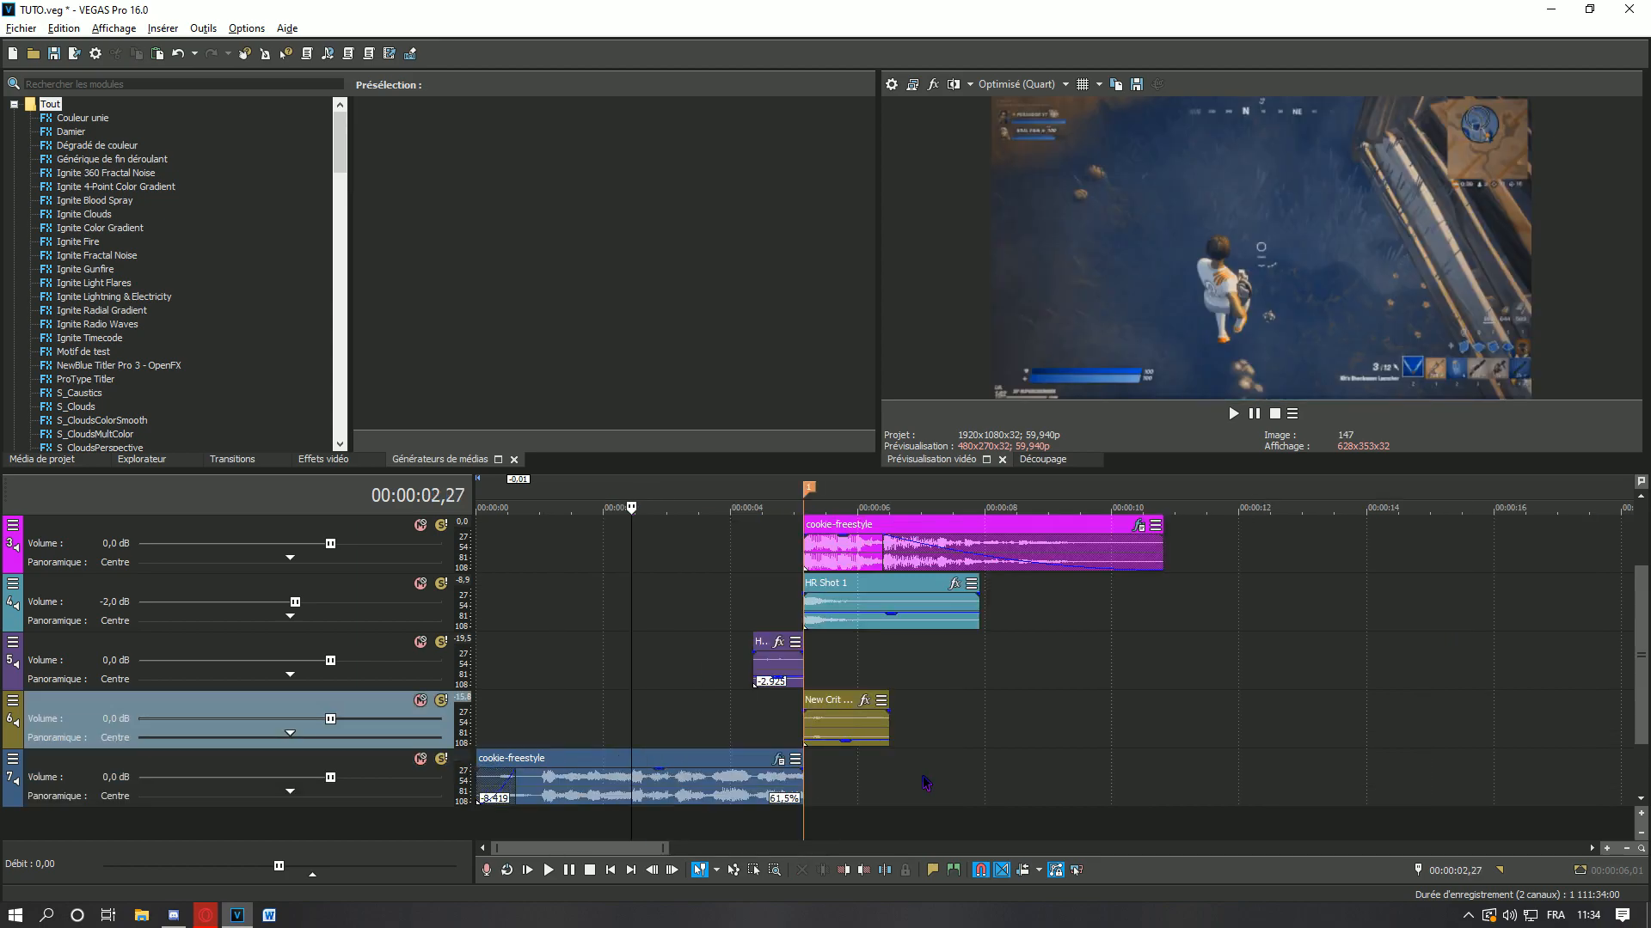
{"action": "left_click_drag", "start_coordinate": [1459, 779], "coordinate": [1527, 778]}
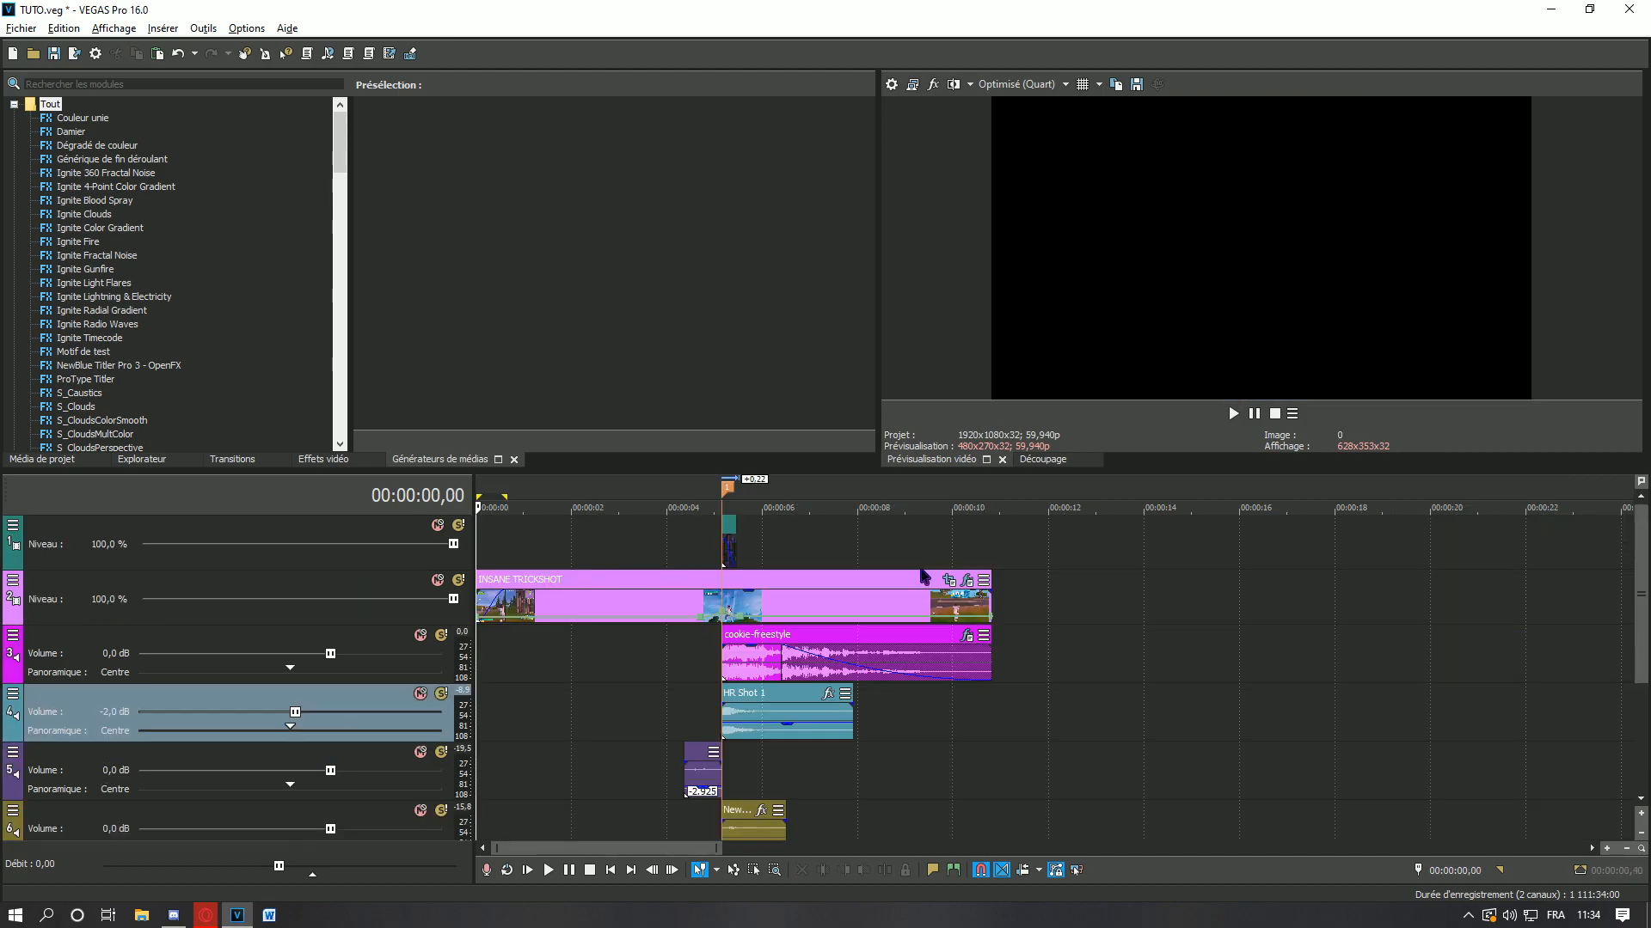
{"action": "left_click_drag", "start_coordinate": [1640, 606], "coordinate": [1640, 673]}
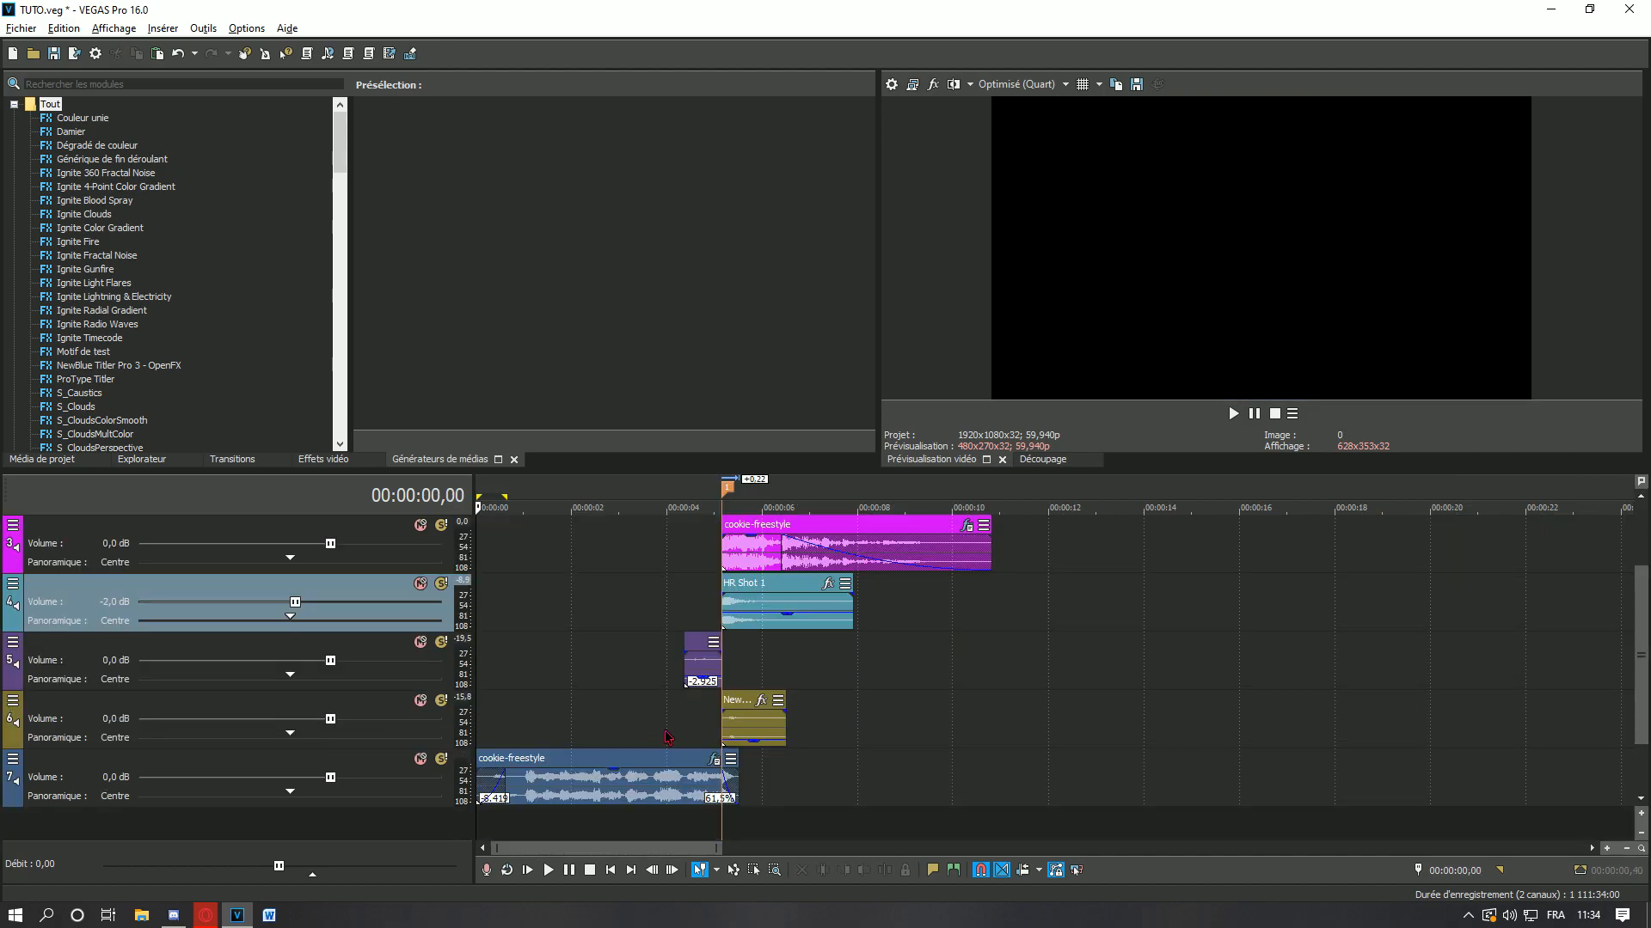
{"action": "left_click", "coordinate": [599, 714]}
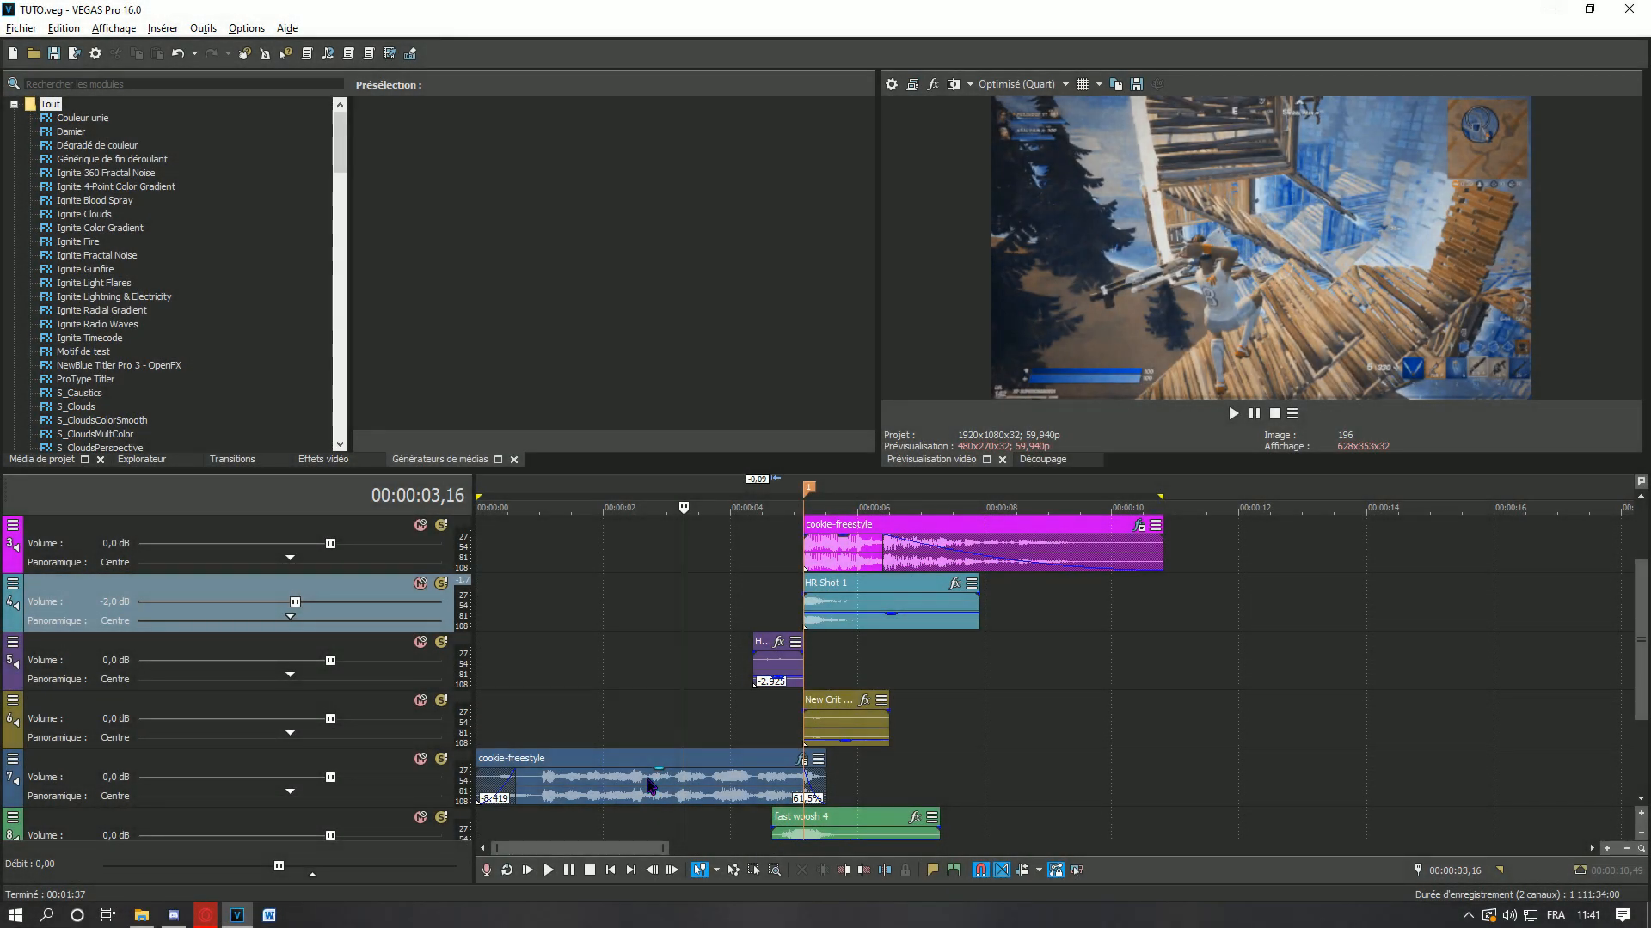
- Try lowering the gain of the stretched music event on track 7 to -4,5 dB
{"action": "scroll", "coordinate": [791, 725], "scroll_direction": "up", "scroll_amount": 5}
{"action": "scroll", "coordinate": [757, 741], "scroll_direction": "down", "scroll_amount": 4}
{"action": "left_click", "coordinate": [767, 778]}
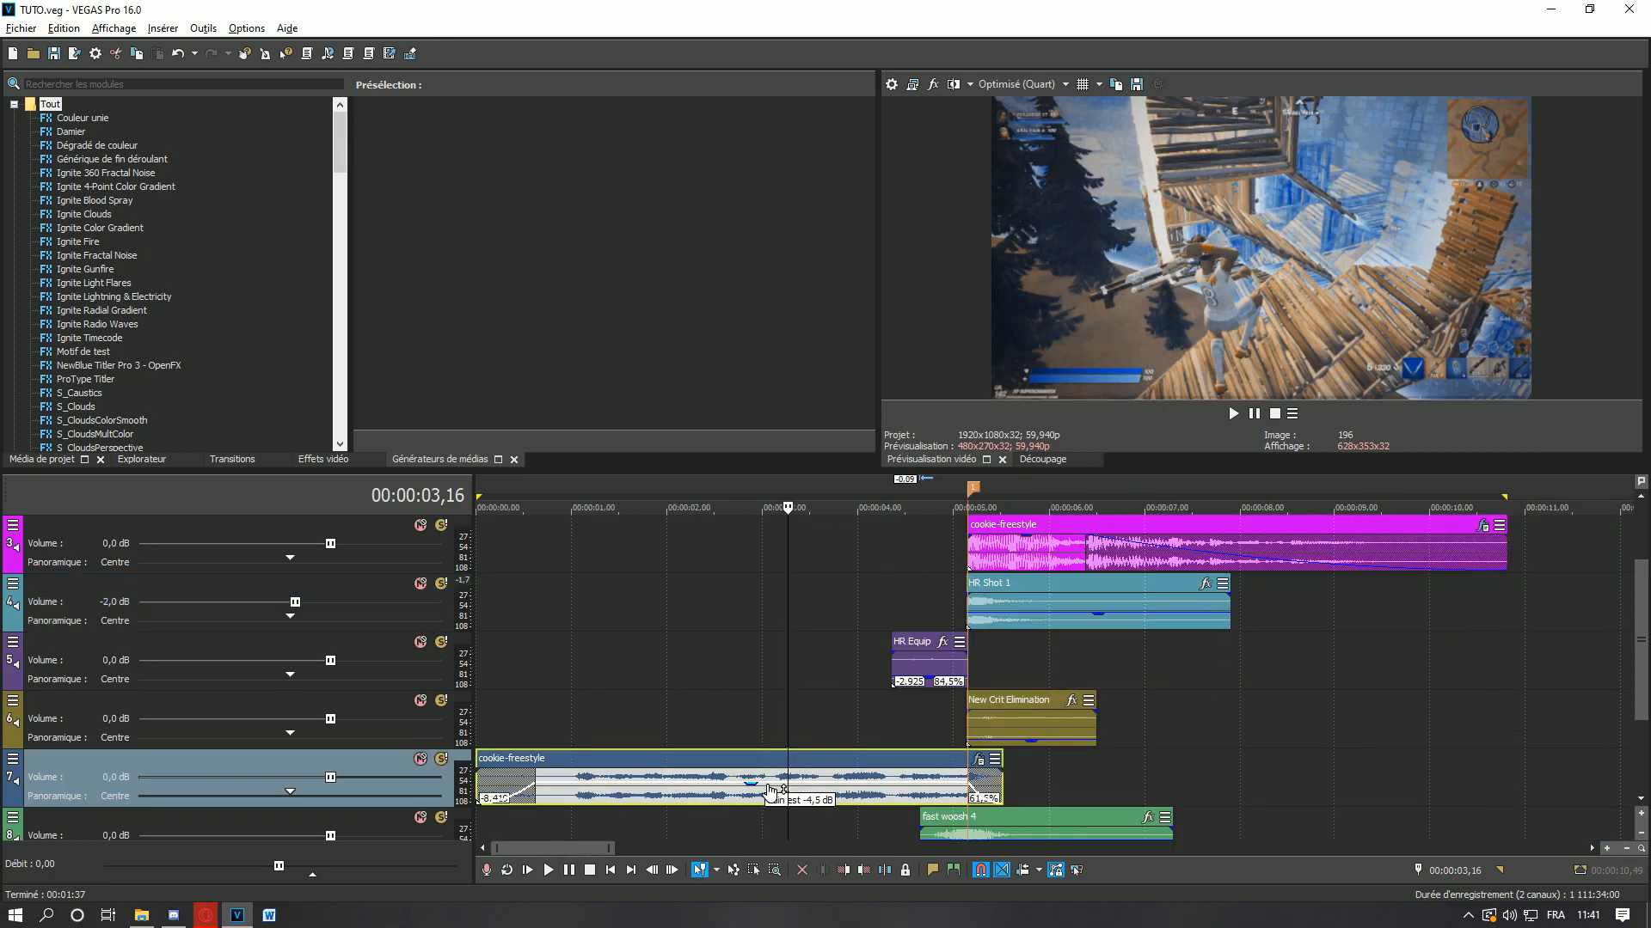
{"action": "scroll", "coordinate": [825, 714], "scroll_direction": "down", "scroll_amount": 4}
{"action": "scroll", "coordinate": [850, 690], "scroll_direction": "up", "scroll_amount": 4}
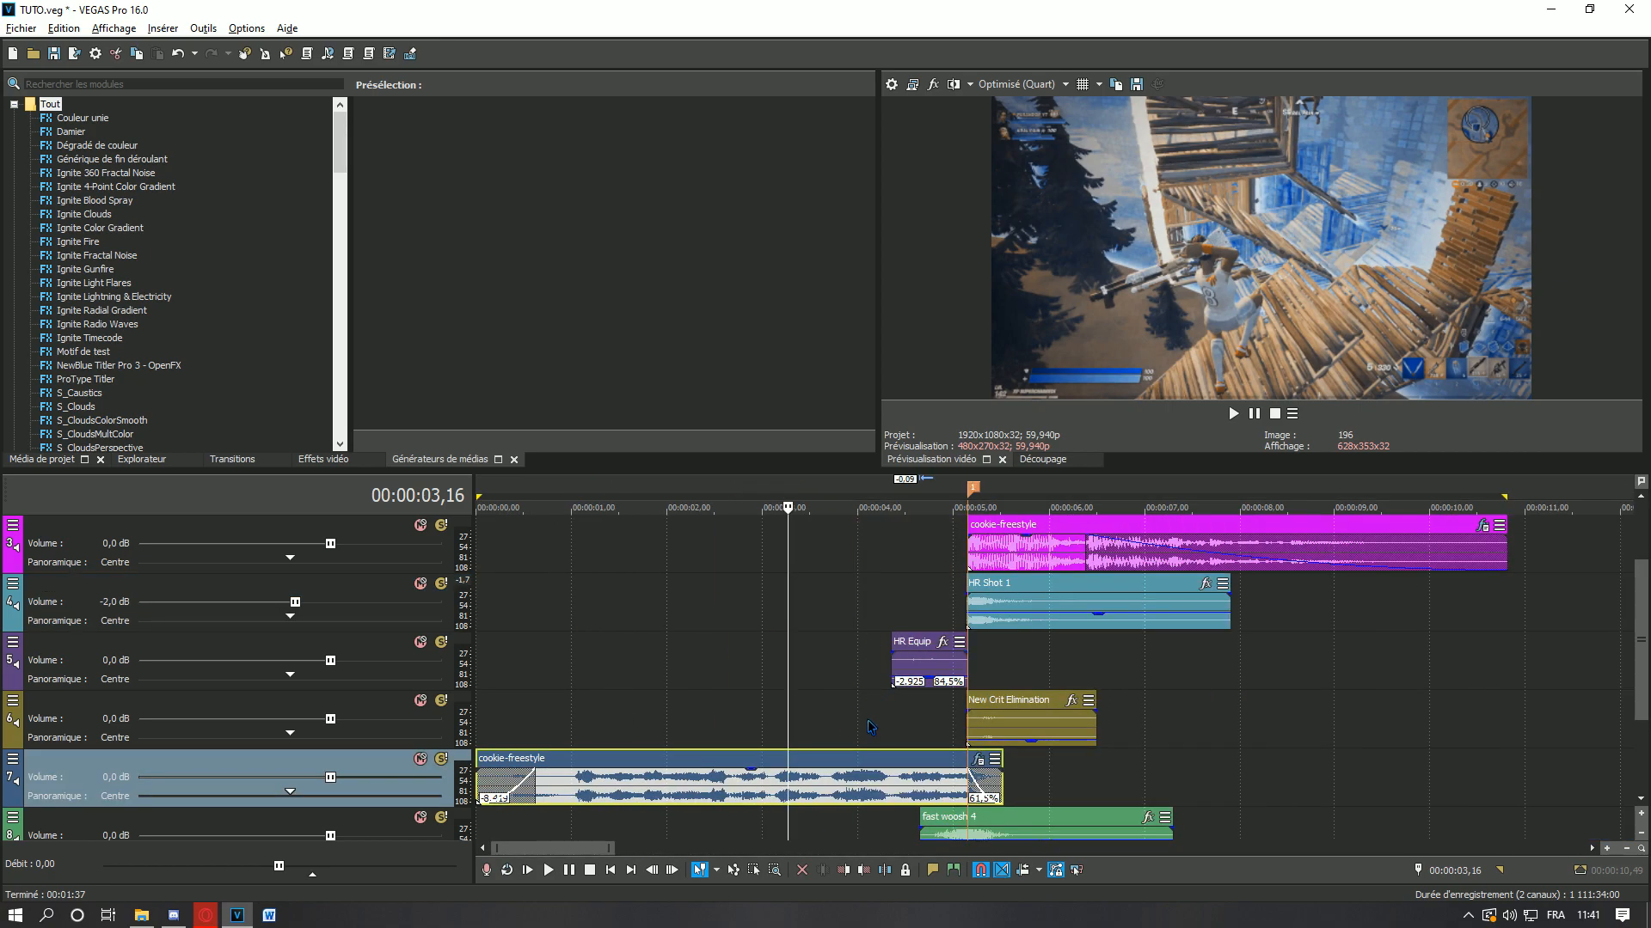
{"action": "left_click", "coordinate": [748, 735]}
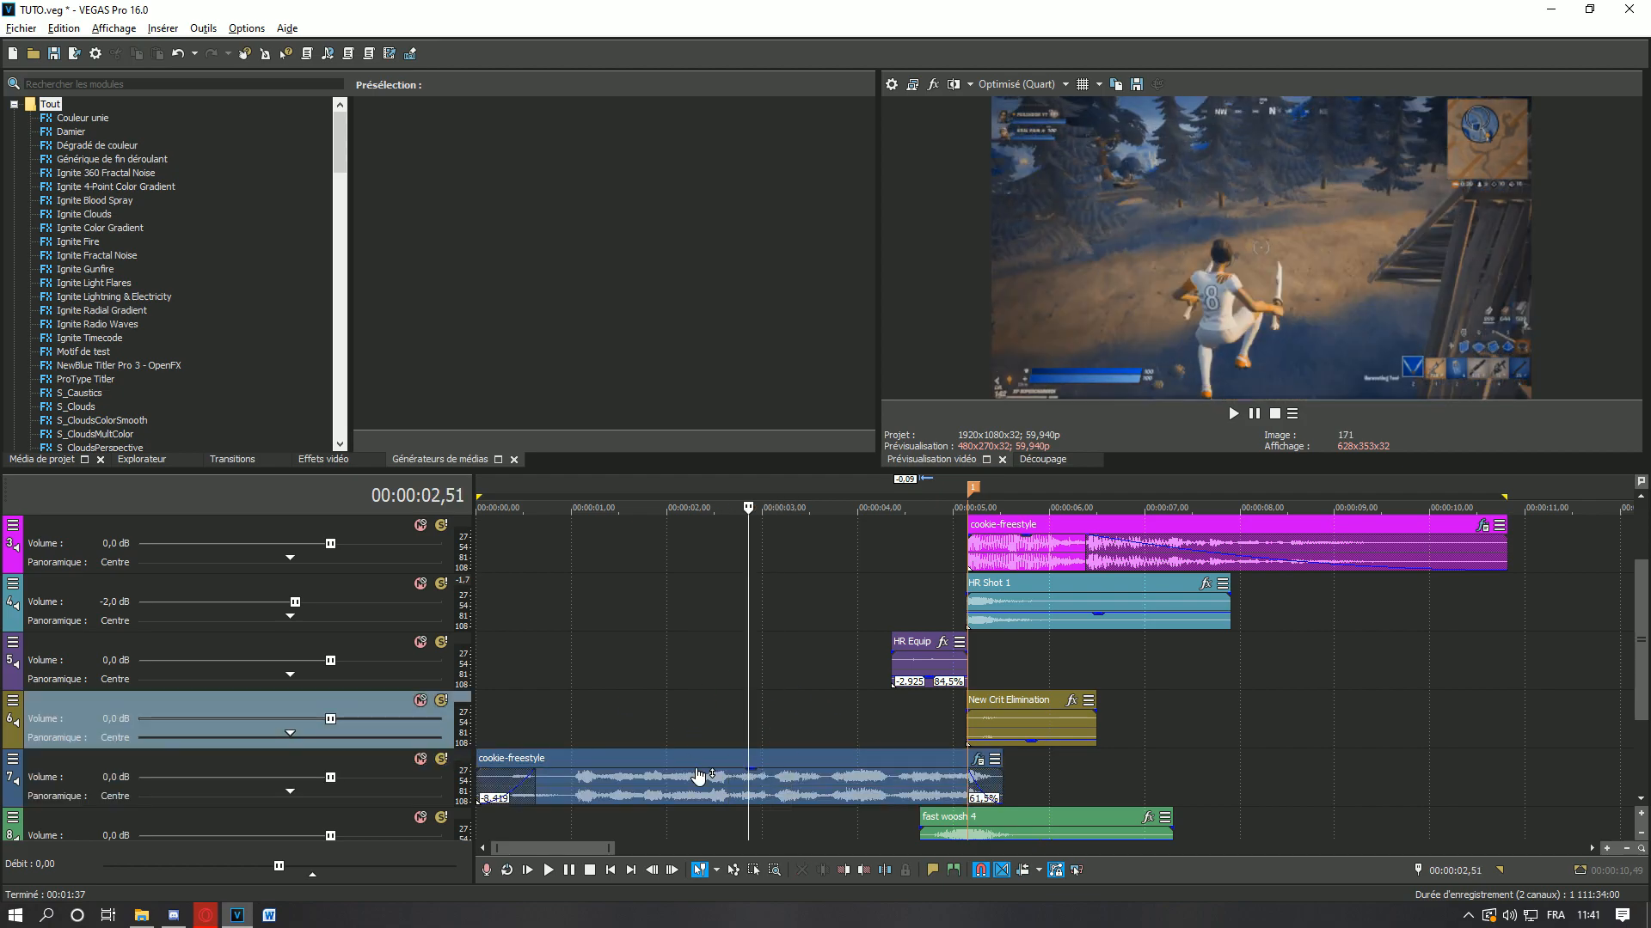
{"action": "left_click", "coordinate": [697, 732]}
{"action": "left_click", "coordinate": [801, 733]}
{"action": "left_click", "coordinate": [681, 732]}
- Add eFX Reverb after the ExpressFX Égalisation effect on the stretched cookie-freestyle event
{"action": "left_click", "coordinate": [662, 798]}
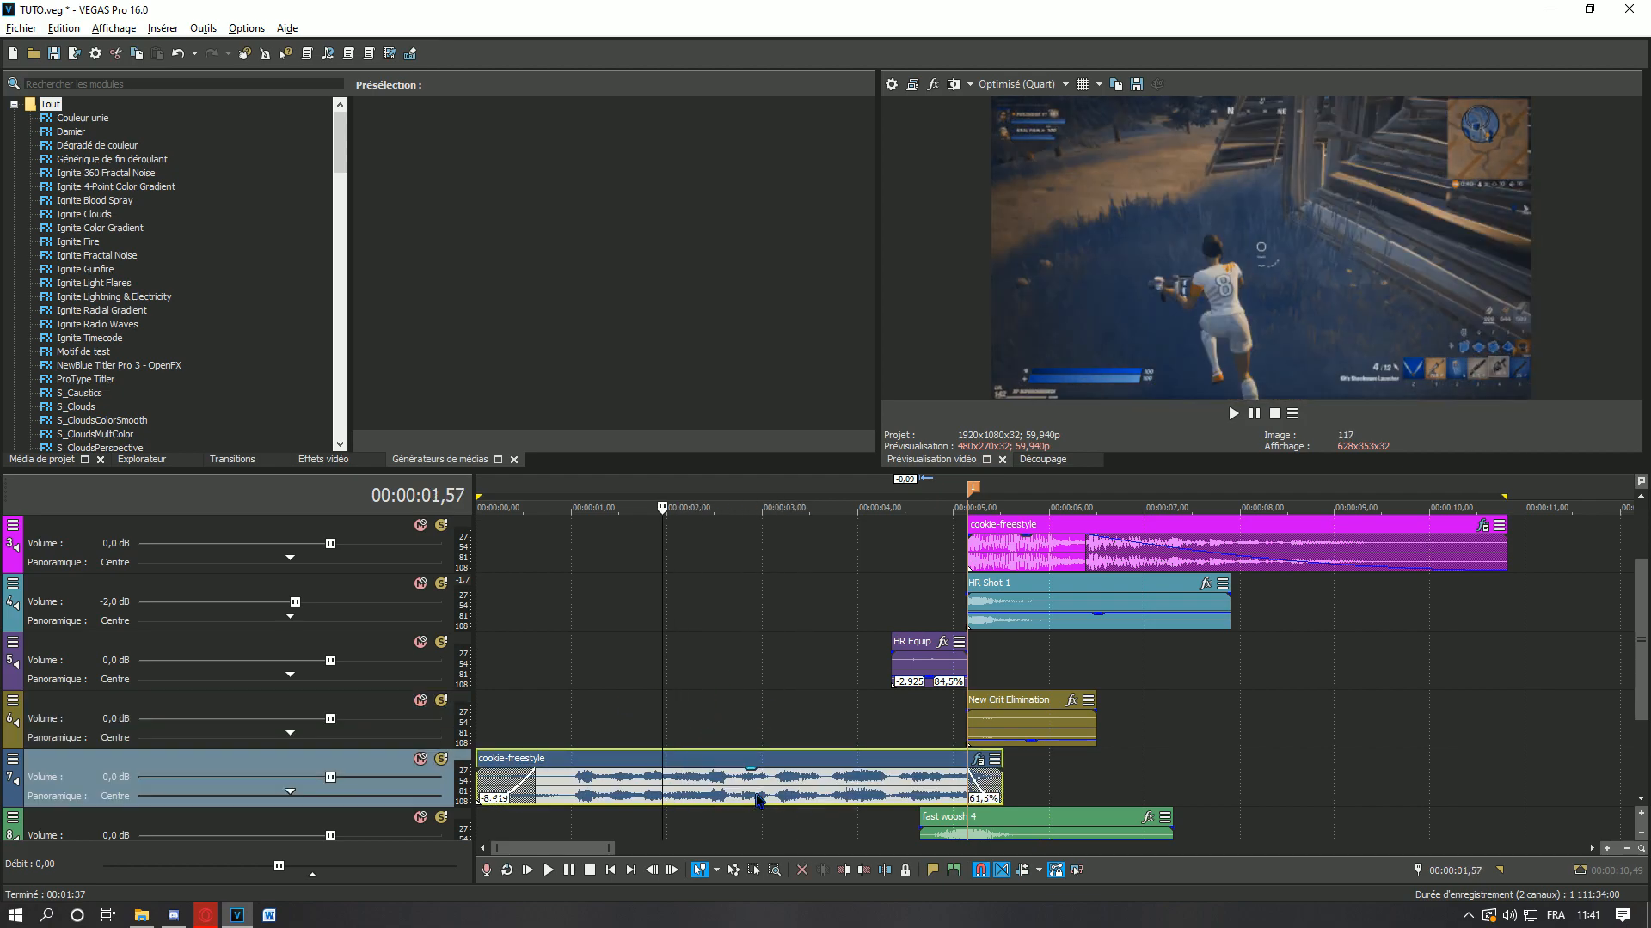
{"action": "left_click", "coordinate": [979, 761]}
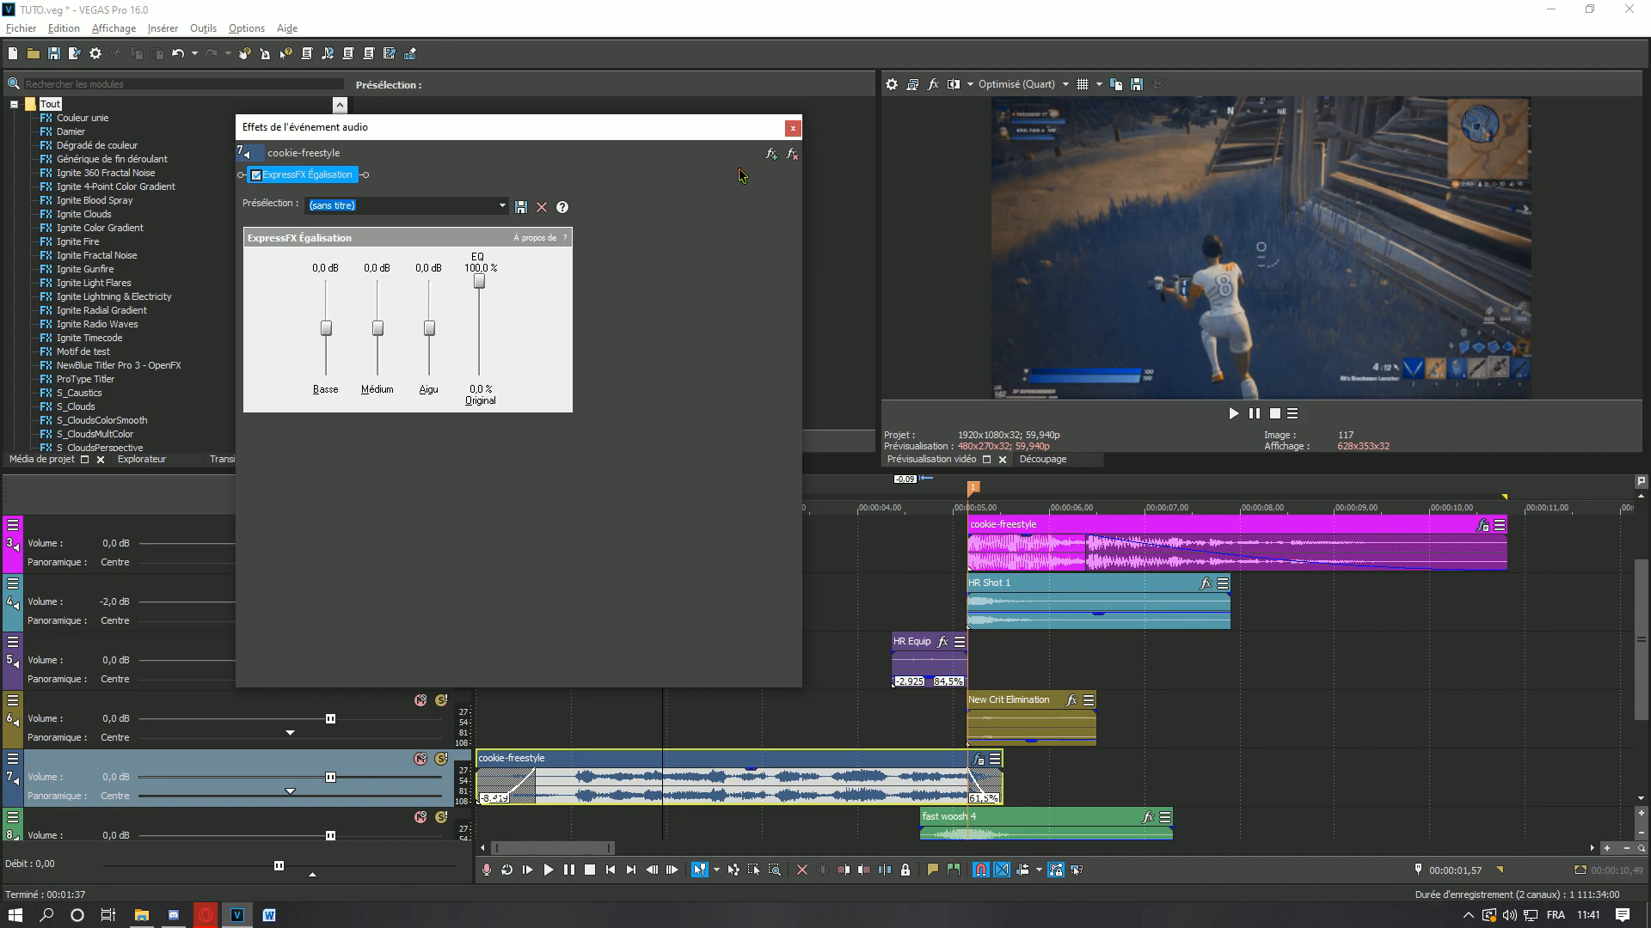
{"action": "left_click", "coordinate": [771, 153]}
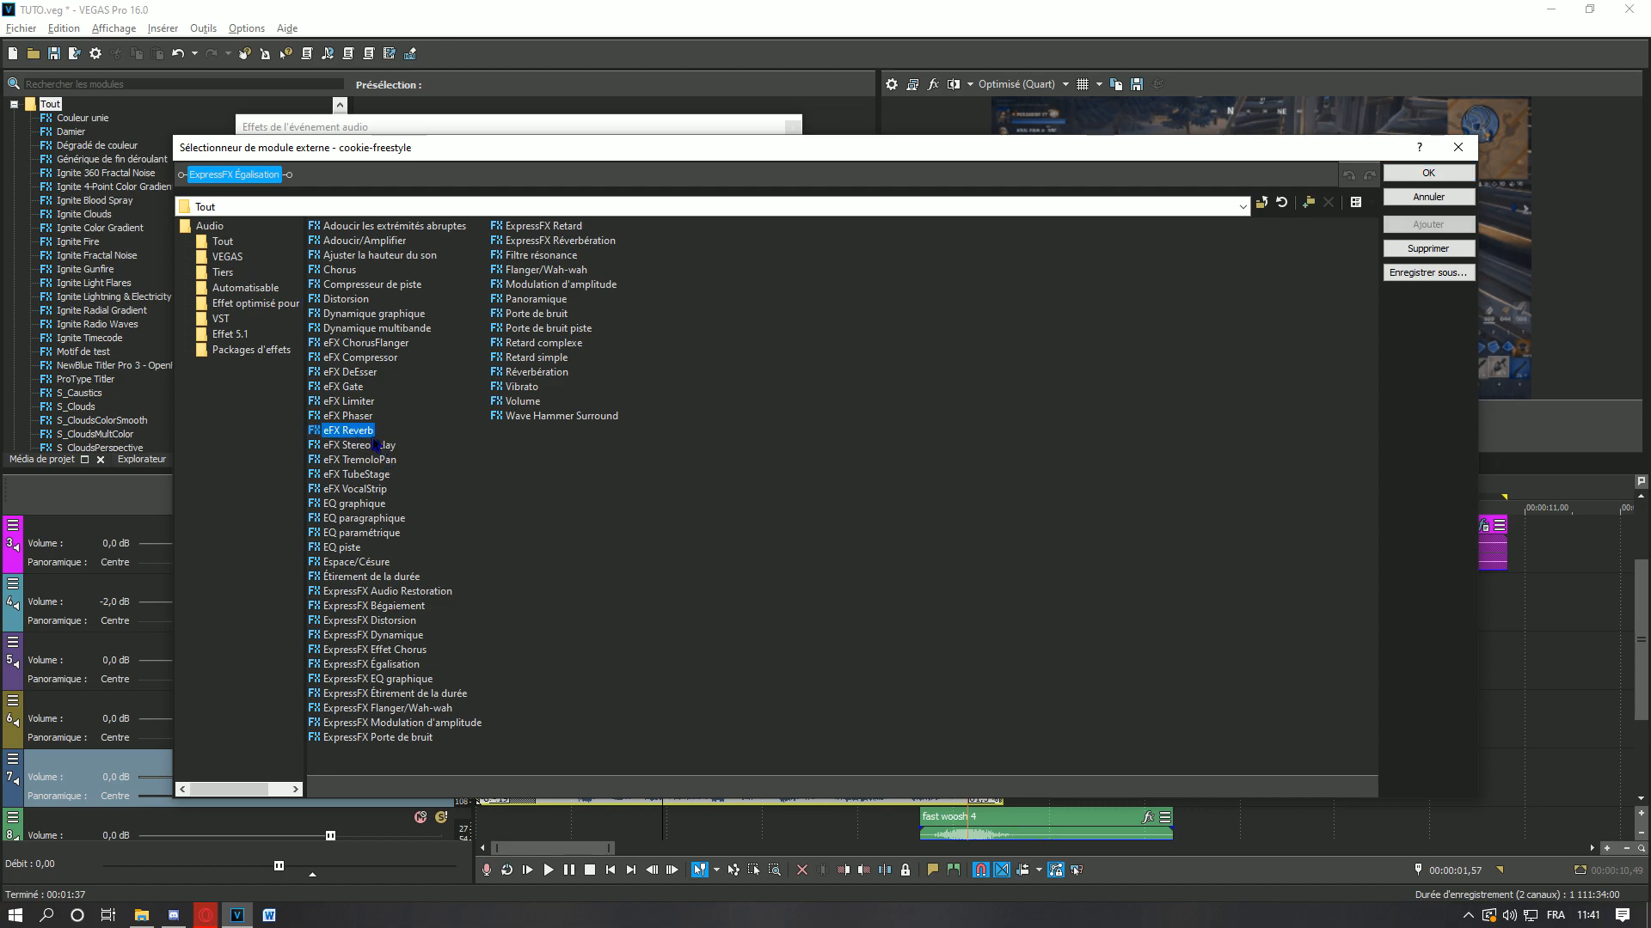
{"action": "left_click", "coordinate": [1428, 225]}
{"action": "left_click", "coordinate": [1428, 173]}
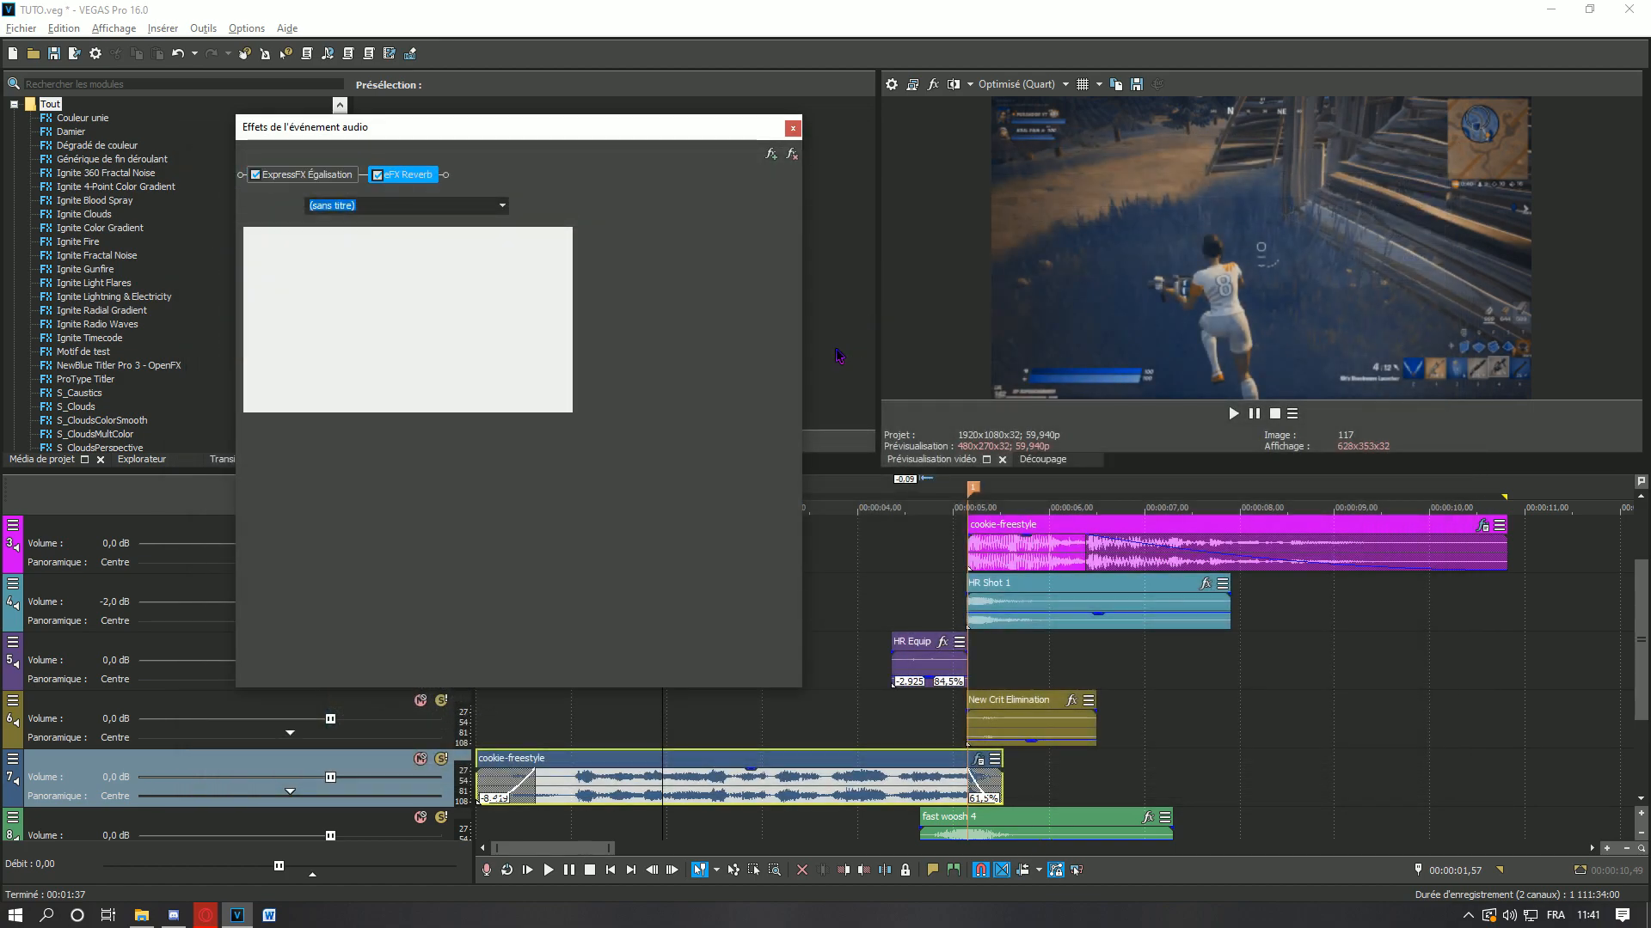
- Play the stretched music with the default reverb through to just after the shot
{"action": "key", "text": "space"}
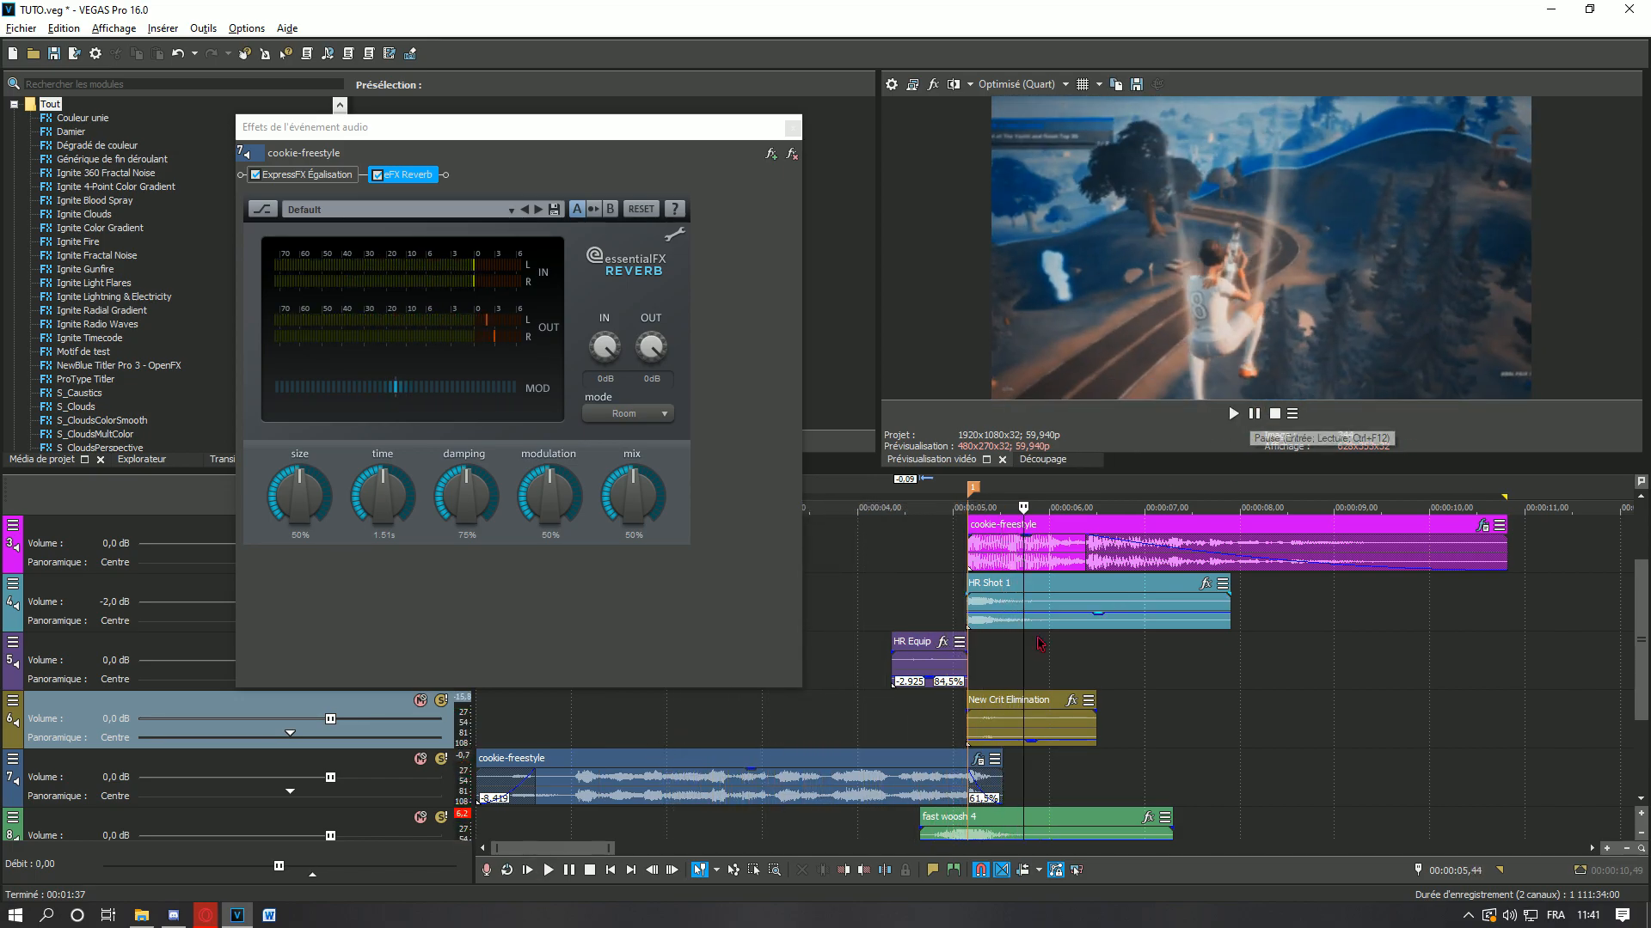
{"action": "left_click", "coordinate": [1251, 415]}
{"action": "left_click", "coordinate": [833, 721]}
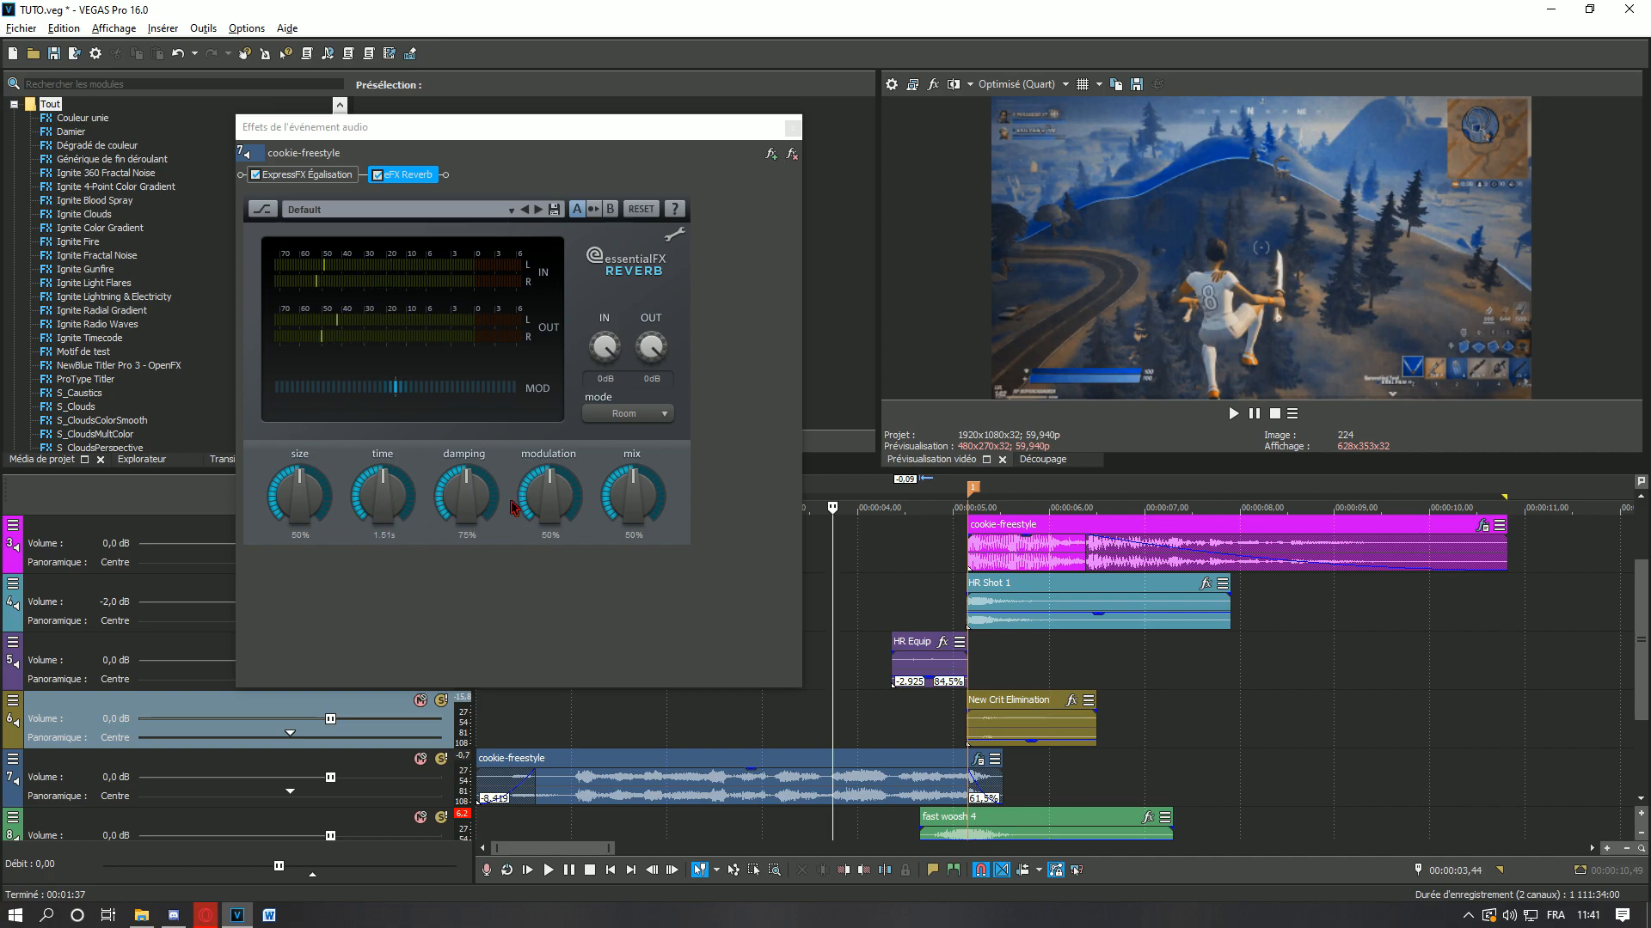
- Set the reverb size to 29% and its time to about 6.4 s, and play the music with it
{"action": "left_click", "coordinate": [278, 491]}
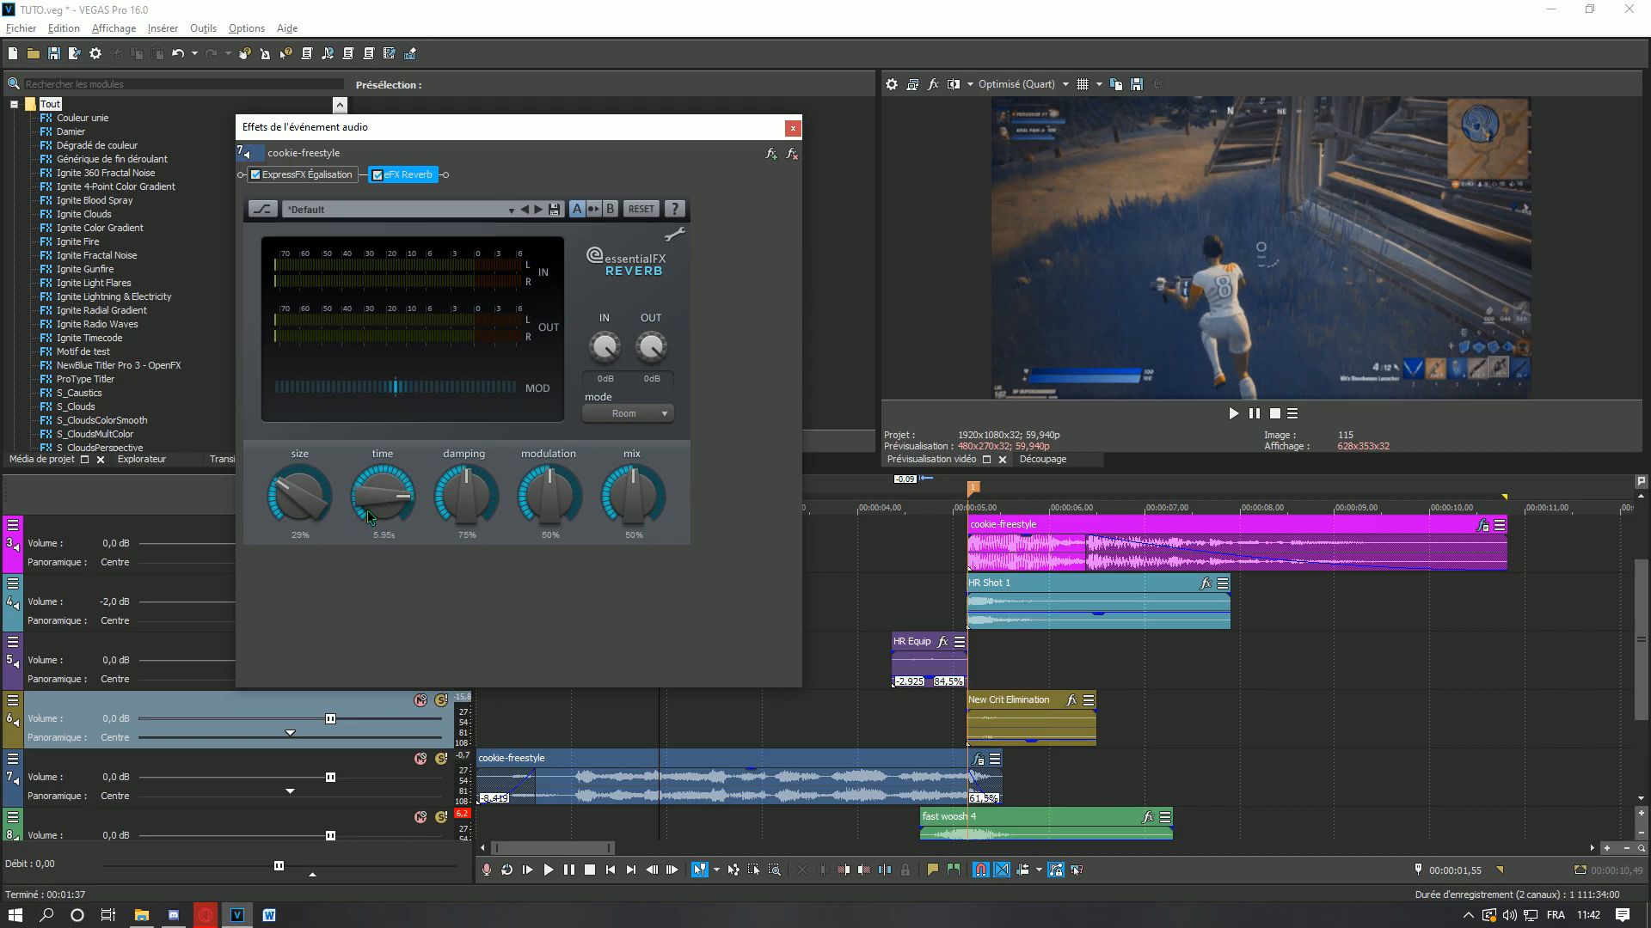
{"action": "left_click", "coordinate": [600, 691]}
{"action": "key", "text": "space"}
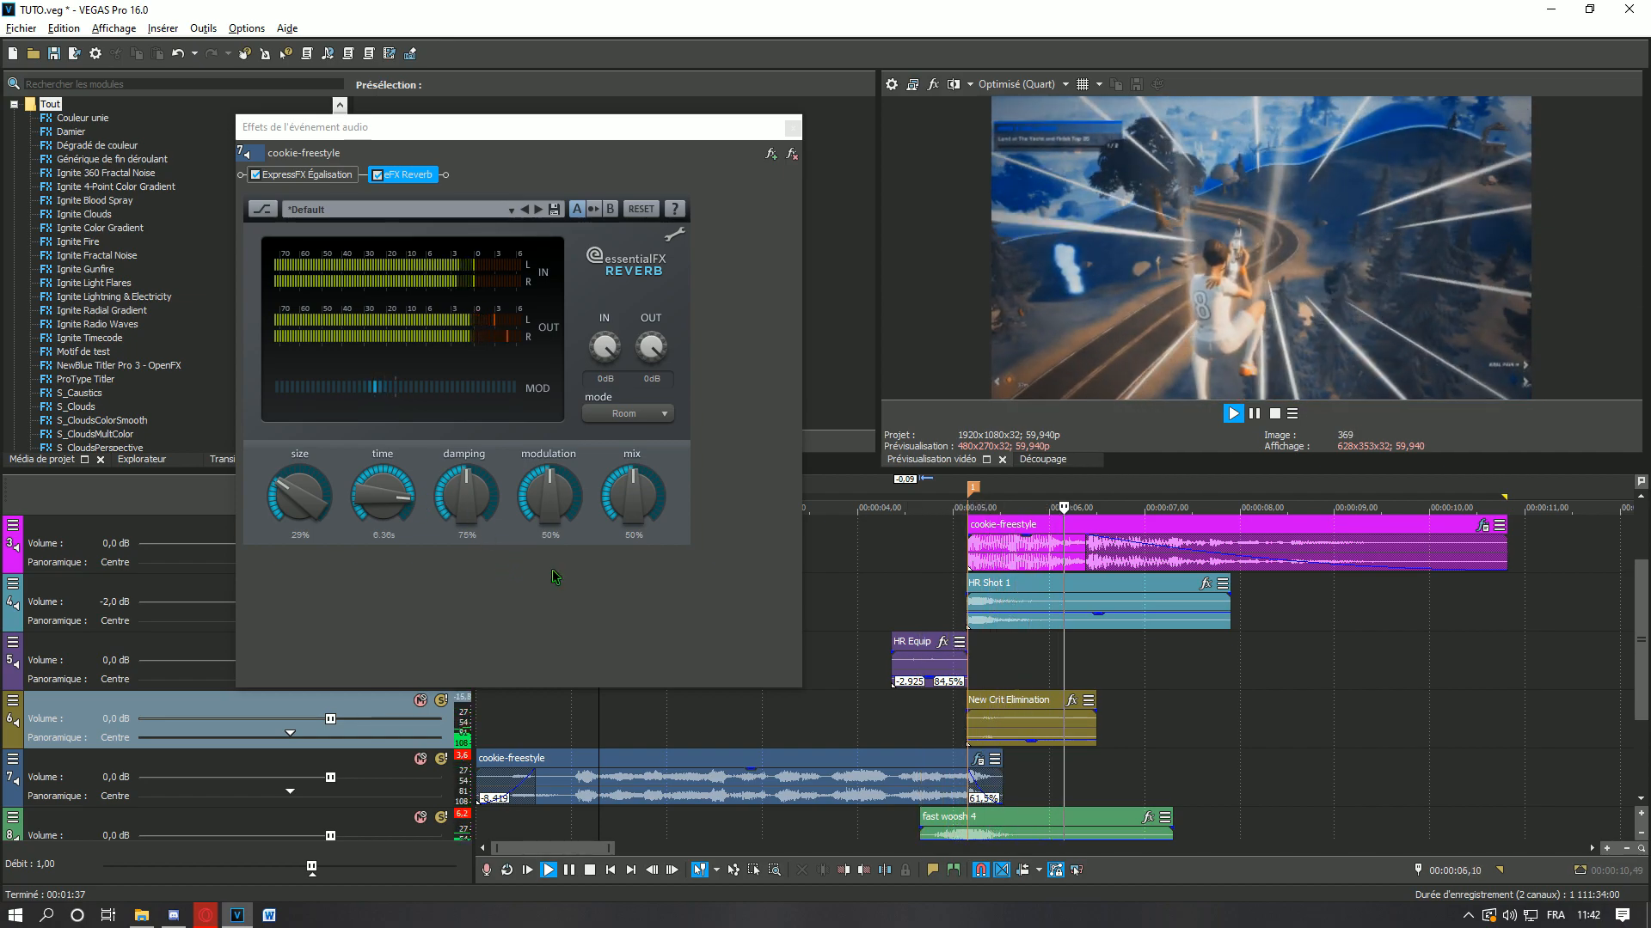
{"action": "key", "text": "space"}
{"action": "key", "text": "space"}
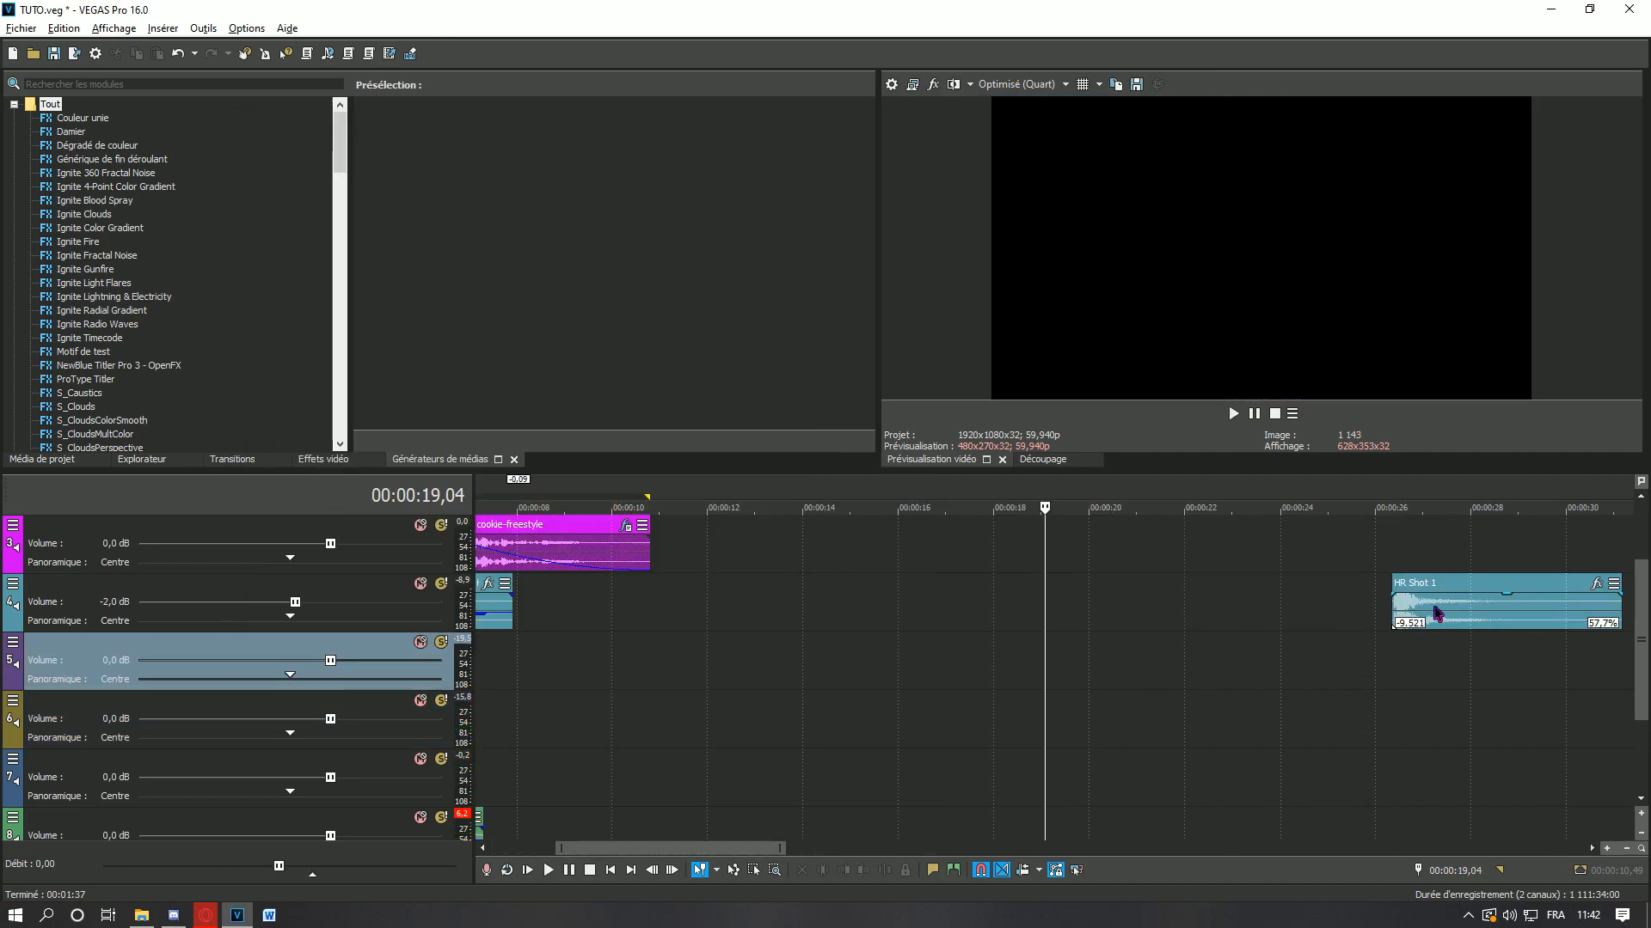
- Move the stretched HR Shot 1 event earlier on its track to about 00:00:12 and play it
{"action": "left_click_drag", "start_coordinate": [1437, 613], "coordinate": [741, 617]}
{"action": "left_click", "coordinate": [690, 603]}
{"action": "scroll", "coordinate": [773, 655], "scroll_direction": "down", "scroll_amount": 2}
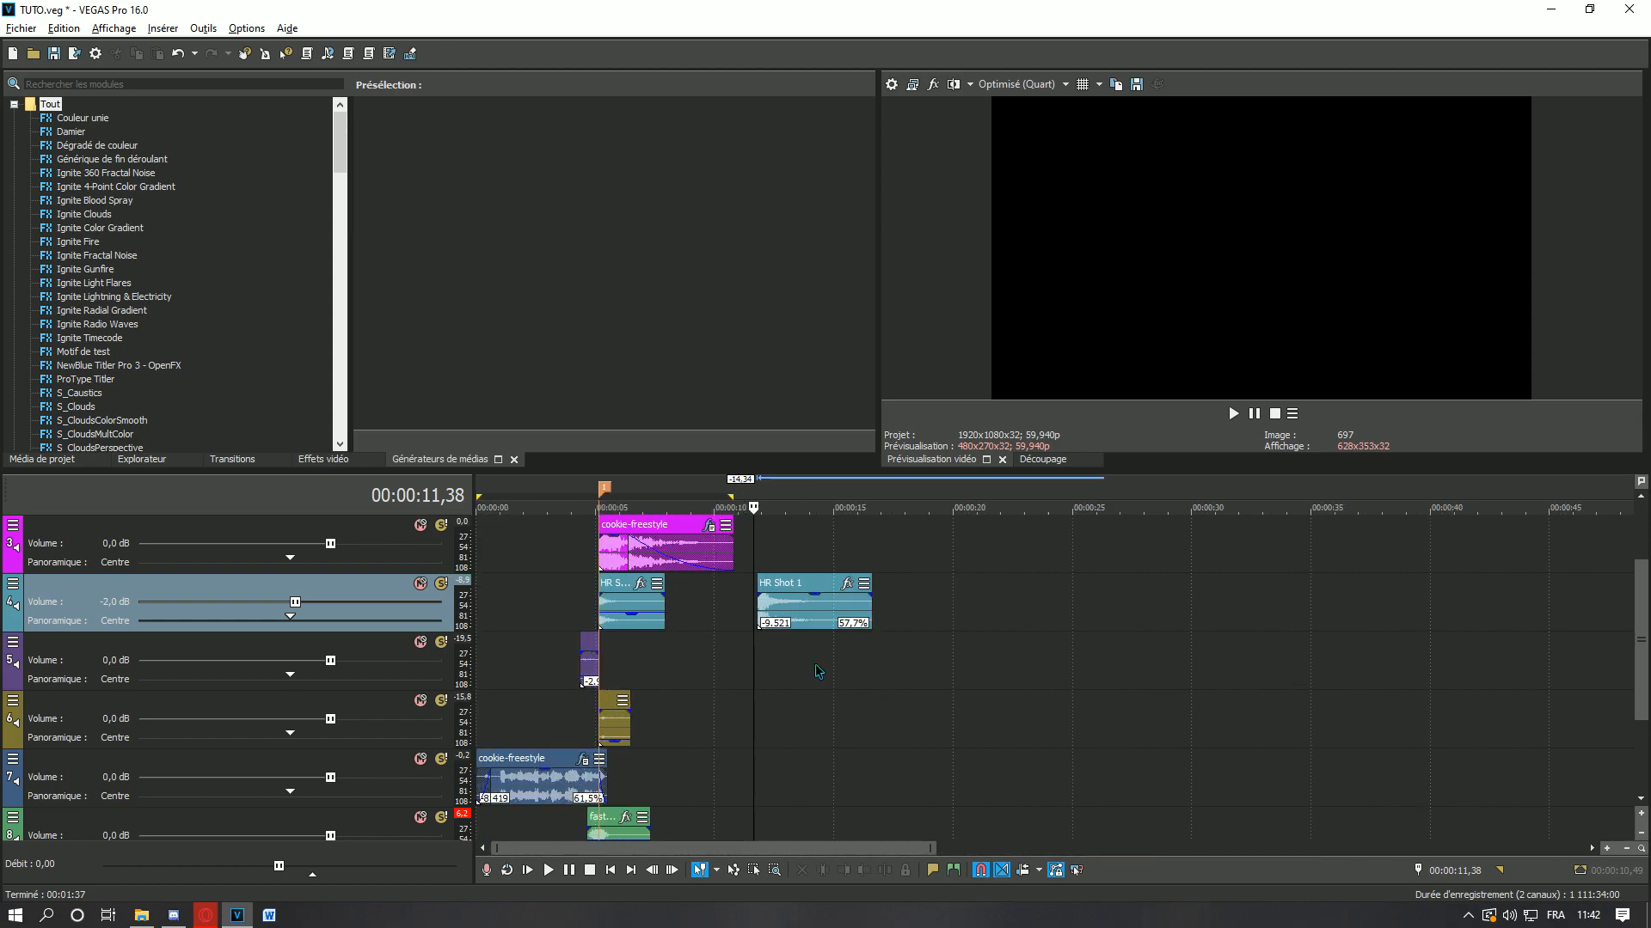
{"action": "scroll", "coordinate": [851, 636], "scroll_direction": "up", "scroll_amount": 3}
{"action": "left_click", "coordinate": [1048, 650]}
{"action": "key", "text": "space"}
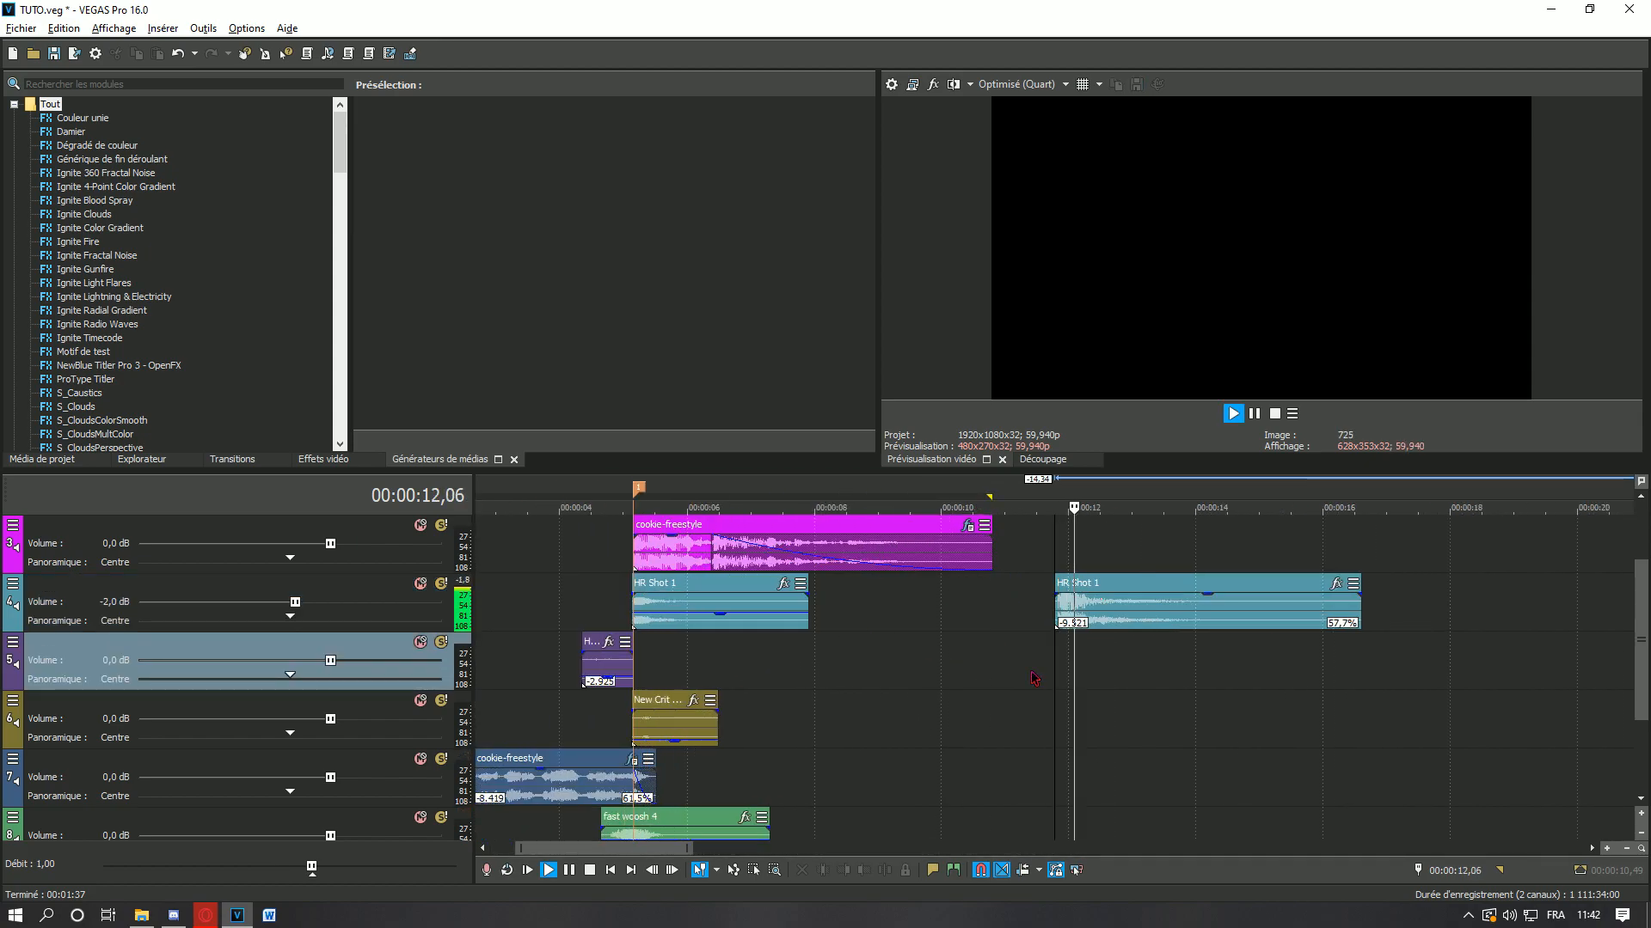
- Look over the audio effects available for the moved HR Shot 1 event and close the chooser
{"action": "left_click", "coordinate": [1066, 621]}
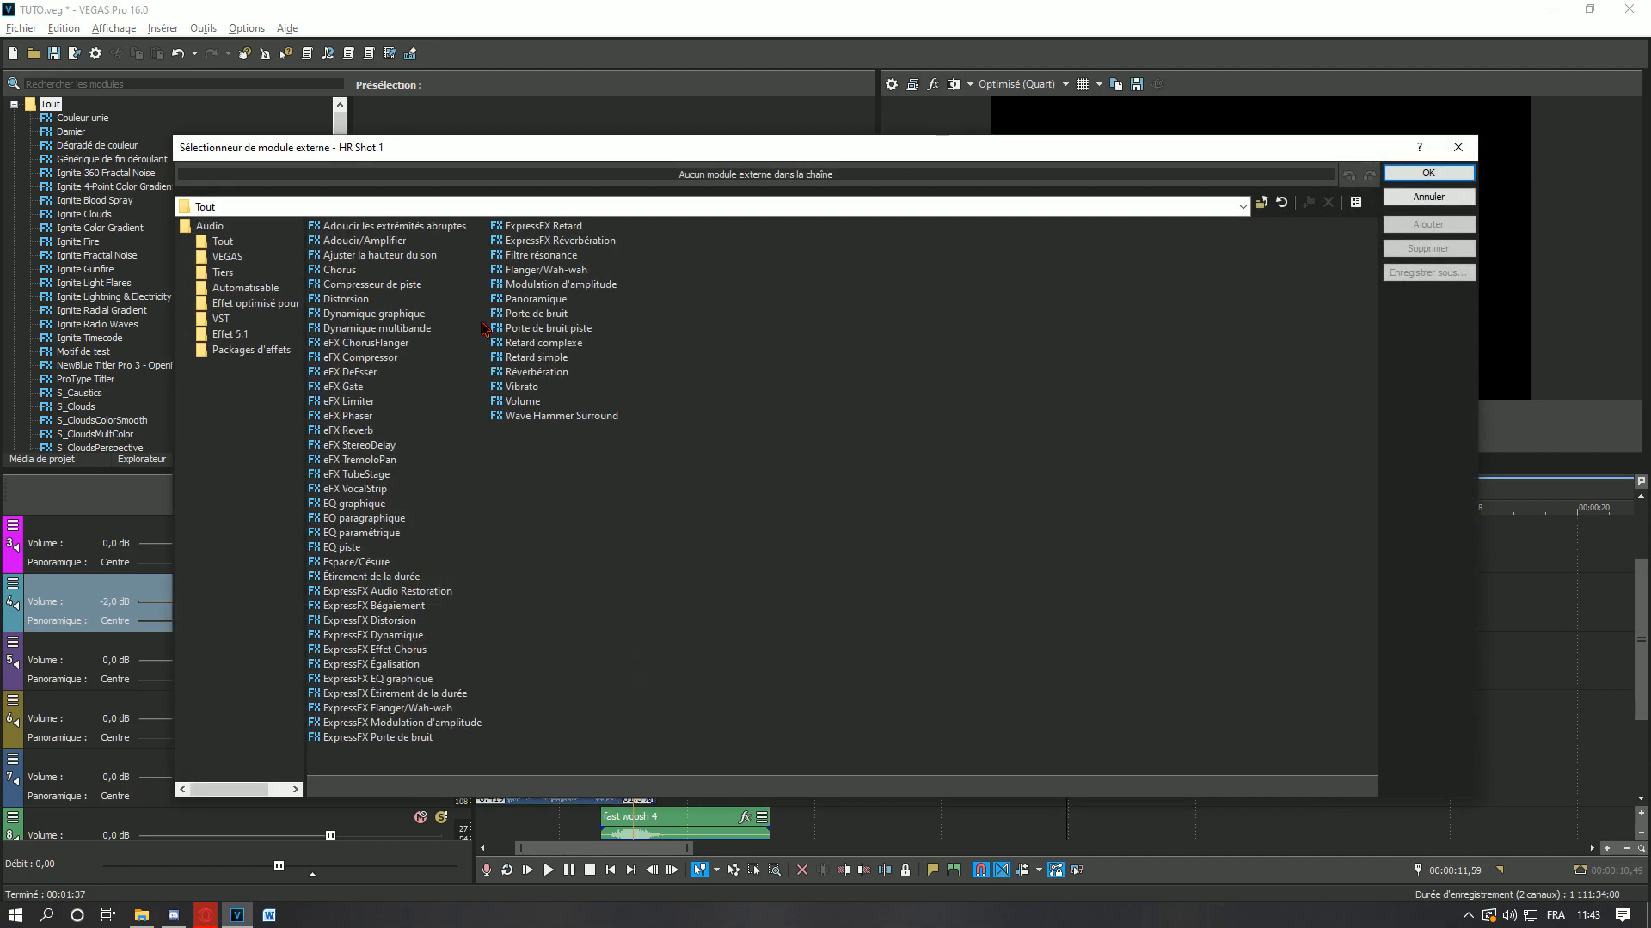
{"action": "left_click", "coordinate": [1429, 171]}
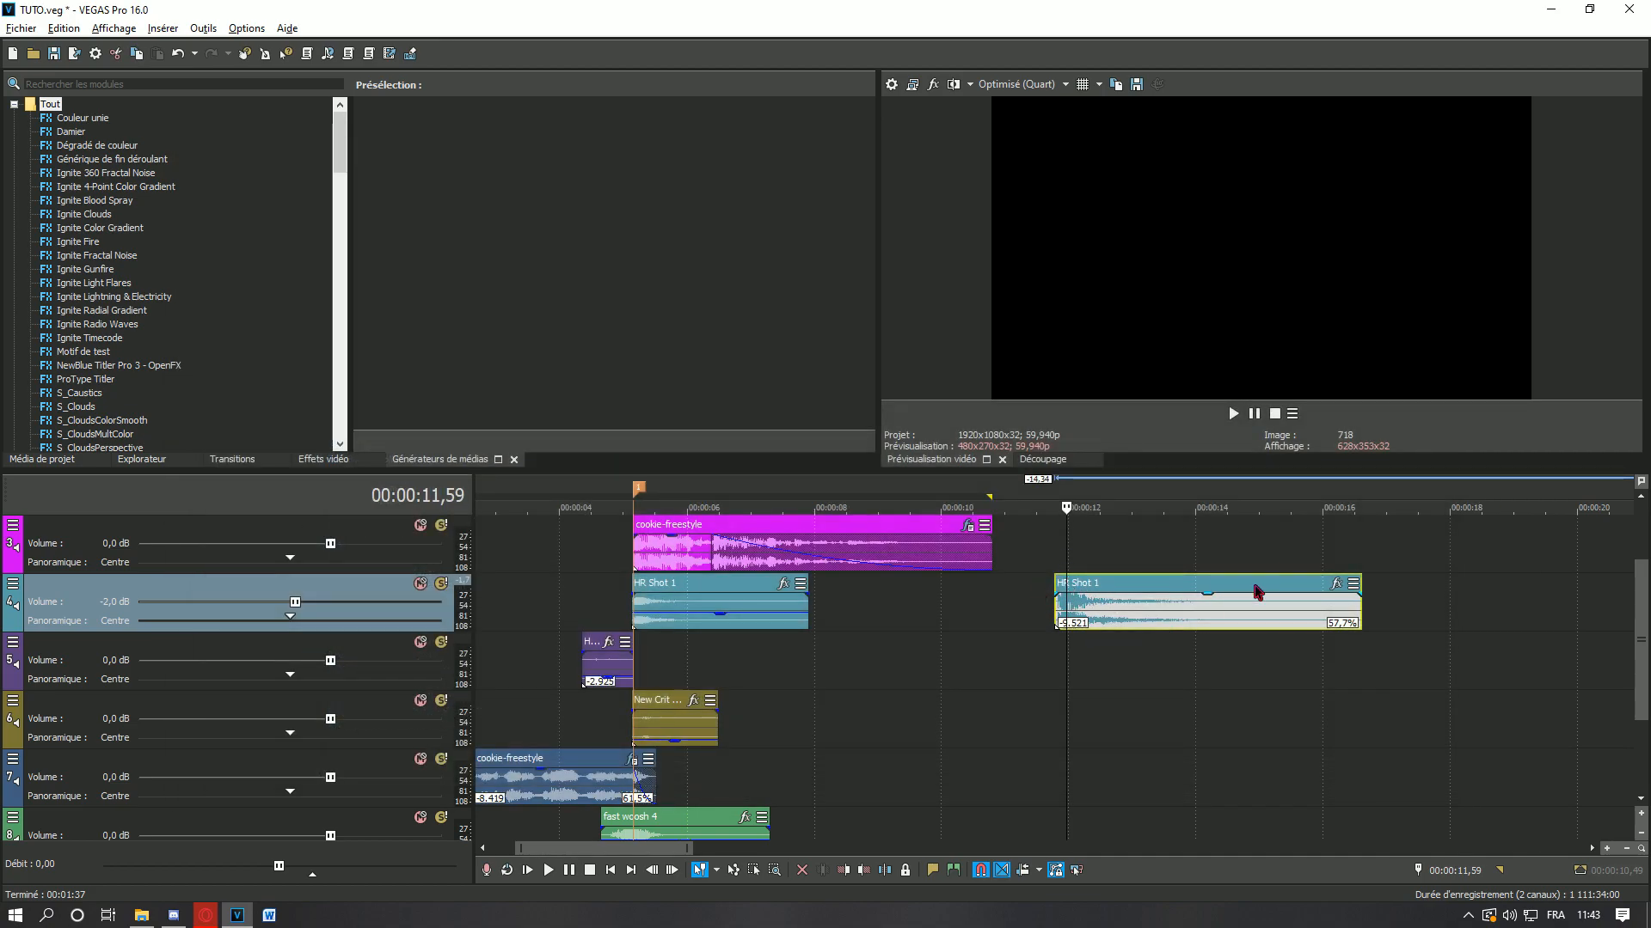
- Add the ExpressFX Égalisation and eFX Reverb effects to the stretched HR Shot 1 event at about 00:00:12
{"action": "left_click", "coordinate": [1333, 583]}
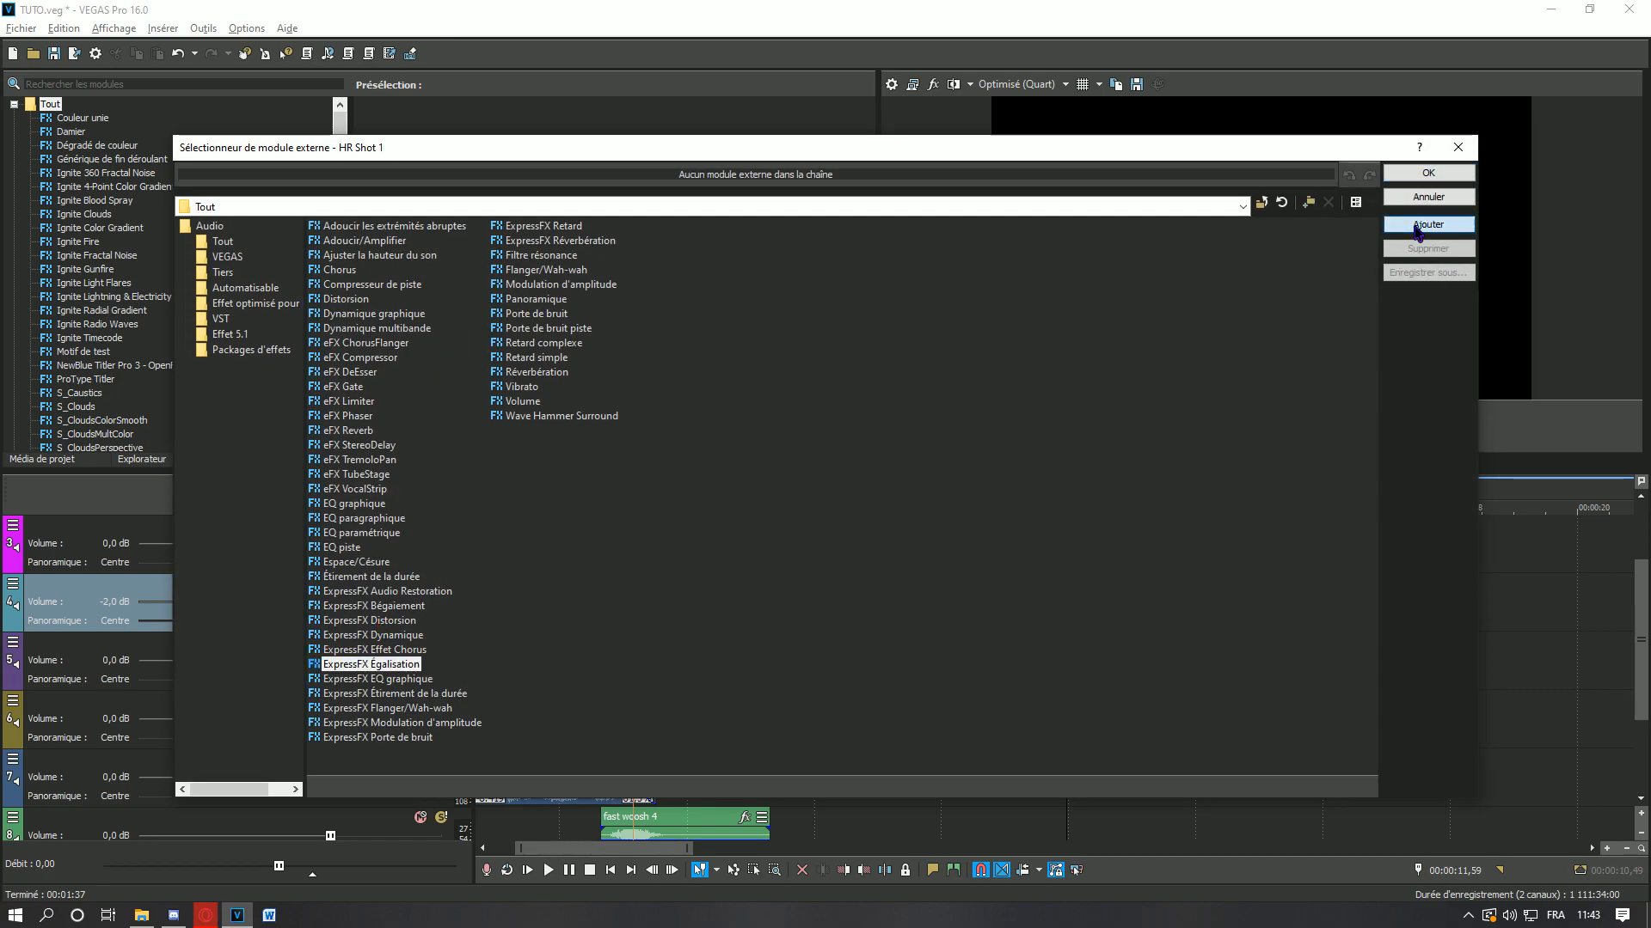
{"action": "left_click", "coordinate": [1427, 225]}
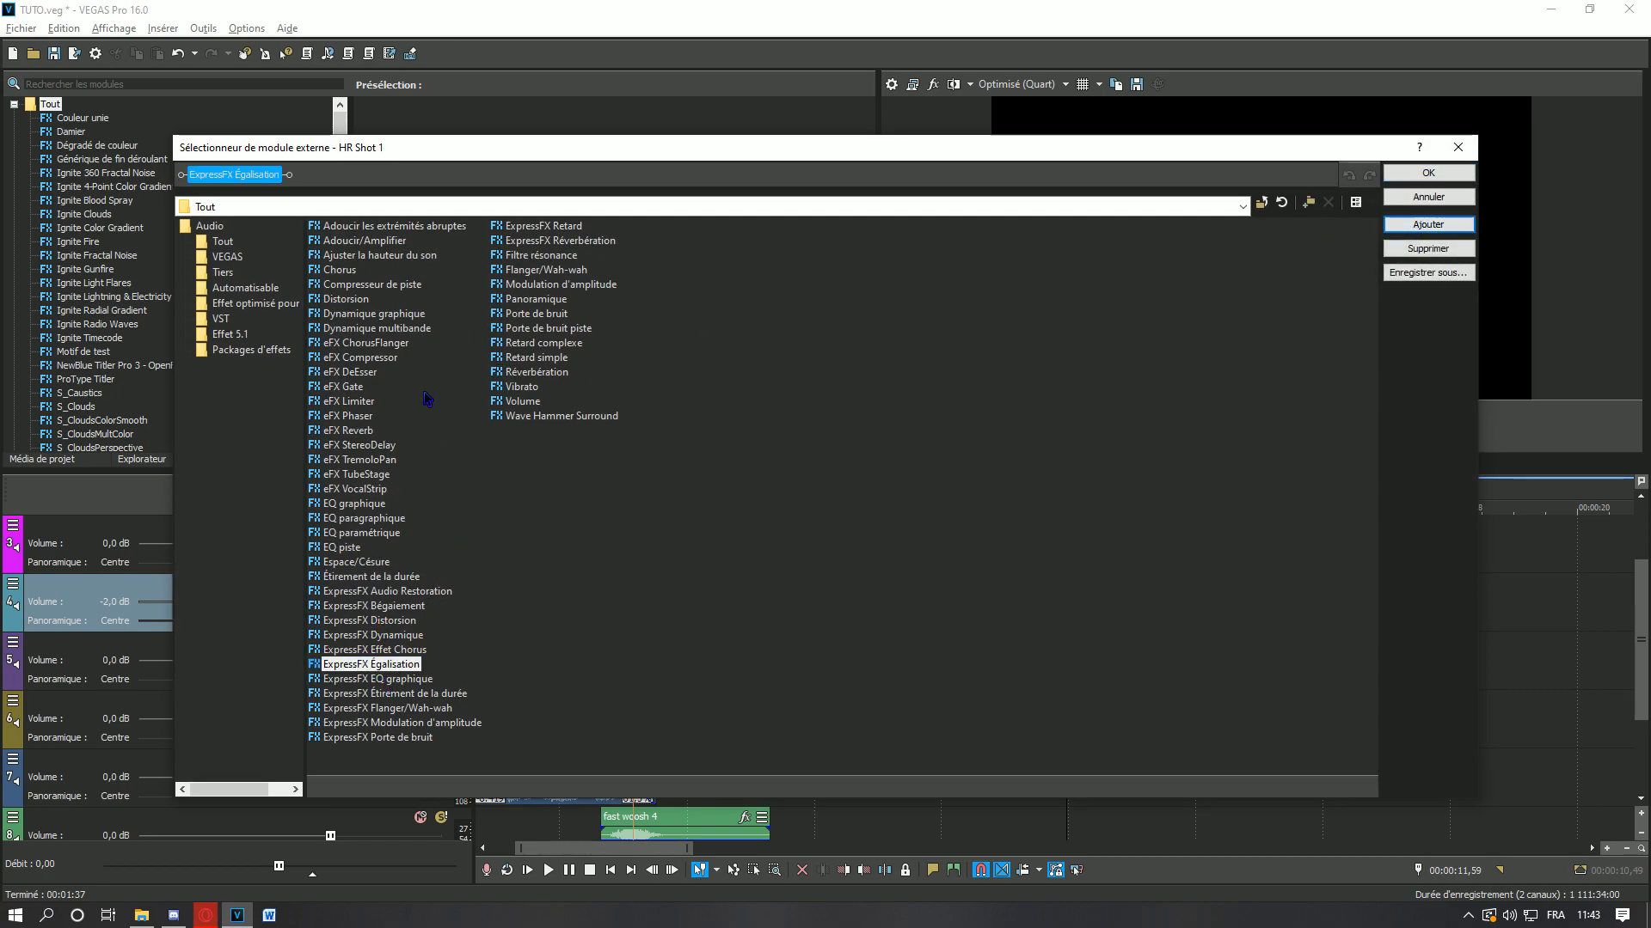
{"action": "left_click", "coordinate": [356, 433]}
{"action": "left_click", "coordinate": [1434, 227]}
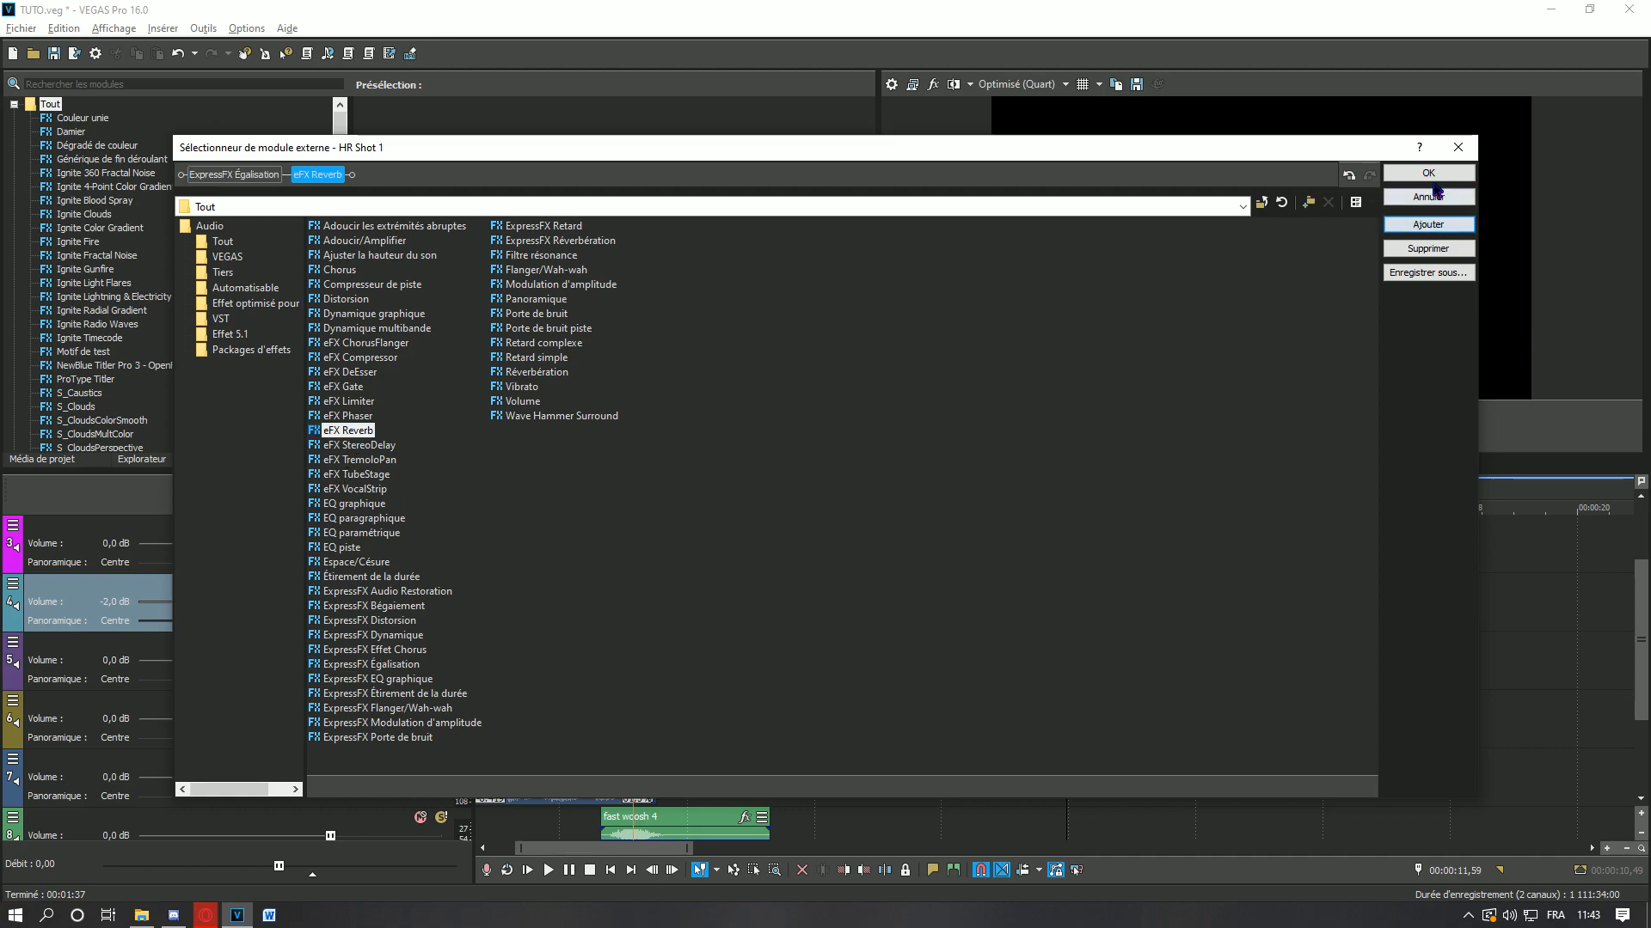
{"action": "left_click", "coordinate": [1433, 175]}
- Set the equalization's medium band to -19.2 dB, view the default reverb settings, and play the stretched shot with both effects
{"action": "left_click", "coordinate": [311, 175]}
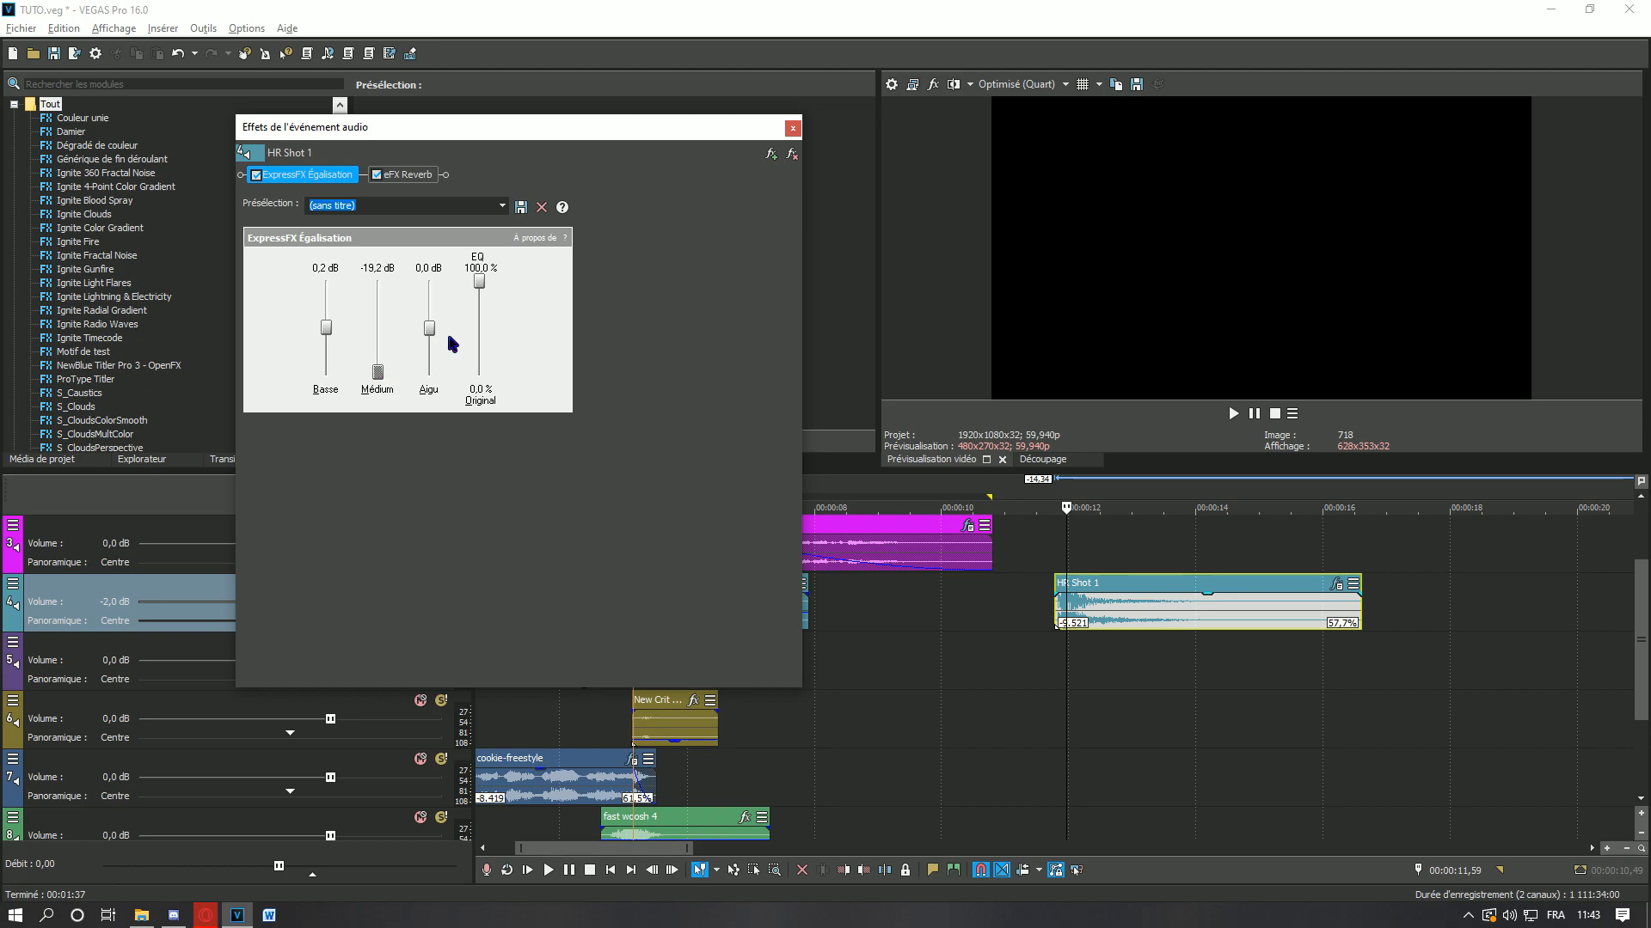
{"action": "left_click", "coordinate": [408, 175]}
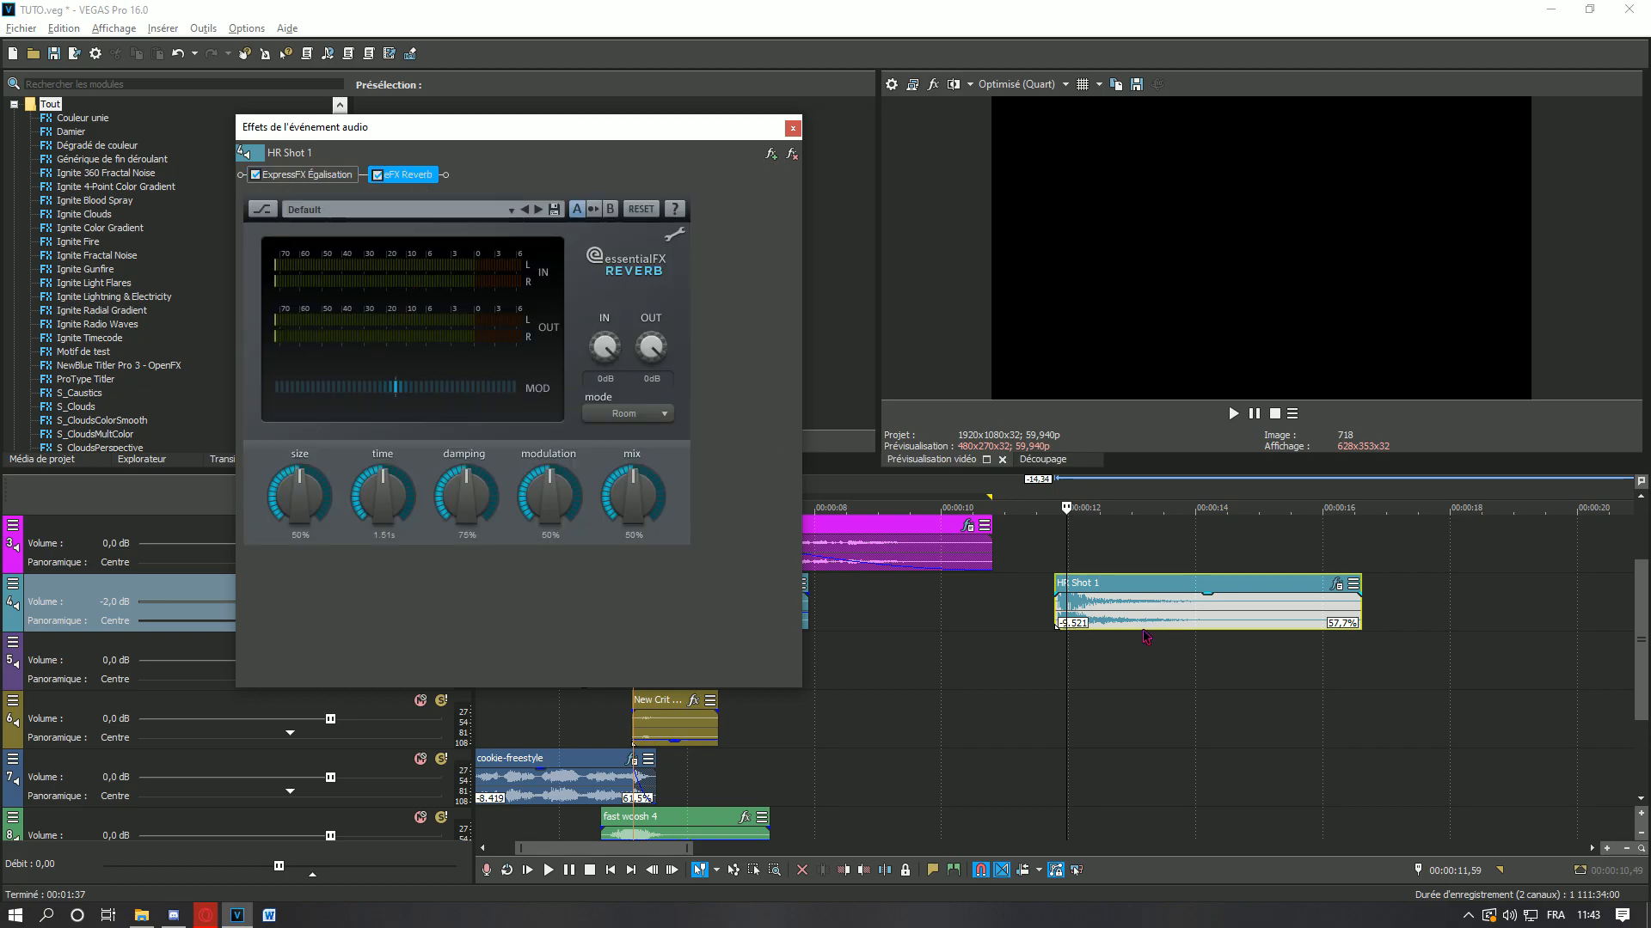
{"action": "left_click", "coordinate": [1040, 646]}
{"action": "key", "text": "space"}
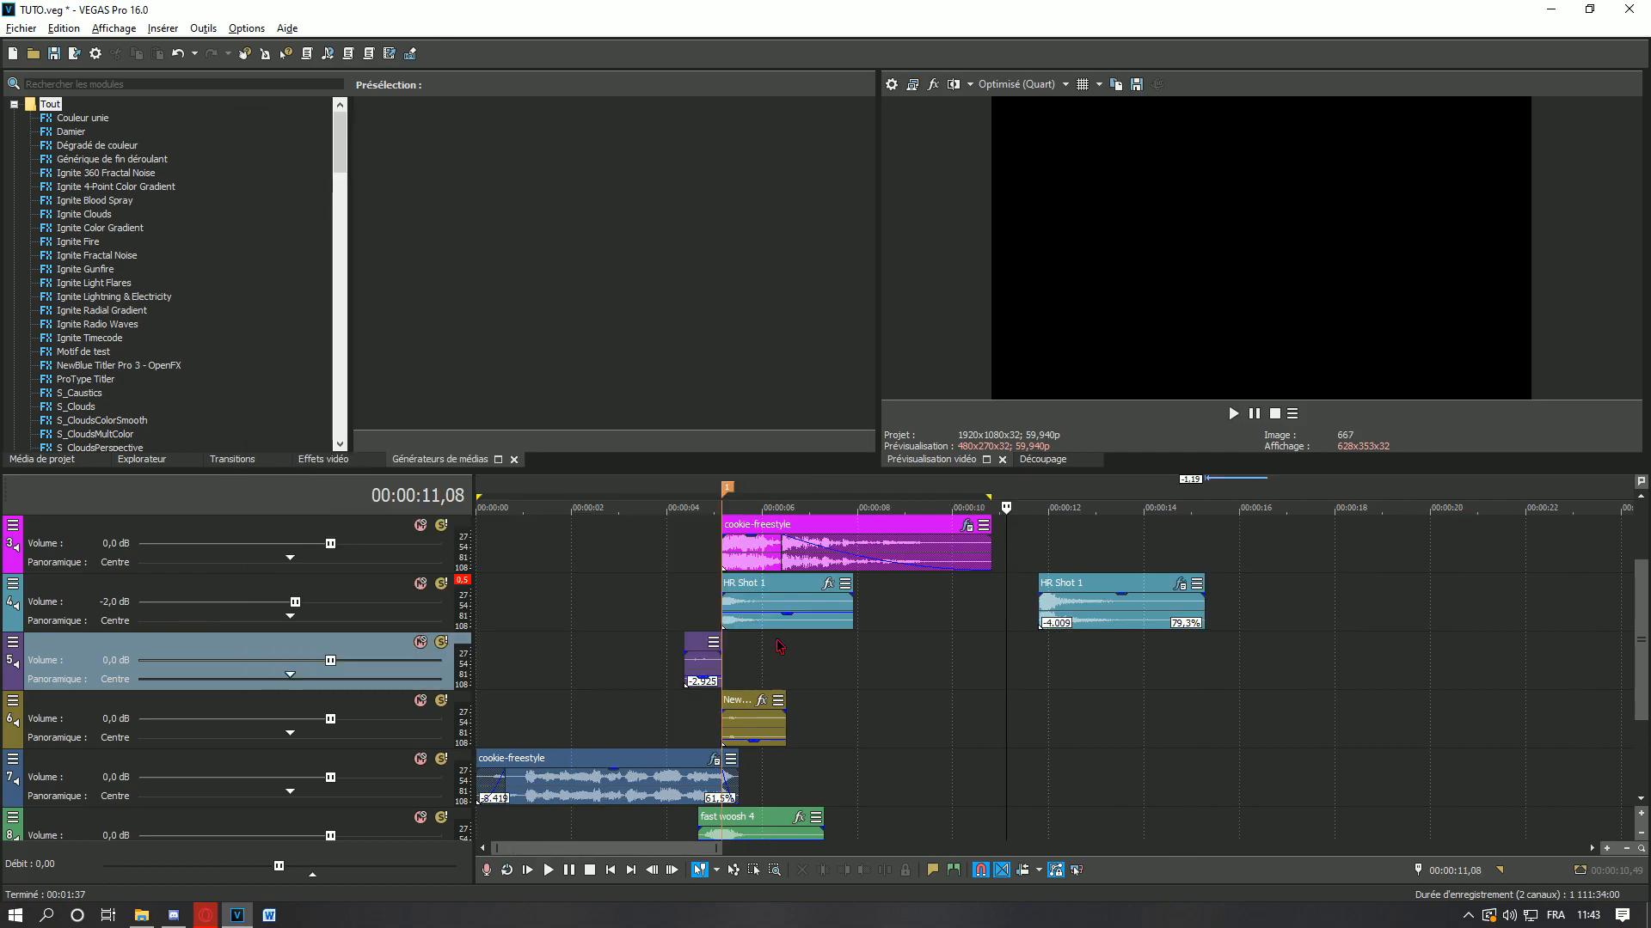
- Replace the original HR Shot 1 event with the stretched one, starting just before the marker in line with New Crit Elimination
{"action": "left_click", "coordinate": [739, 606]}
{"action": "mouse_move", "coordinate": [741, 610]}
{"action": "left_mouse_down"}
{"action": "mouse_move", "coordinate": [1010, 613]}
{"action": "mouse_move", "coordinate": [754, 612]}
{"action": "left_mouse_up"}
{"action": "left_click", "coordinate": [726, 618]}
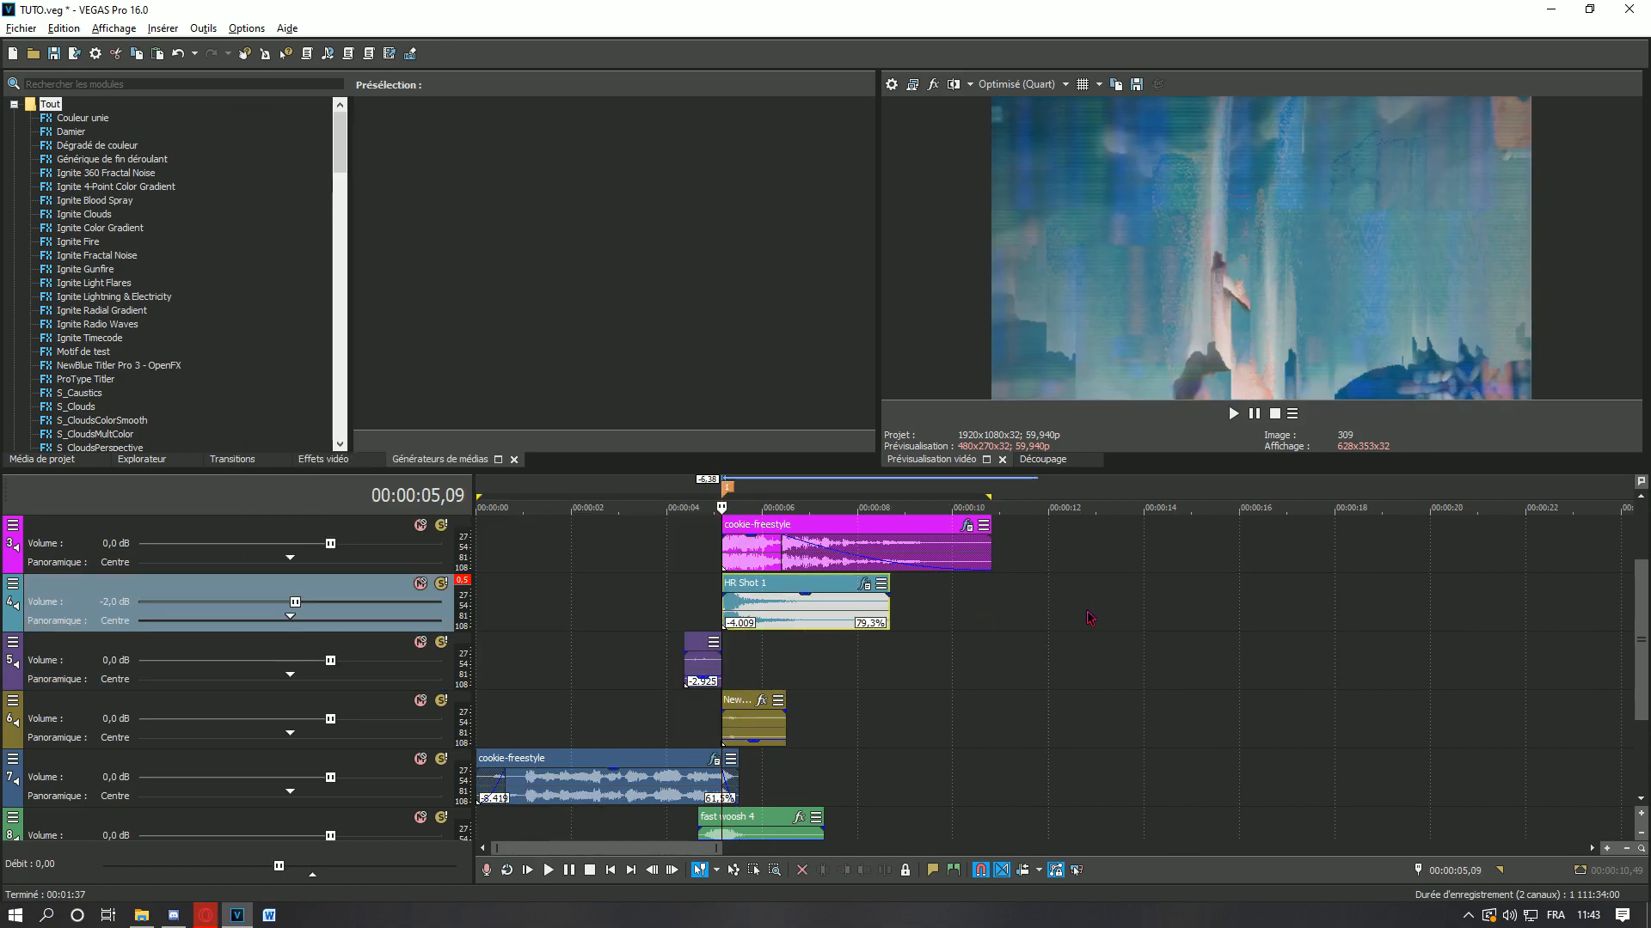
{"action": "scroll", "coordinate": [1047, 618], "scroll_direction": "up", "scroll_amount": 4}
{"action": "left_click_drag", "start_coordinate": [1085, 614], "coordinate": [1075, 615]}
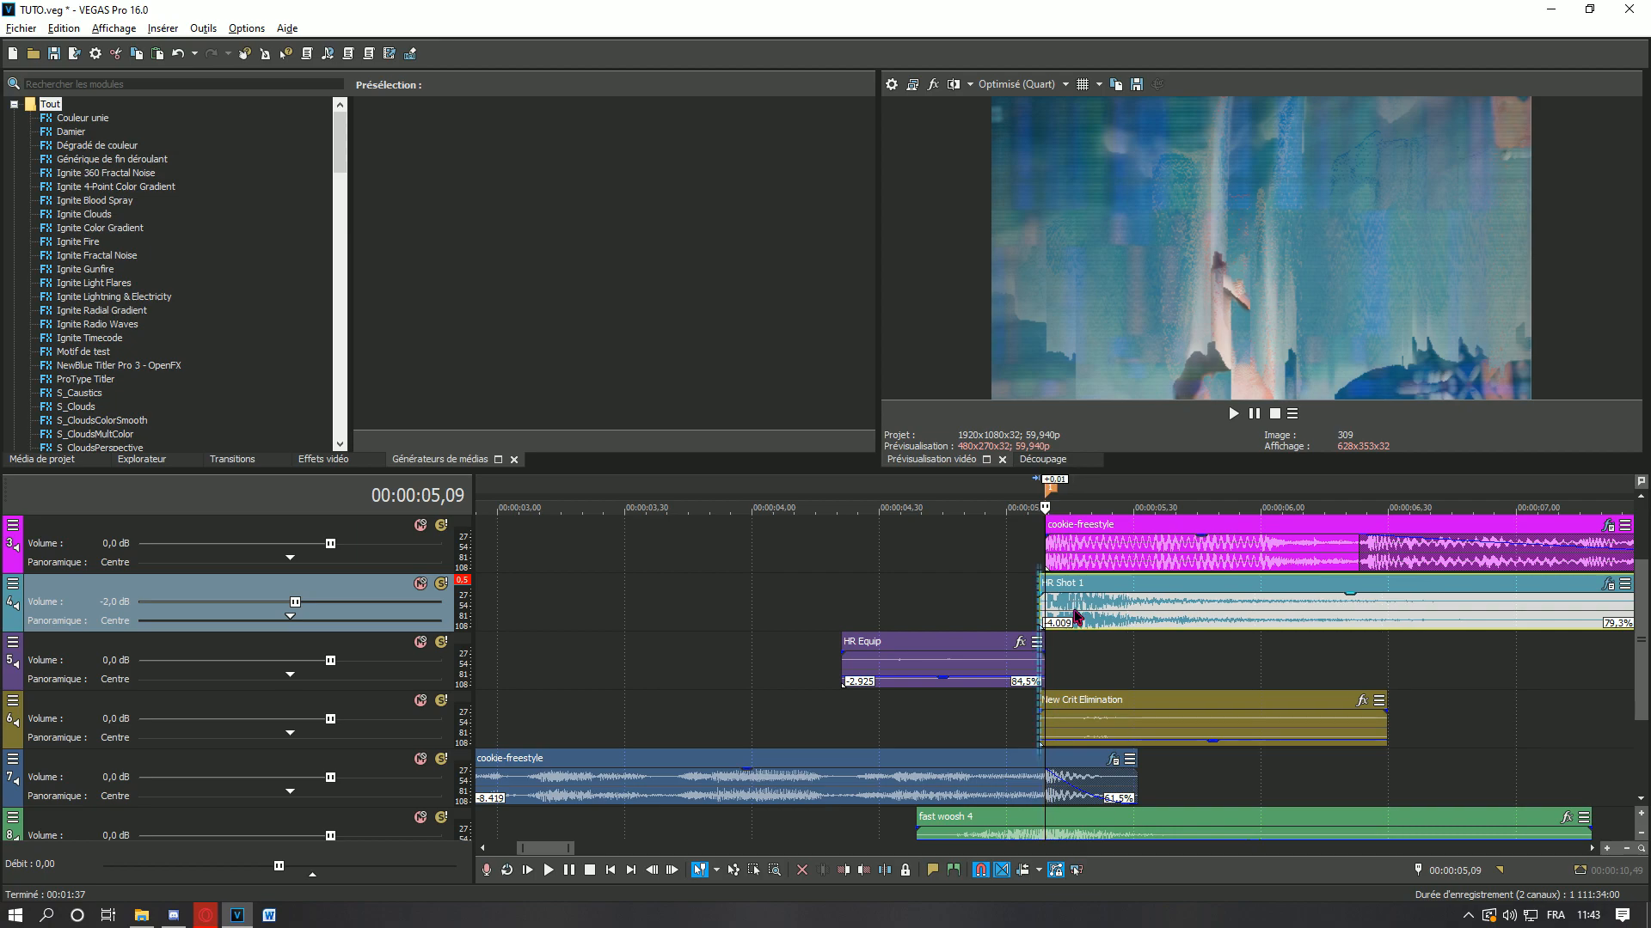
- Play the INSANE TRICKSHOT clip around the shot to hear the replaced HR Shot 1 with the music
{"action": "left_click", "coordinate": [1015, 607]}
{"action": "scroll", "coordinate": [1120, 597], "scroll_direction": "up", "scroll_amount": 1}
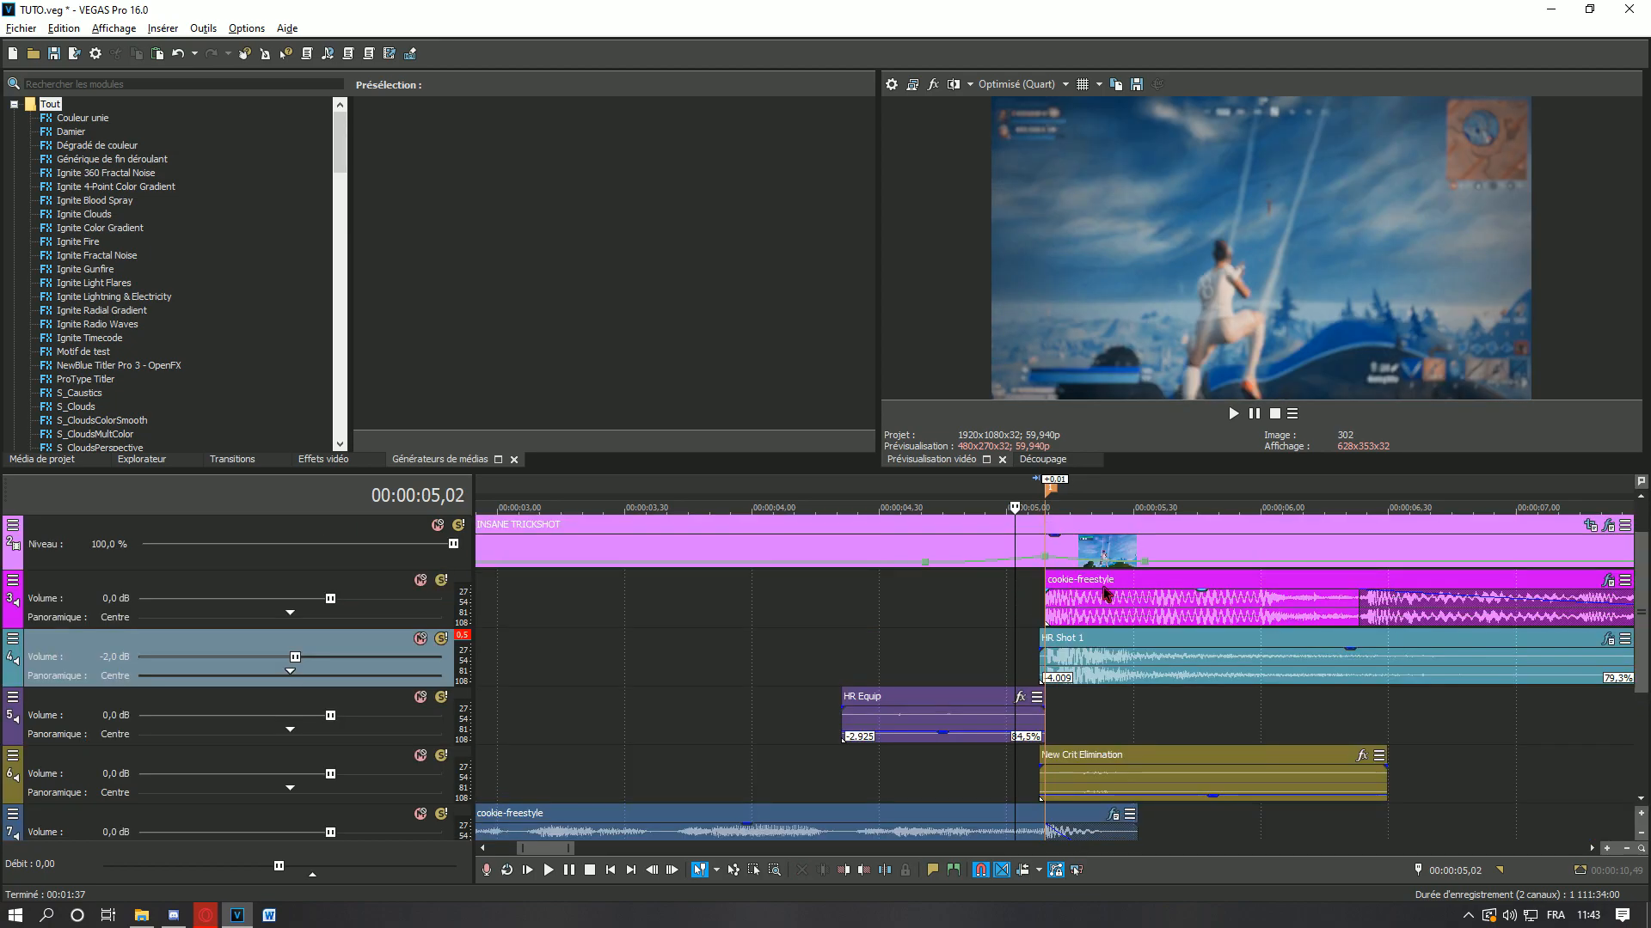
{"action": "left_click", "coordinate": [1191, 599]}
{"action": "key", "text": "space"}
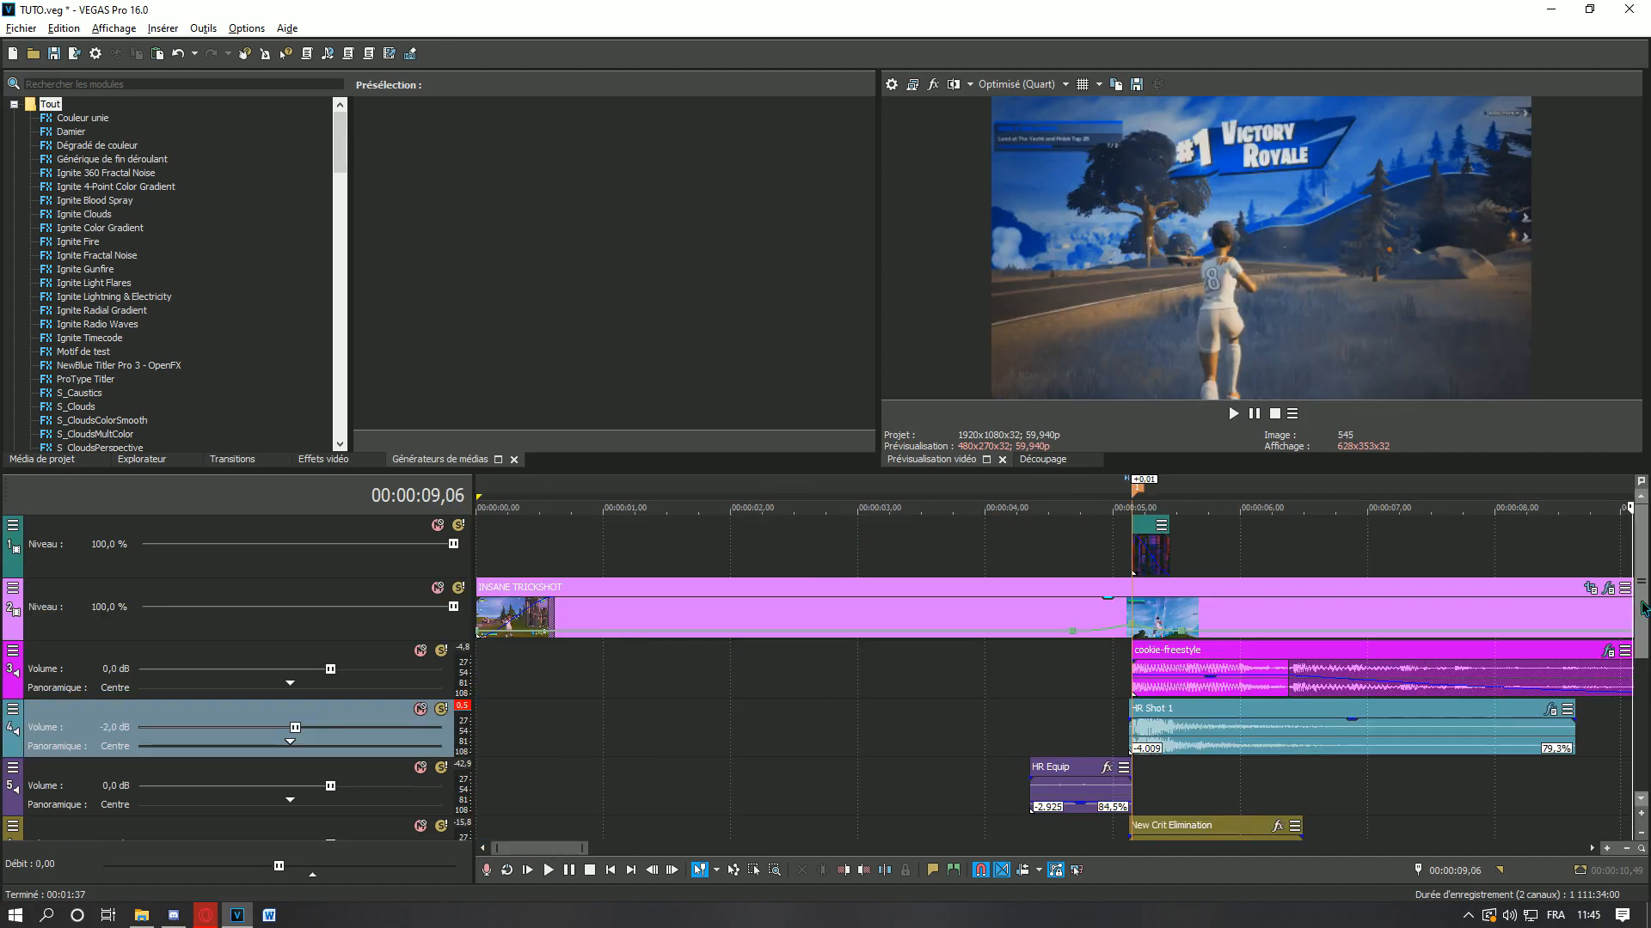
{"action": "left_click_drag", "start_coordinate": [1638, 679], "coordinate": [1637, 745]}
{"action": "left_click", "coordinate": [1122, 744]}
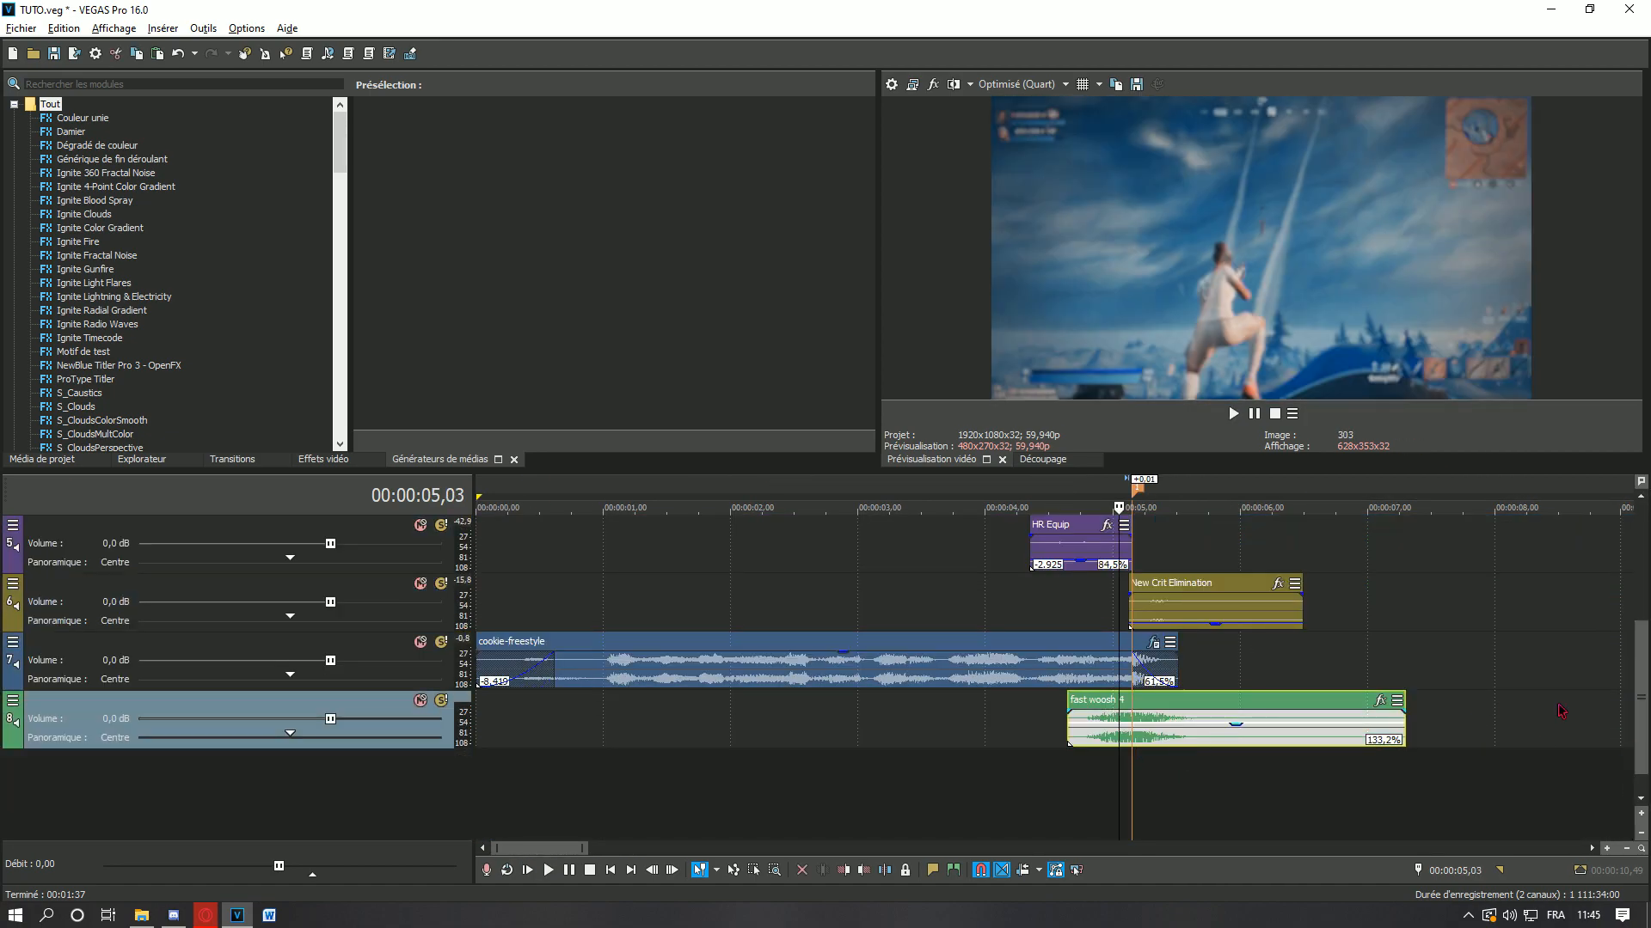
{"action": "left_click_drag", "start_coordinate": [1642, 708], "coordinate": [1643, 597]}
{"action": "scroll", "coordinate": [1393, 656], "scroll_direction": "down", "scroll_amount": 6}
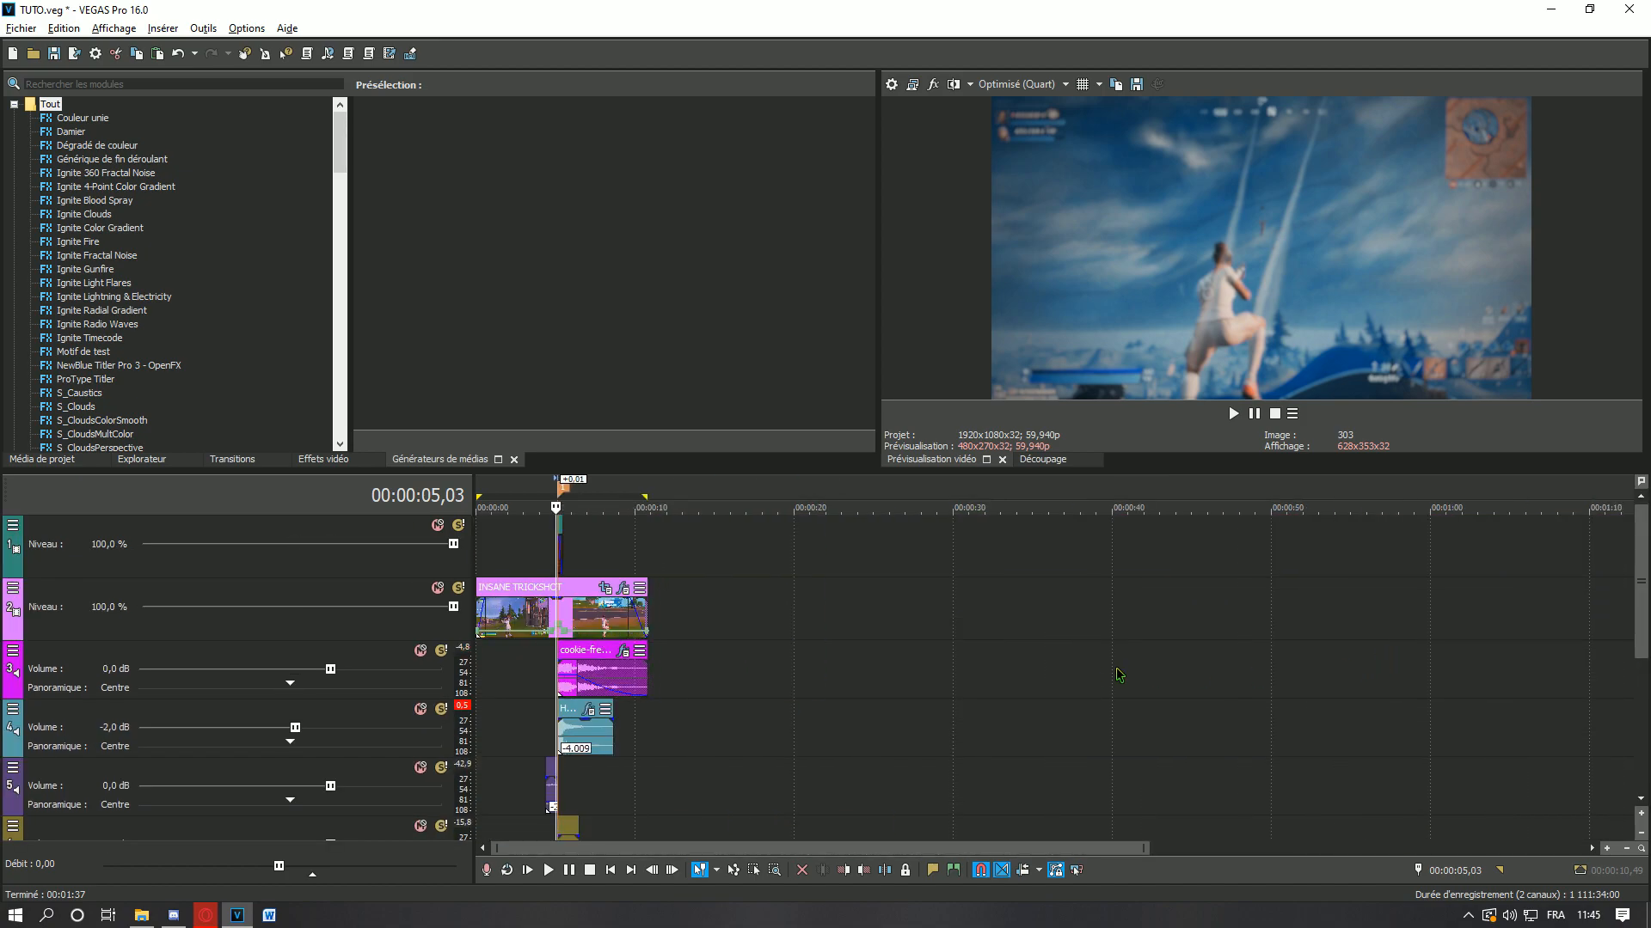
{"action": "scroll", "coordinate": [1224, 671], "scroll_direction": "up", "scroll_amount": 7}
{"action": "left_click", "coordinate": [1019, 688]}
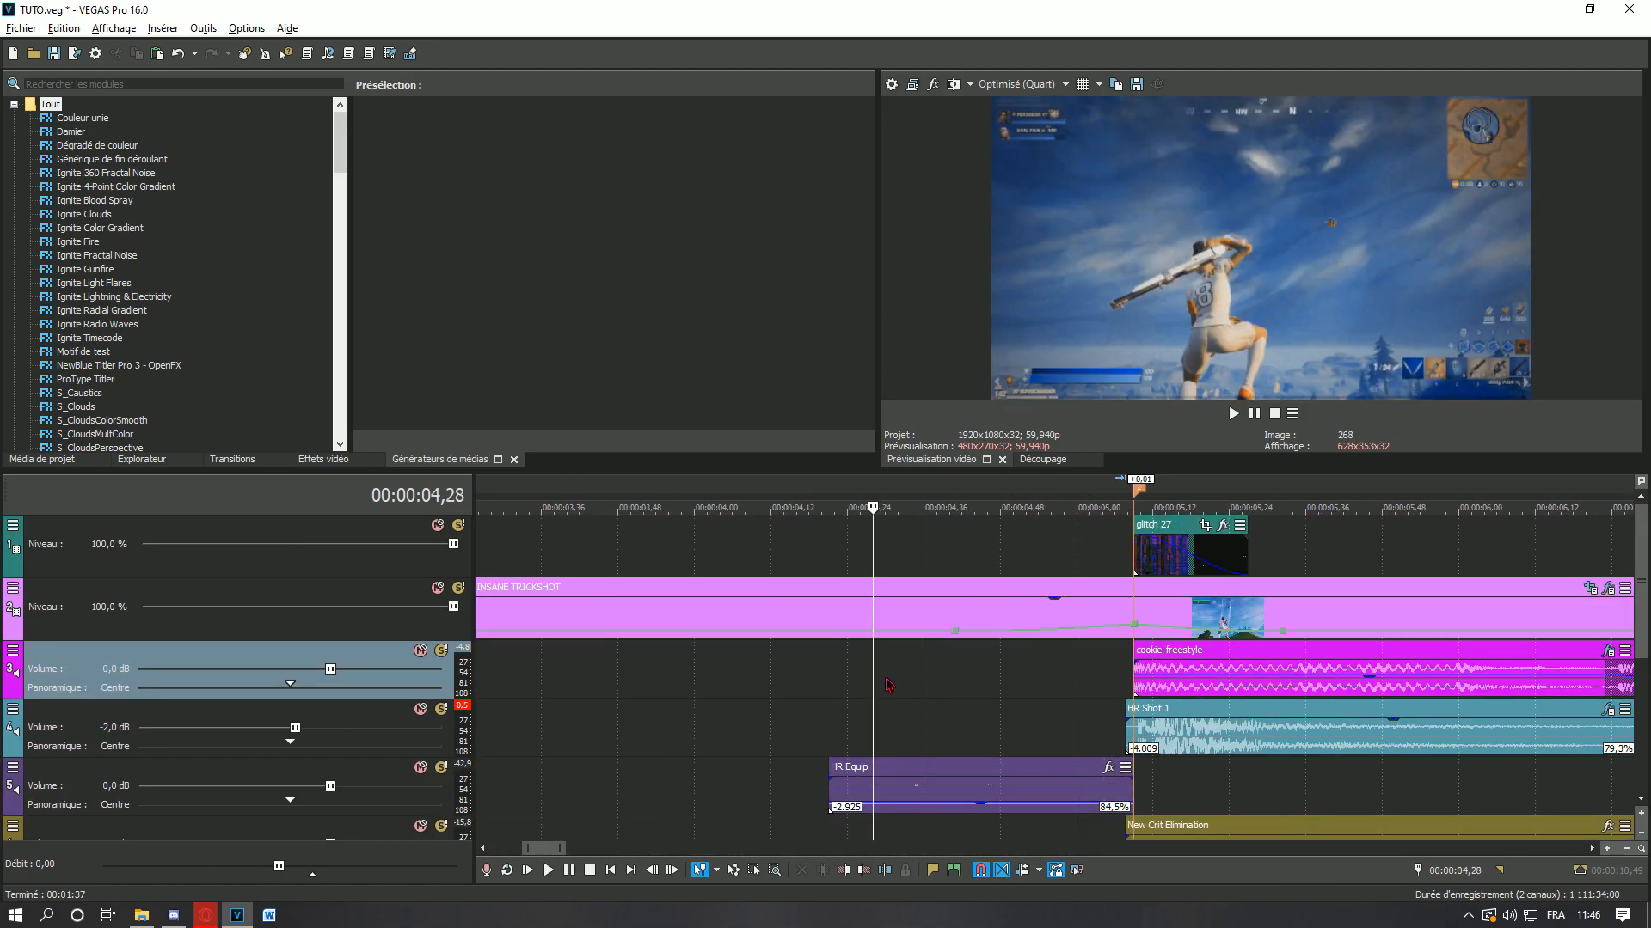
{"action": "left_click", "coordinate": [1125, 679]}
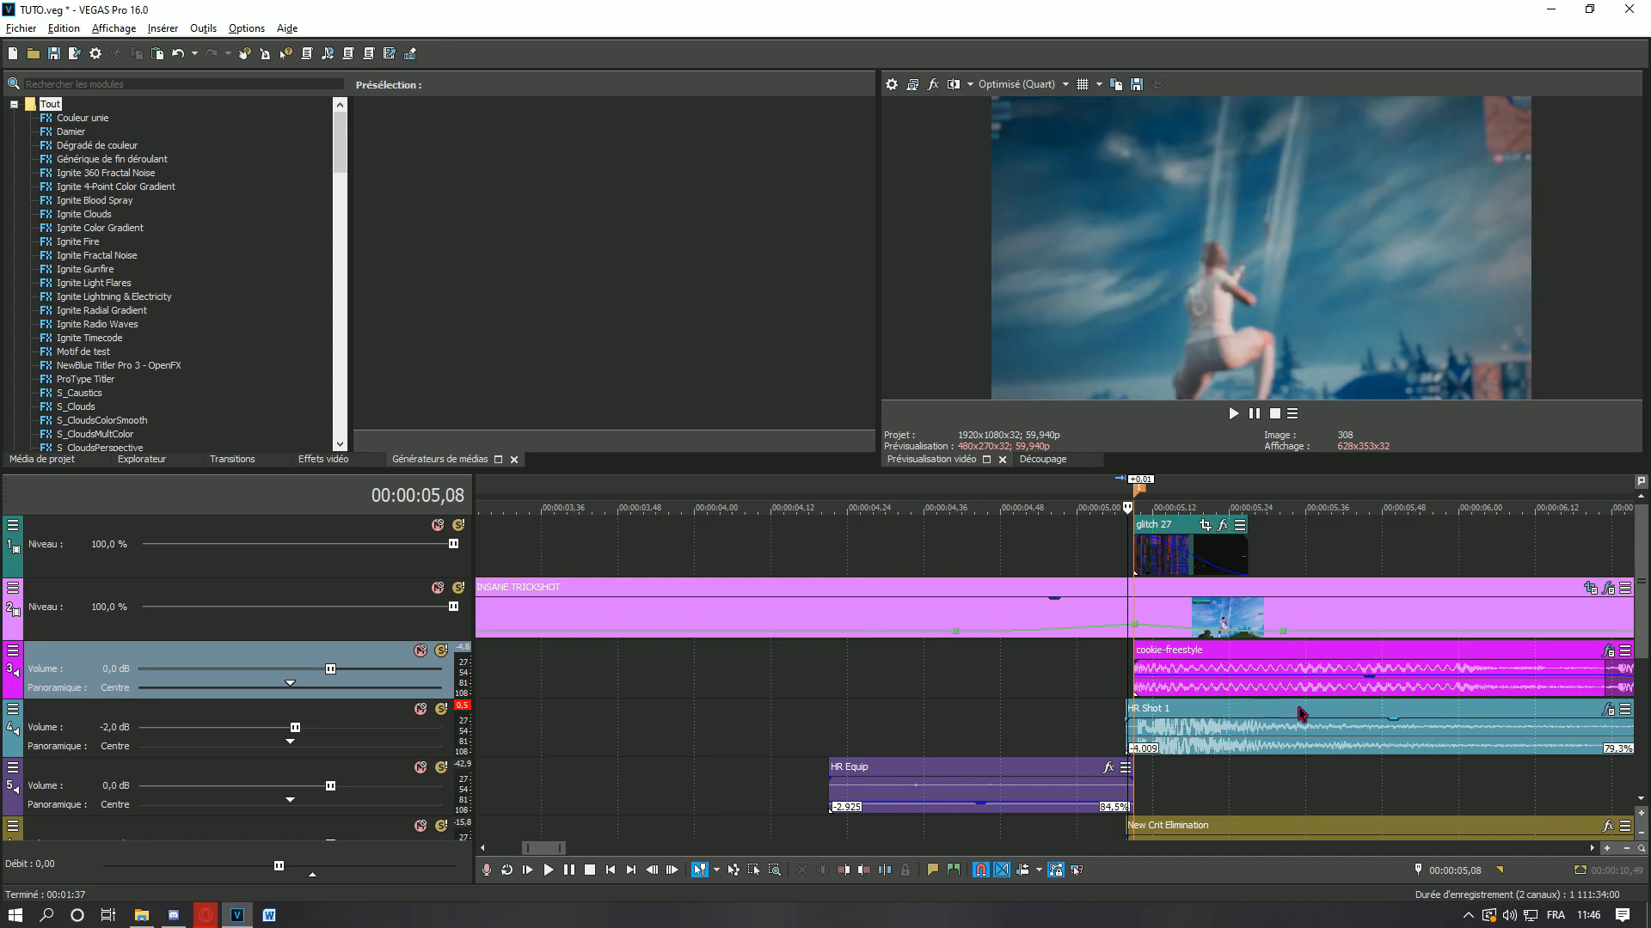
{"action": "scroll", "coordinate": [1281, 716], "scroll_direction": "down", "scroll_amount": 4}
{"action": "scroll", "coordinate": [1177, 715], "scroll_direction": "up", "scroll_amount": 4}
{"action": "left_click", "coordinate": [1014, 704]}
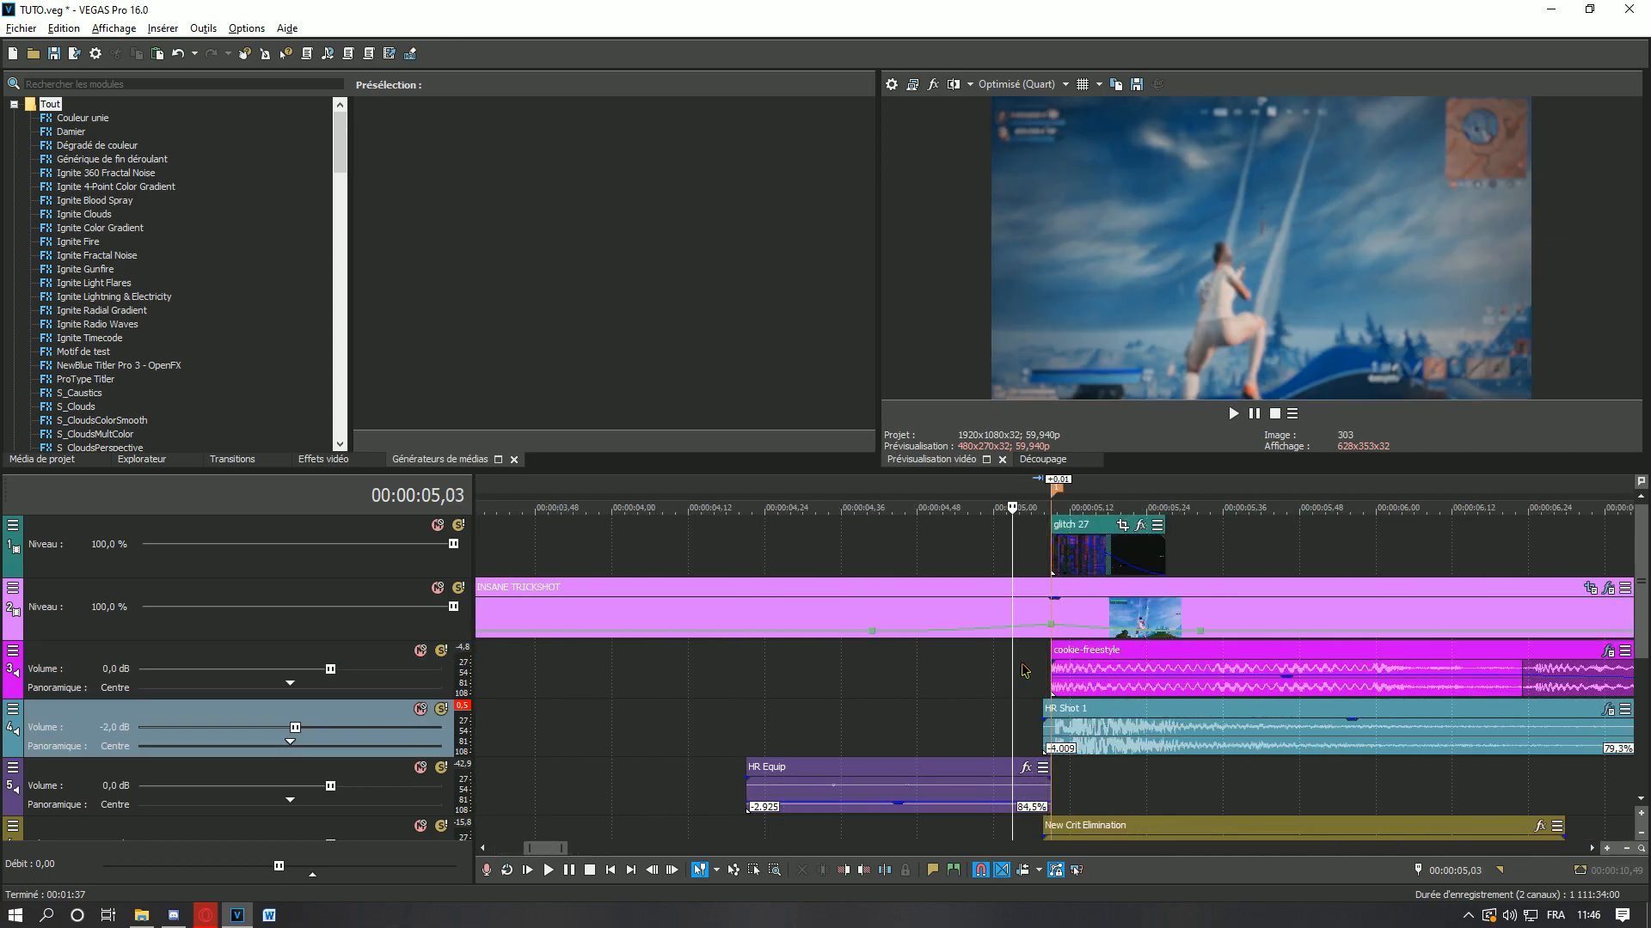
{"action": "scroll", "coordinate": [1023, 674], "scroll_direction": "down", "scroll_amount": 3}
{"action": "left_click", "coordinate": [923, 675]}
{"action": "scroll", "coordinate": [1122, 721], "scroll_direction": "down", "scroll_amount": 3}
{"action": "scroll", "coordinate": [1122, 713], "scroll_direction": "up", "scroll_amount": 5}
{"action": "left_click", "coordinate": [1150, 690]}
{"action": "key", "text": "space"}
{"action": "key", "text": "space"}
{"action": "scroll", "coordinate": [1340, 662], "scroll_direction": "down", "scroll_amount": 3}
{"action": "scroll", "coordinate": [1307, 670], "scroll_direction": "up", "scroll_amount": 4}
{"action": "scroll", "coordinate": [1280, 675], "scroll_direction": "down", "scroll_amount": 4}
{"action": "scroll", "coordinate": [1265, 678], "scroll_direction": "up", "scroll_amount": 4}
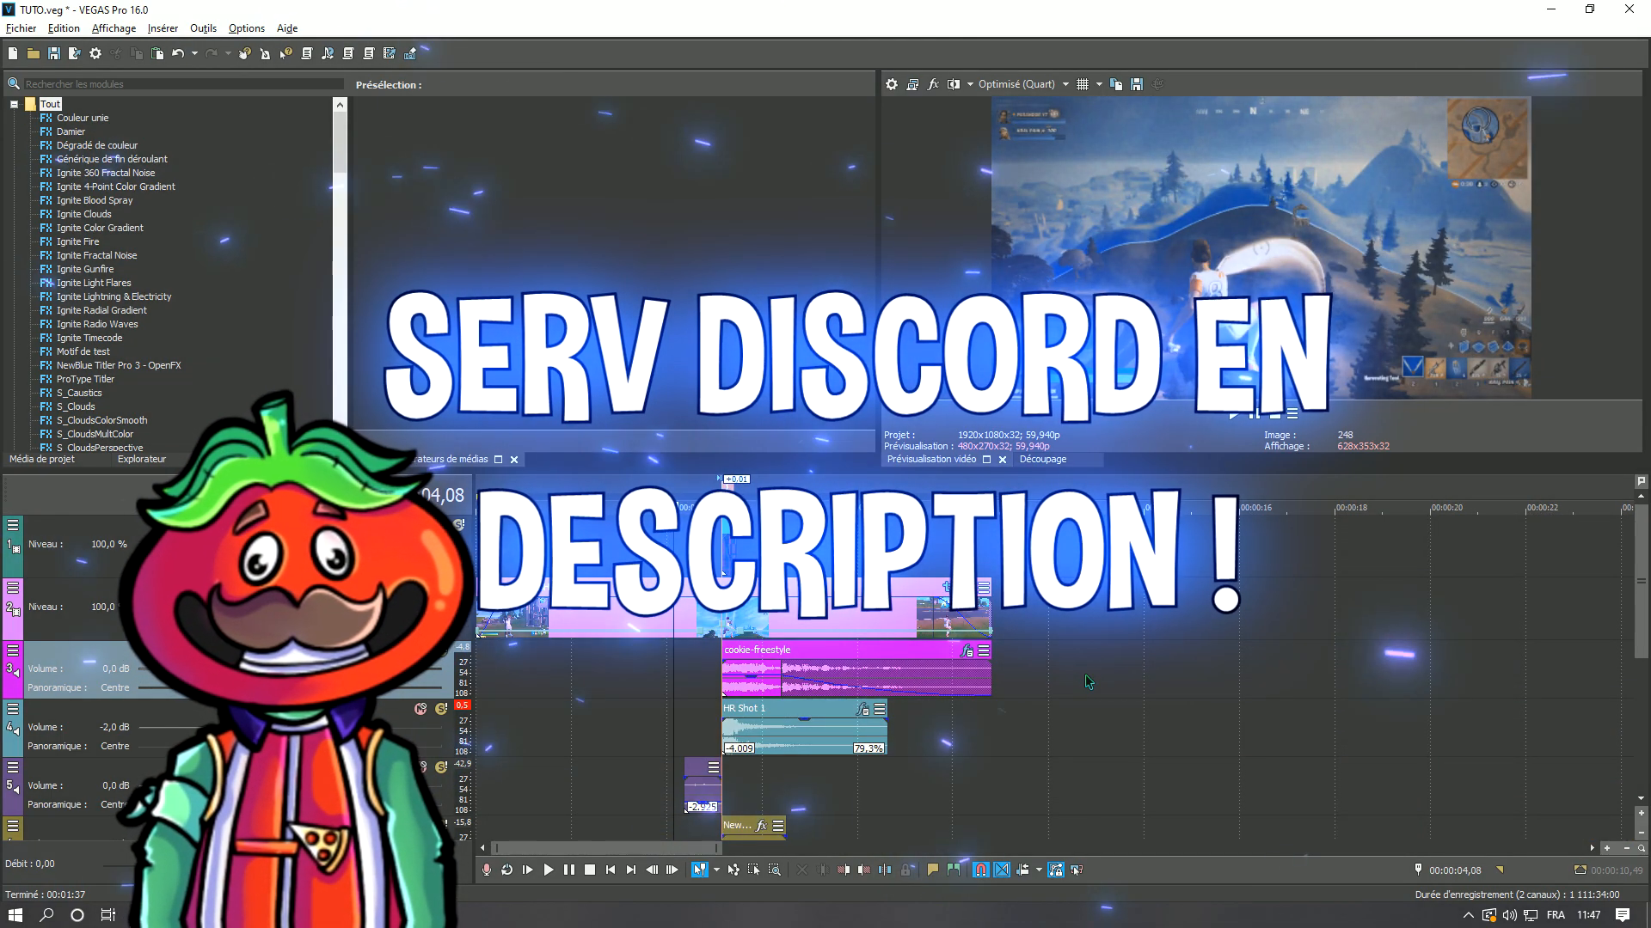
{"action": "scroll", "coordinate": [1088, 682], "scroll_direction": "up", "scroll_amount": 4}
{"action": "scroll", "coordinate": [1088, 681], "scroll_direction": "down", "scroll_amount": 4}
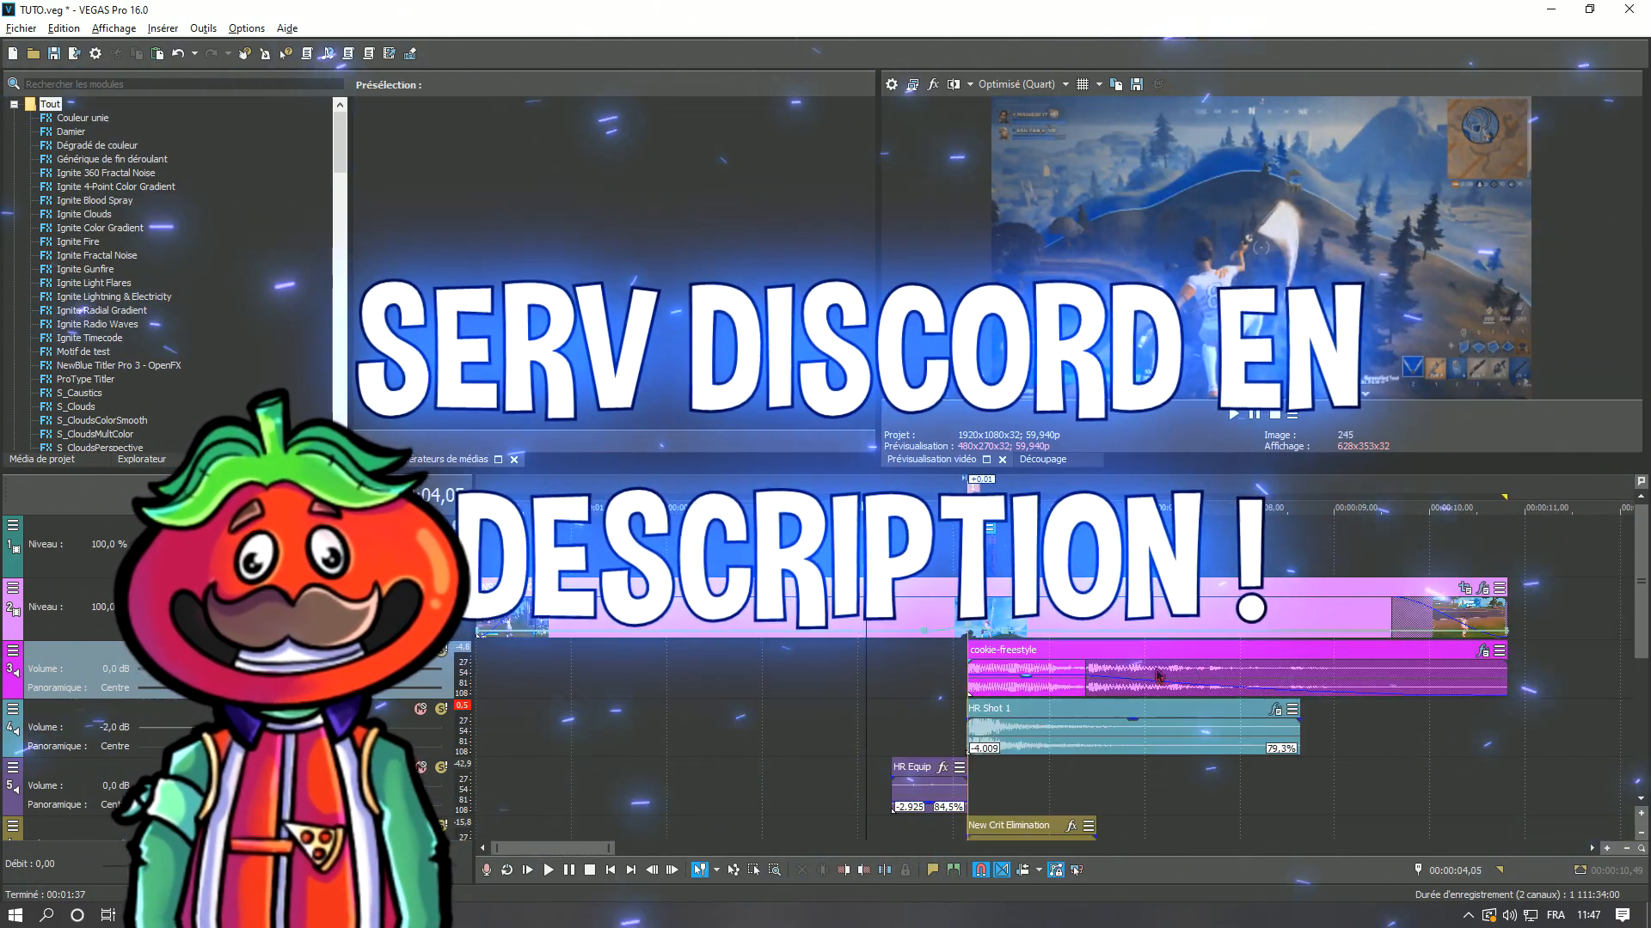
{"action": "scroll", "coordinate": [1152, 688], "scroll_direction": "up", "scroll_amount": 4}
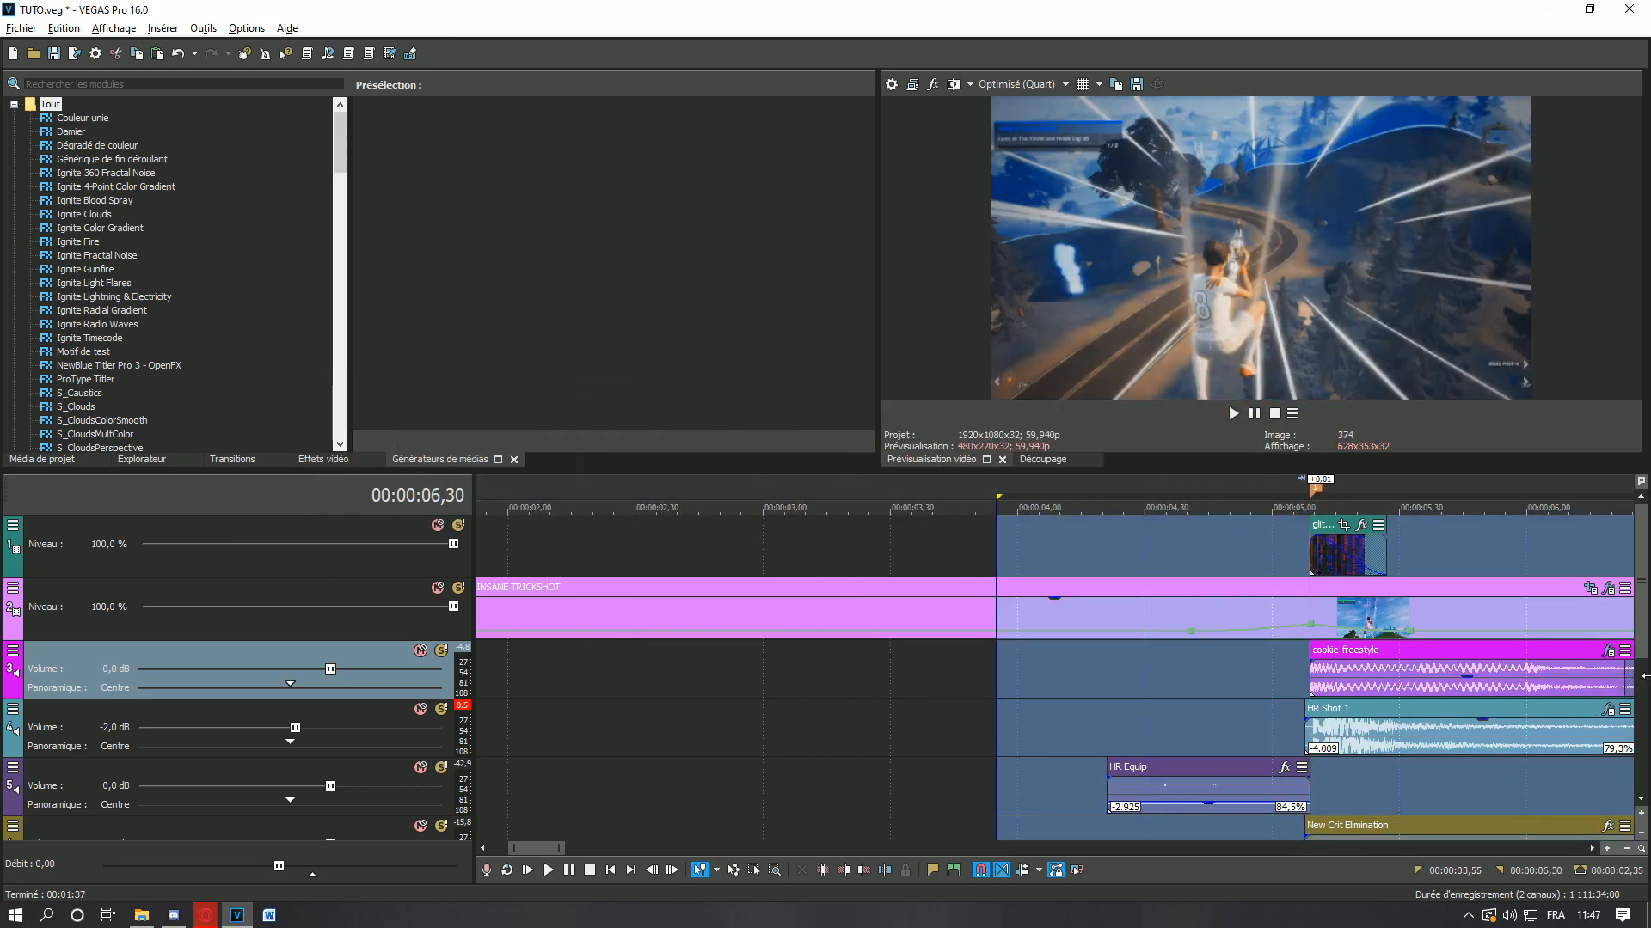
{"action": "left_click_drag", "start_coordinate": [958, 665], "coordinate": [1124, 665]}
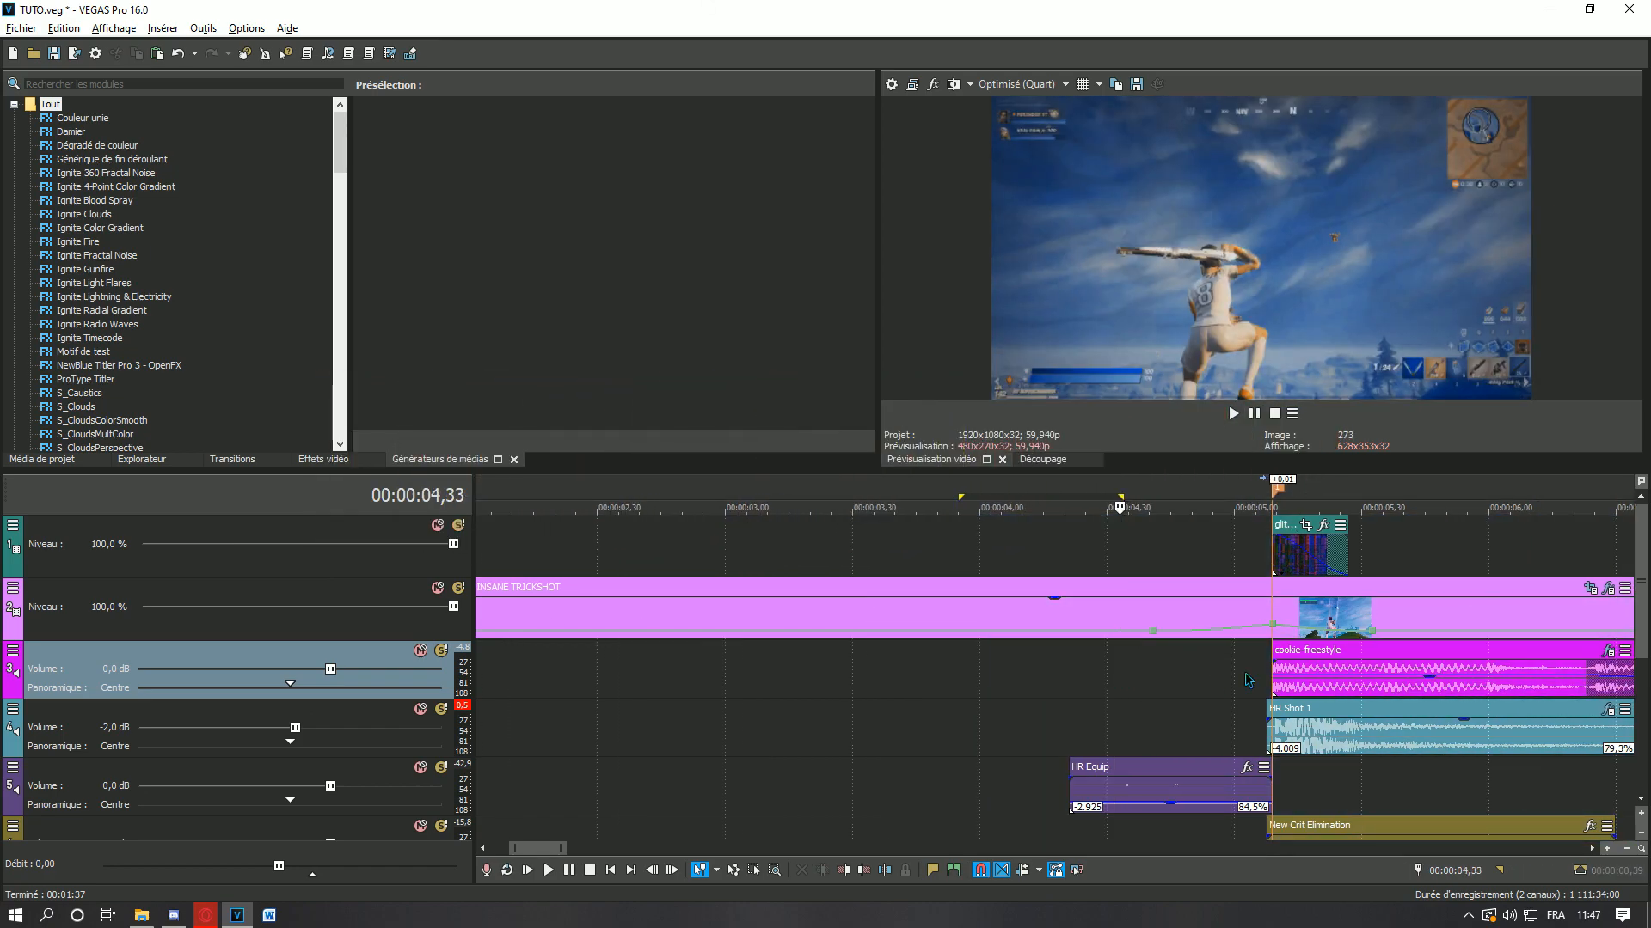
{"action": "scroll", "coordinate": [1249, 681], "scroll_direction": "down", "scroll_amount": 10}
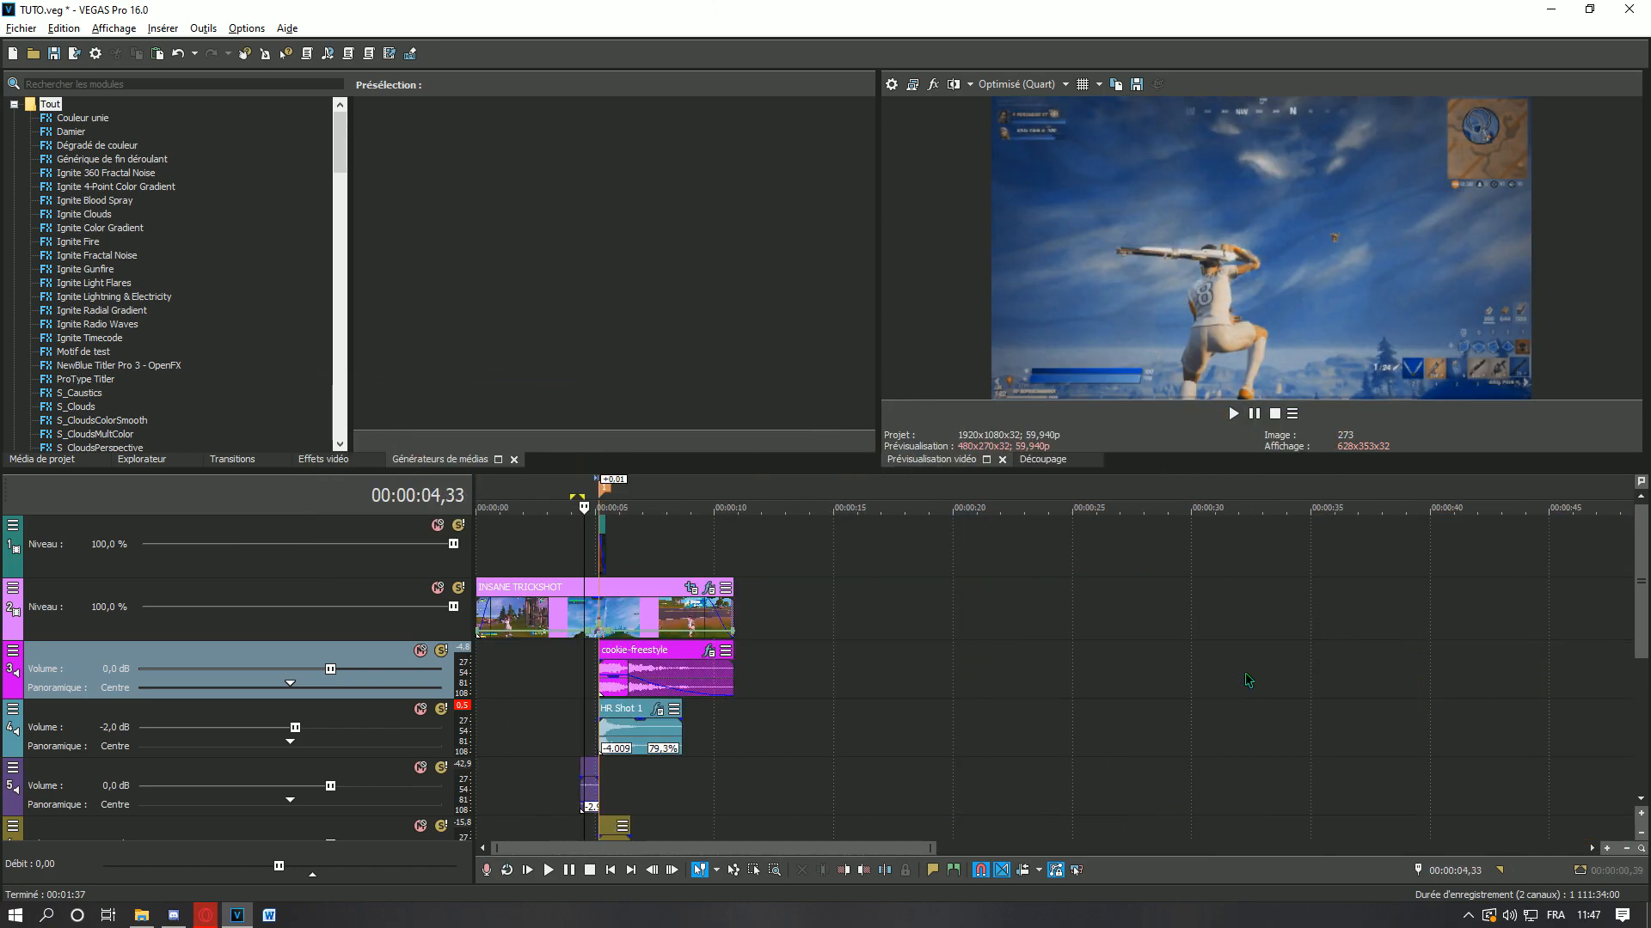